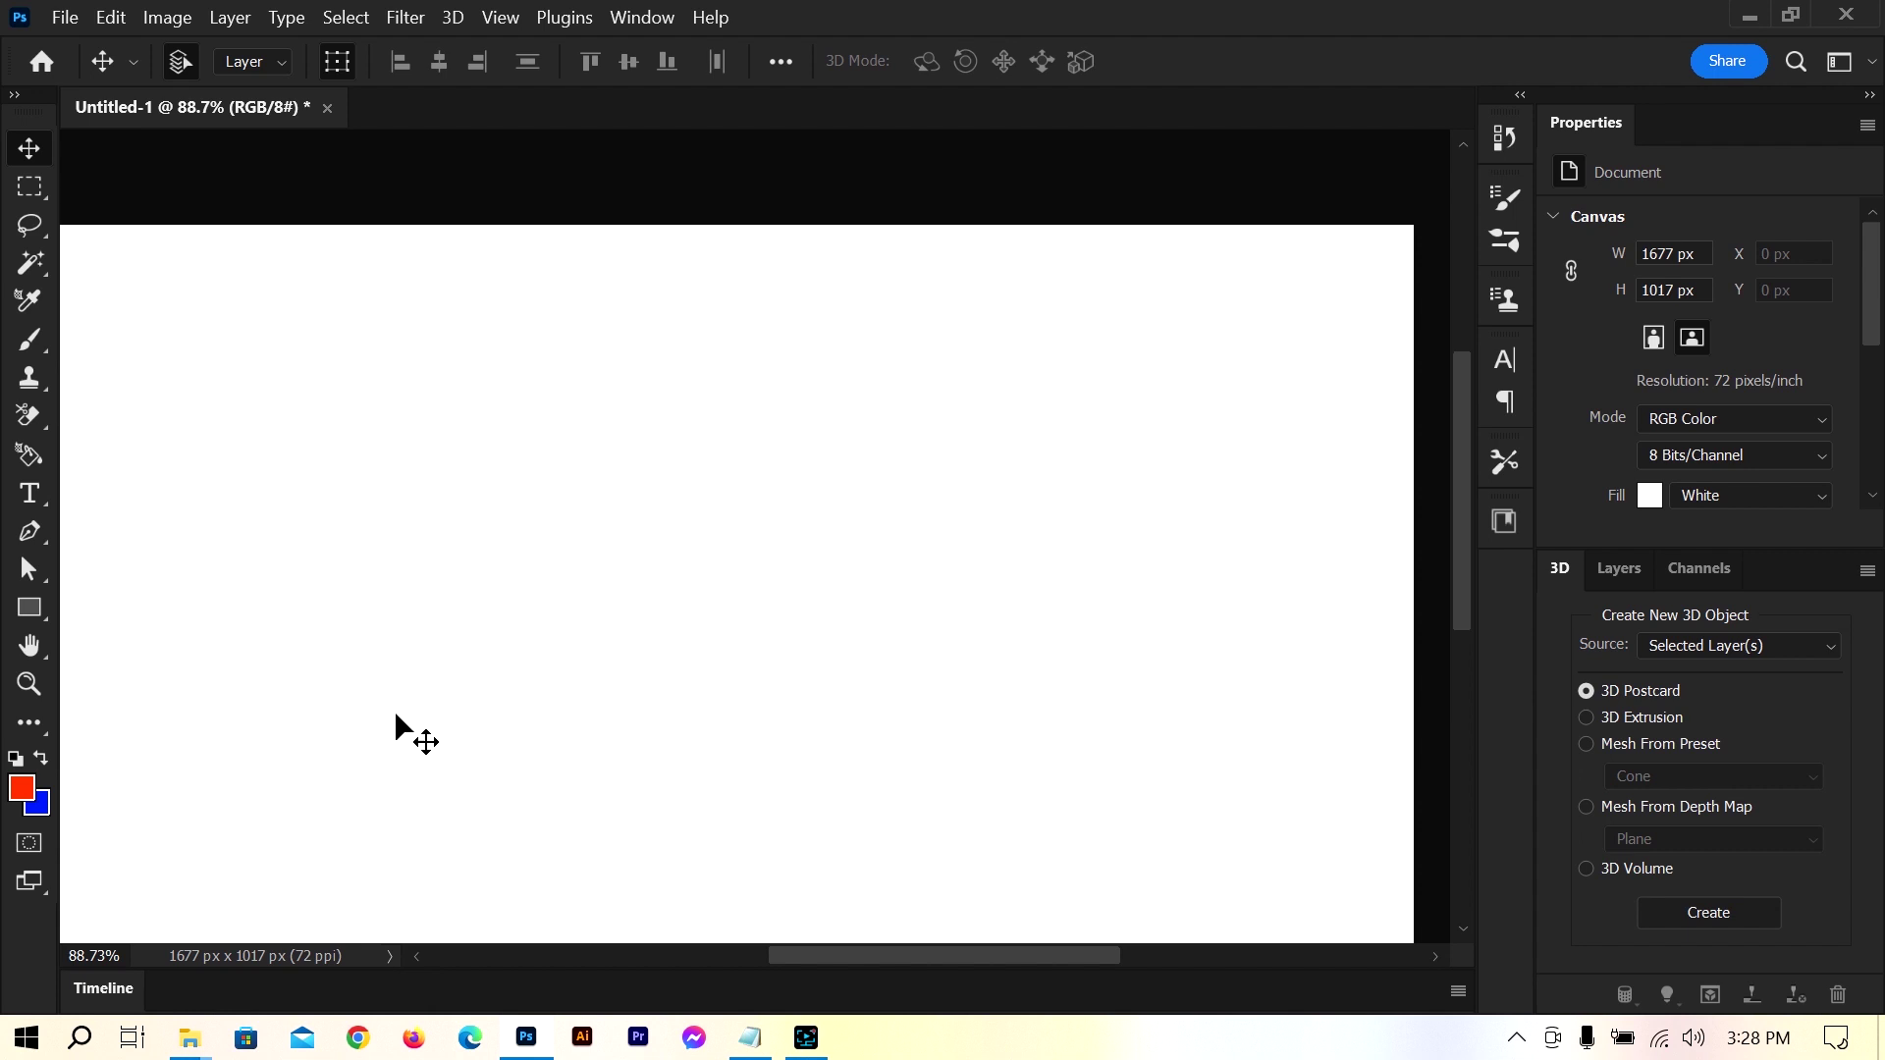
Draw a rectangle about 405 px wide and 194 px high in the upper part of the white canvas
{"action": "left_click", "coordinate": [31, 605]}
{"action": "left_click", "coordinate": [33, 605]}
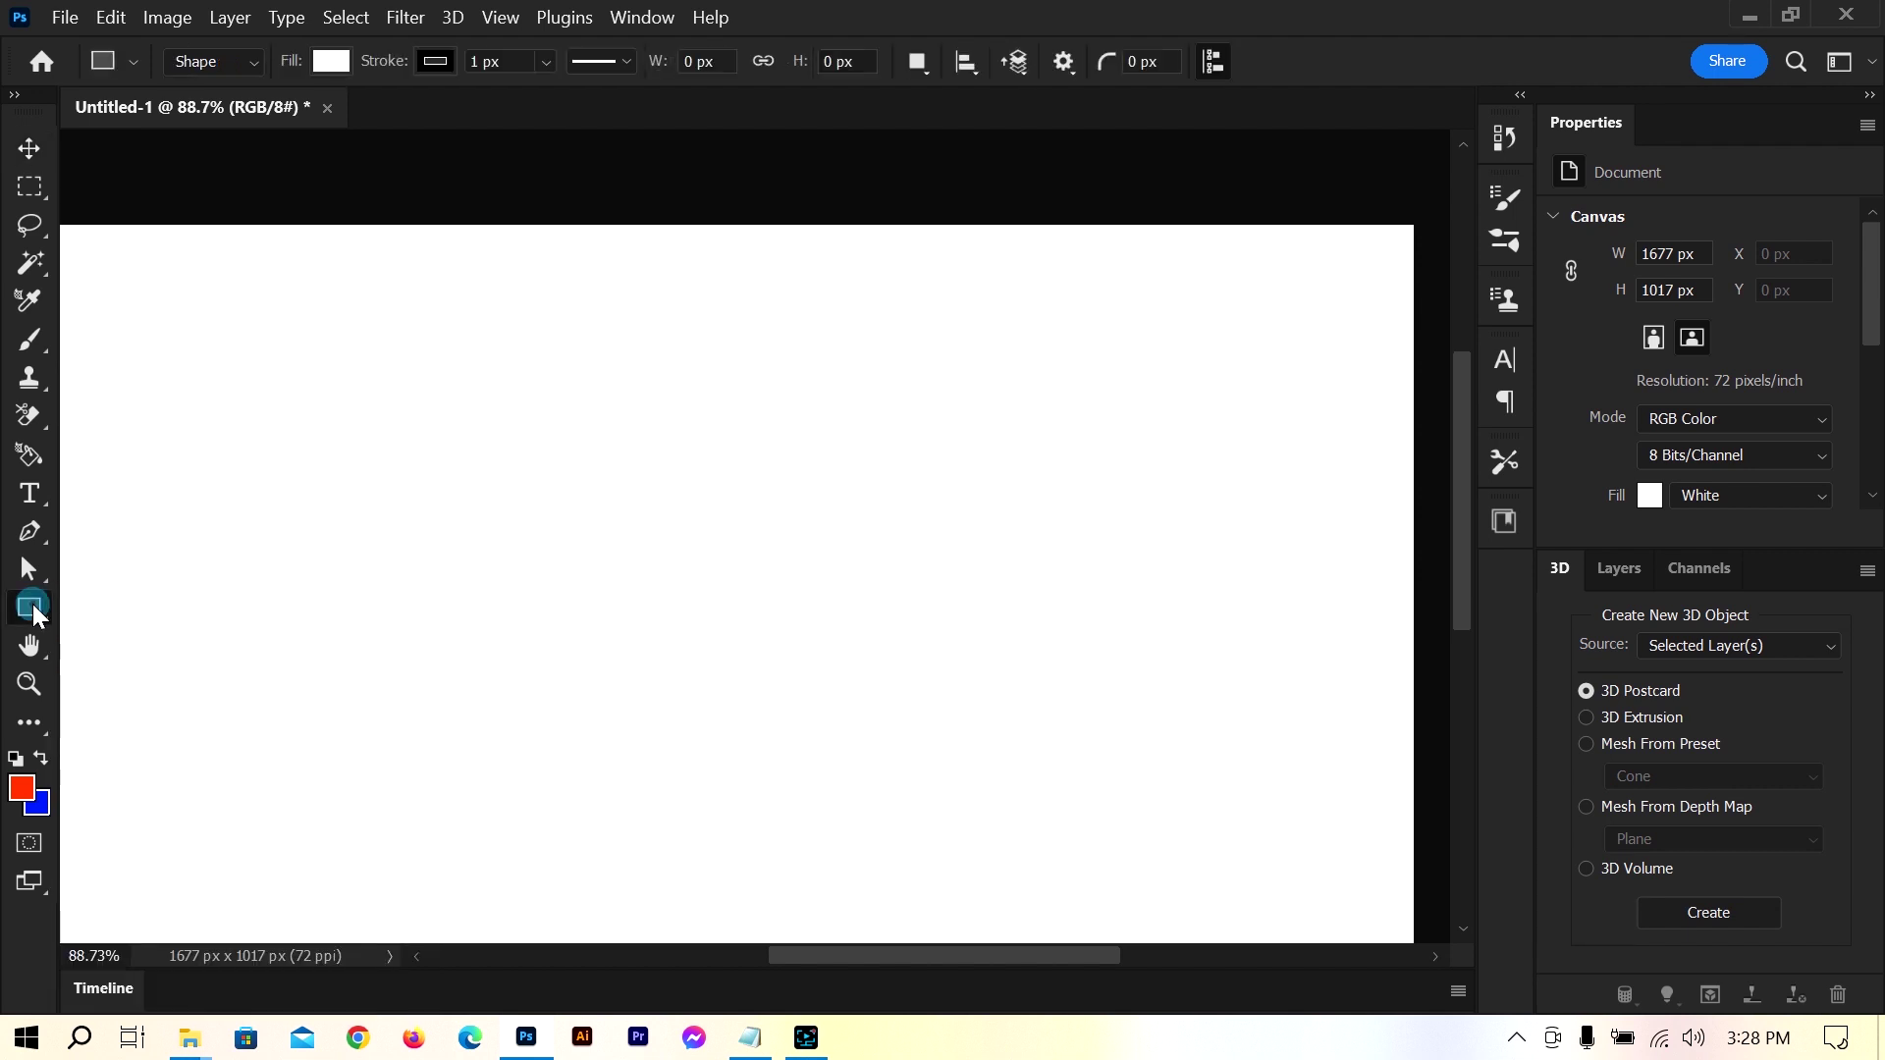
{"action": "left_click", "coordinate": [22, 149]}
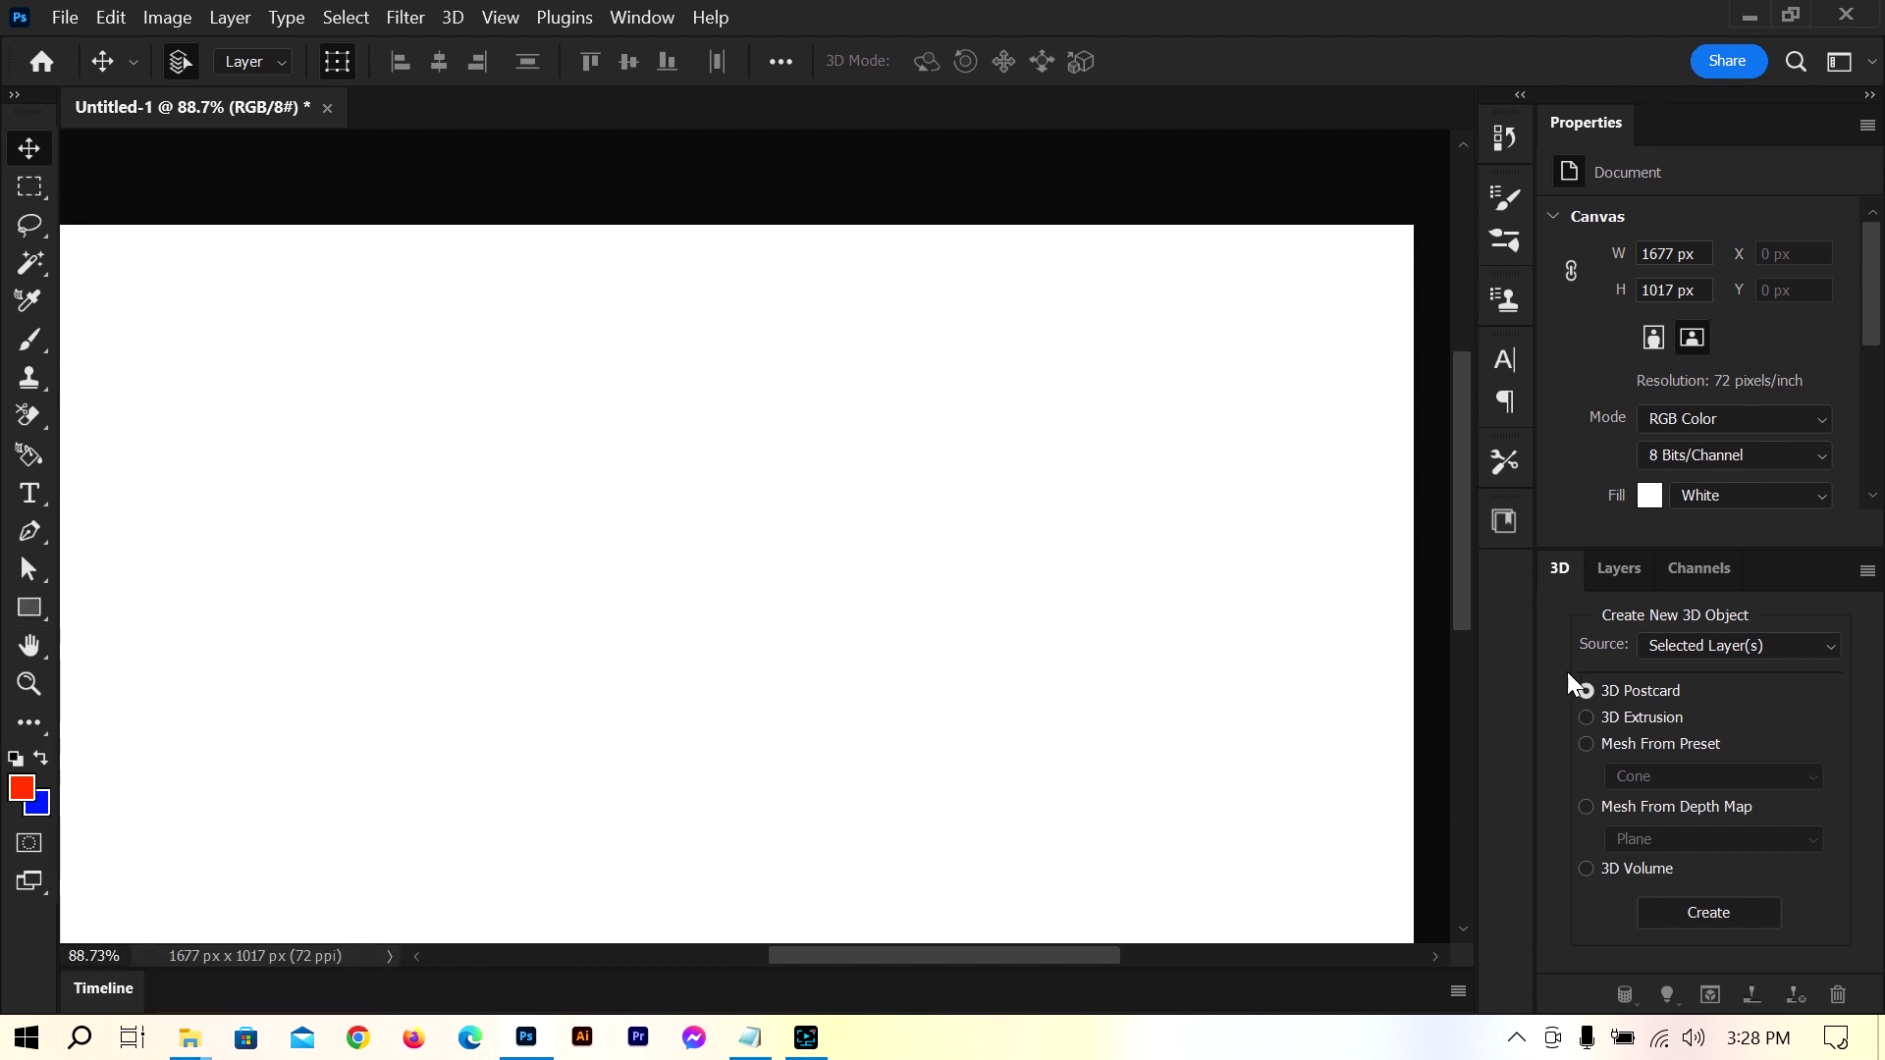
{"action": "left_click", "coordinate": [1610, 570]}
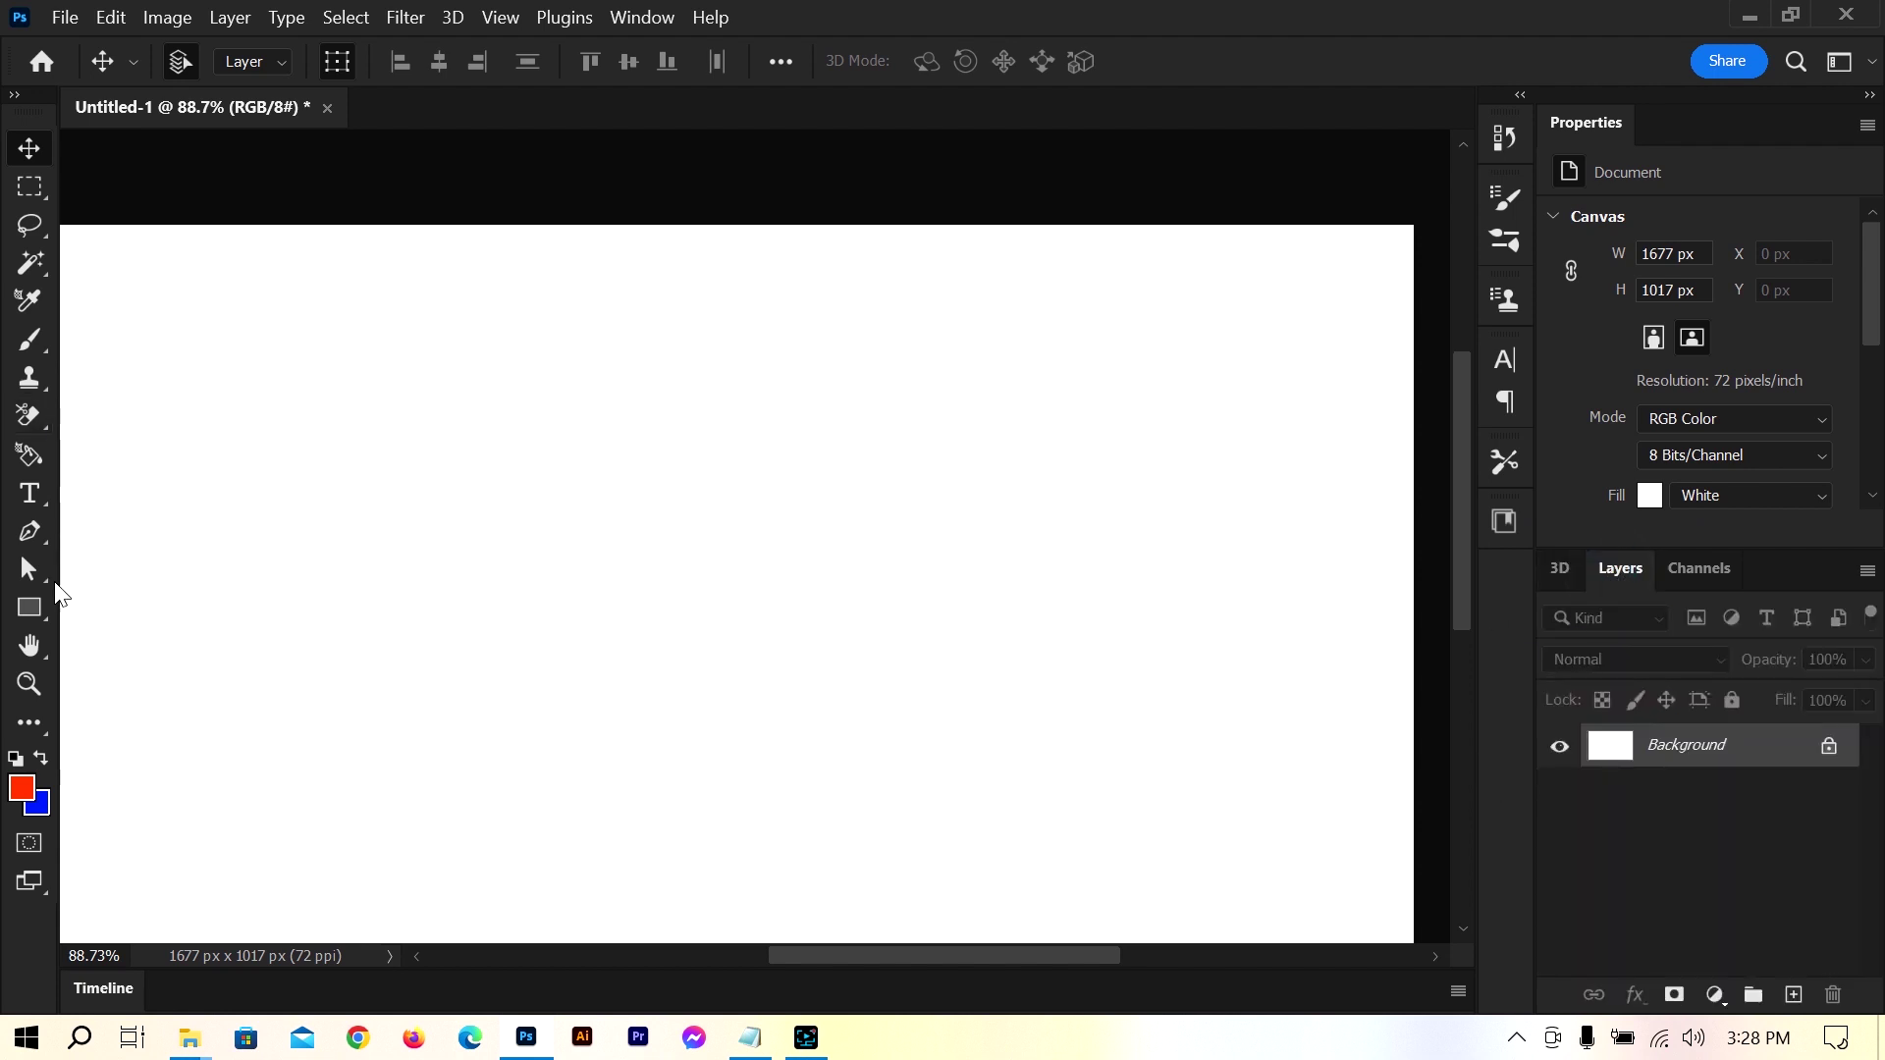
{"action": "left_click", "coordinate": [30, 610]}
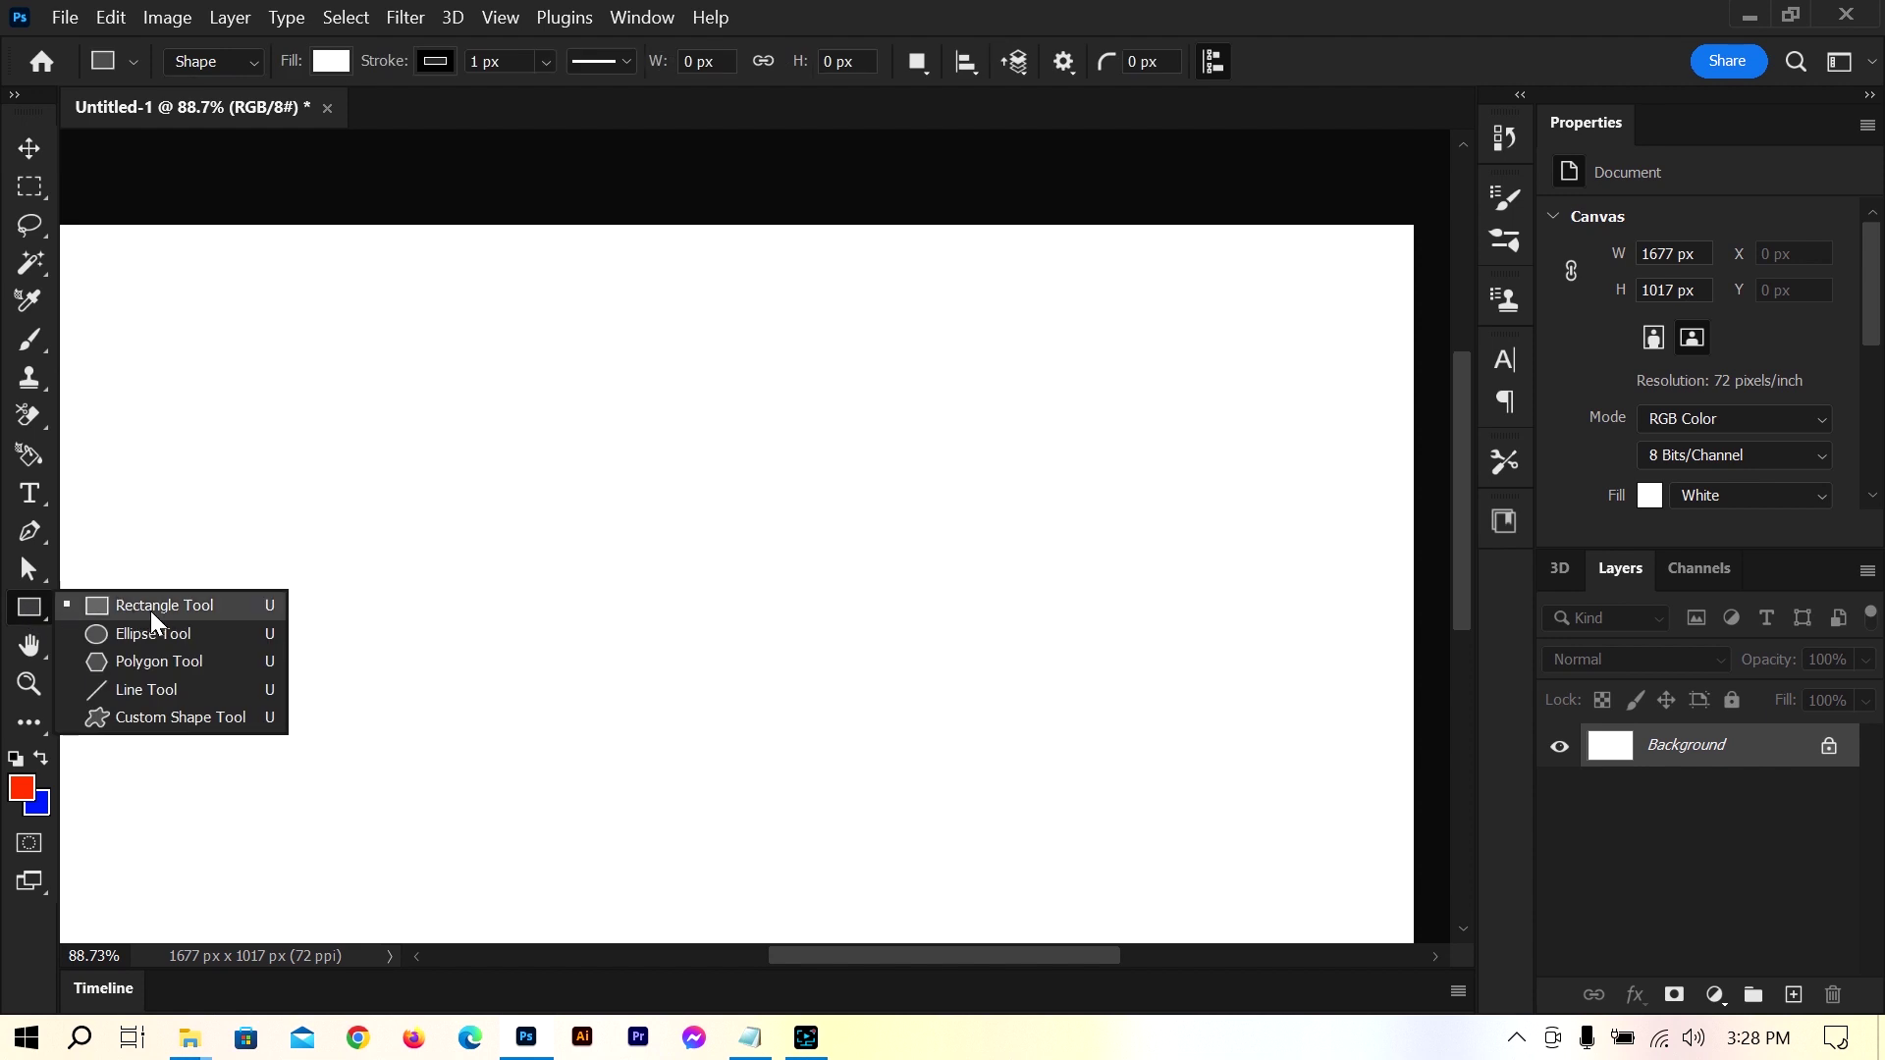
{"action": "left_click", "coordinate": [160, 611]}
{"action": "left_click_drag", "start_coordinate": [396, 358], "coordinate": [748, 526]}
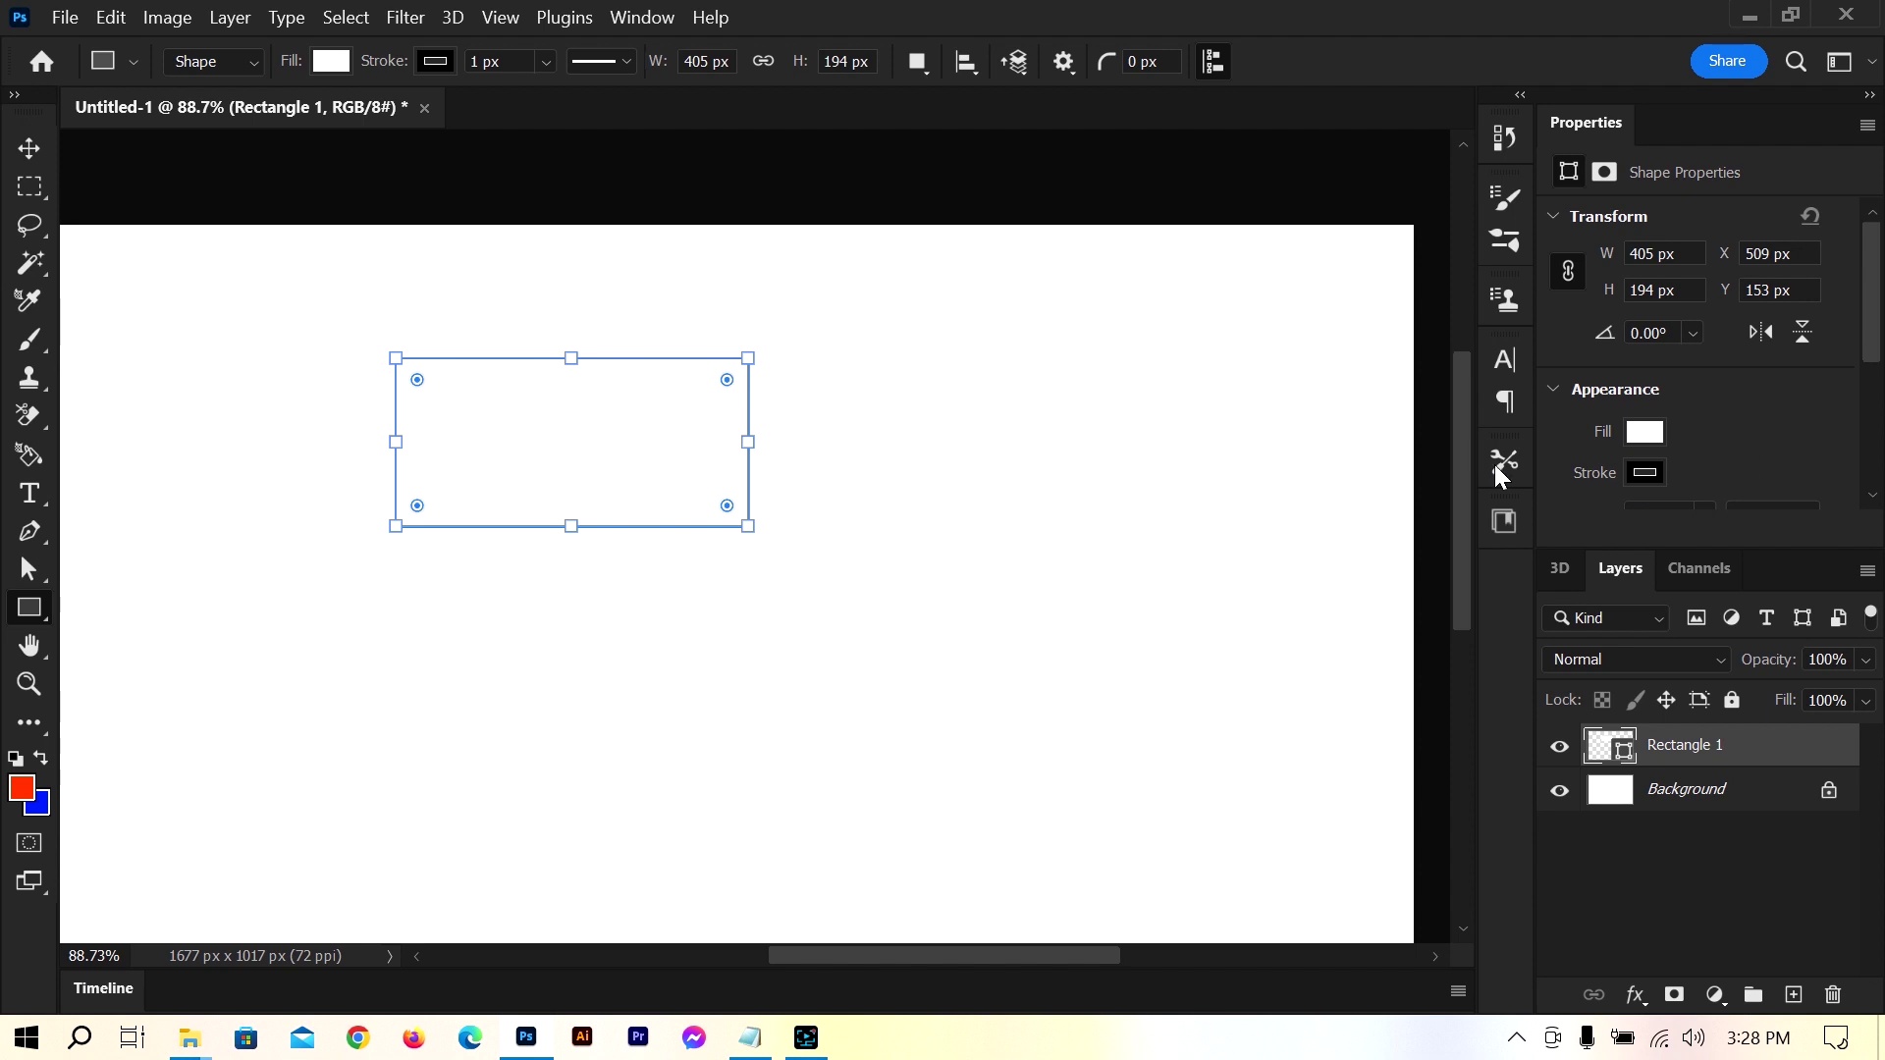
Fill the rectangle with blue and remove its stroke
{"action": "left_click", "coordinate": [1644, 432]}
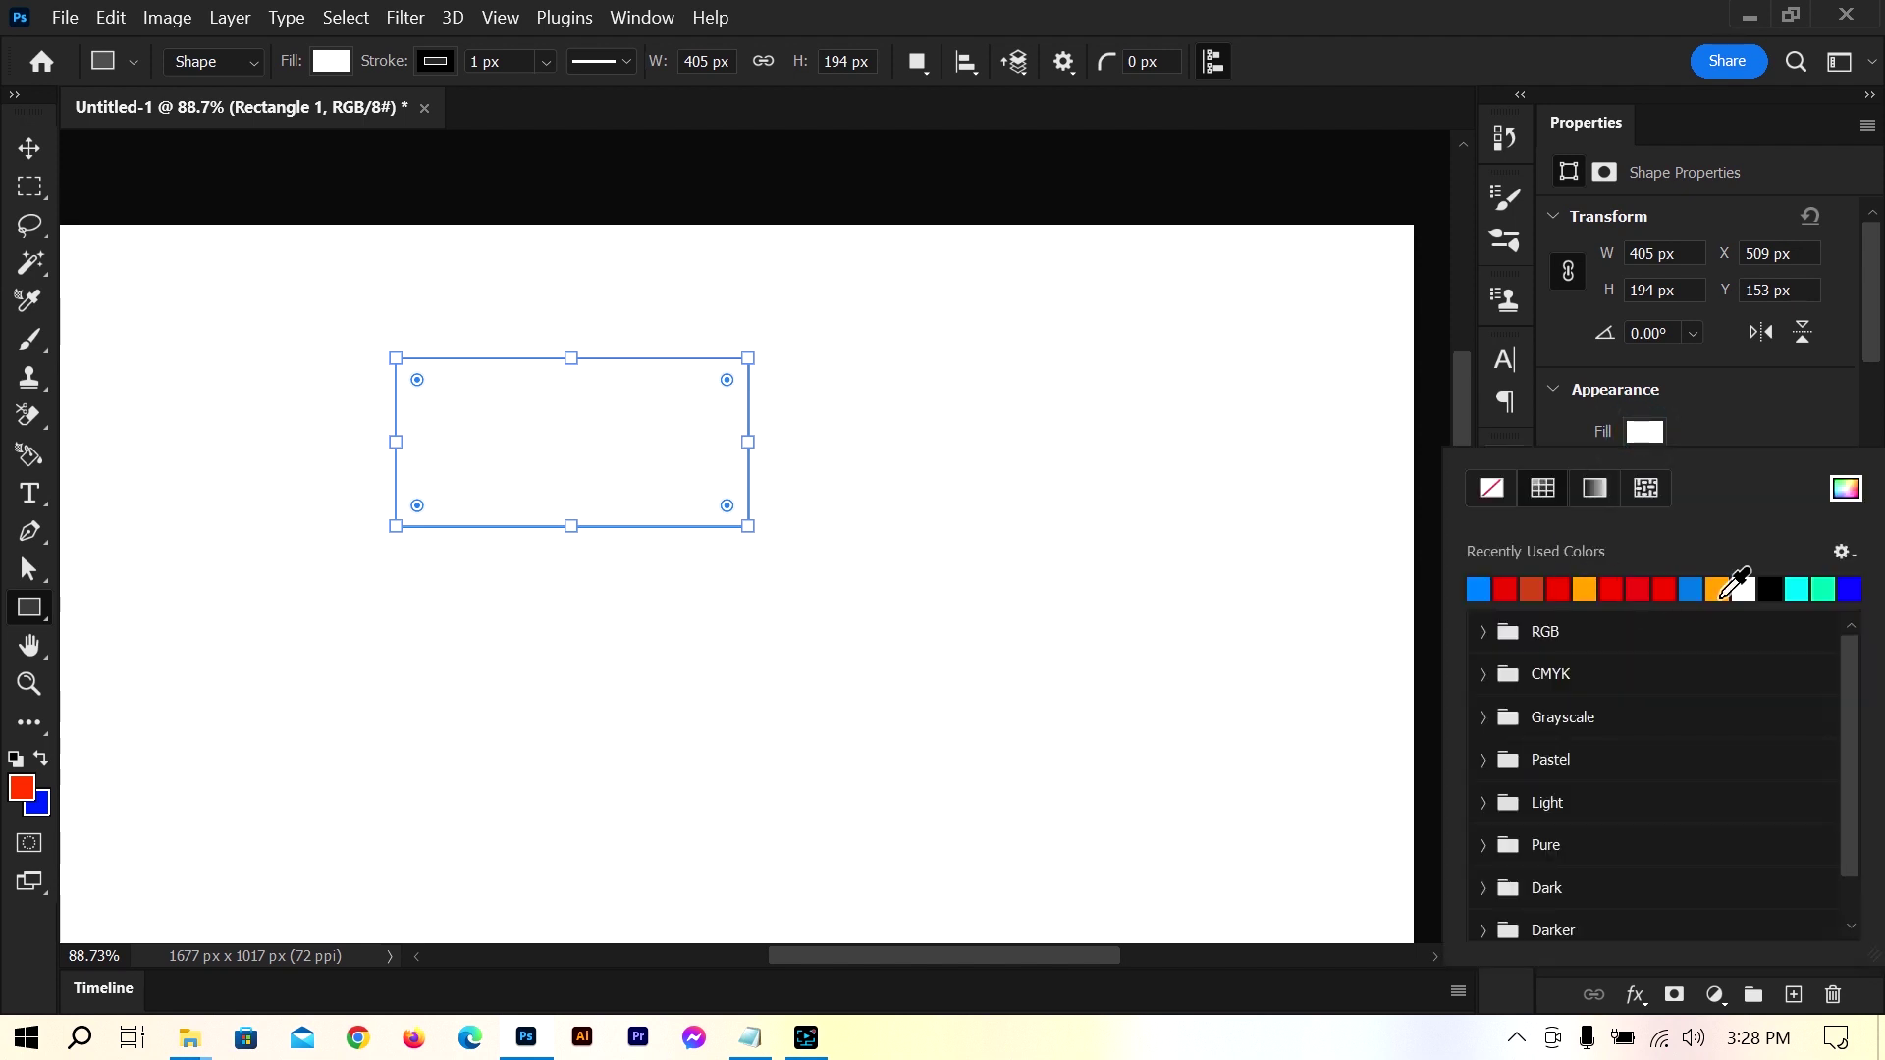
{"action": "left_click", "coordinate": [1690, 589]}
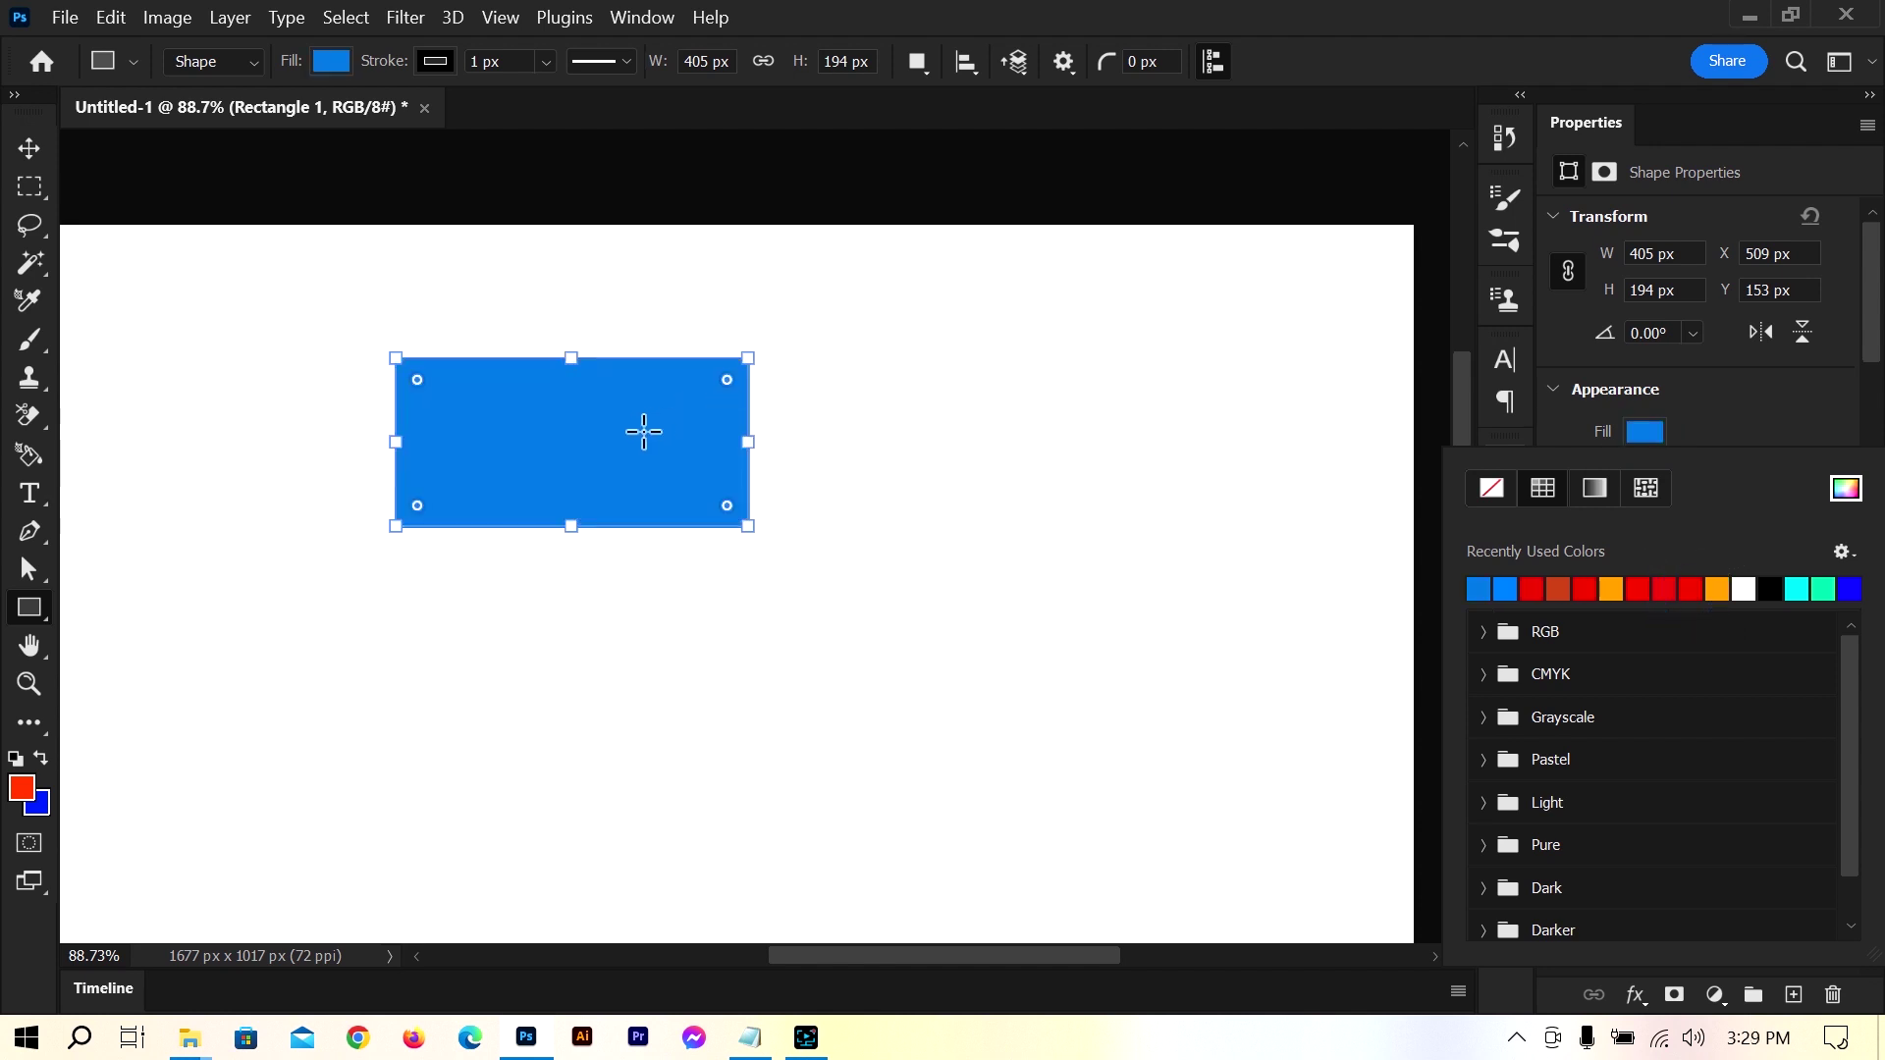
{"action": "left_click", "coordinate": [28, 148]}
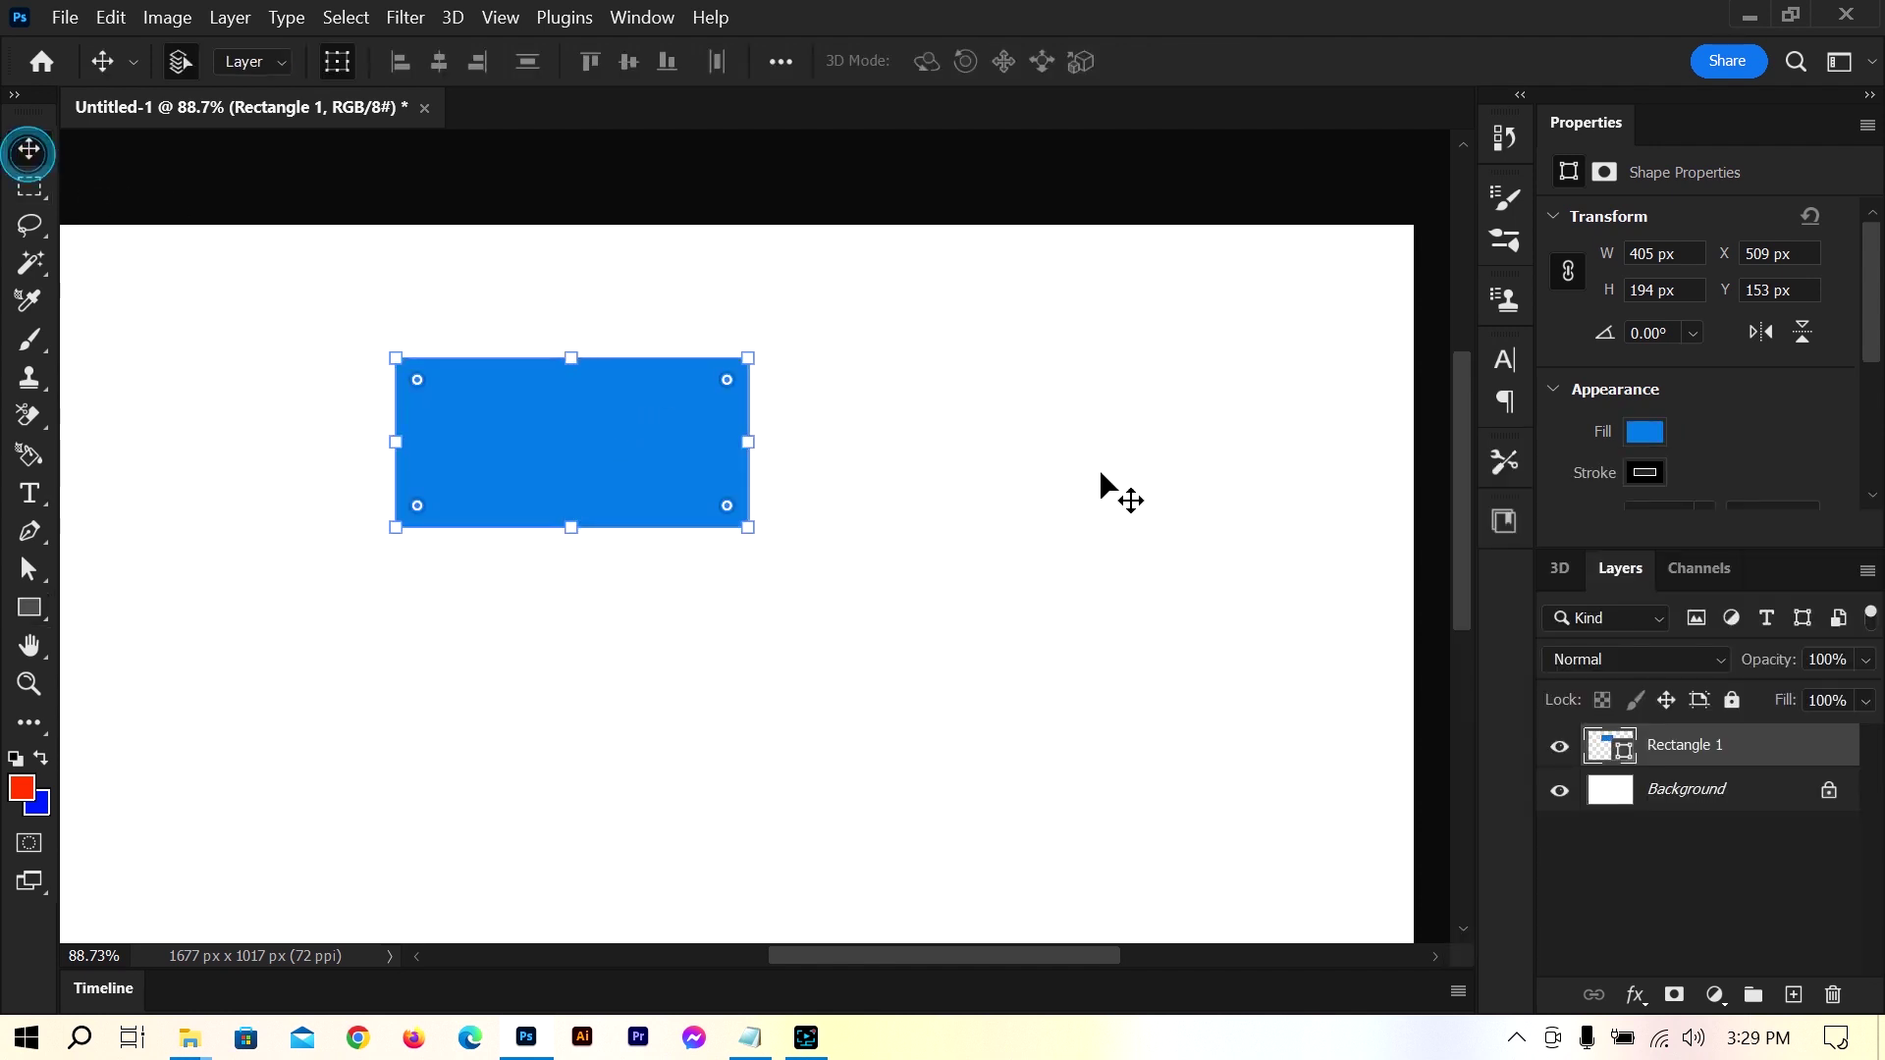
{"action": "left_click", "coordinate": [1646, 475]}
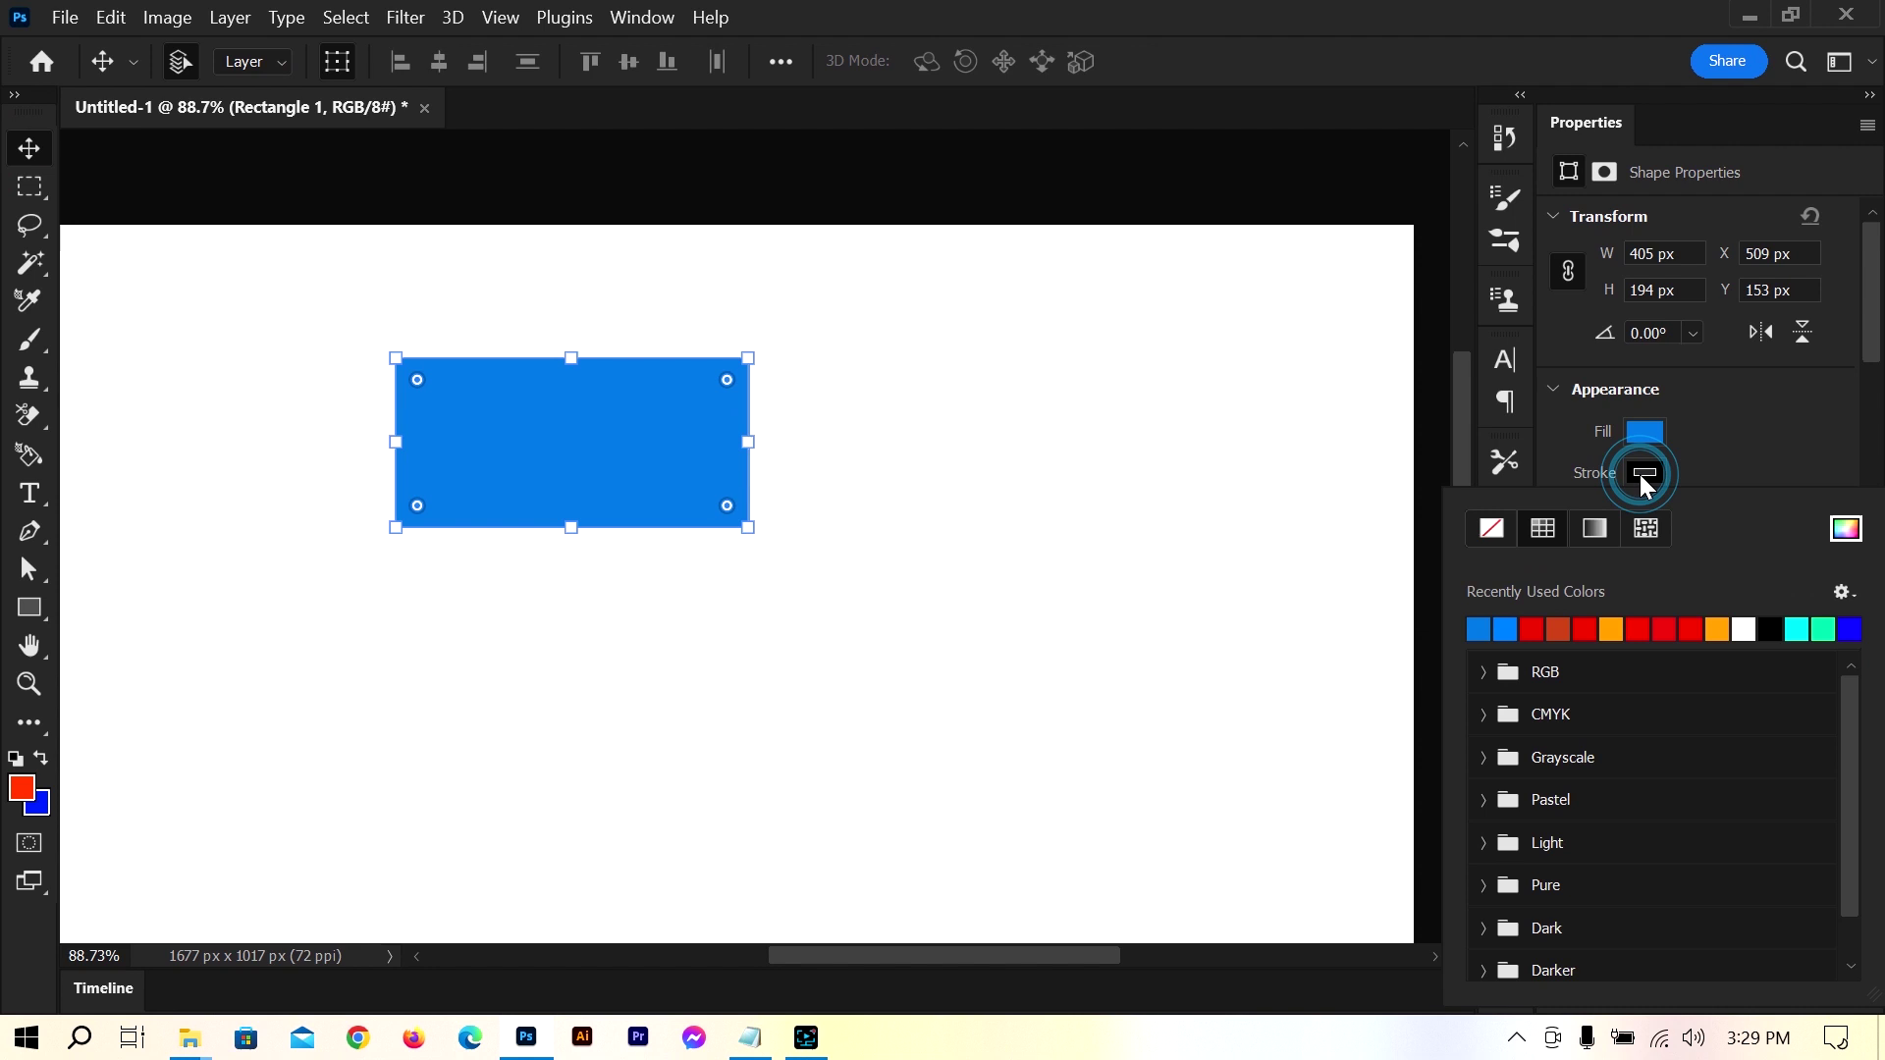
{"action": "left_click", "coordinate": [1491, 528]}
{"action": "left_click", "coordinate": [1760, 454]}
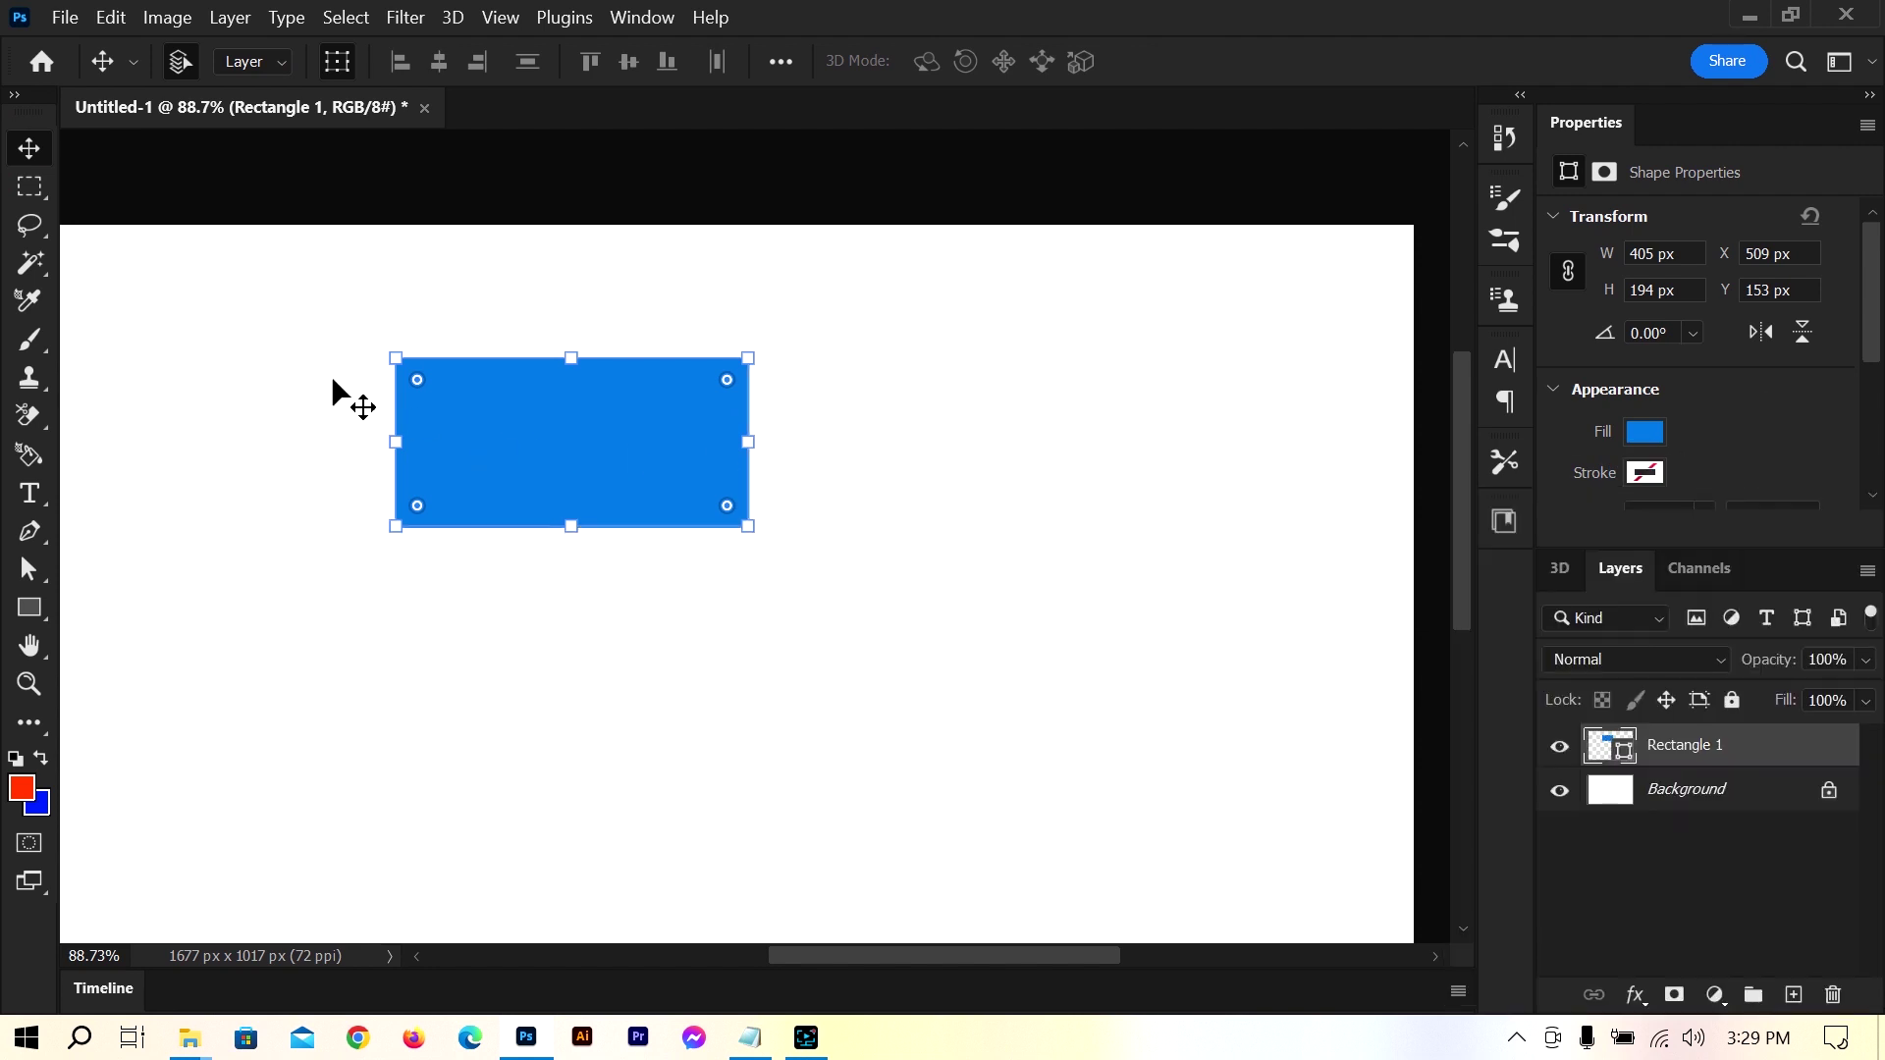
Scale the blue rectangle down to about 377 × 181 px and move it to about X 686, Y 182 px
{"action": "left_click_drag", "start_coordinate": [388, 441], "coordinate": [475, 442]}
{"action": "left_click_drag", "start_coordinate": [613, 369], "coordinate": [565, 541]}
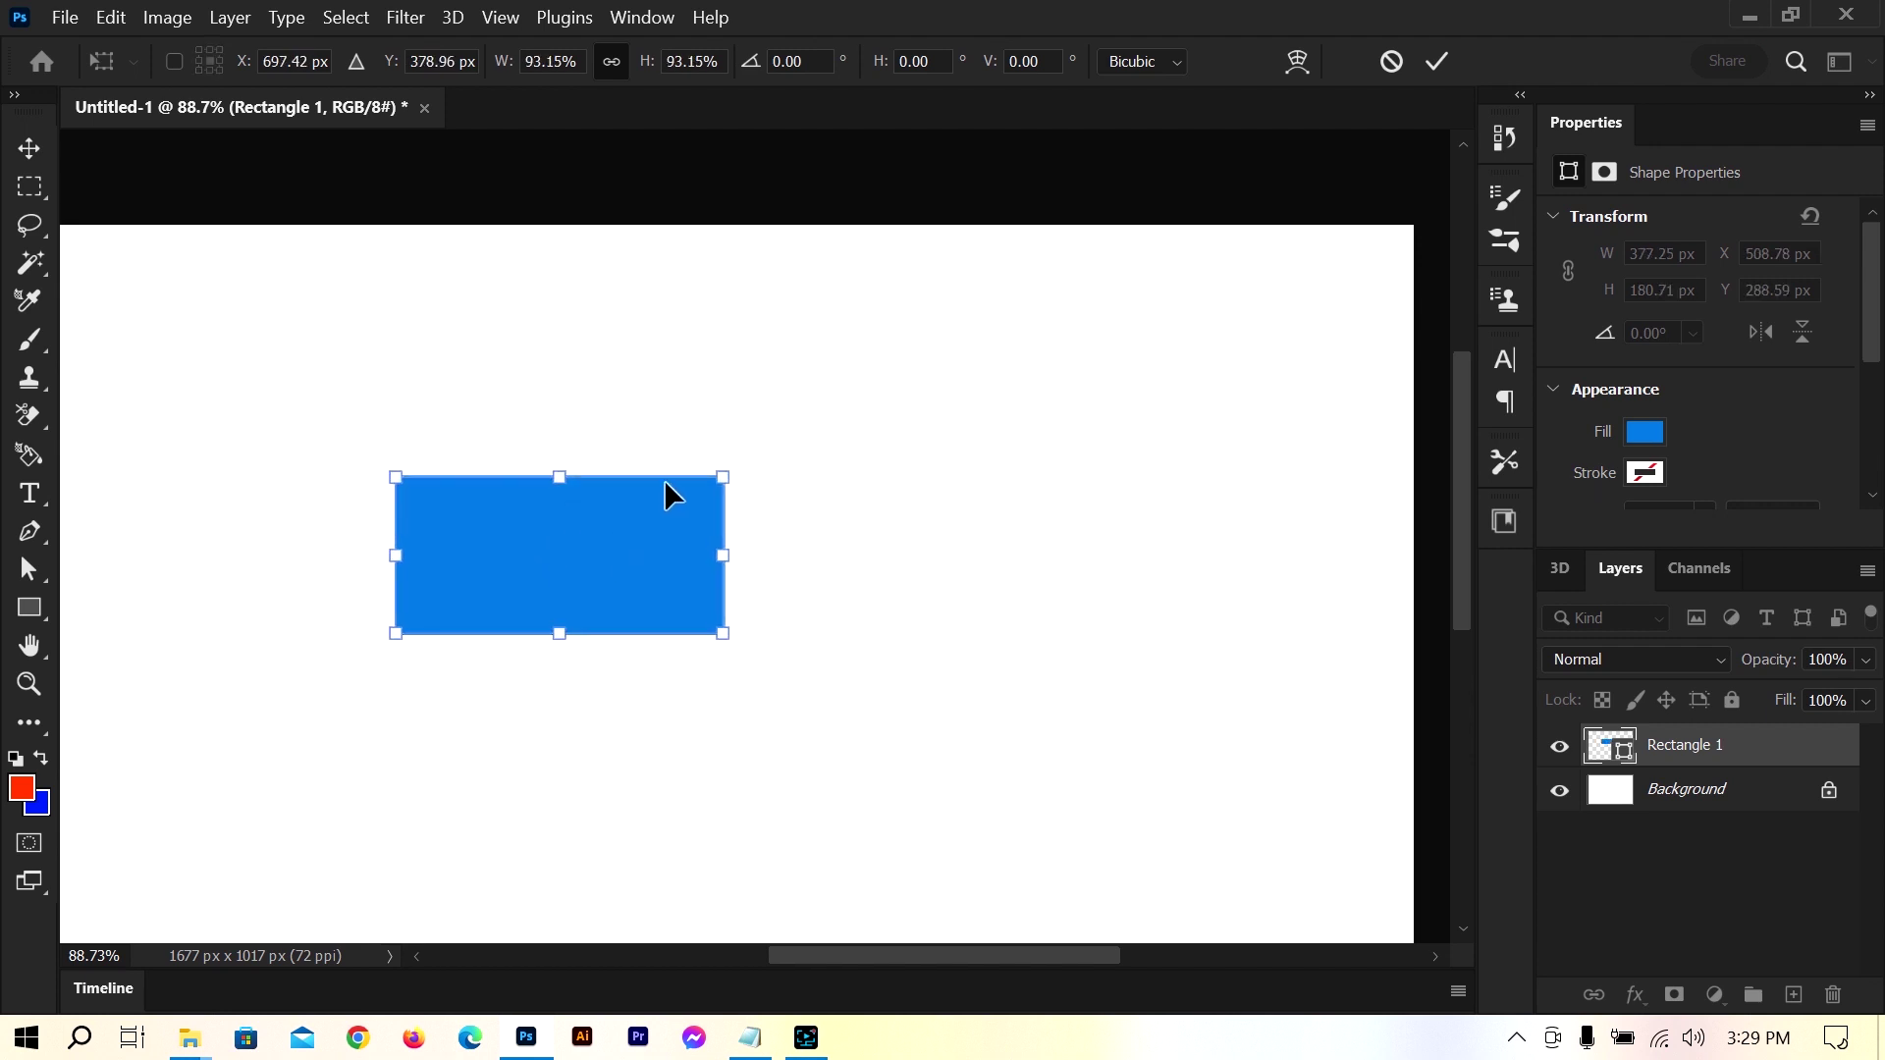
{"action": "left_click", "coordinate": [40, 150]}
{"action": "left_click", "coordinate": [951, 644]}
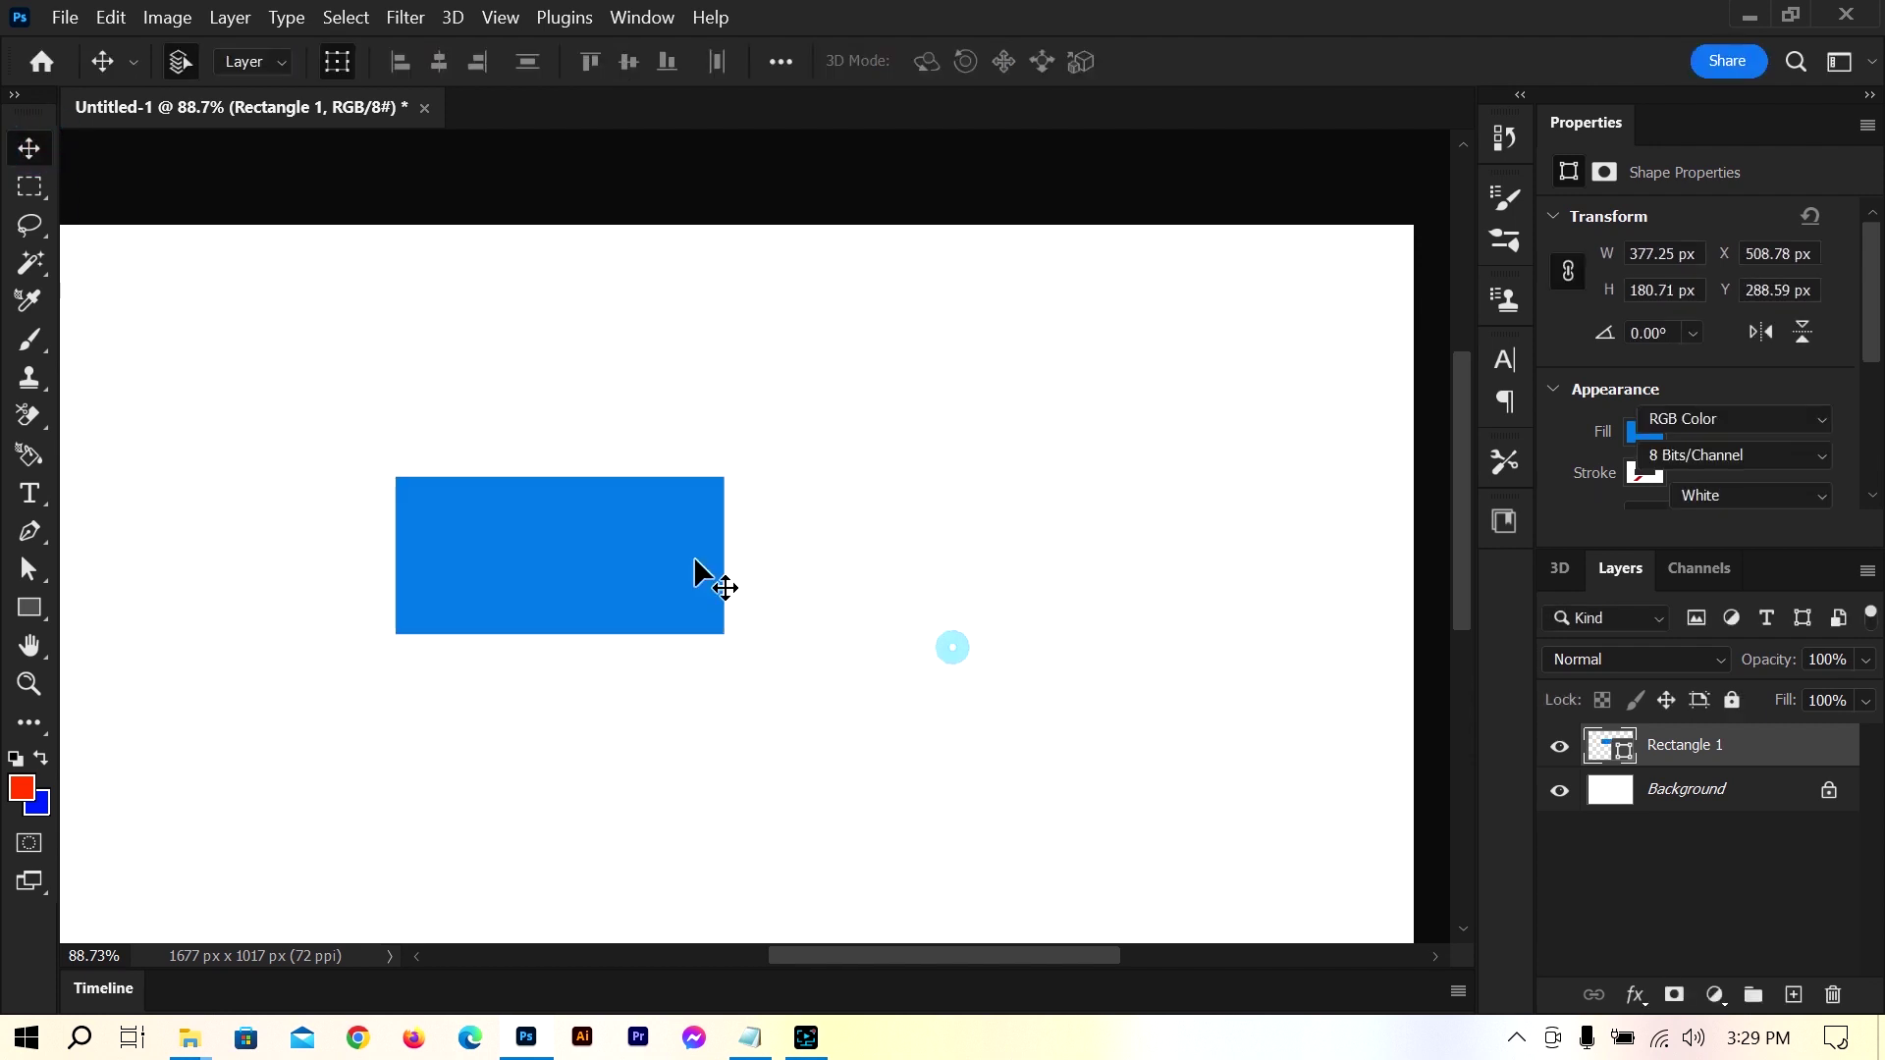
{"action": "left_click", "coordinate": [599, 517]}
{"action": "left_click_drag", "start_coordinate": [596, 540], "coordinate": [740, 440]}
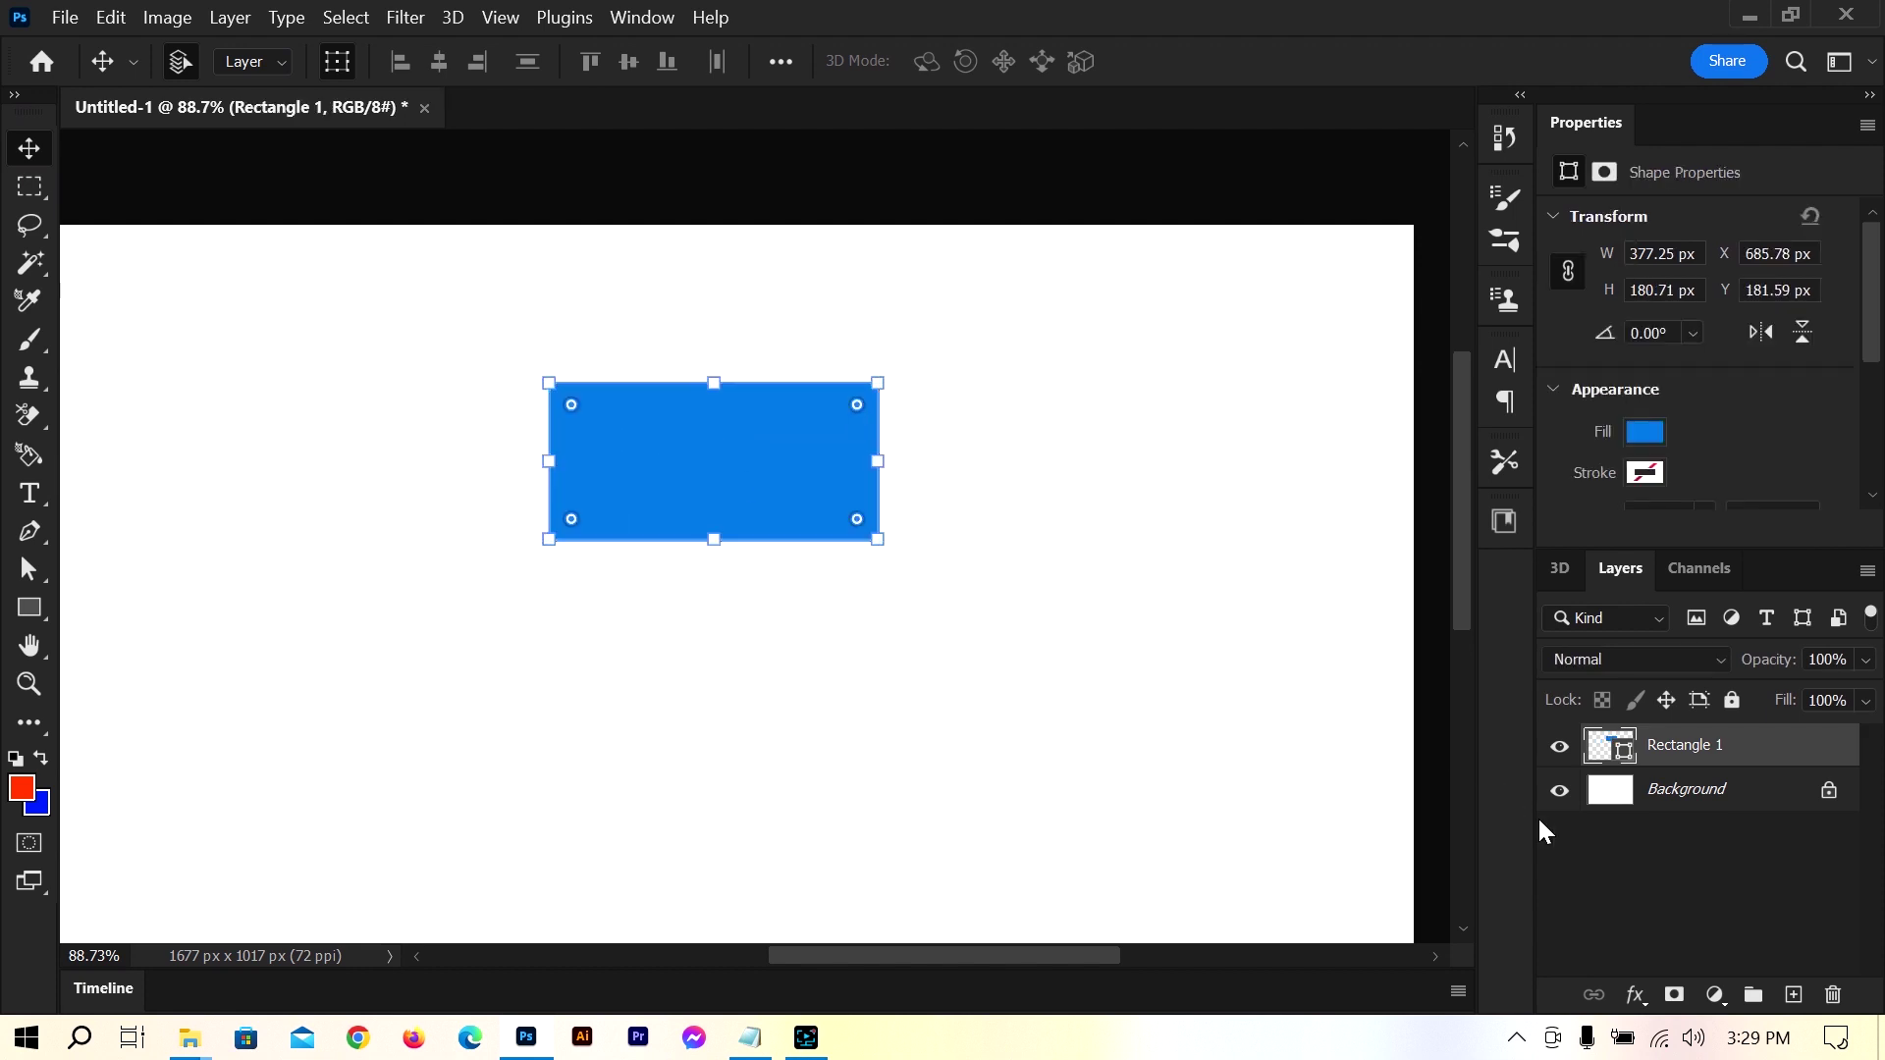
Create a new 3D extrusion from the selected Rectangle 1 layer
{"action": "right_click", "coordinate": [1679, 751]}
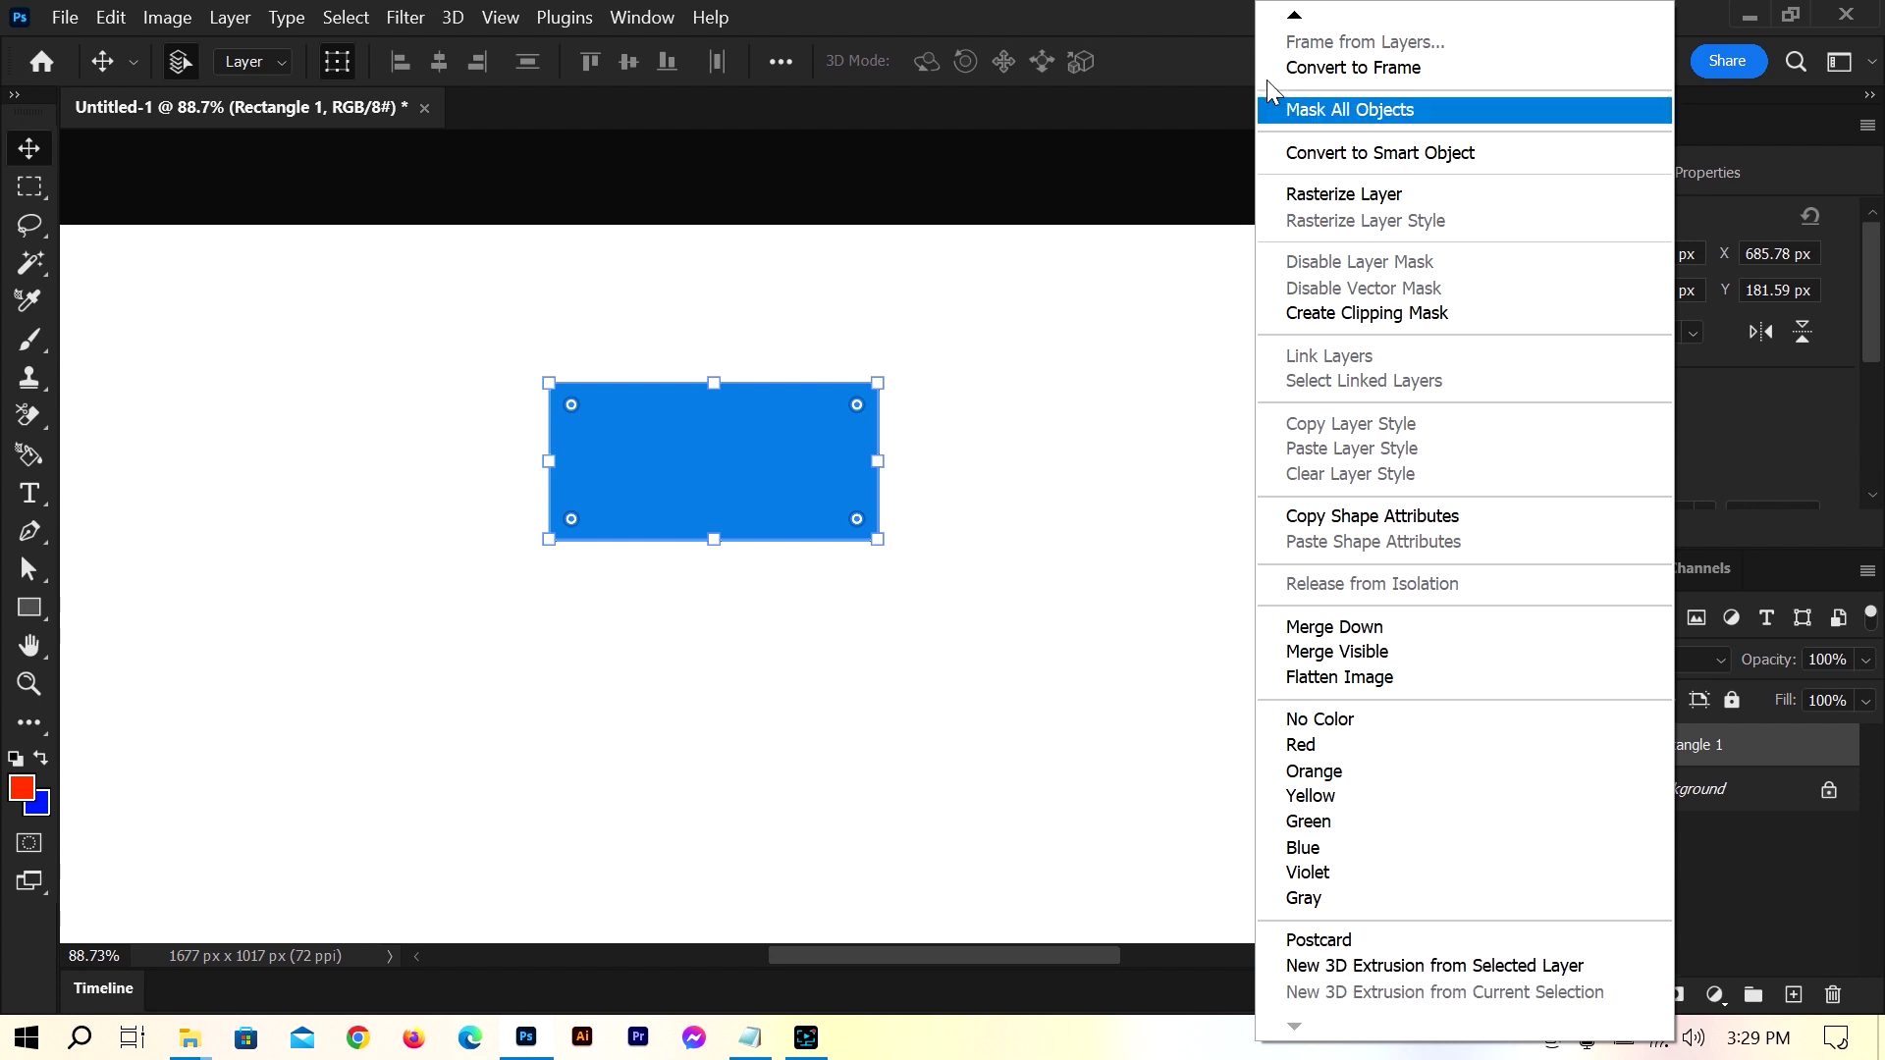
{"action": "mouse_move", "coordinate": [1294, 18]}
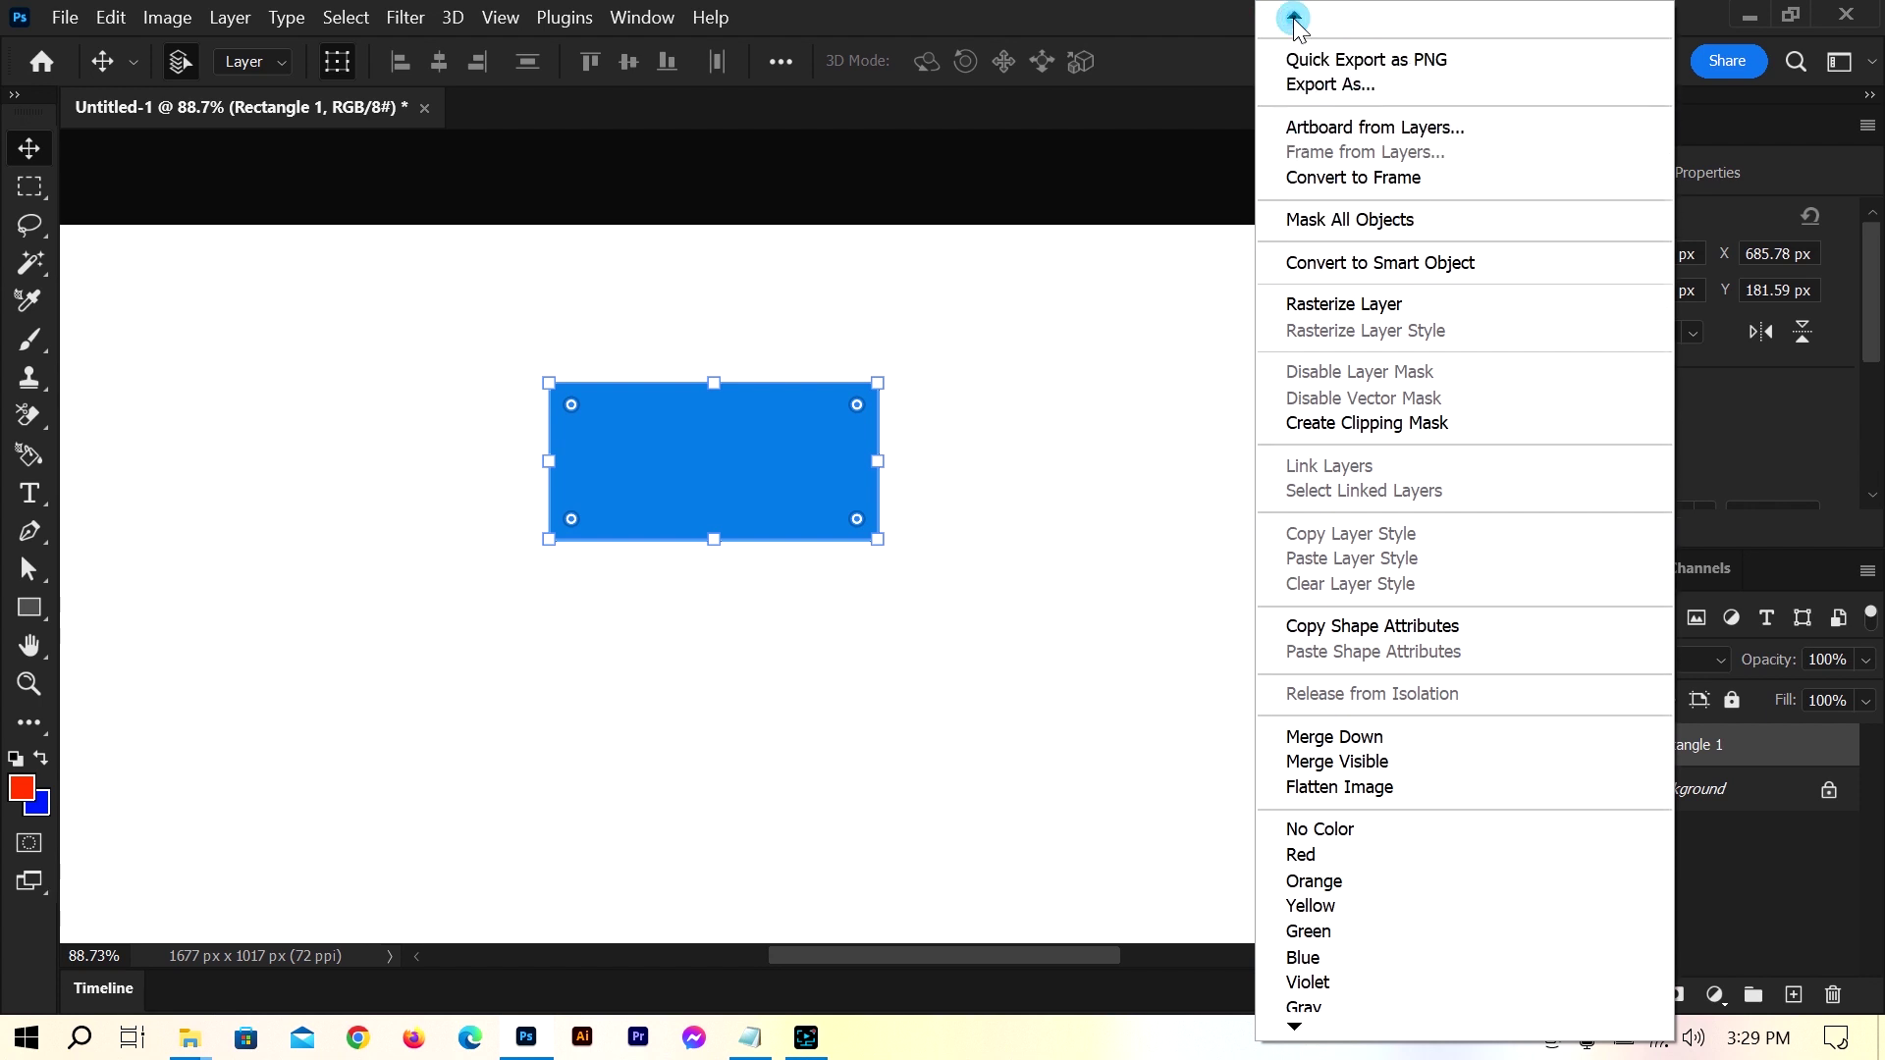
{"action": "left_click", "coordinate": [1294, 18]}
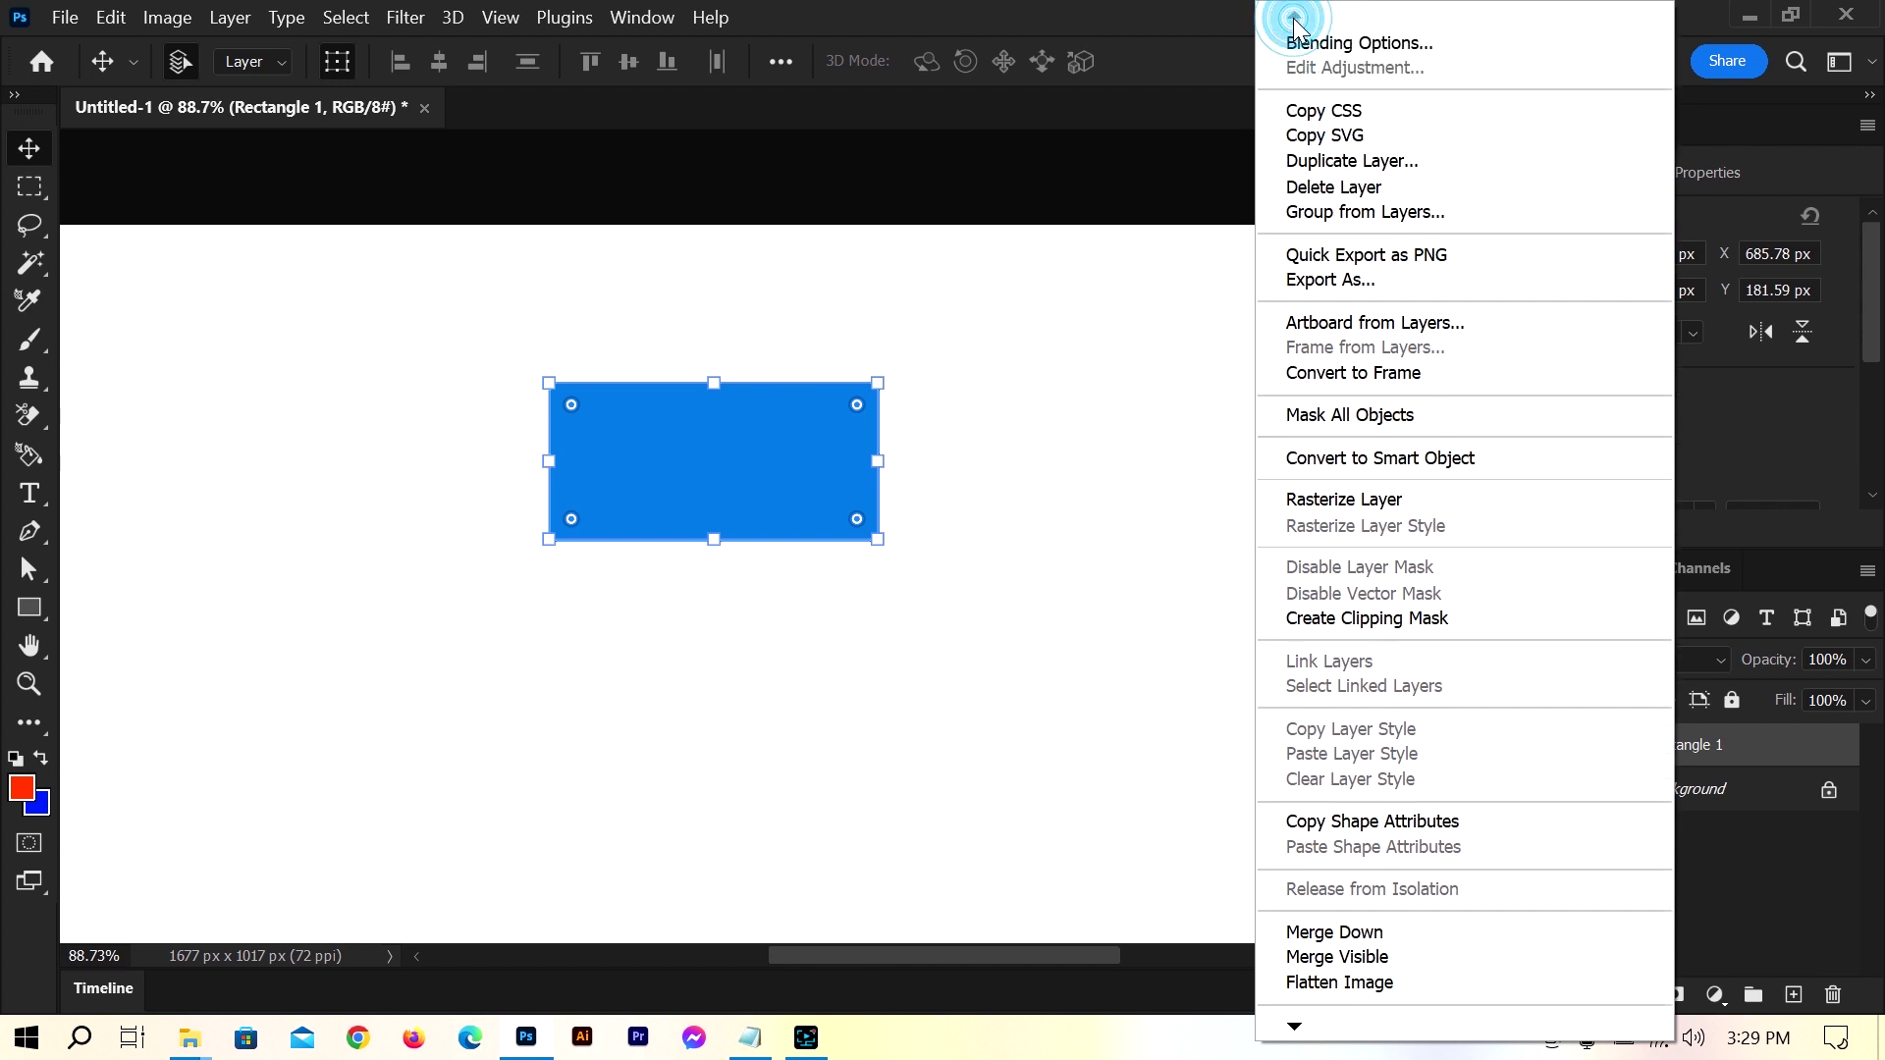
{"action": "left_click", "coordinate": [1295, 1027]}
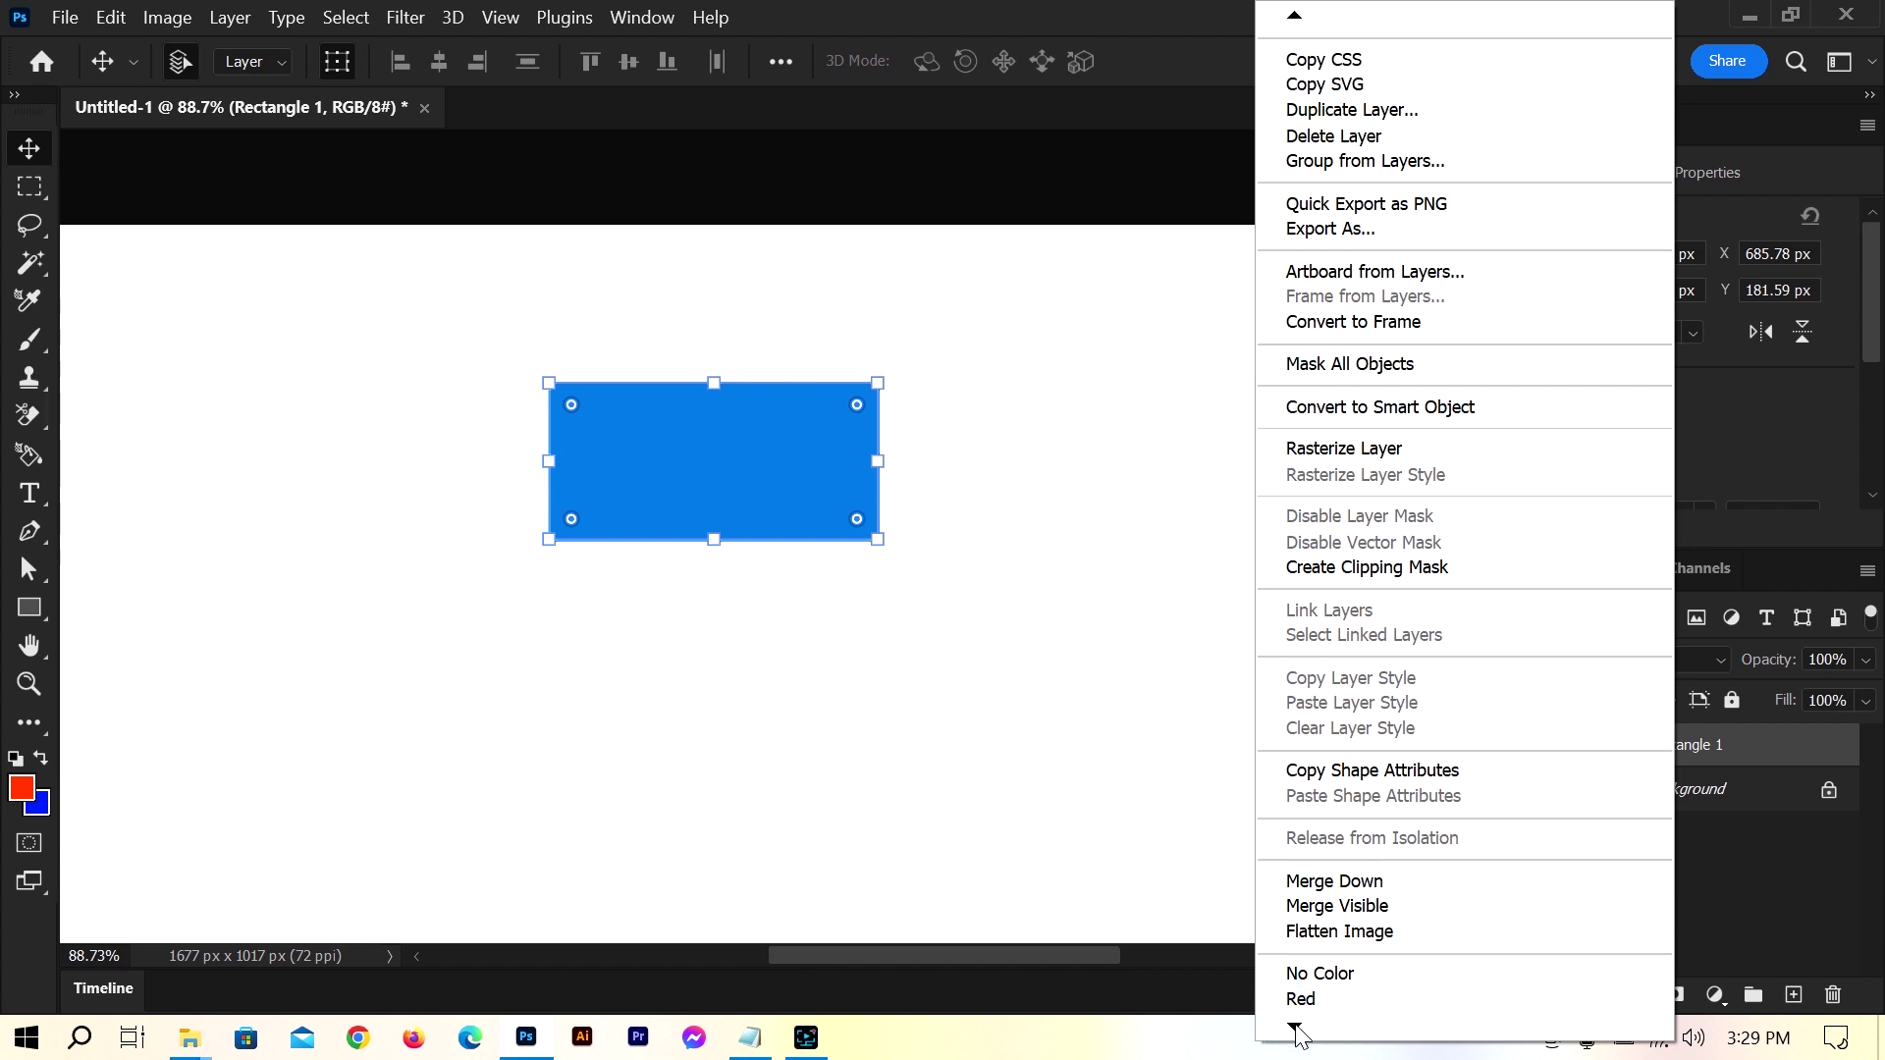
{"action": "left_click", "coordinate": [1295, 1028]}
{"action": "left_click", "coordinate": [1295, 1028]}
{"action": "left_click", "coordinate": [1295, 1028]}
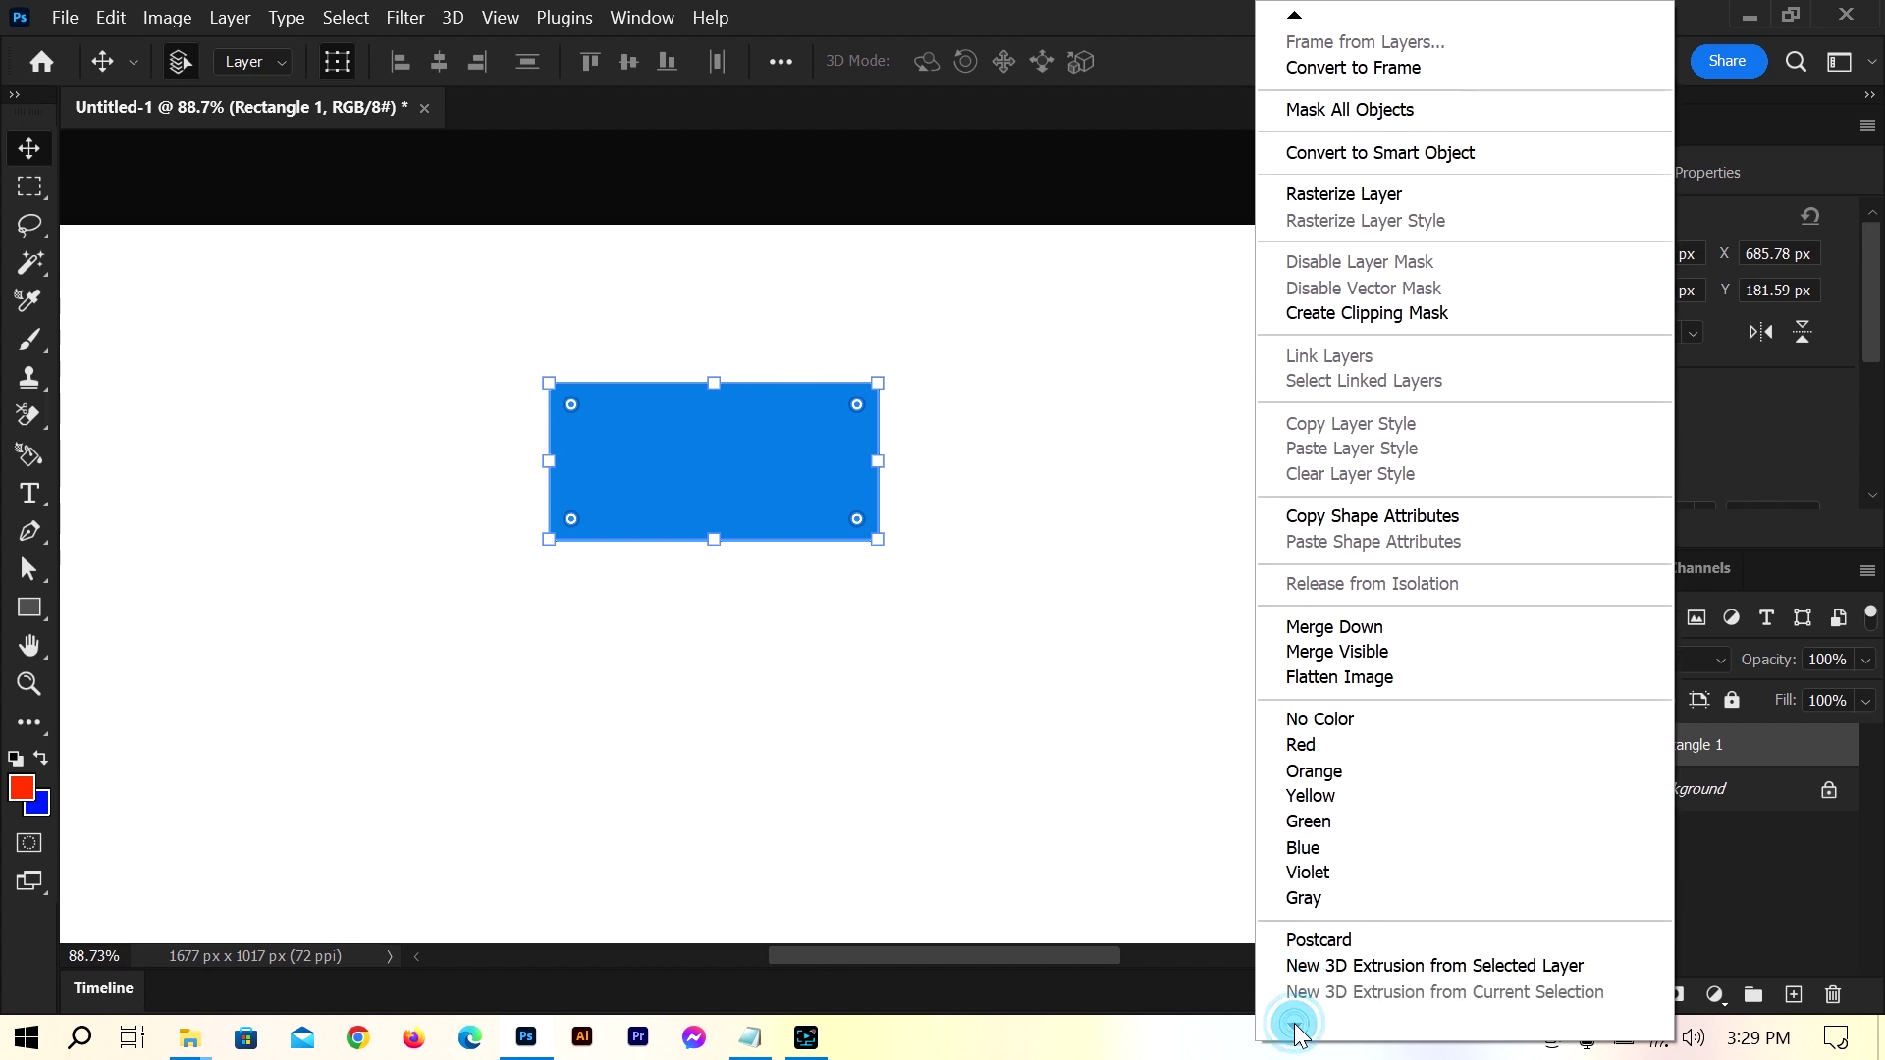
{"action": "left_click", "coordinate": [1447, 967]}
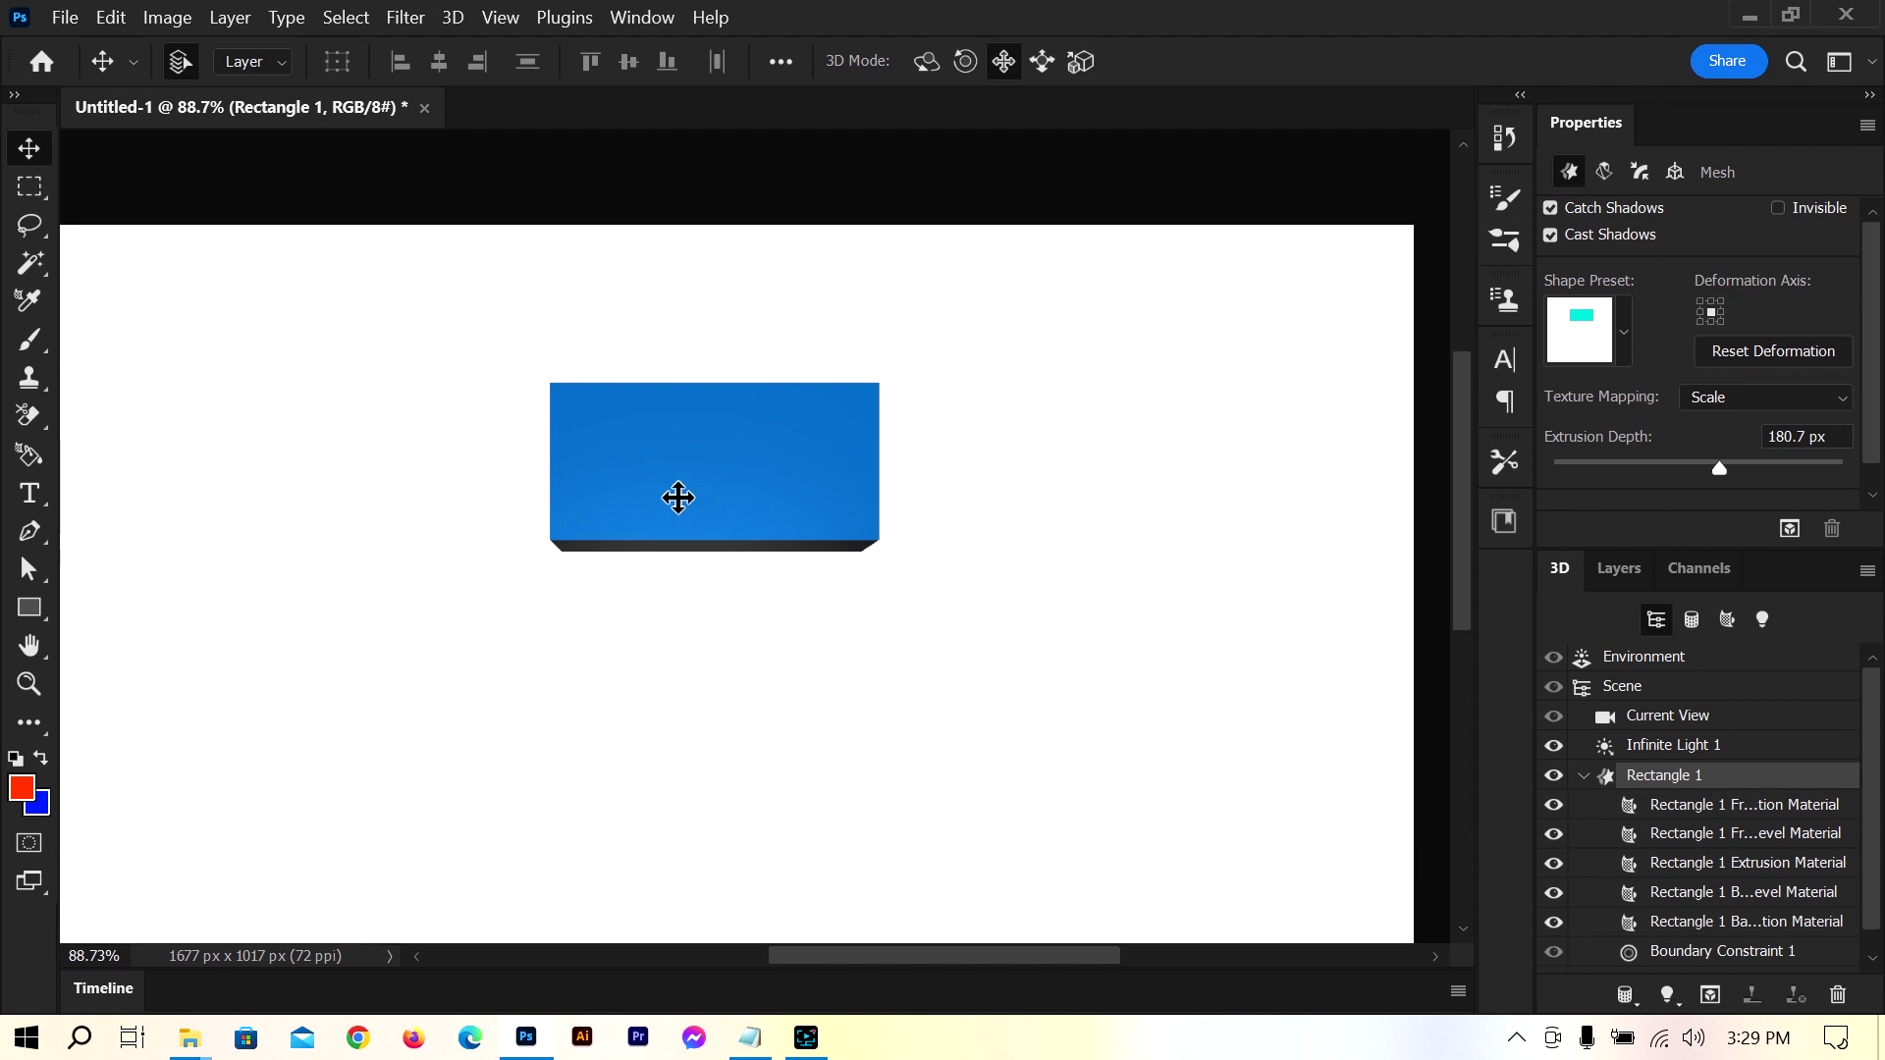
Move the extruded block lower on the canvas and rotate it so its top and left sides face the view
{"action": "left_click_drag", "start_coordinate": [675, 497], "coordinate": [736, 564]}
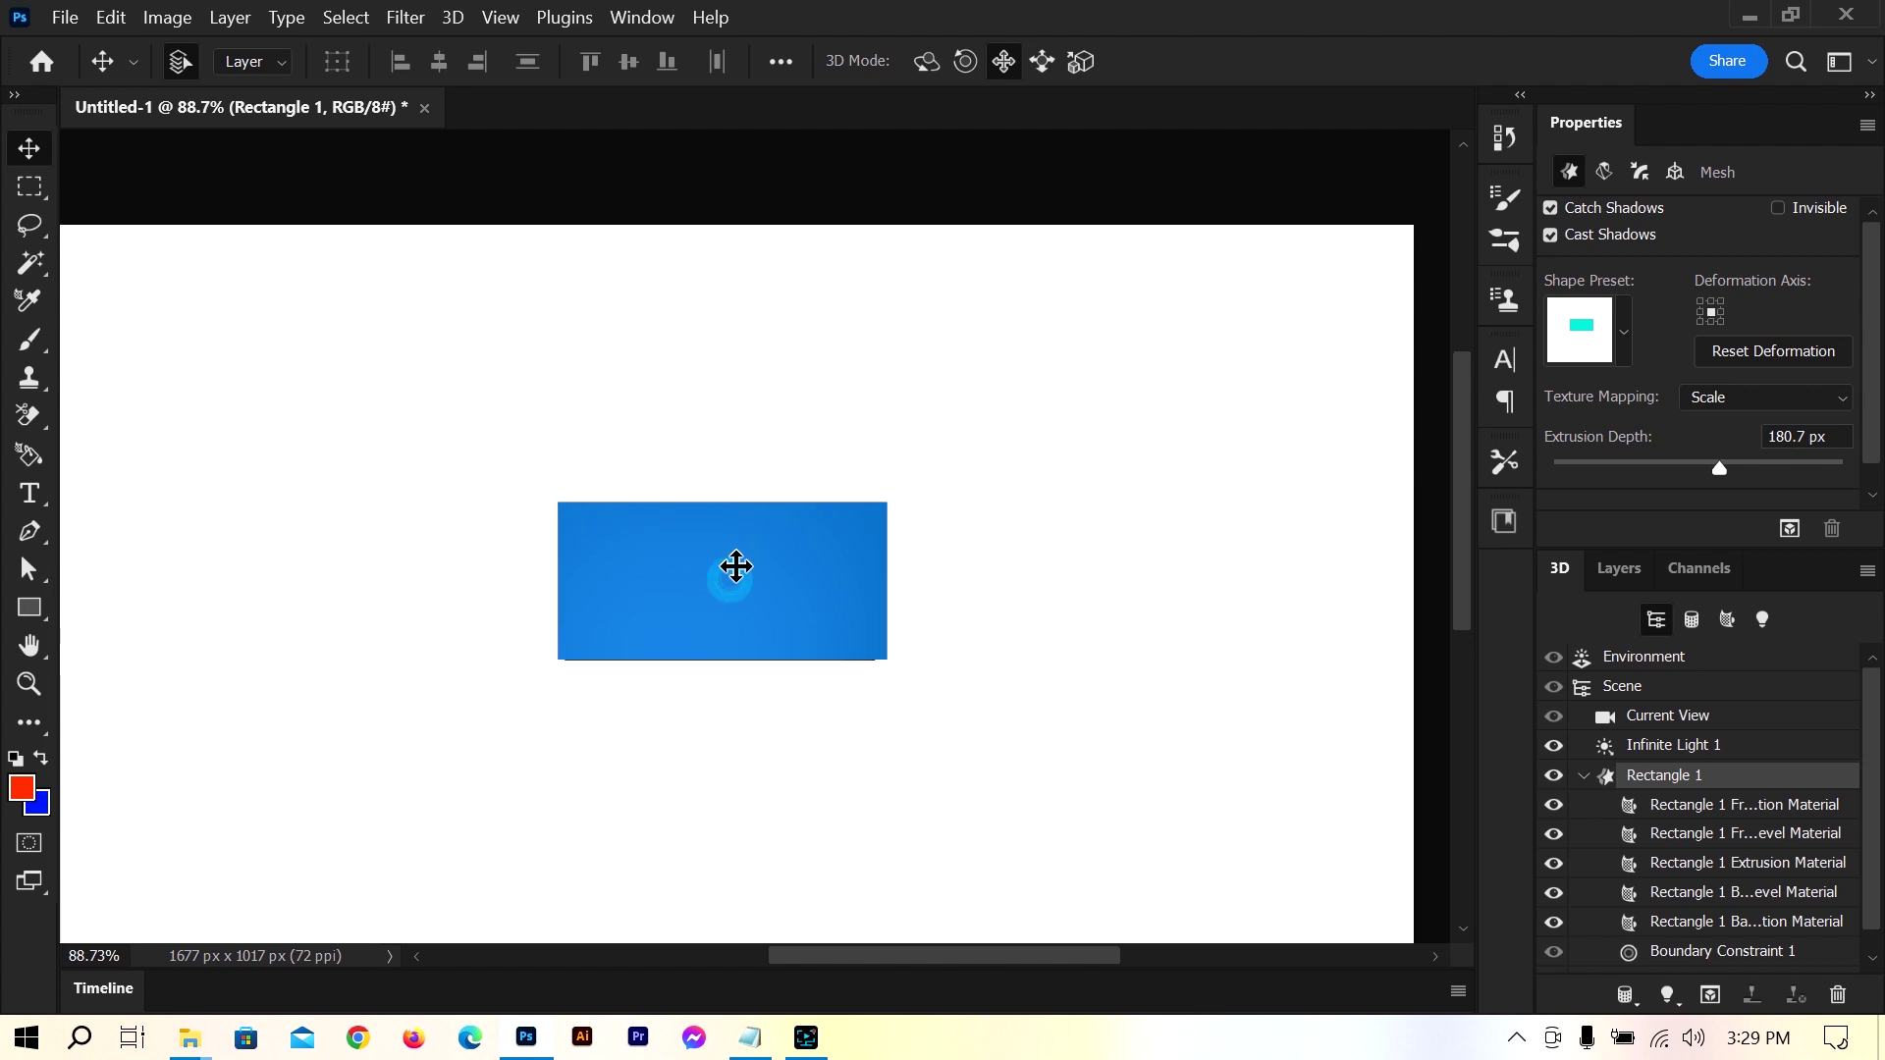
{"action": "left_click", "coordinate": [965, 63]}
{"action": "mouse_move", "coordinate": [648, 589]}
{"action": "left_mouse_down"}
{"action": "mouse_move", "coordinate": [673, 594]}
{"action": "mouse_move", "coordinate": [635, 622]}
{"action": "mouse_move", "coordinate": [649, 568]}
{"action": "left_mouse_up"}
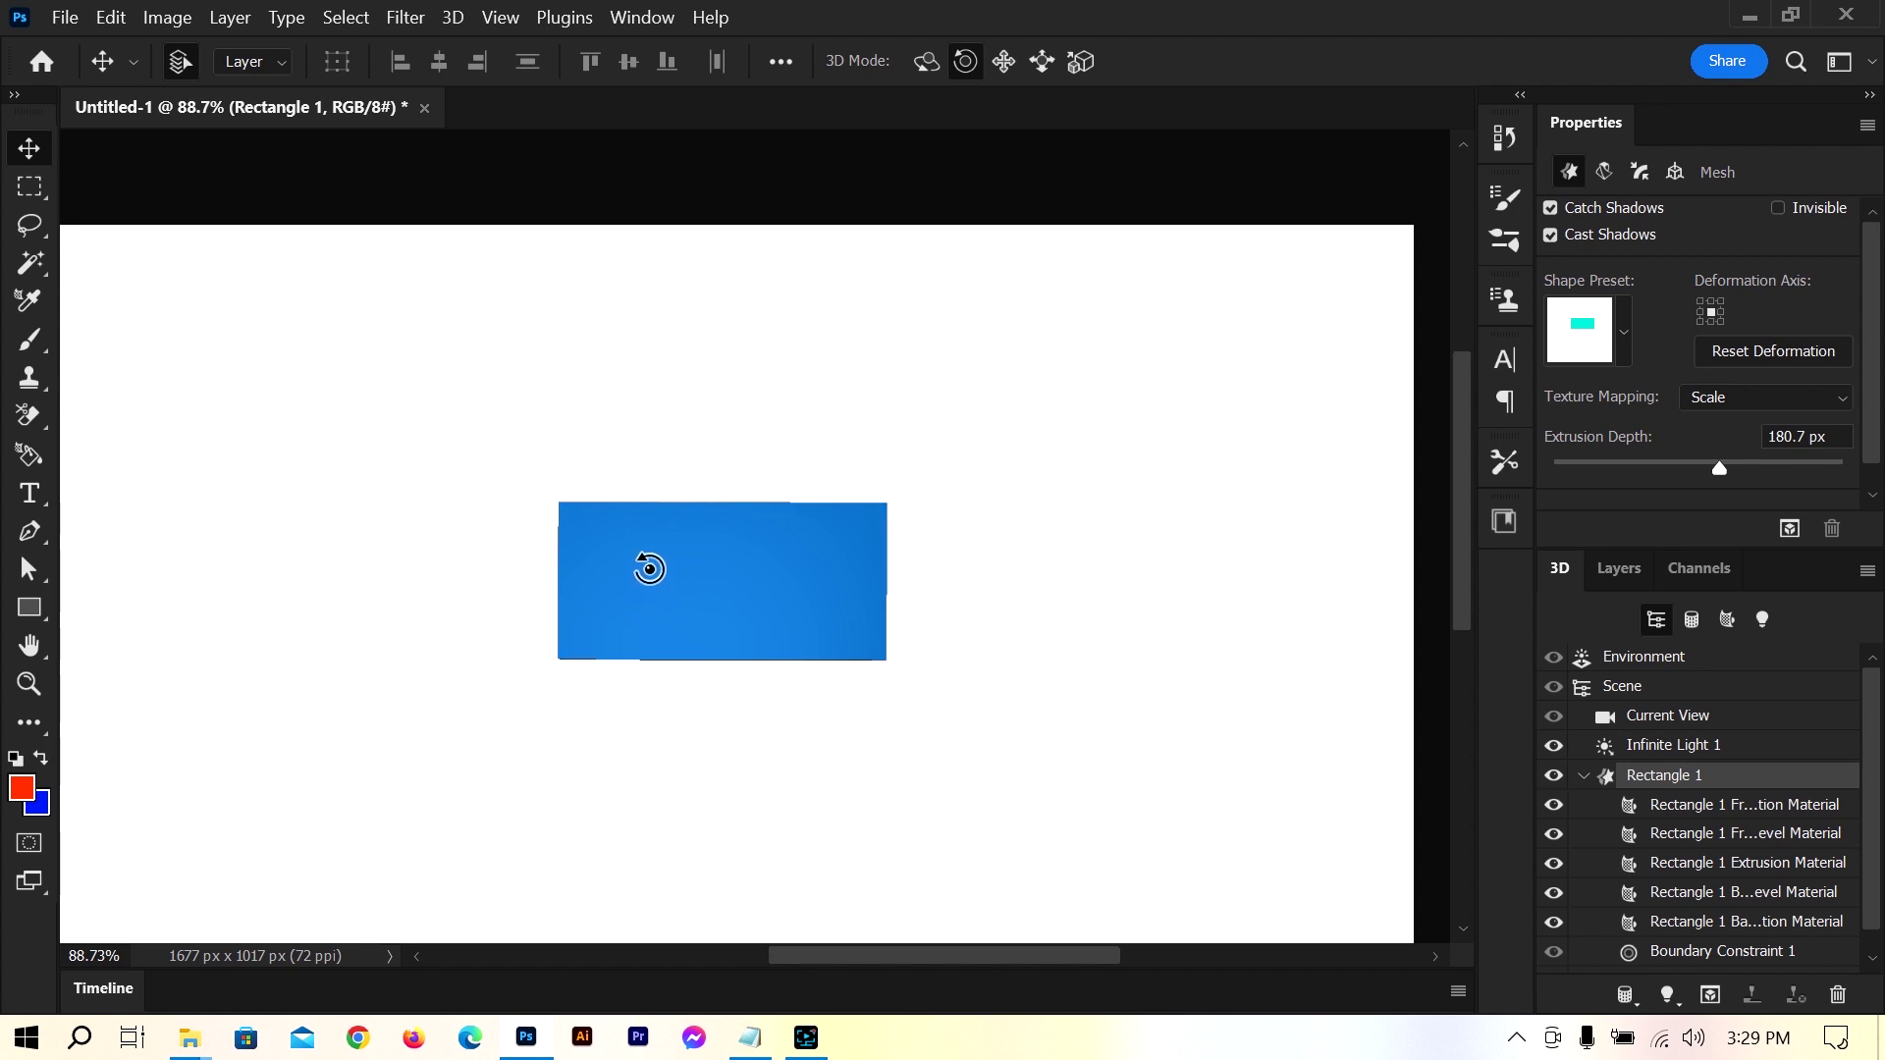
{"action": "left_click", "coordinate": [924, 61]}
{"action": "mouse_move", "coordinate": [644, 551]}
{"action": "left_mouse_down"}
{"action": "mouse_move", "coordinate": [689, 588]}
{"action": "mouse_move", "coordinate": [746, 594]}
{"action": "mouse_move", "coordinate": [791, 564]}
{"action": "mouse_move", "coordinate": [779, 546]}
{"action": "mouse_move", "coordinate": [763, 598]}
{"action": "left_mouse_up"}
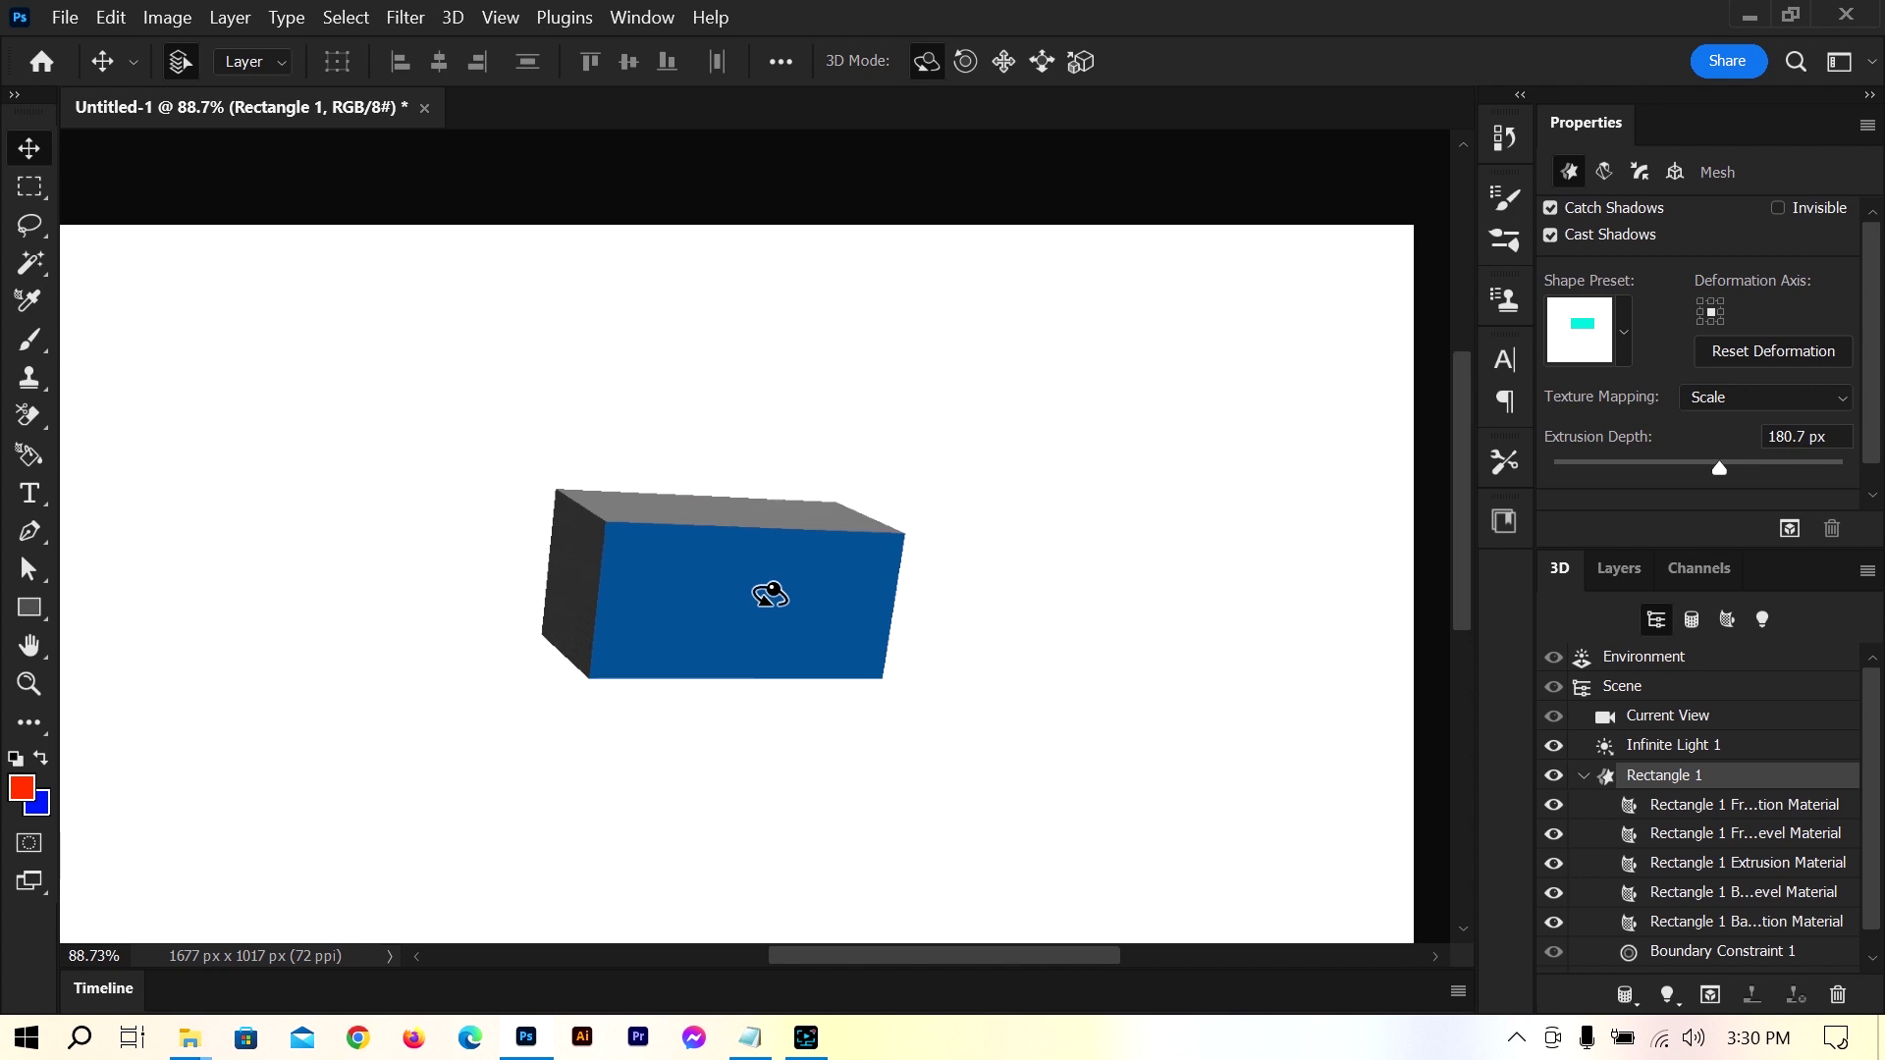
Reduce the block's extrusion depth to 44.41 px and adjust its tilt
{"action": "left_click_drag", "start_coordinate": [1718, 468], "coordinate": [1707, 468]}
{"action": "left_click_drag", "start_coordinate": [698, 602], "coordinate": [728, 631]}
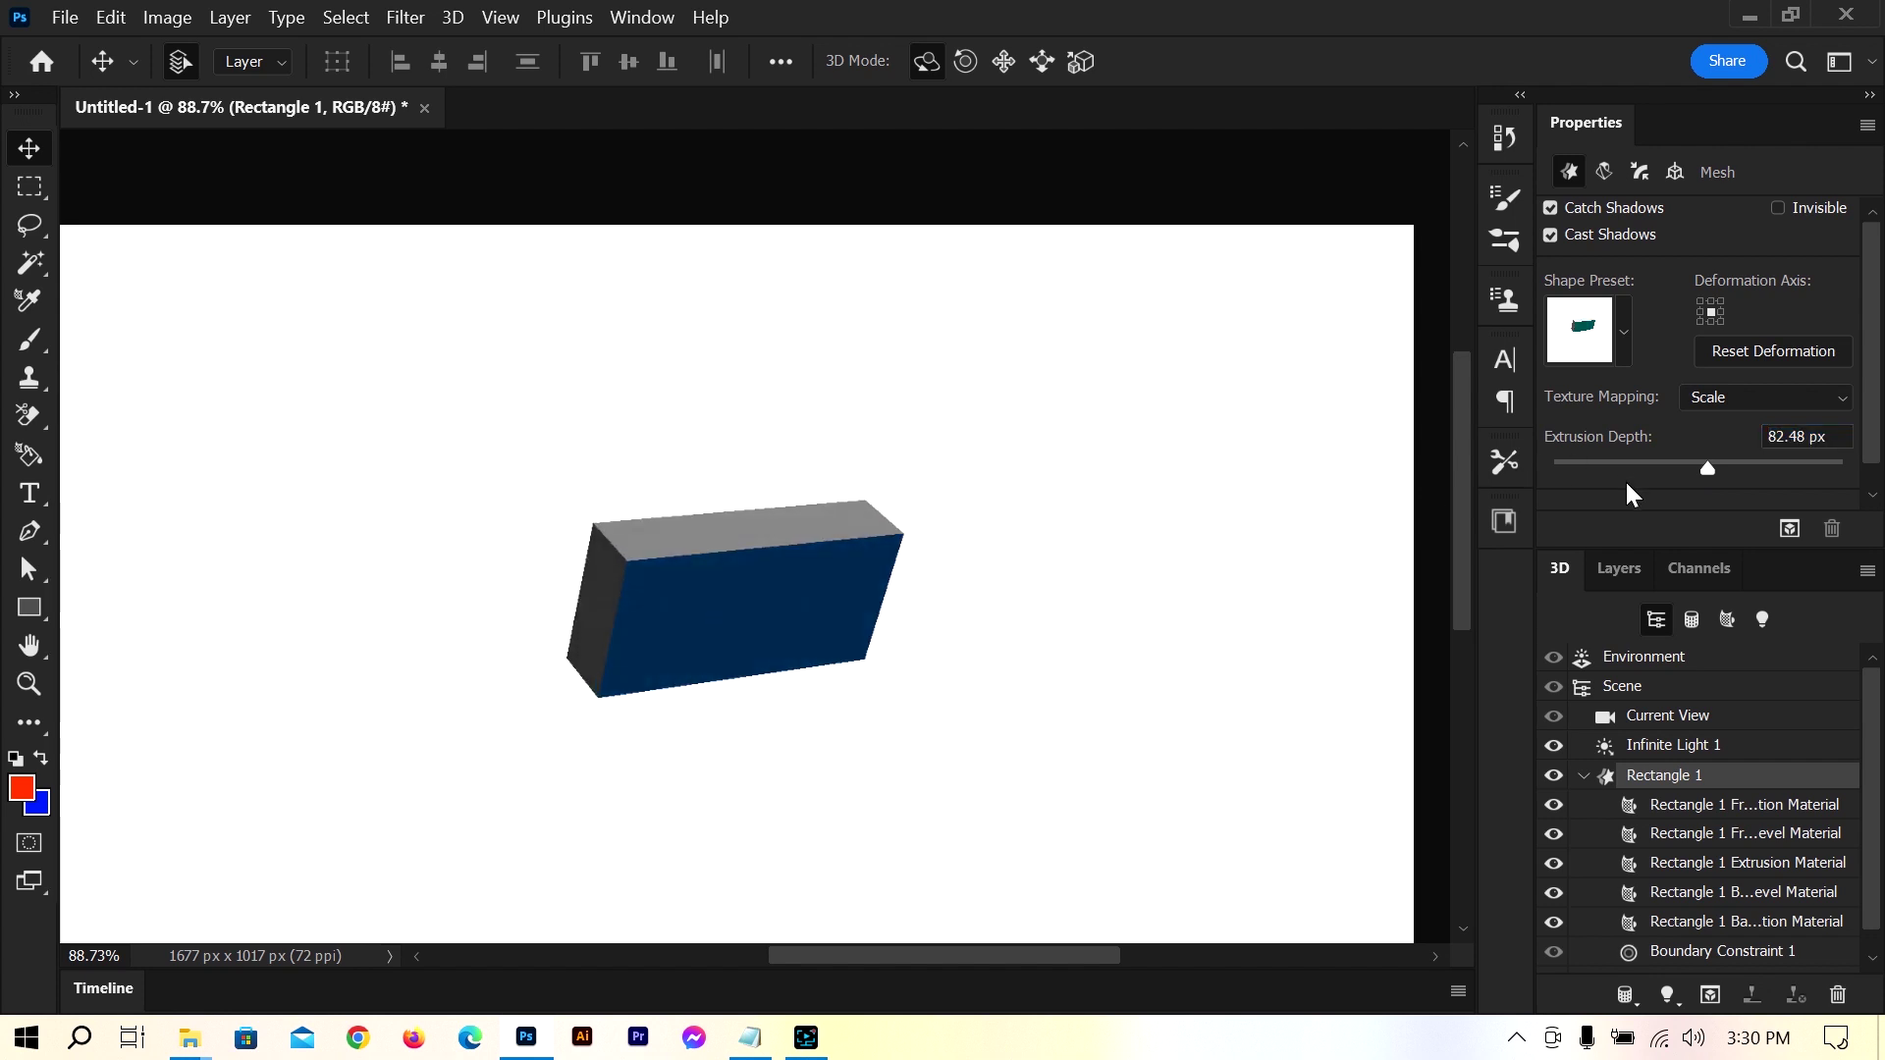
{"action": "mouse_move", "coordinate": [1706, 469]}
{"action": "left_mouse_down"}
{"action": "mouse_move", "coordinate": [1663, 474]}
{"action": "mouse_move", "coordinate": [1730, 471]}
{"action": "mouse_move", "coordinate": [1681, 471]}
{"action": "mouse_move", "coordinate": [1702, 471]}
{"action": "left_mouse_up"}
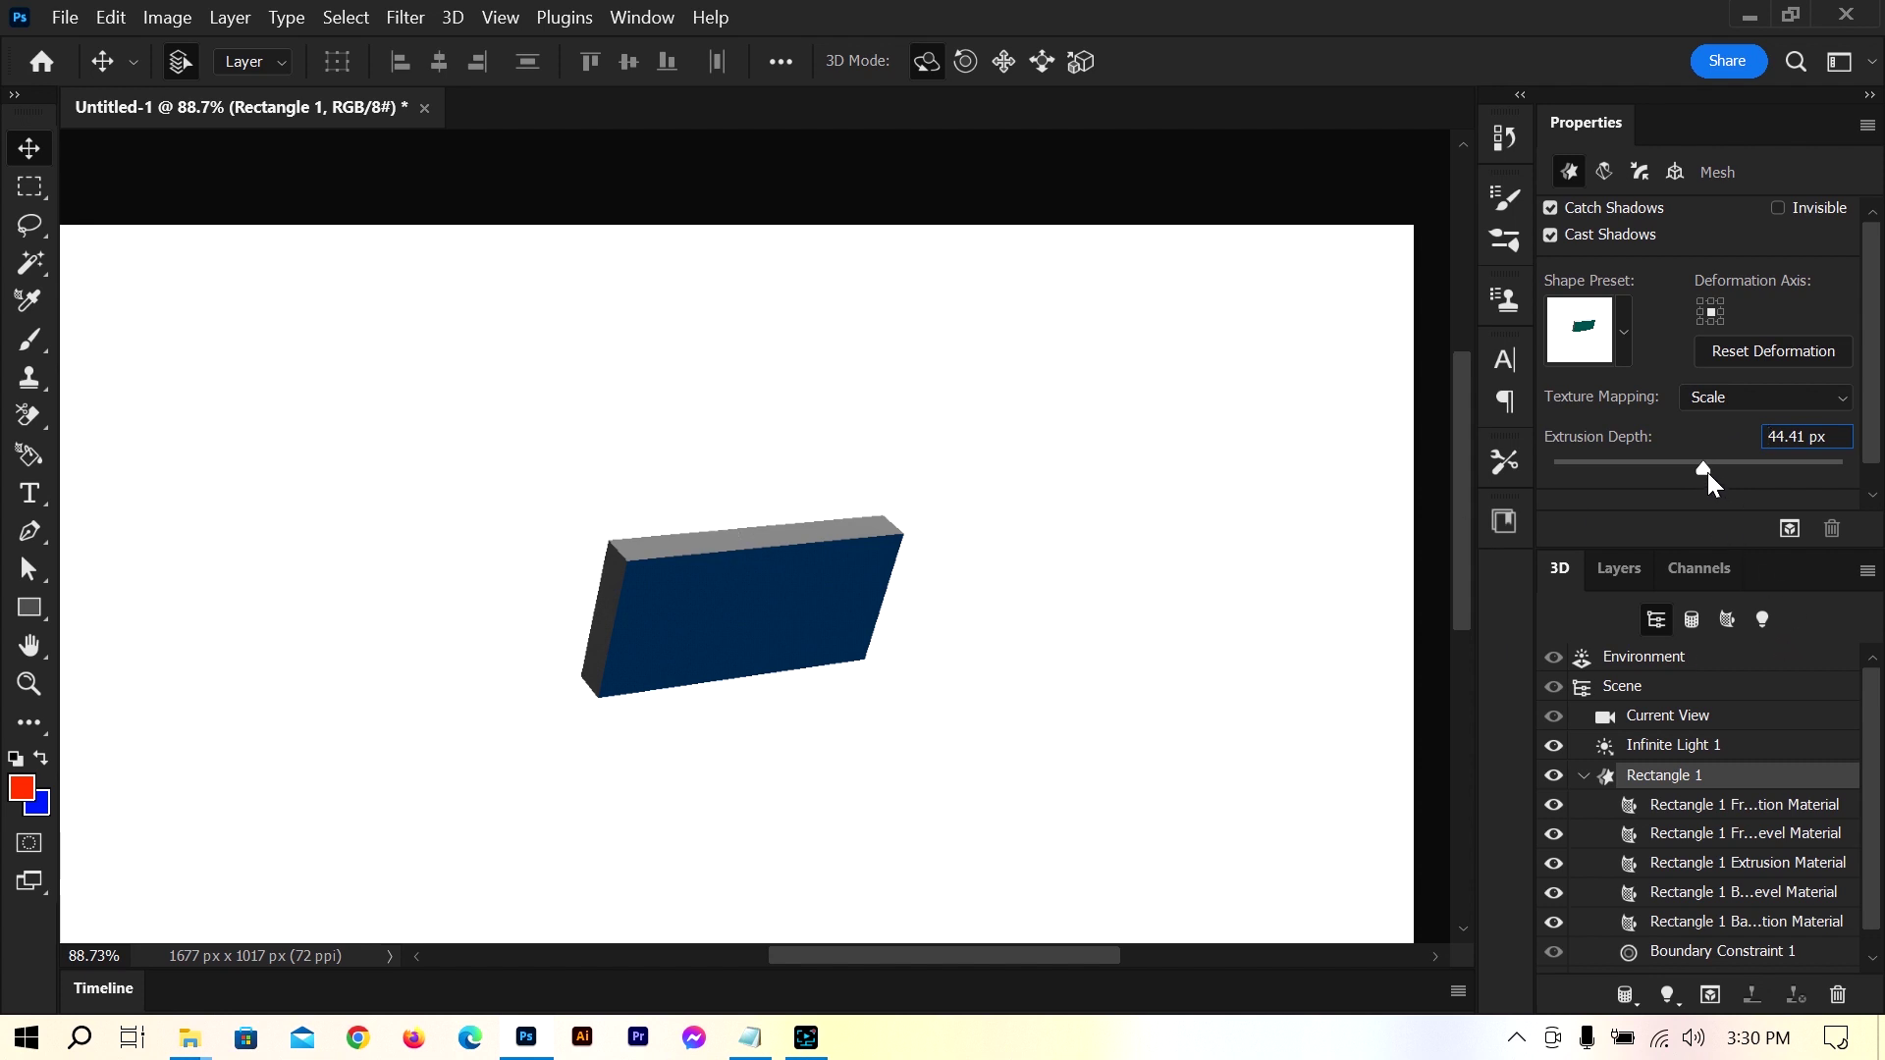
{"action": "left_click_drag", "start_coordinate": [769, 597], "coordinate": [766, 572]}
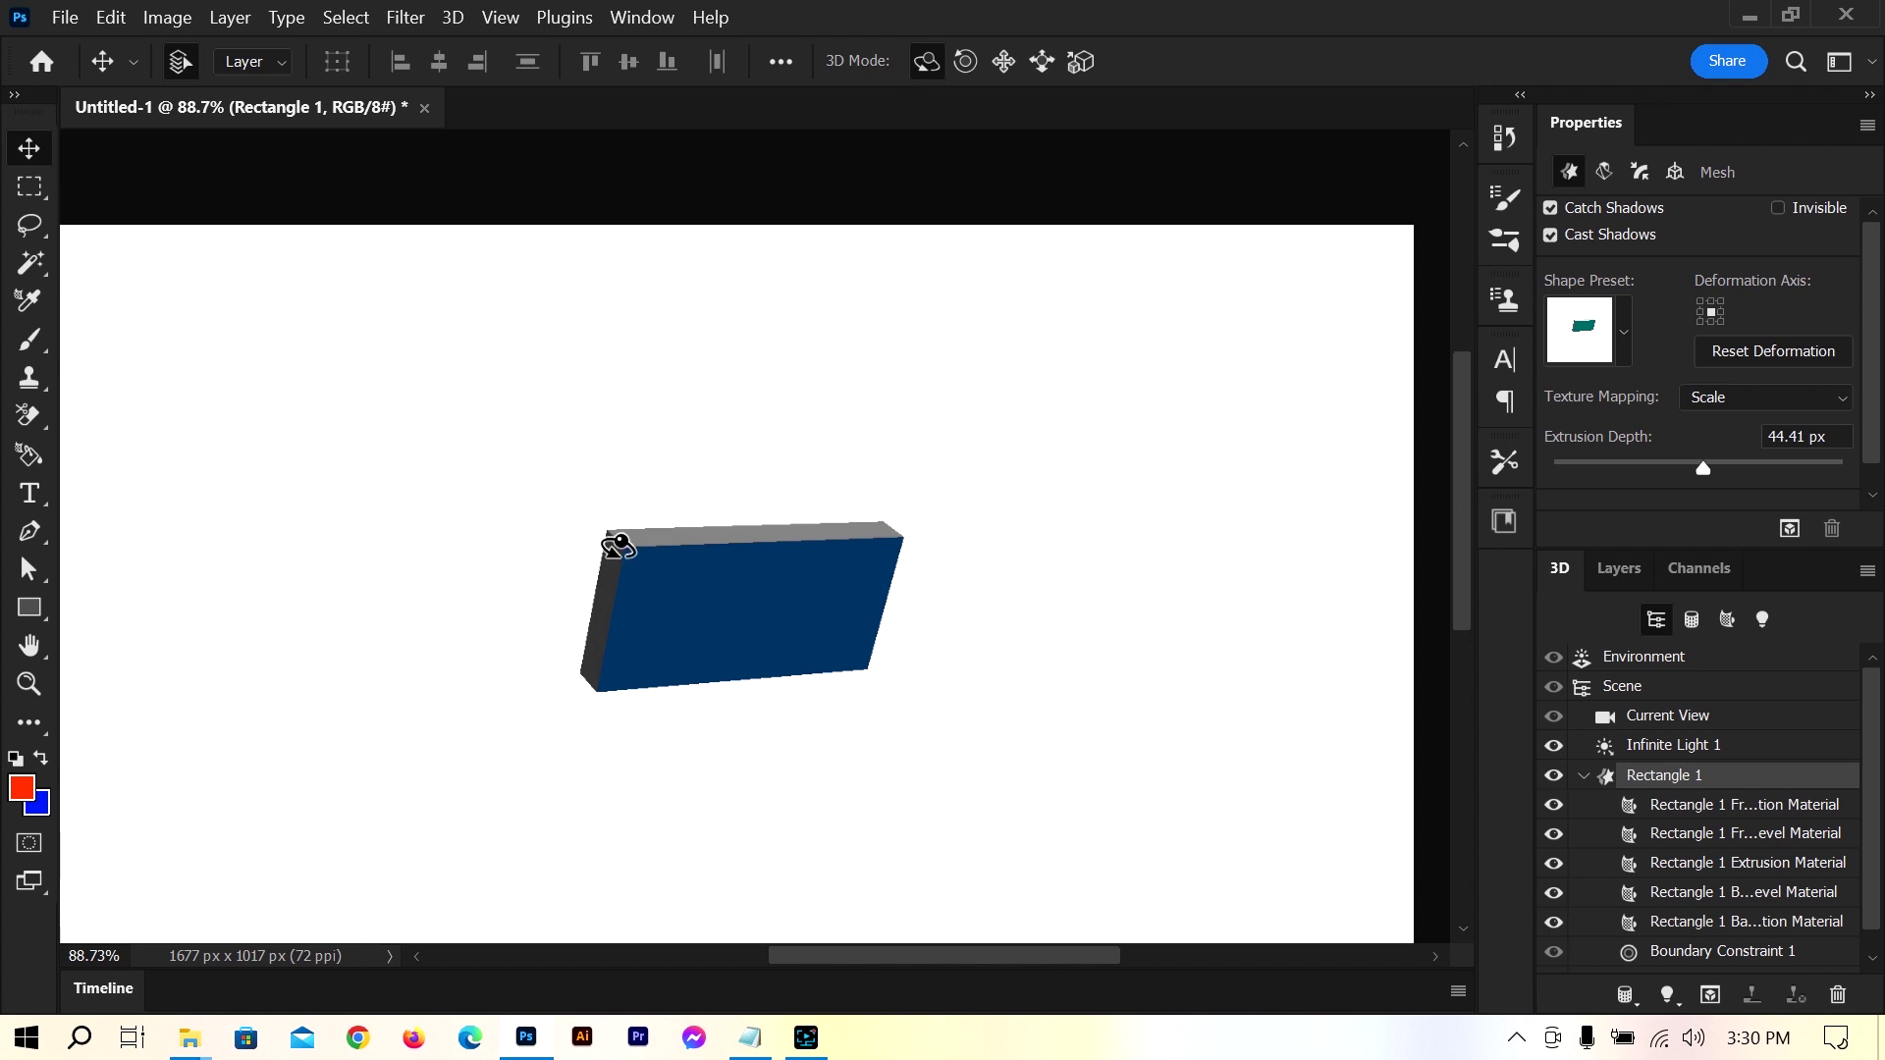
Scale the 3D block up by roughly half and rotate it to expose more of its top side
{"action": "left_click", "coordinate": [1080, 62]}
{"action": "left_click_drag", "start_coordinate": [673, 547], "coordinate": [1117, 424]}
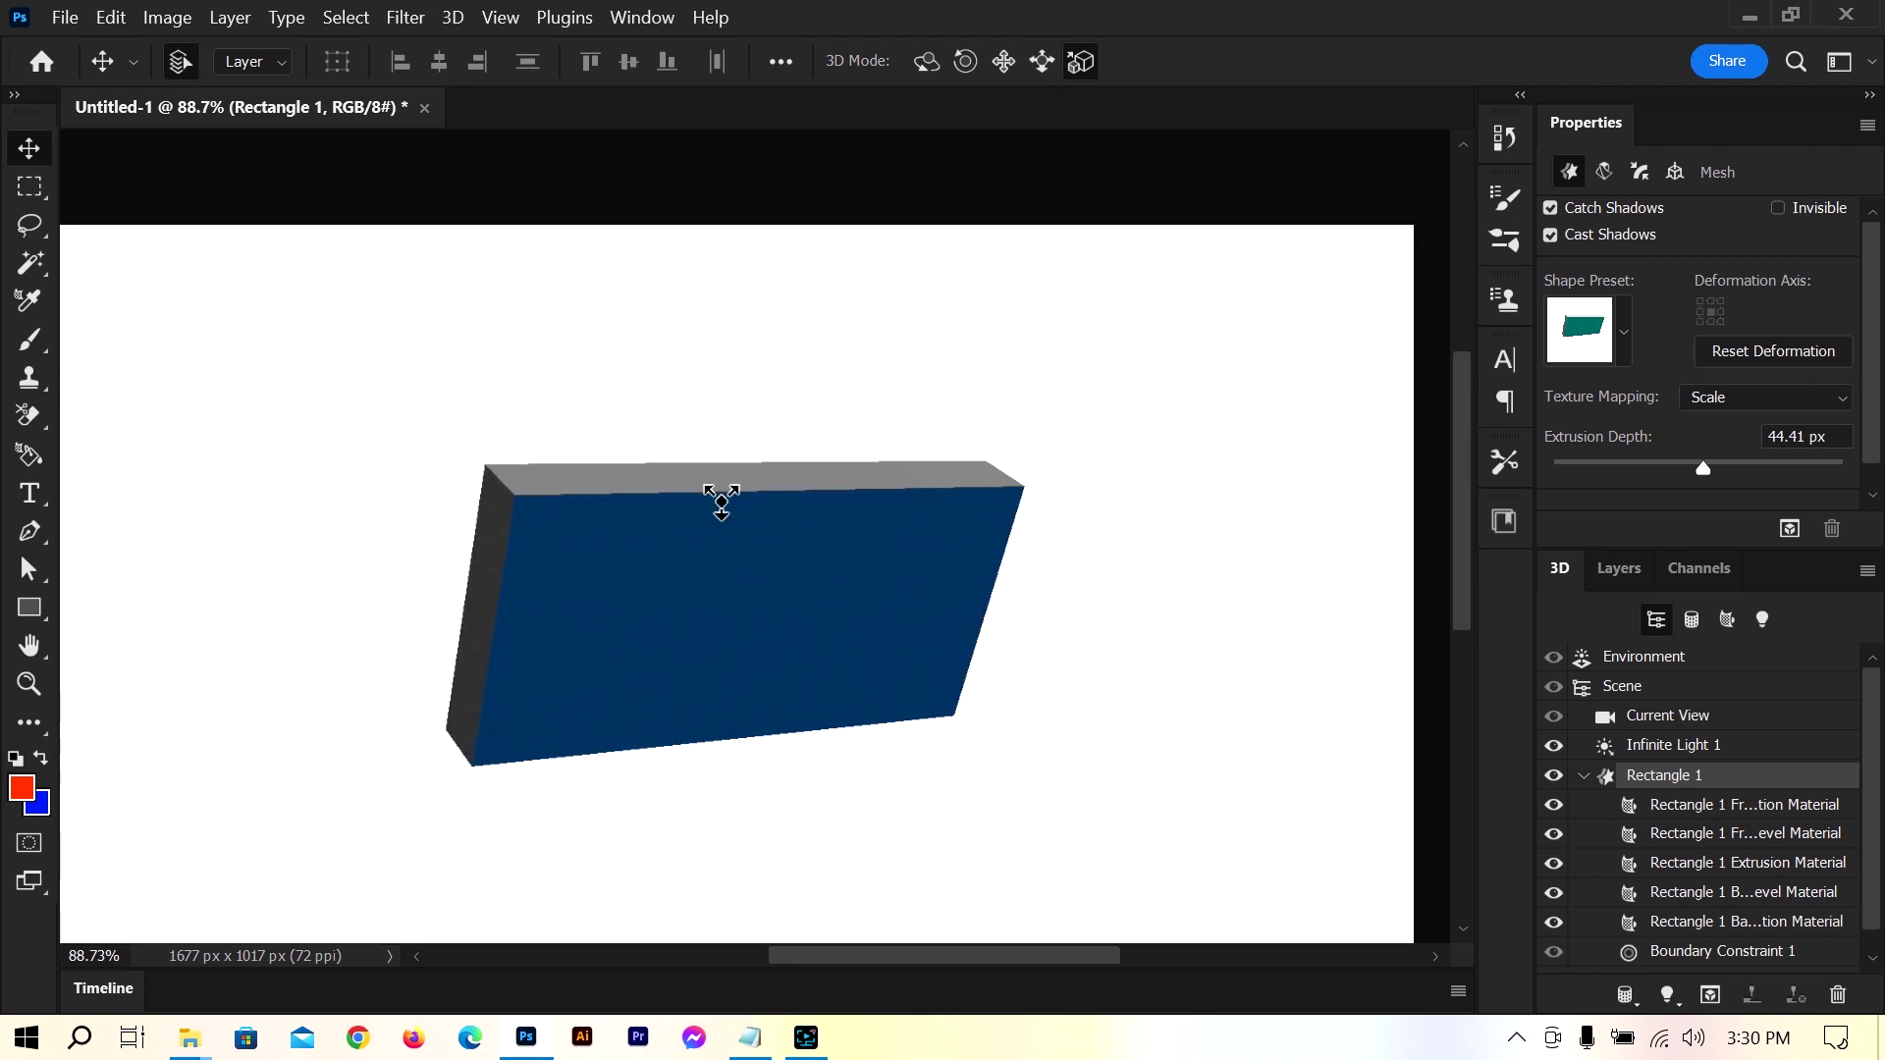
{"action": "left_click", "coordinate": [926, 61]}
{"action": "left_click_drag", "start_coordinate": [622, 478], "coordinate": [656, 497]}
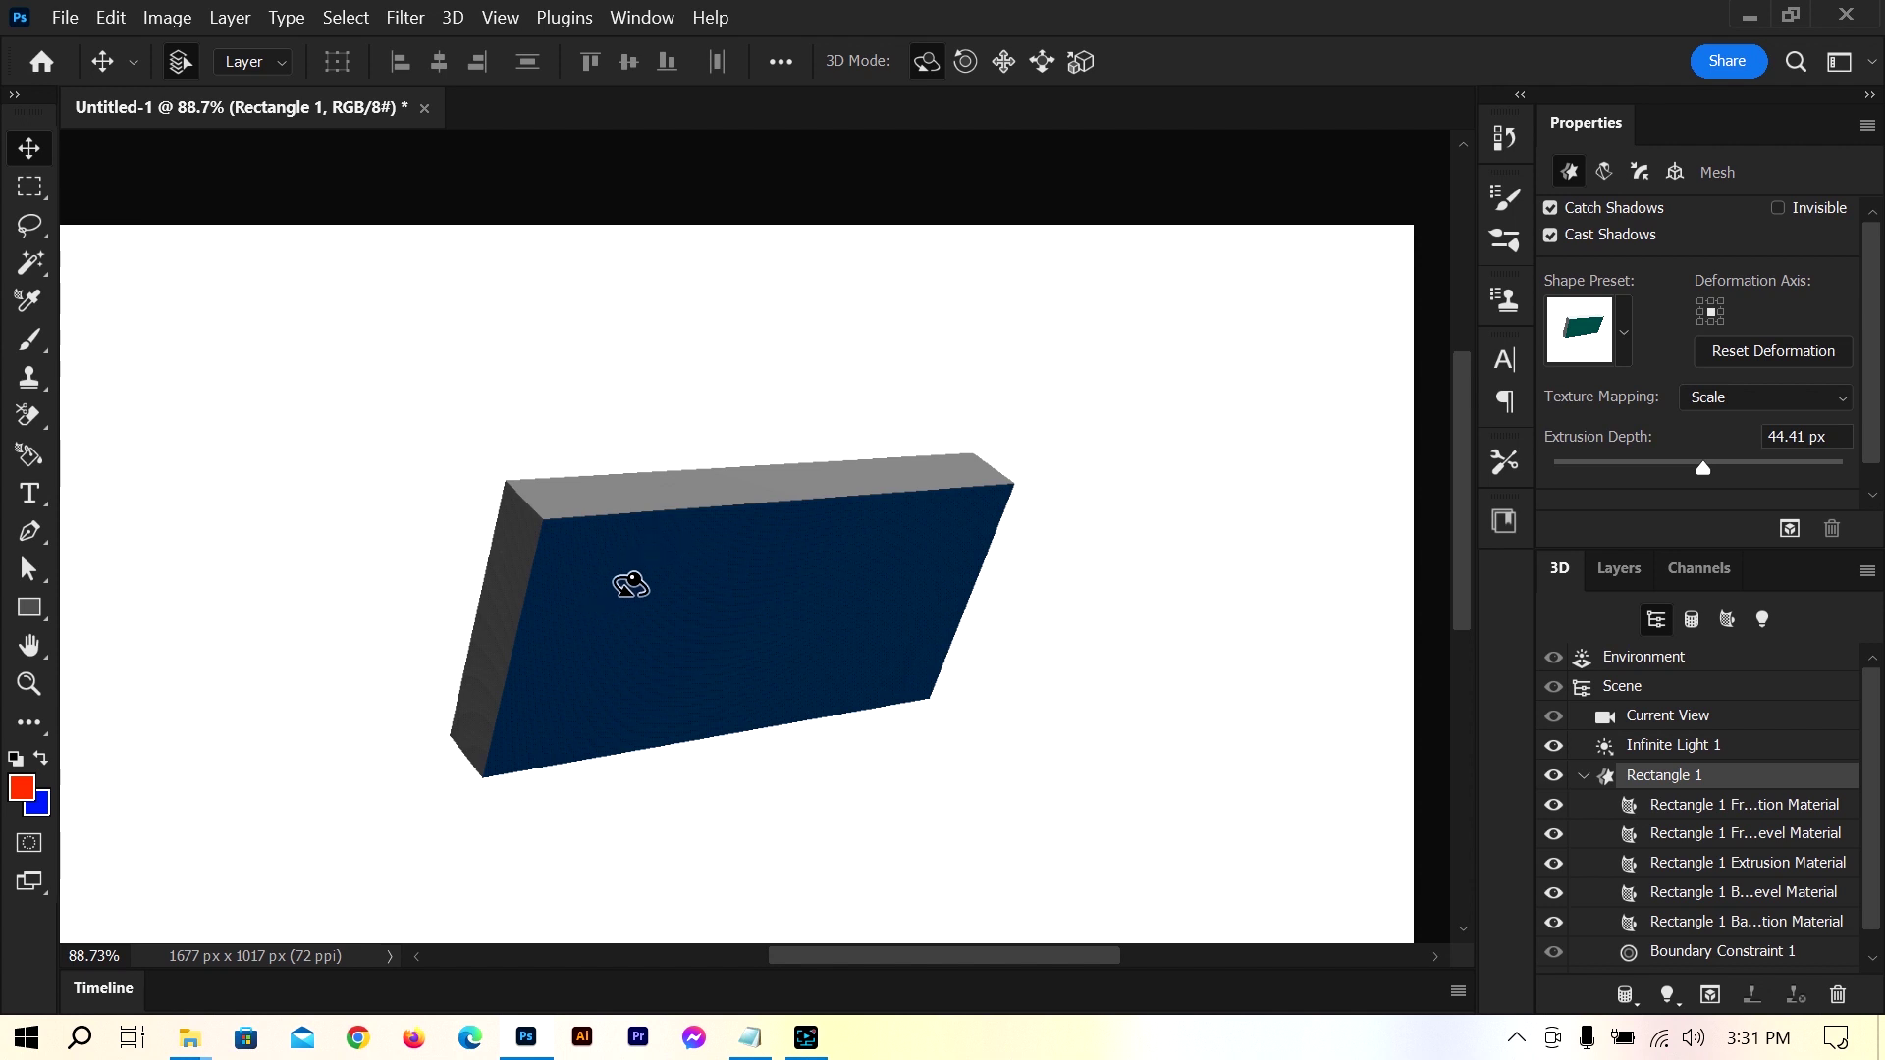
Sample the front face's blue material and apply it to the block's extruded sides
{"action": "left_click", "coordinate": [25, 303]}
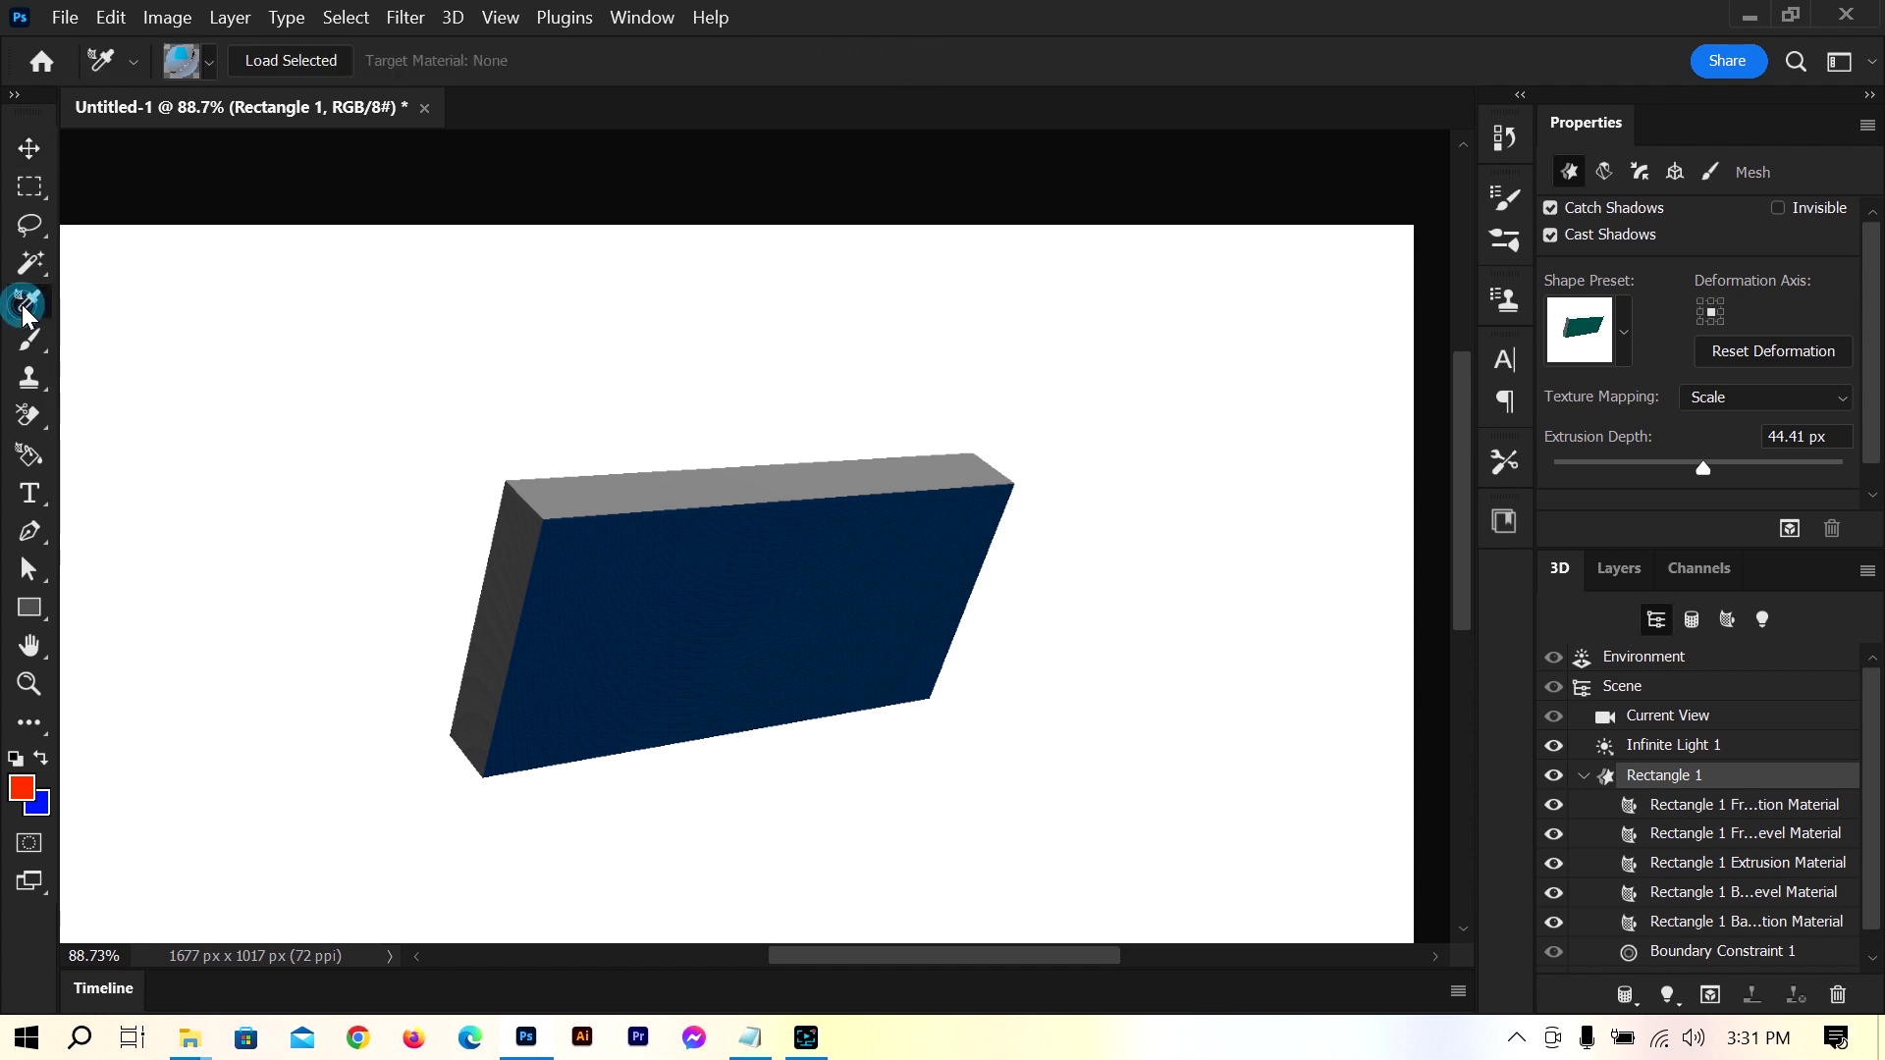
{"action": "left_click", "coordinate": [722, 598]}
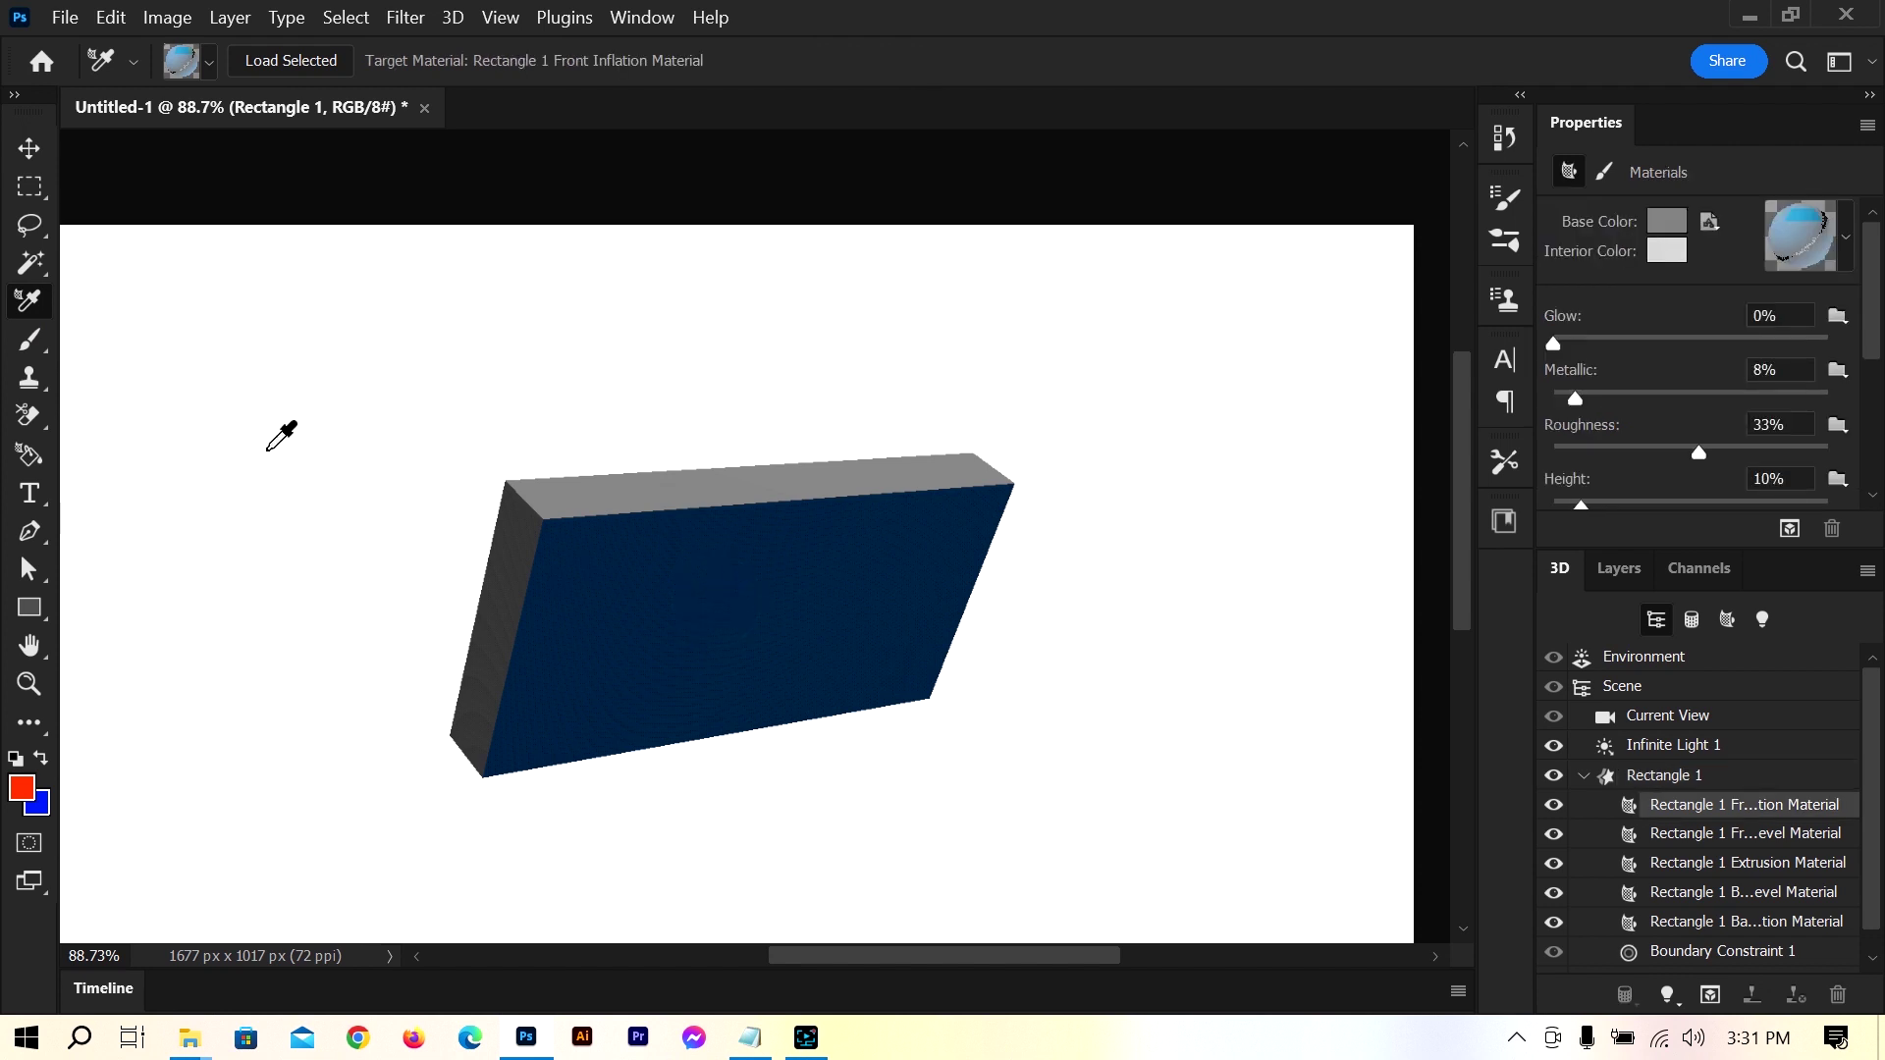
{"action": "left_click", "coordinate": [28, 456]}
{"action": "left_click", "coordinate": [627, 491]}
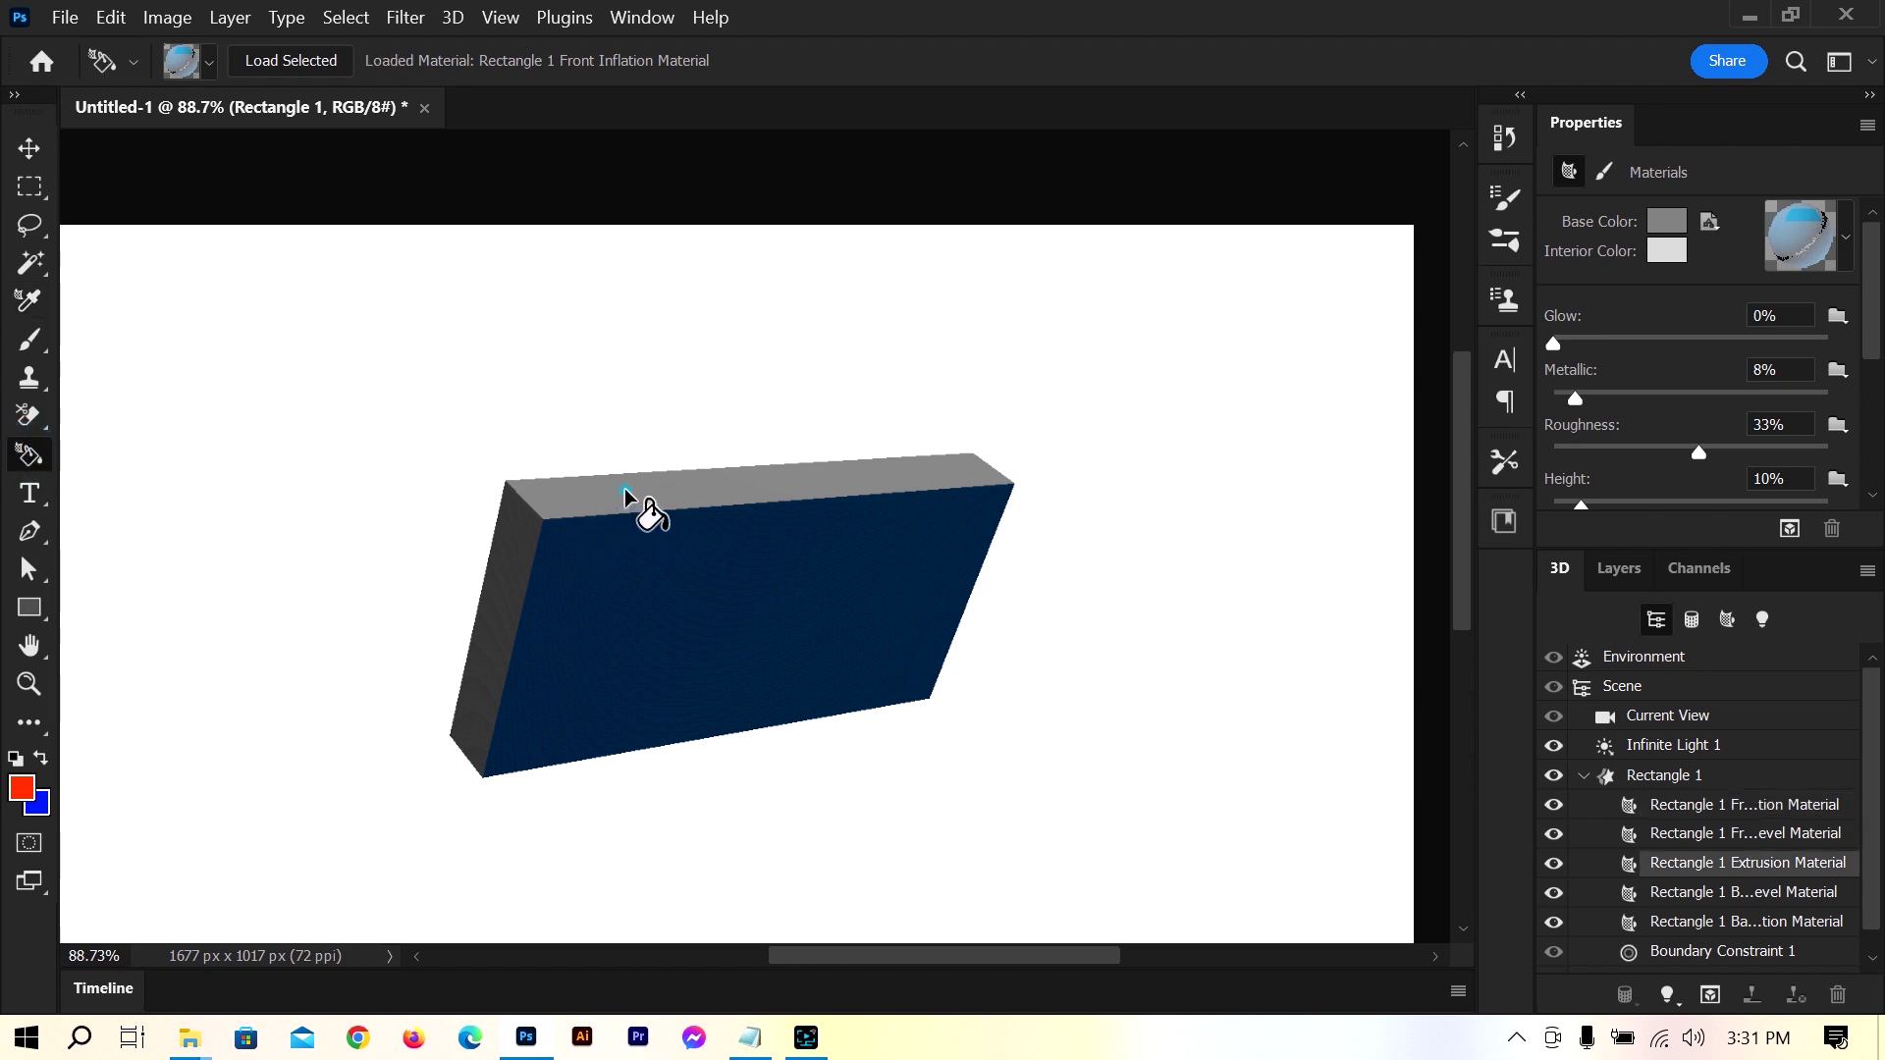
{"action": "left_click", "coordinate": [625, 491]}
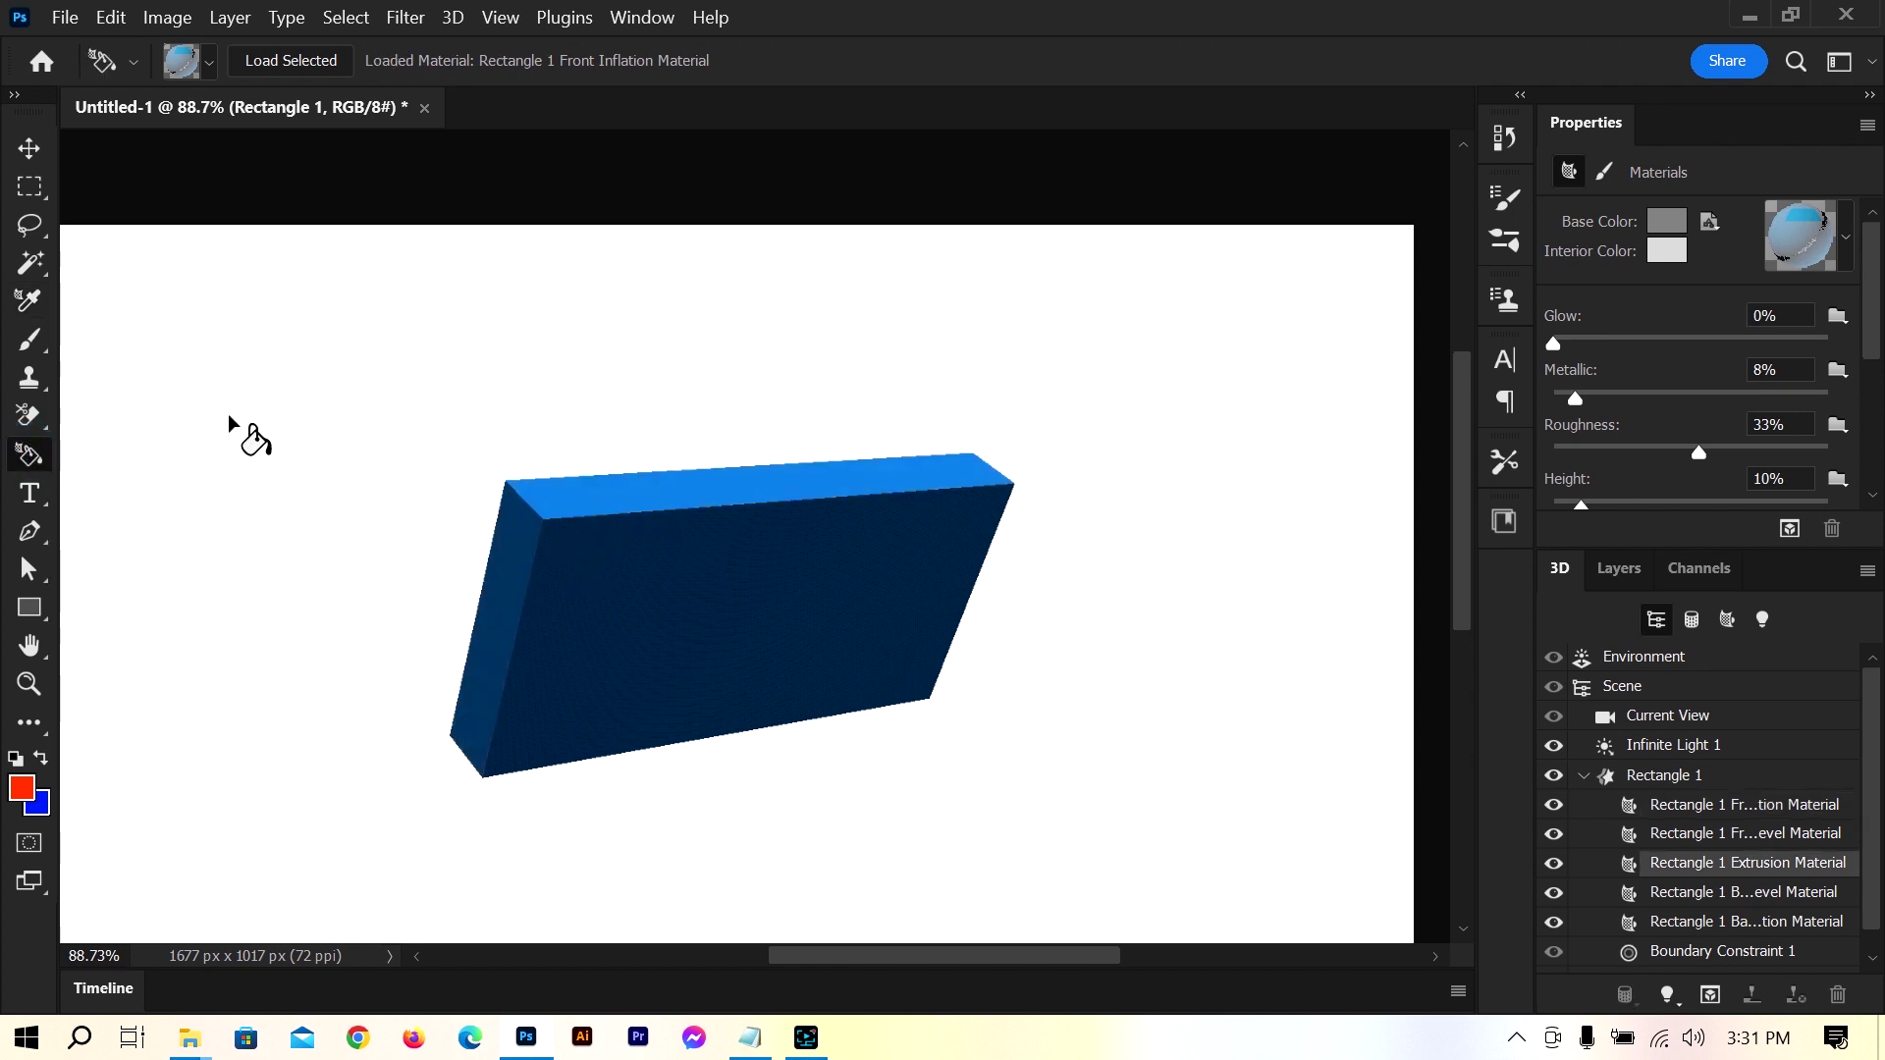
Rotate the all-blue block so that its front faces the view more and its top less
{"action": "left_click", "coordinate": [26, 149]}
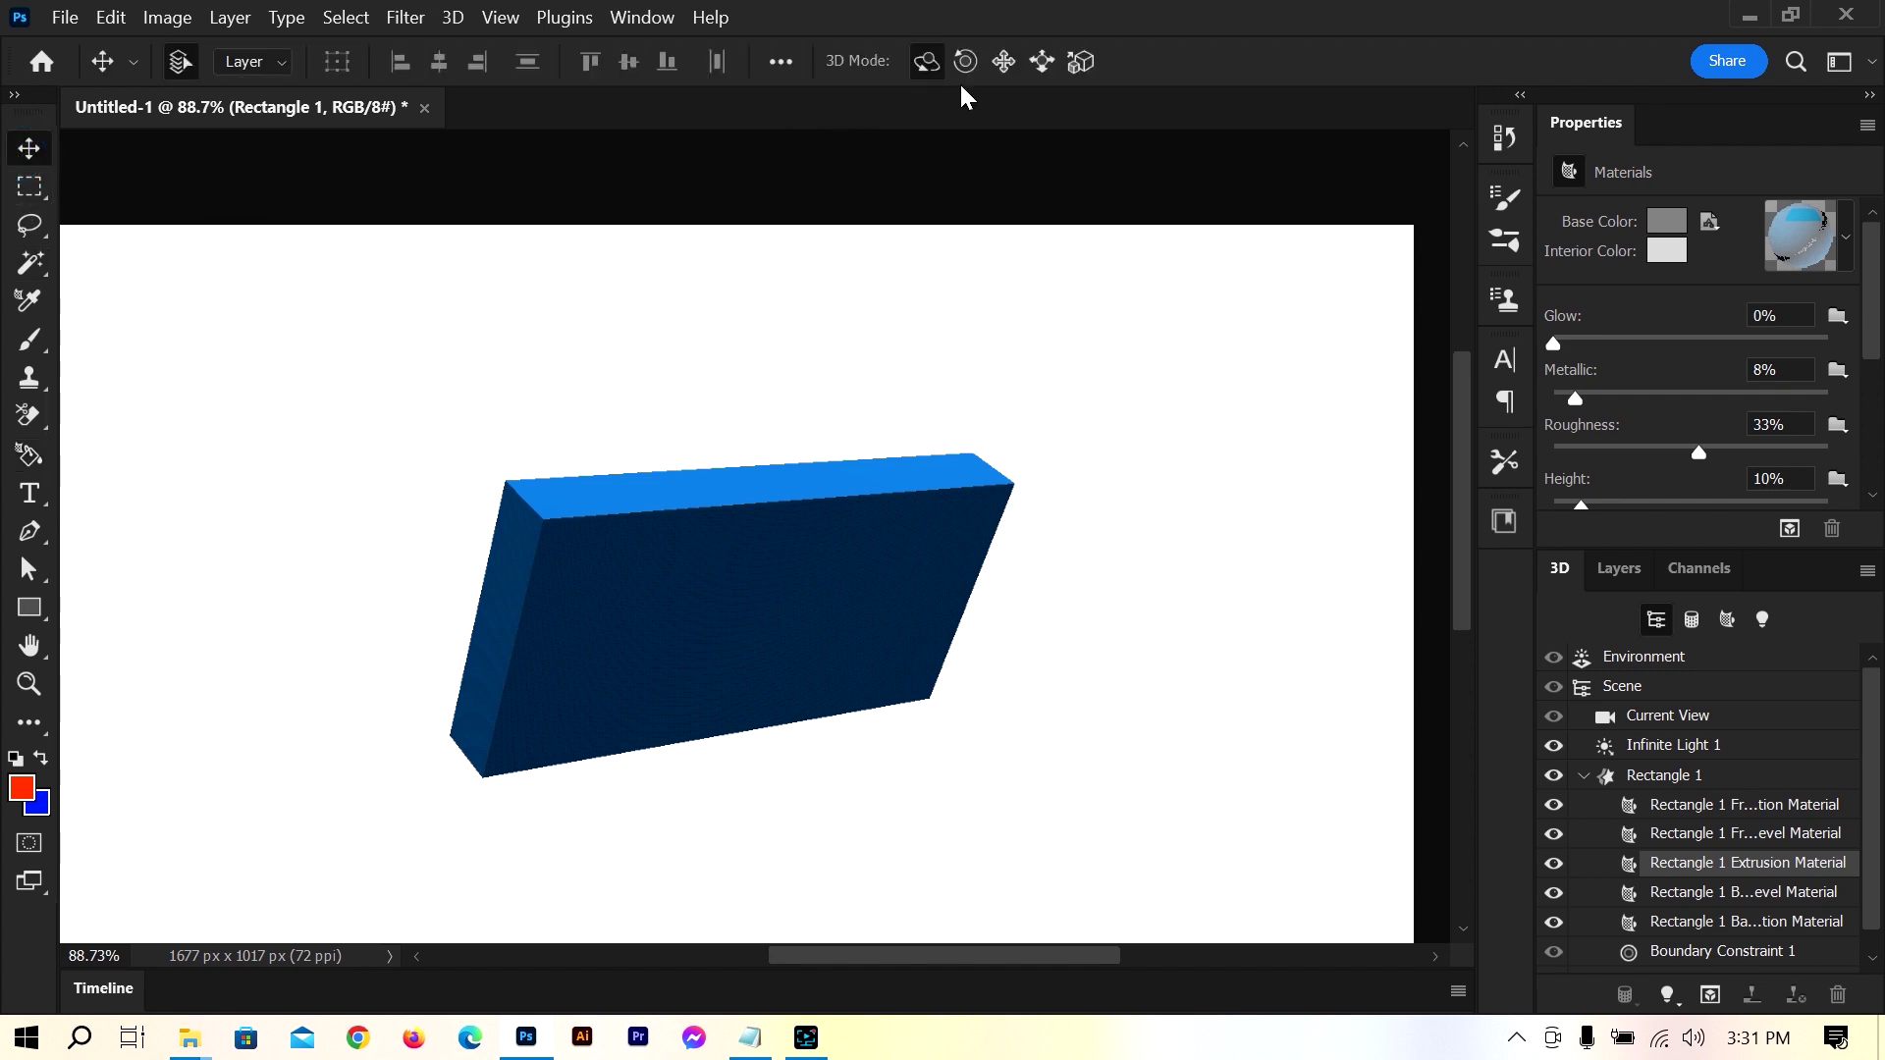
{"action": "left_click", "coordinate": [619, 500]}
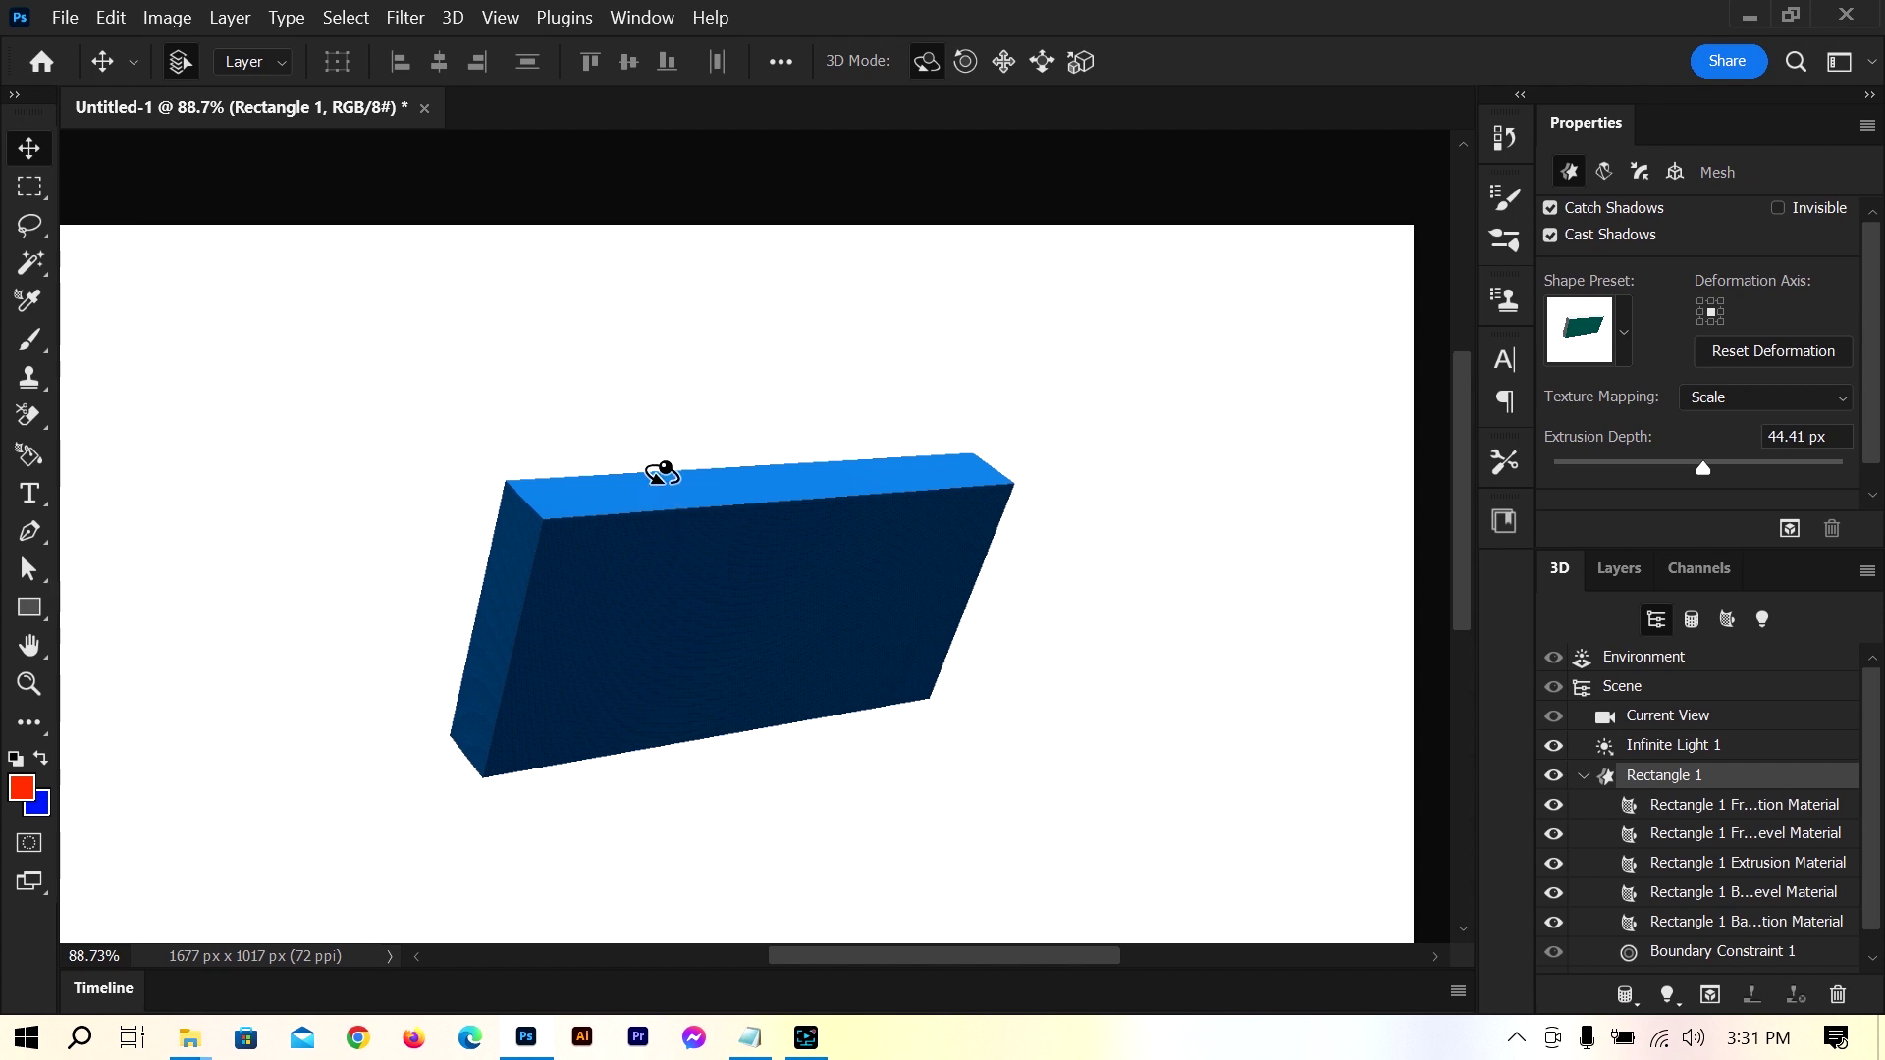
{"action": "left_click_drag", "start_coordinate": [662, 473], "coordinate": [634, 439]}
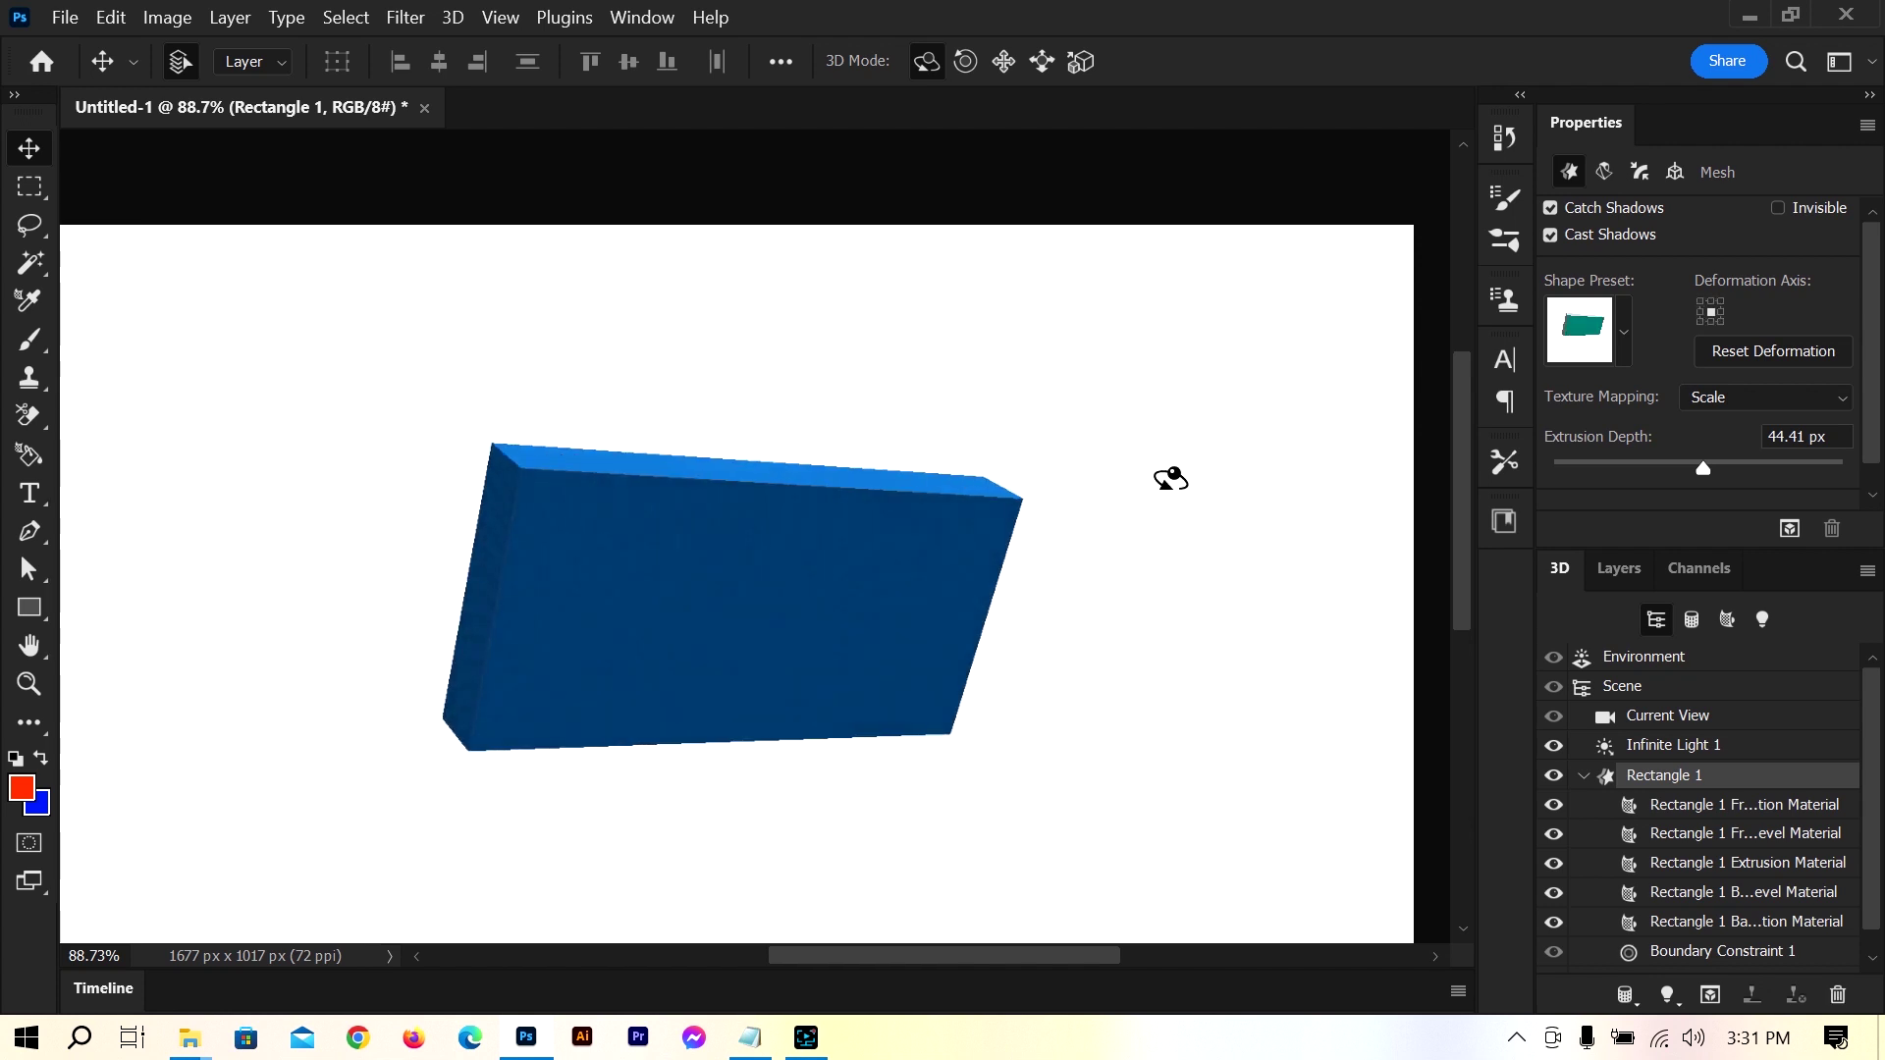
Apply the shape preset with the sunken, curved front to the block and rotate it until the front faces the view
{"action": "left_click", "coordinate": [1622, 330]}
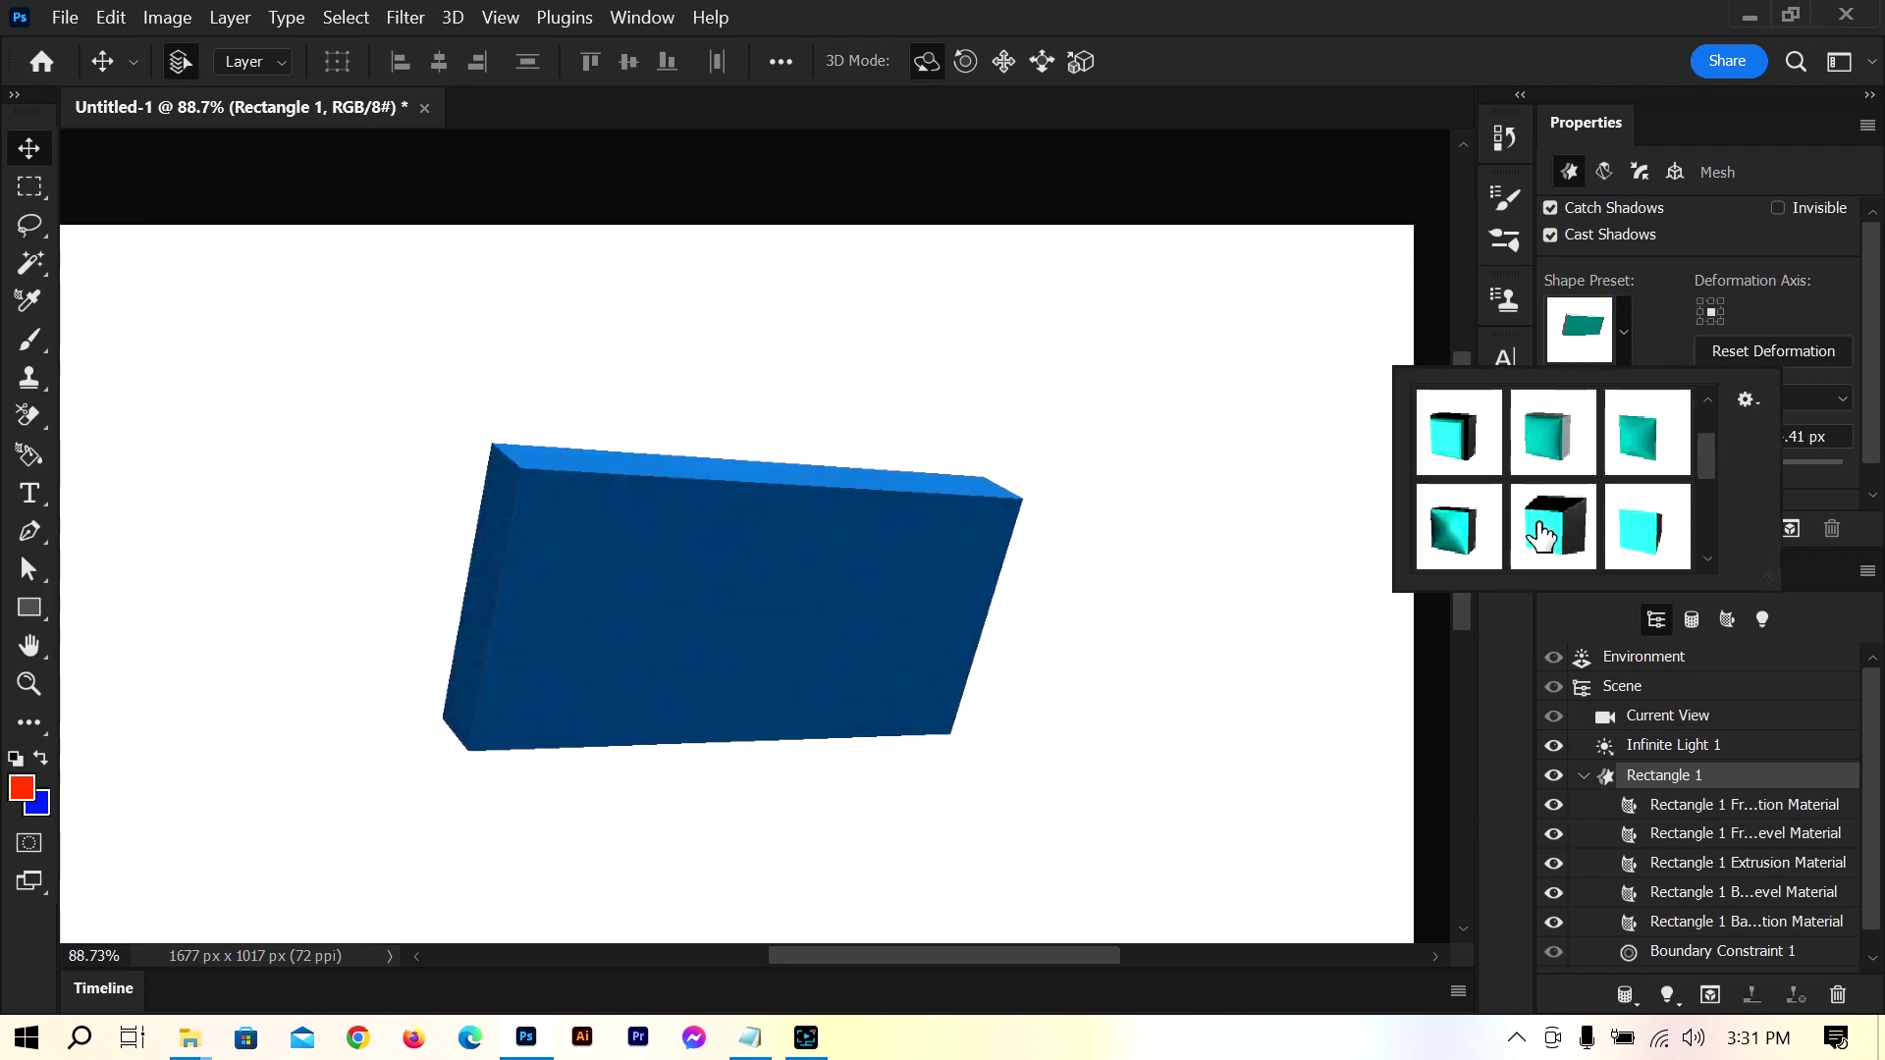
{"action": "left_click", "coordinate": [1545, 531]}
{"action": "left_click", "coordinate": [1454, 530]}
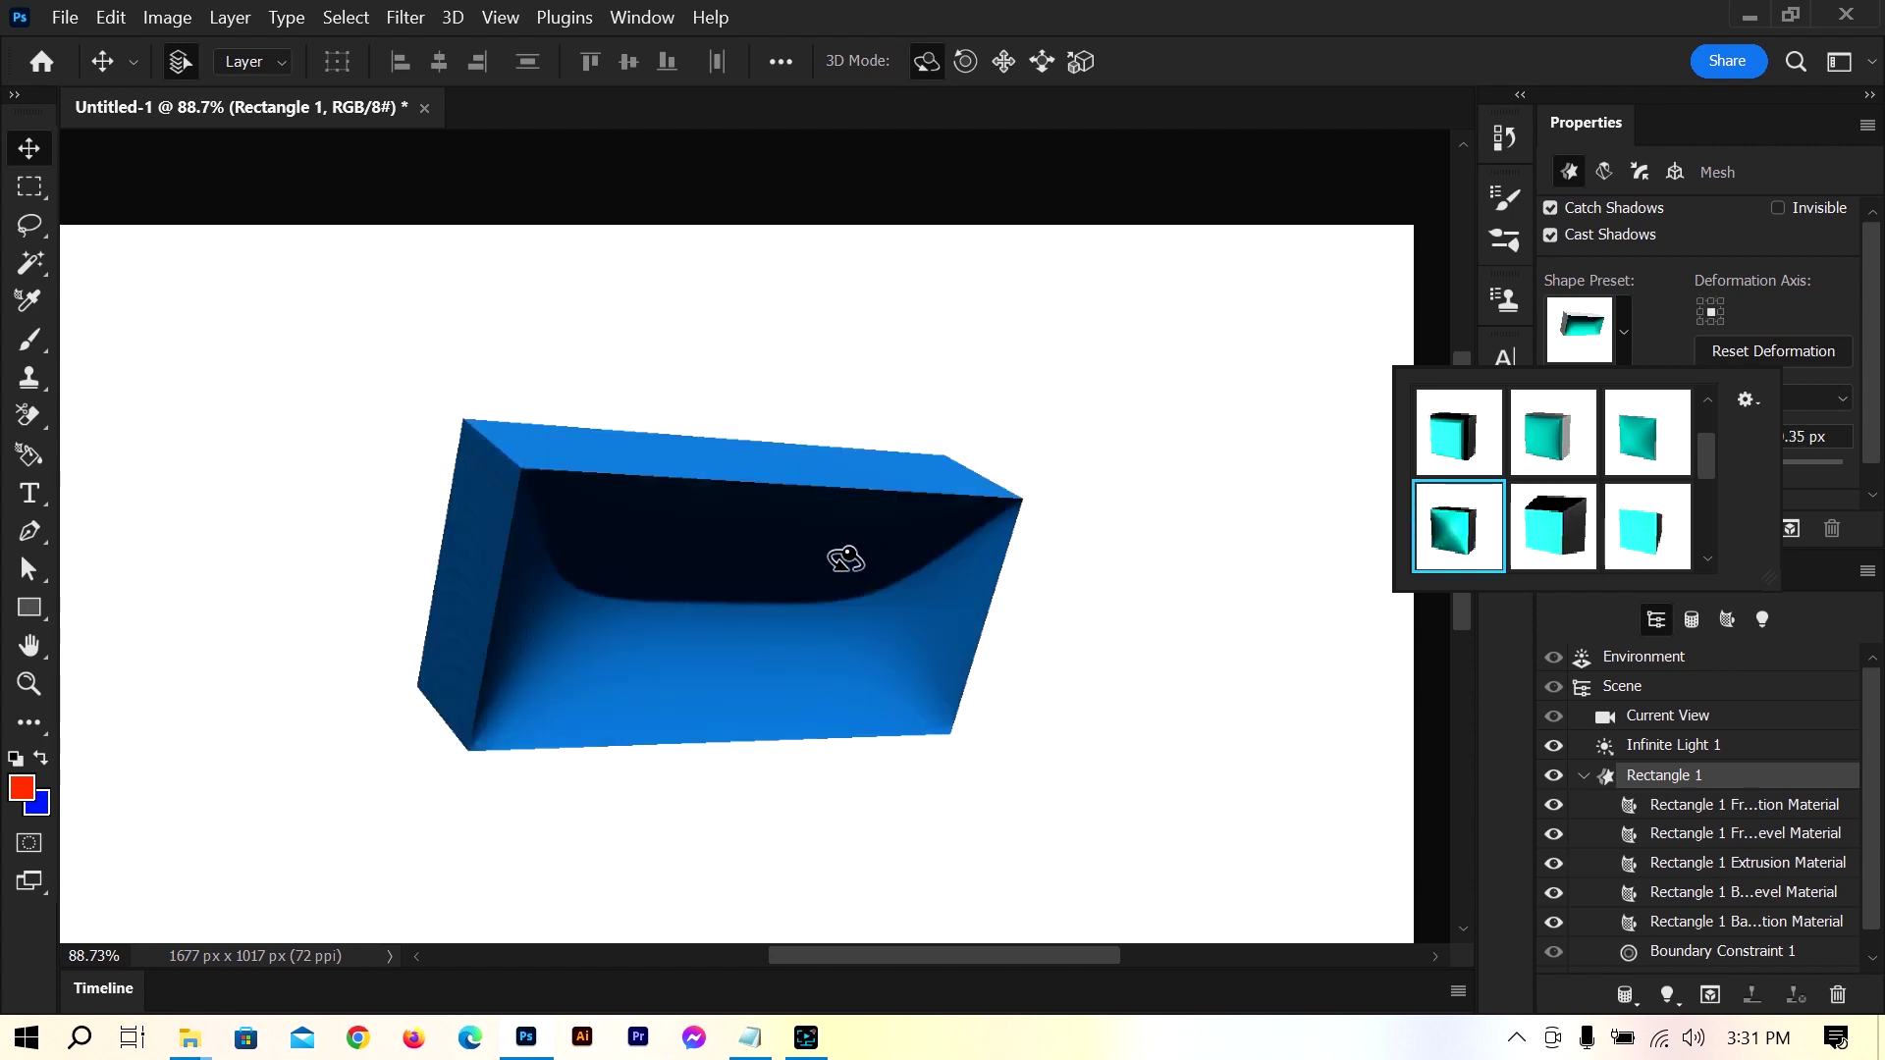
{"action": "left_click", "coordinate": [786, 521]}
{"action": "left_click_drag", "start_coordinate": [787, 521], "coordinate": [622, 425]}
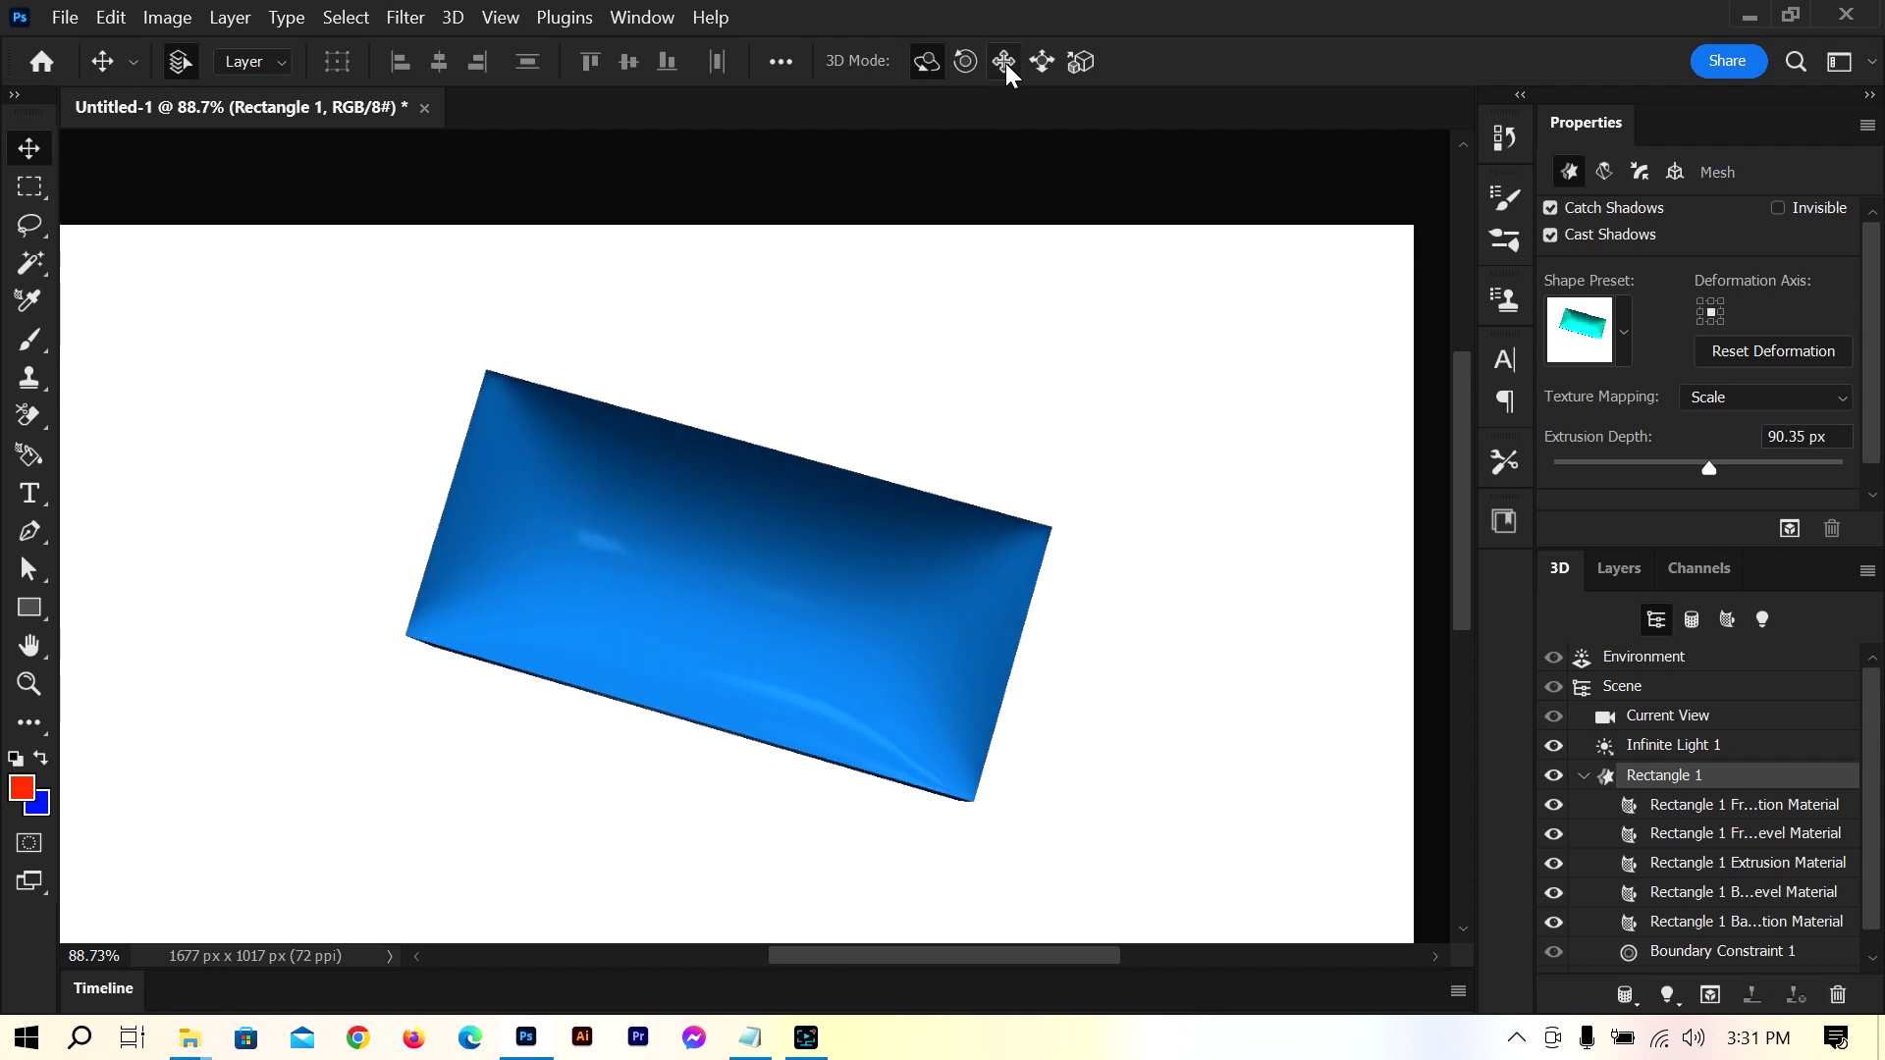
Roll the 3D block so its right end tilts upward, and shift it slightly down and closer to the view
{"action": "left_click", "coordinate": [967, 62]}
{"action": "left_click_drag", "start_coordinate": [1027, 527], "coordinate": [895, 402]}
{"action": "left_click", "coordinate": [1002, 62]}
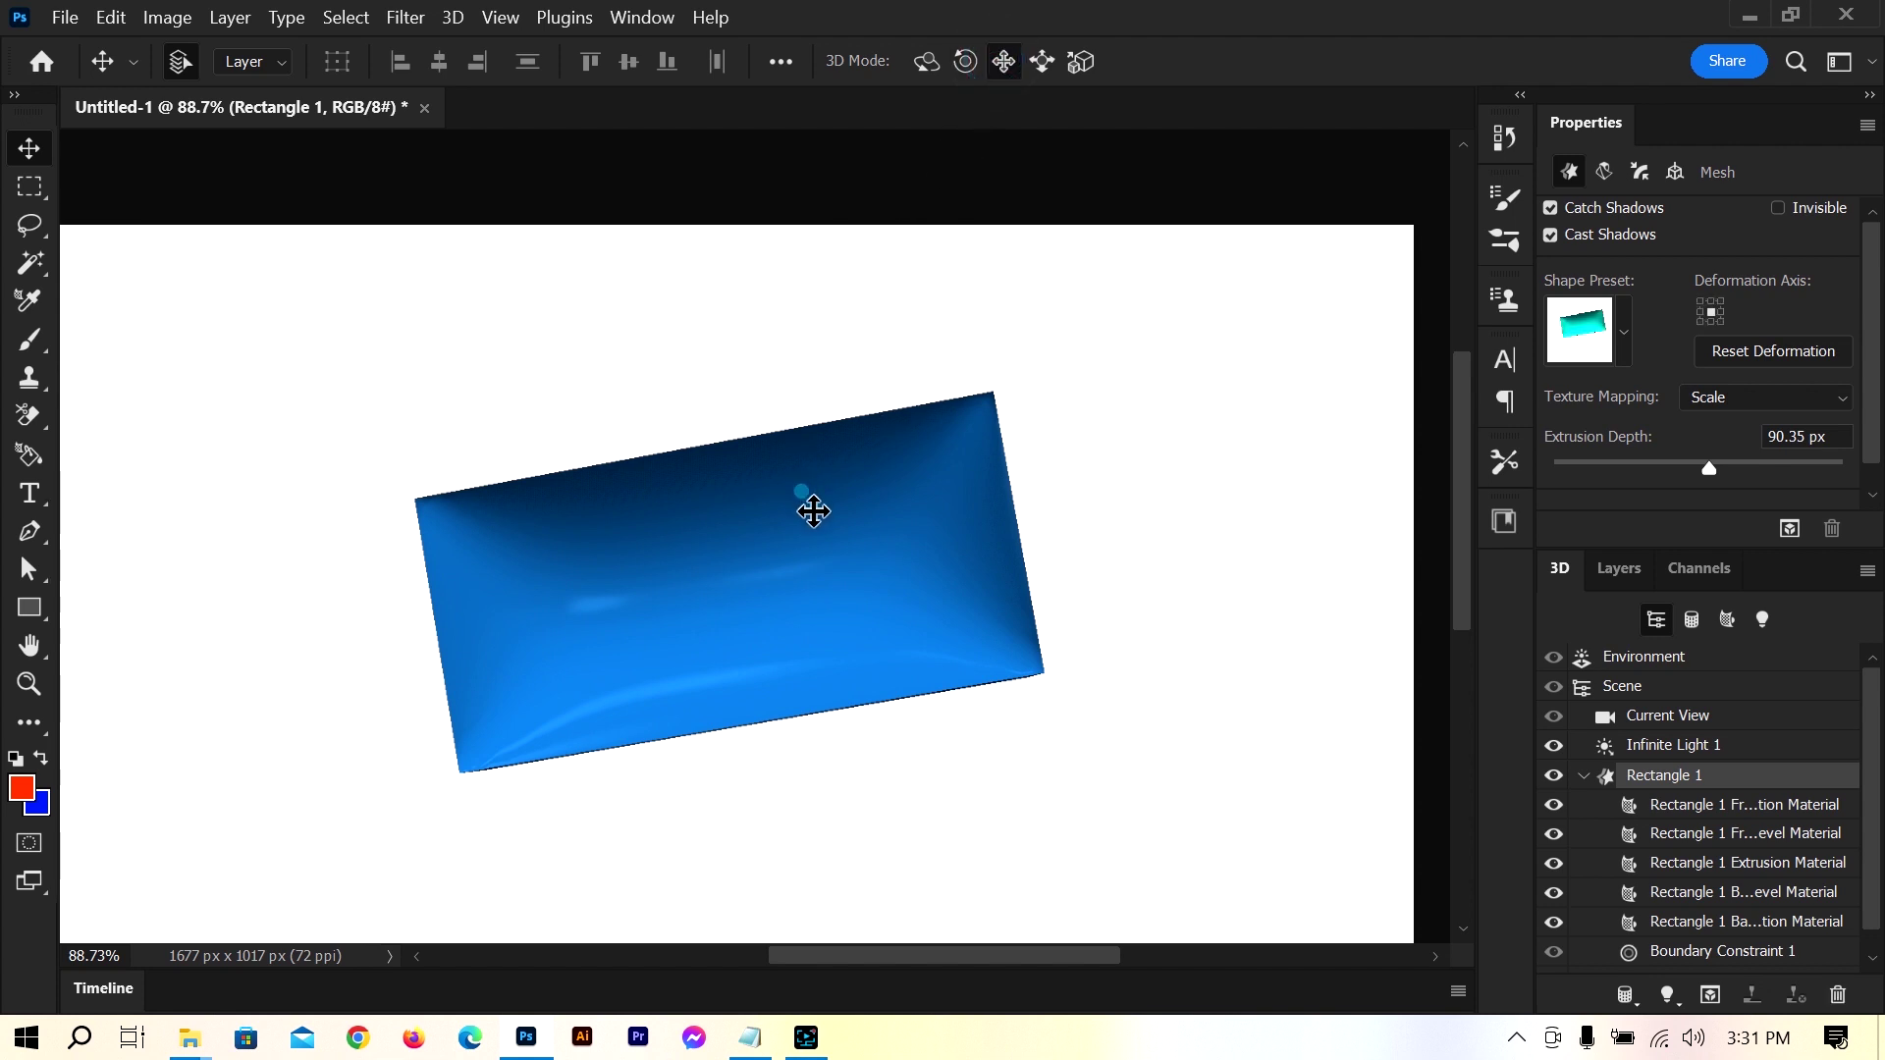
{"action": "left_click_drag", "start_coordinate": [812, 509], "coordinate": [833, 544]}
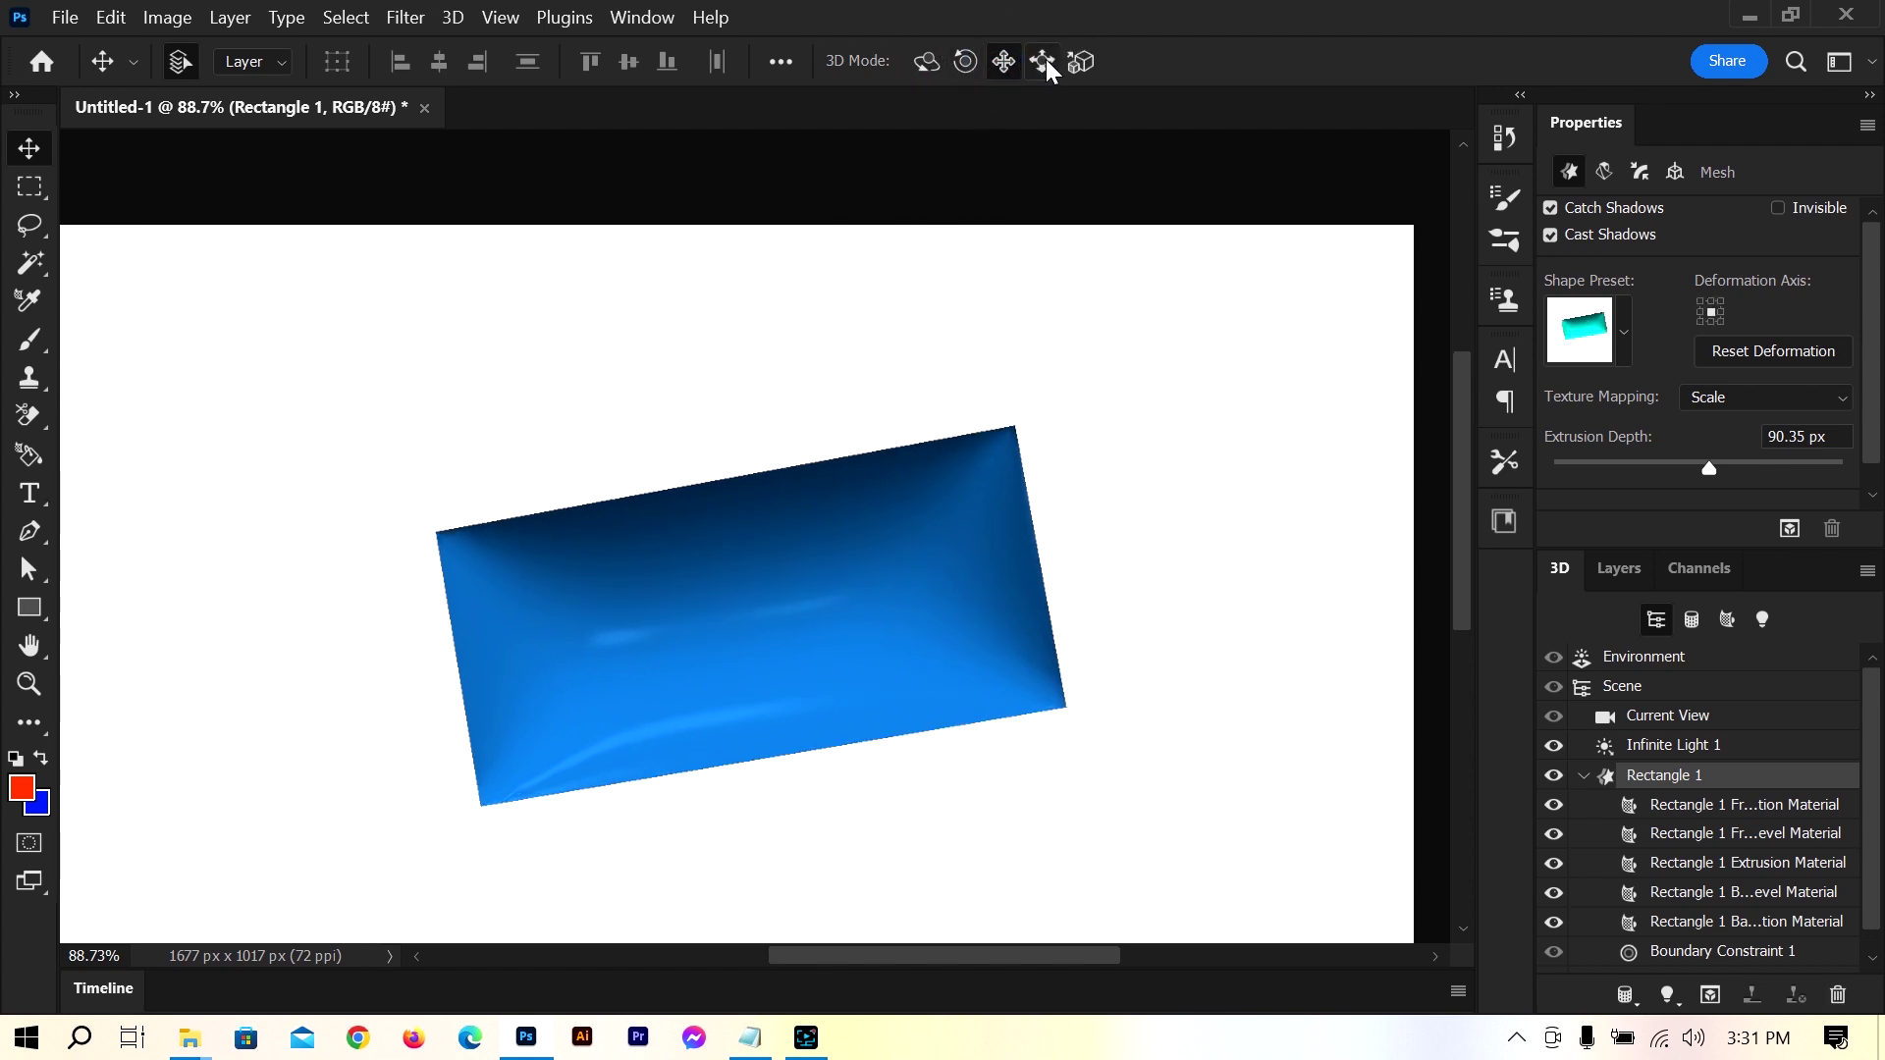
{"action": "left_click", "coordinate": [1044, 62]}
{"action": "left_click_drag", "start_coordinate": [963, 462], "coordinate": [960, 501]}
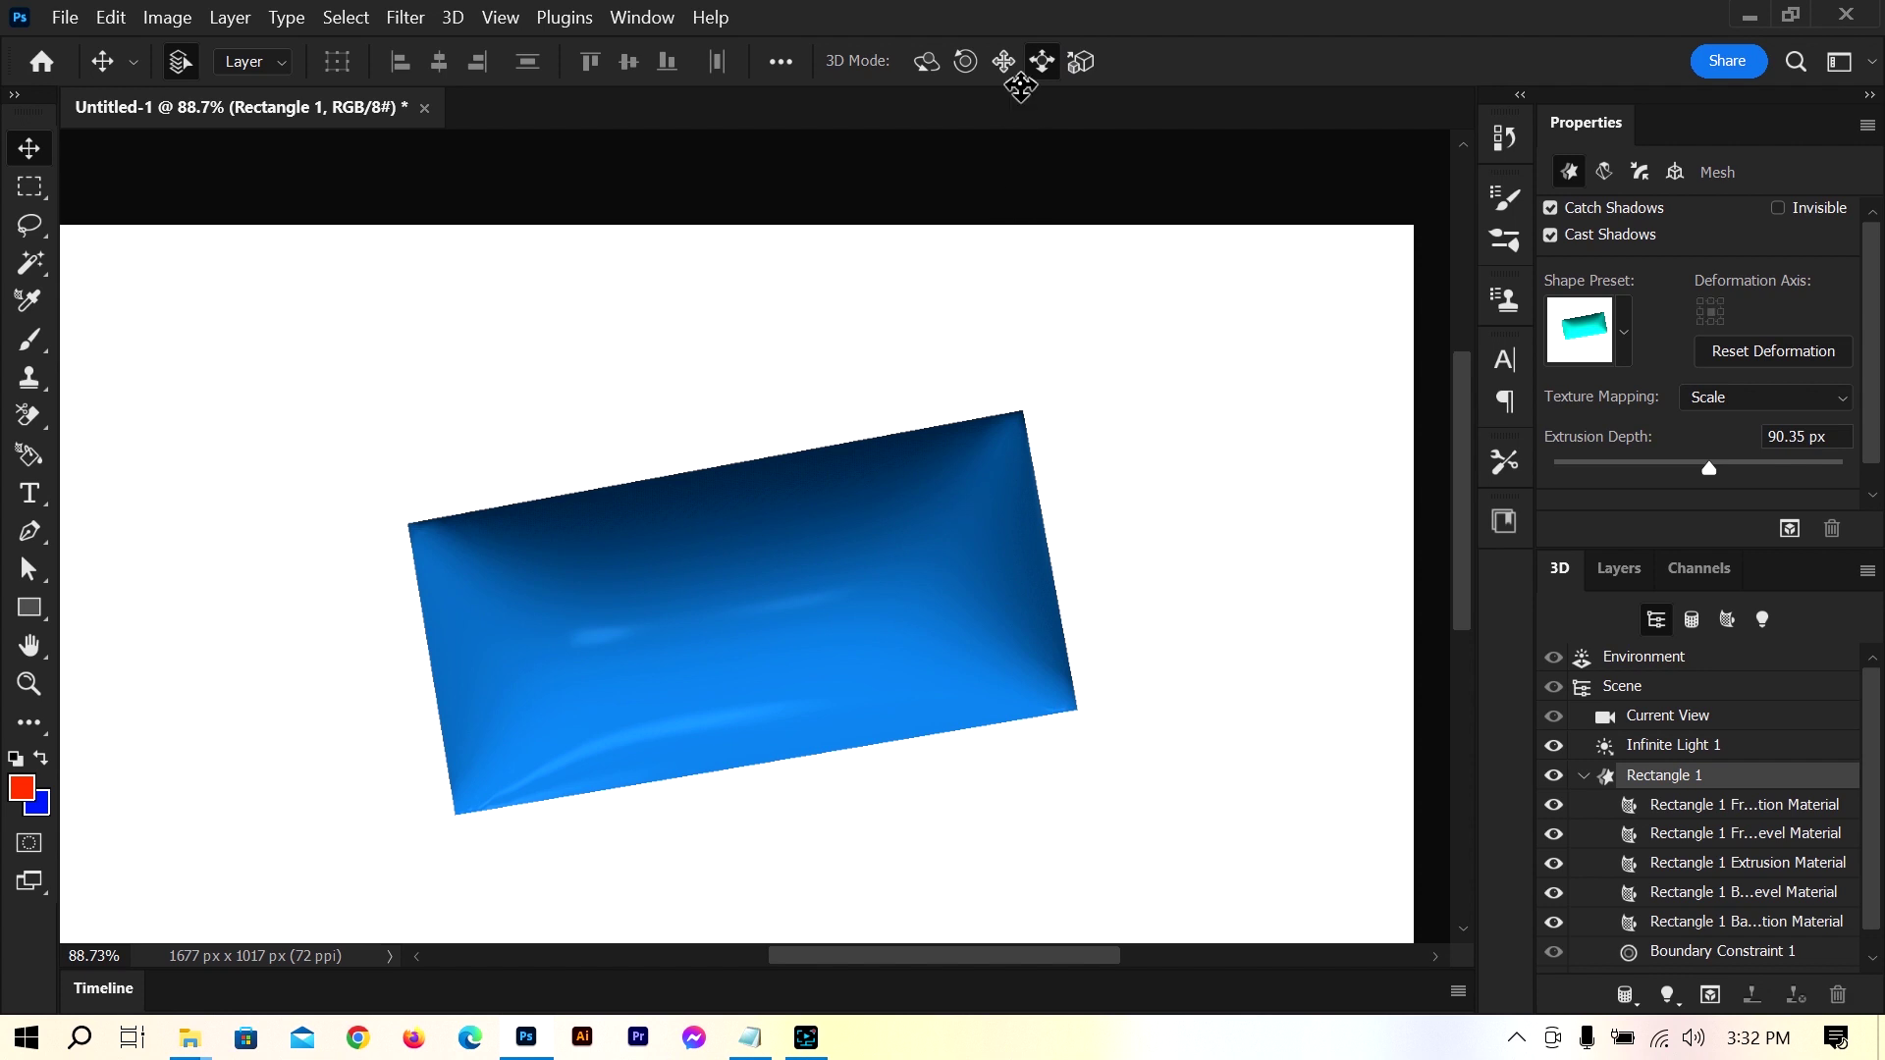
Orbit the block to expose its top and left sides alongside the front
{"action": "left_click", "coordinate": [926, 61]}
{"action": "left_click_drag", "start_coordinate": [796, 475], "coordinate": [812, 492]}
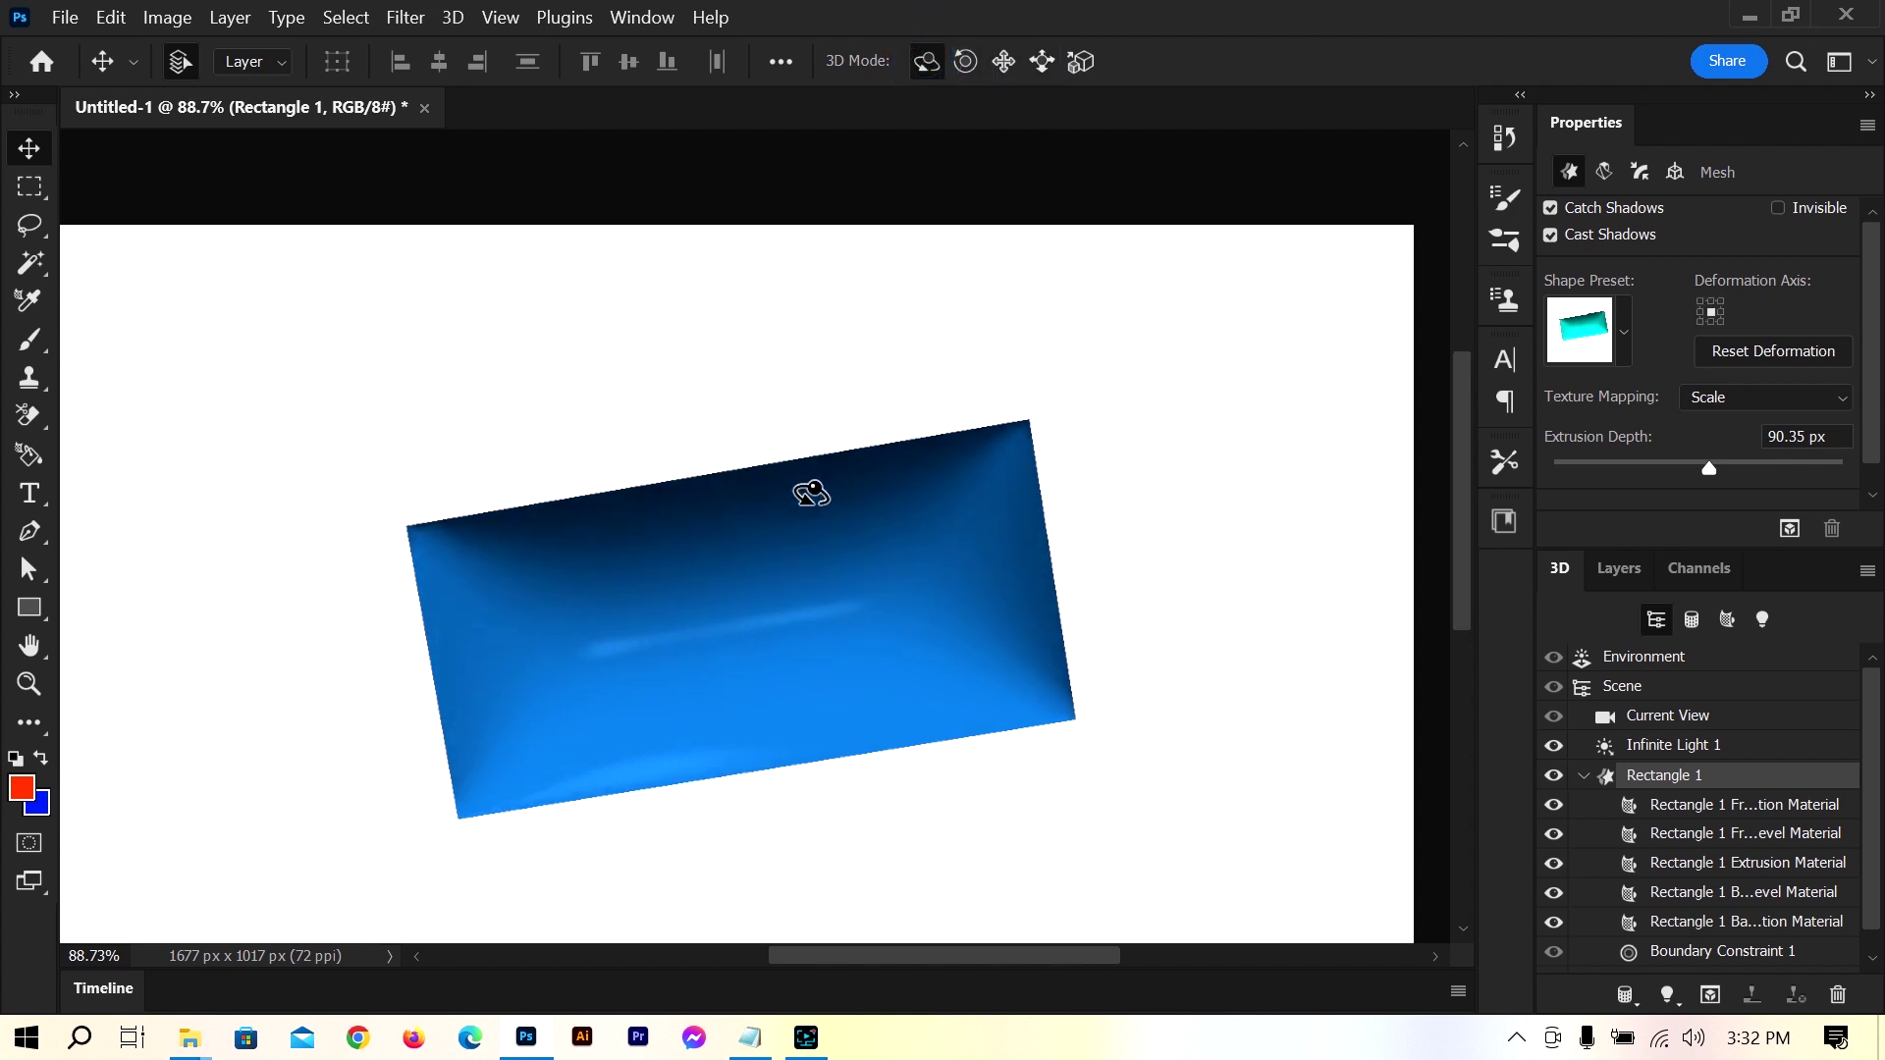
{"action": "mouse_move", "coordinate": [775, 573]}
{"action": "left_mouse_down"}
{"action": "mouse_move", "coordinate": [816, 551]}
{"action": "mouse_move", "coordinate": [740, 628]}
{"action": "mouse_move", "coordinate": [757, 635]}
{"action": "mouse_move", "coordinate": [769, 563]}
{"action": "mouse_move", "coordinate": [791, 552]}
{"action": "mouse_move", "coordinate": [761, 539]}
{"action": "mouse_move", "coordinate": [749, 598]}
{"action": "left_mouse_up"}
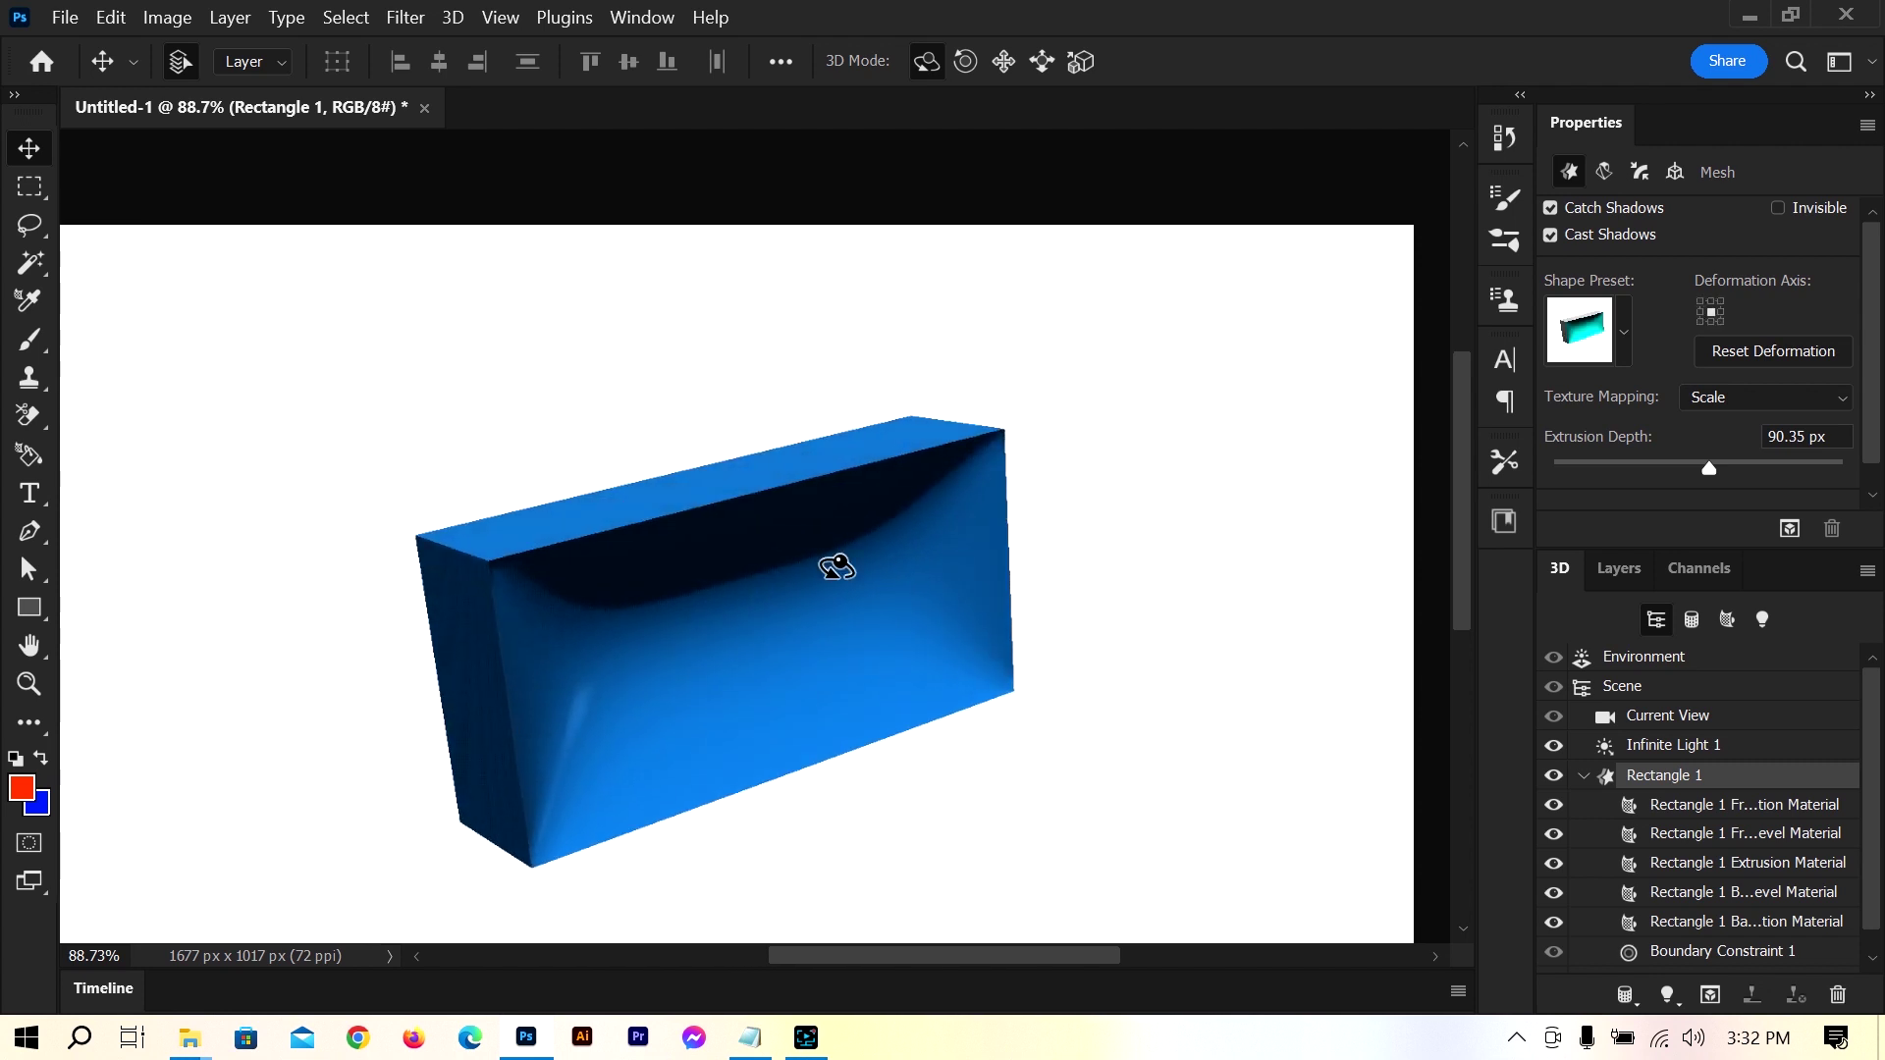
Try the twisted, spiral and bent shape presets on the block
{"action": "left_click", "coordinate": [1625, 334]}
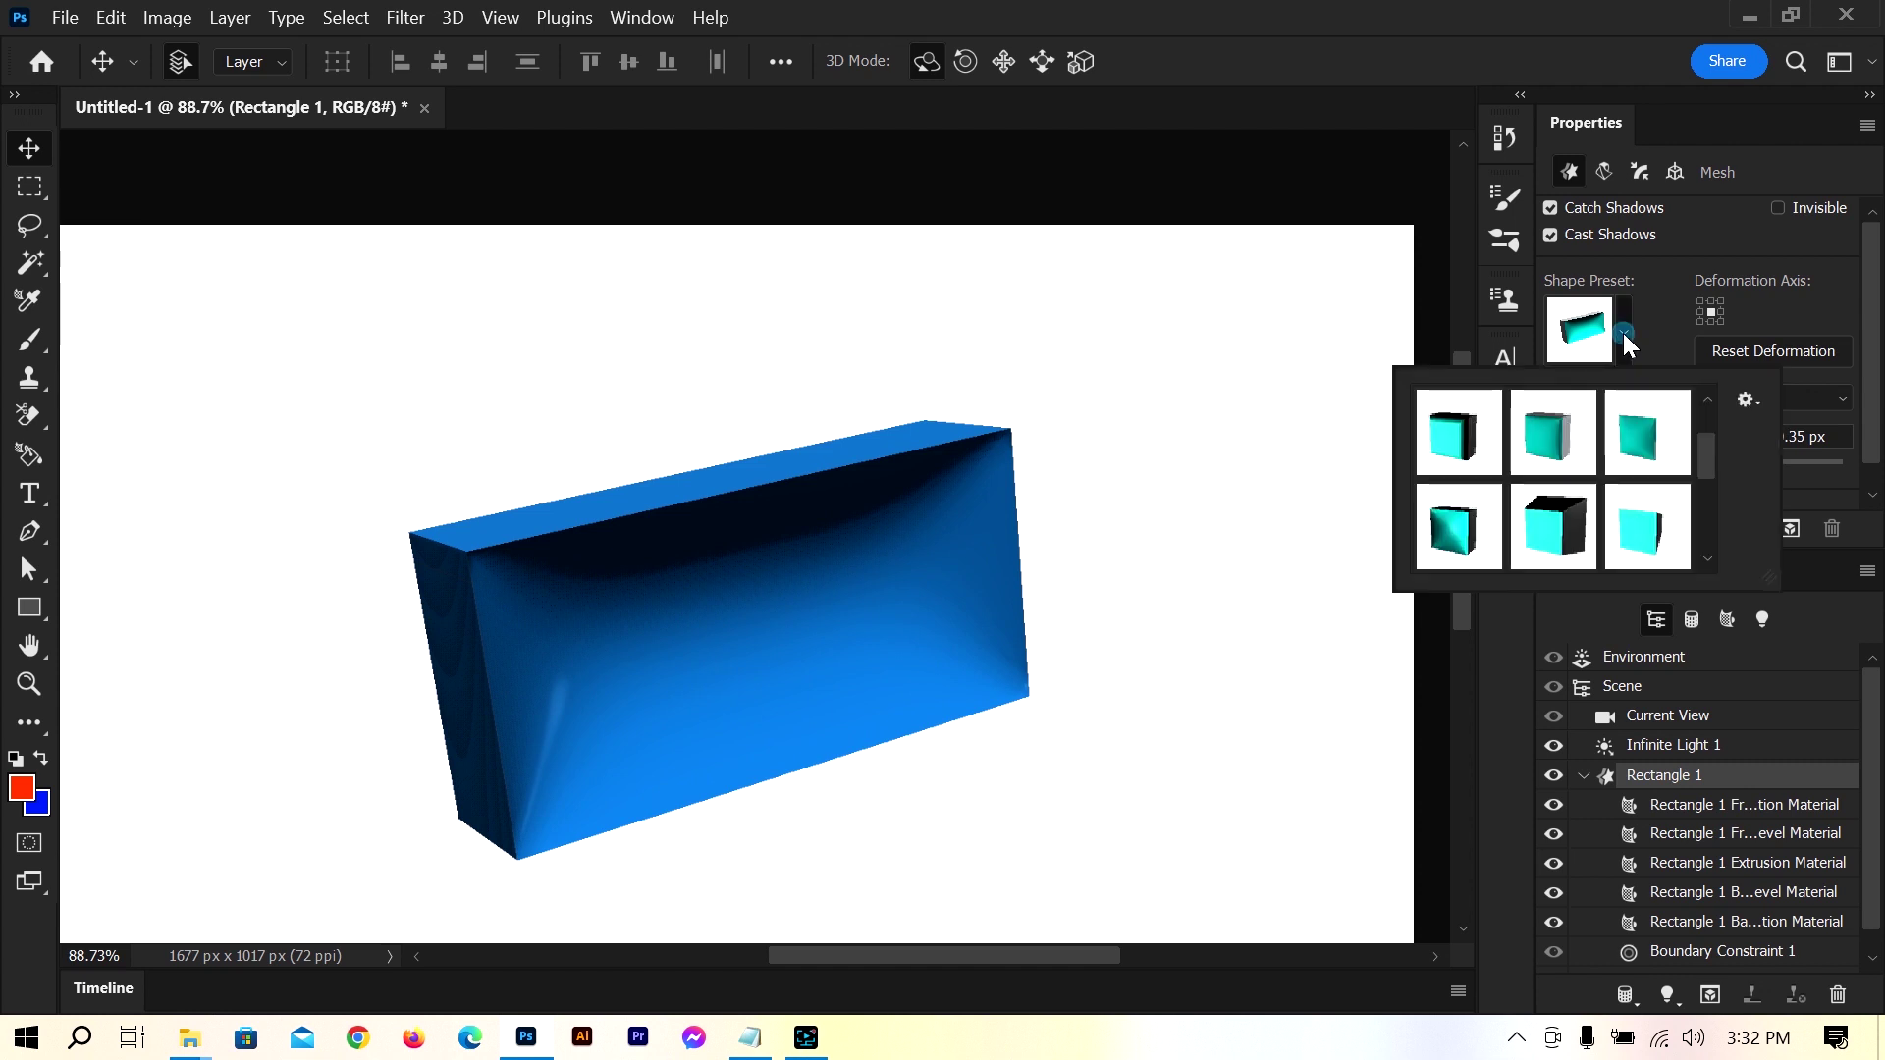
{"action": "scroll", "coordinate": [1562, 515], "scroll_direction": "down", "scroll_amount": 2}
{"action": "left_click", "coordinate": [1642, 499]}
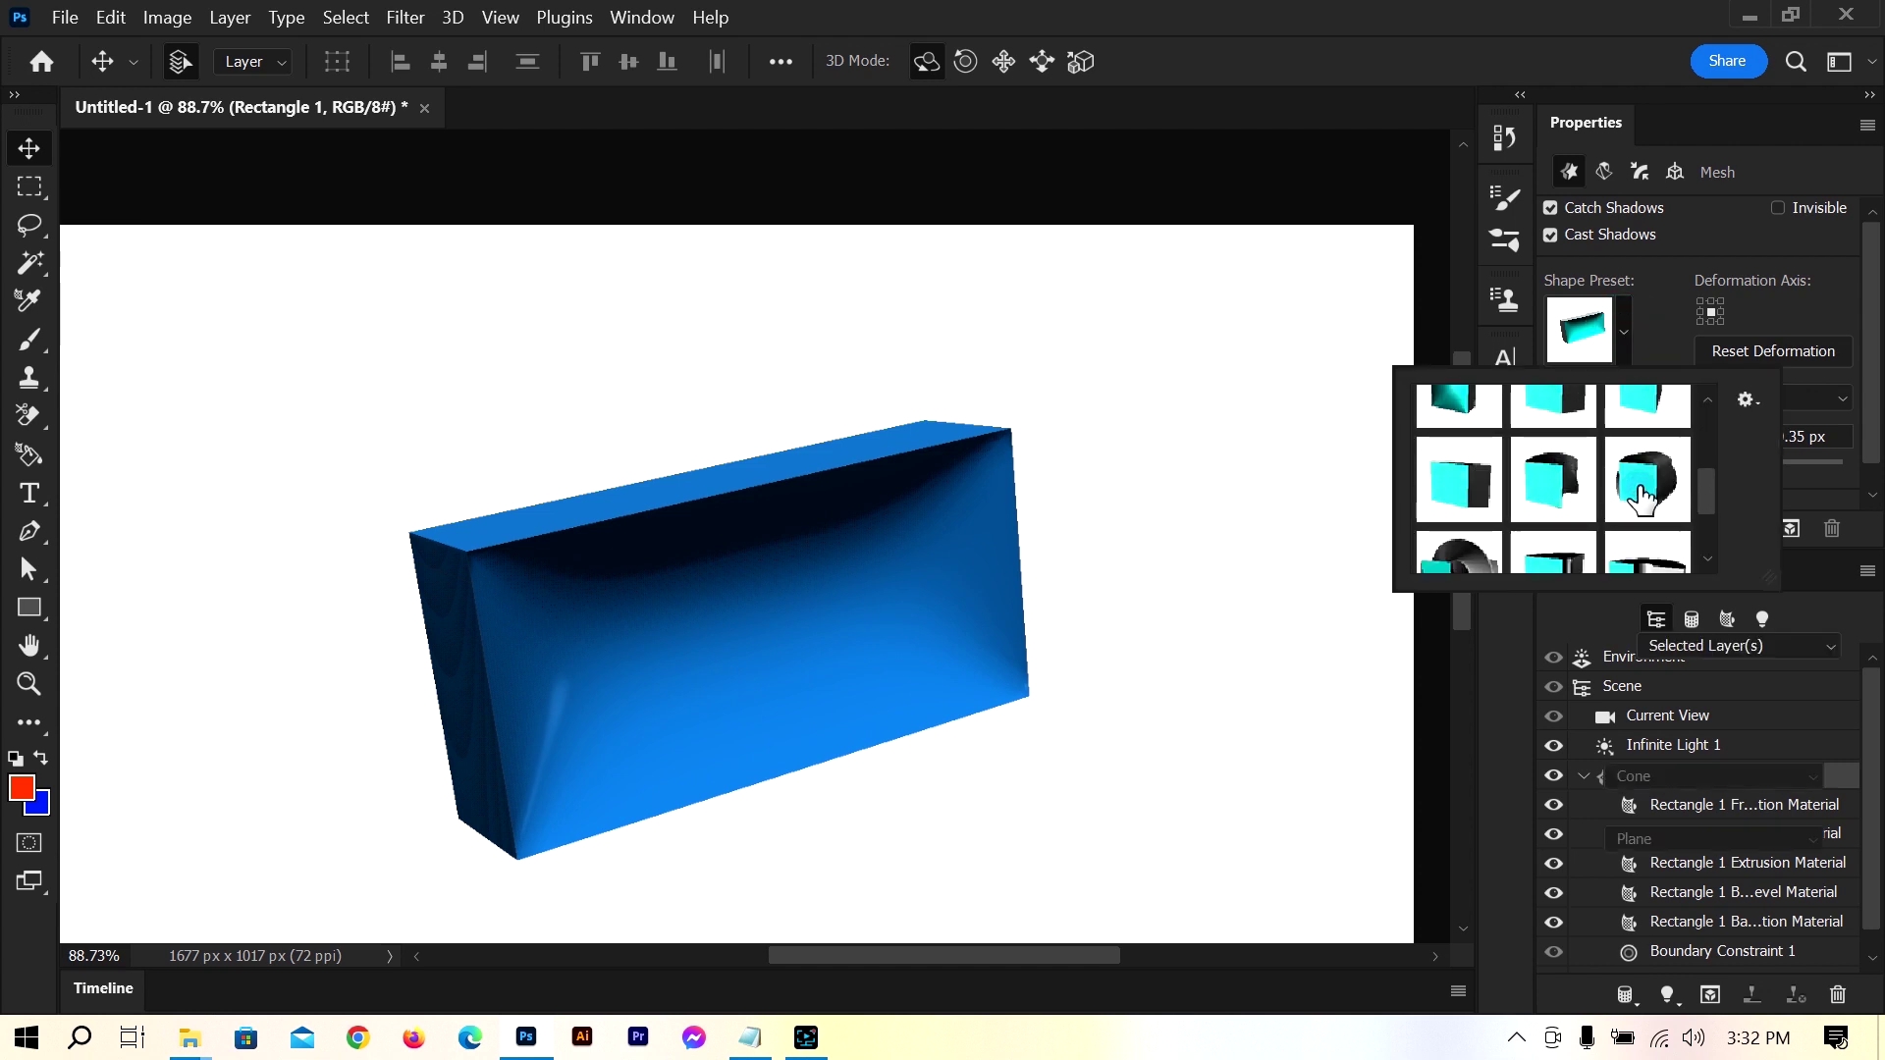
{"action": "left_click", "coordinate": [1454, 499]}
{"action": "left_click", "coordinate": [1548, 499]}
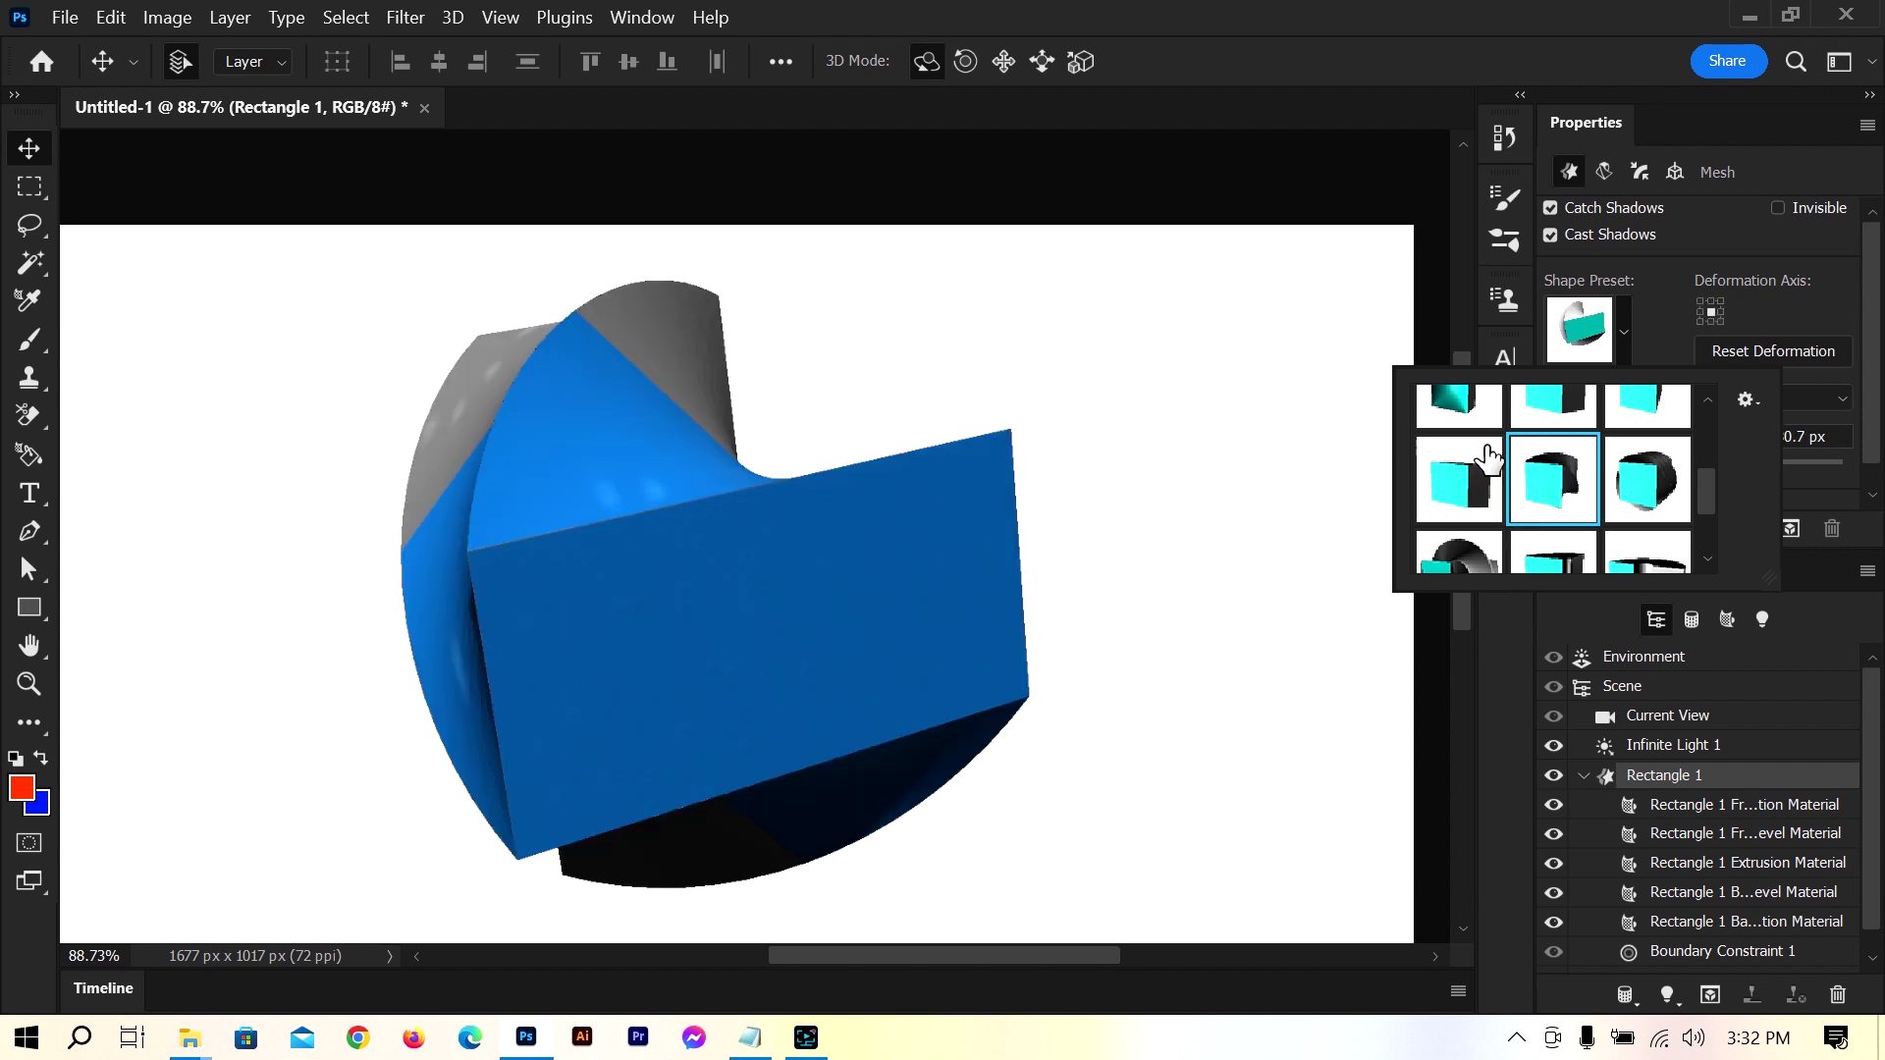
{"action": "scroll", "coordinate": [1578, 531], "scroll_direction": "down", "scroll_amount": 1}
{"action": "scroll", "coordinate": [1571, 525], "scroll_direction": "down", "scroll_amount": 1}
{"action": "left_click", "coordinate": [1455, 468]}
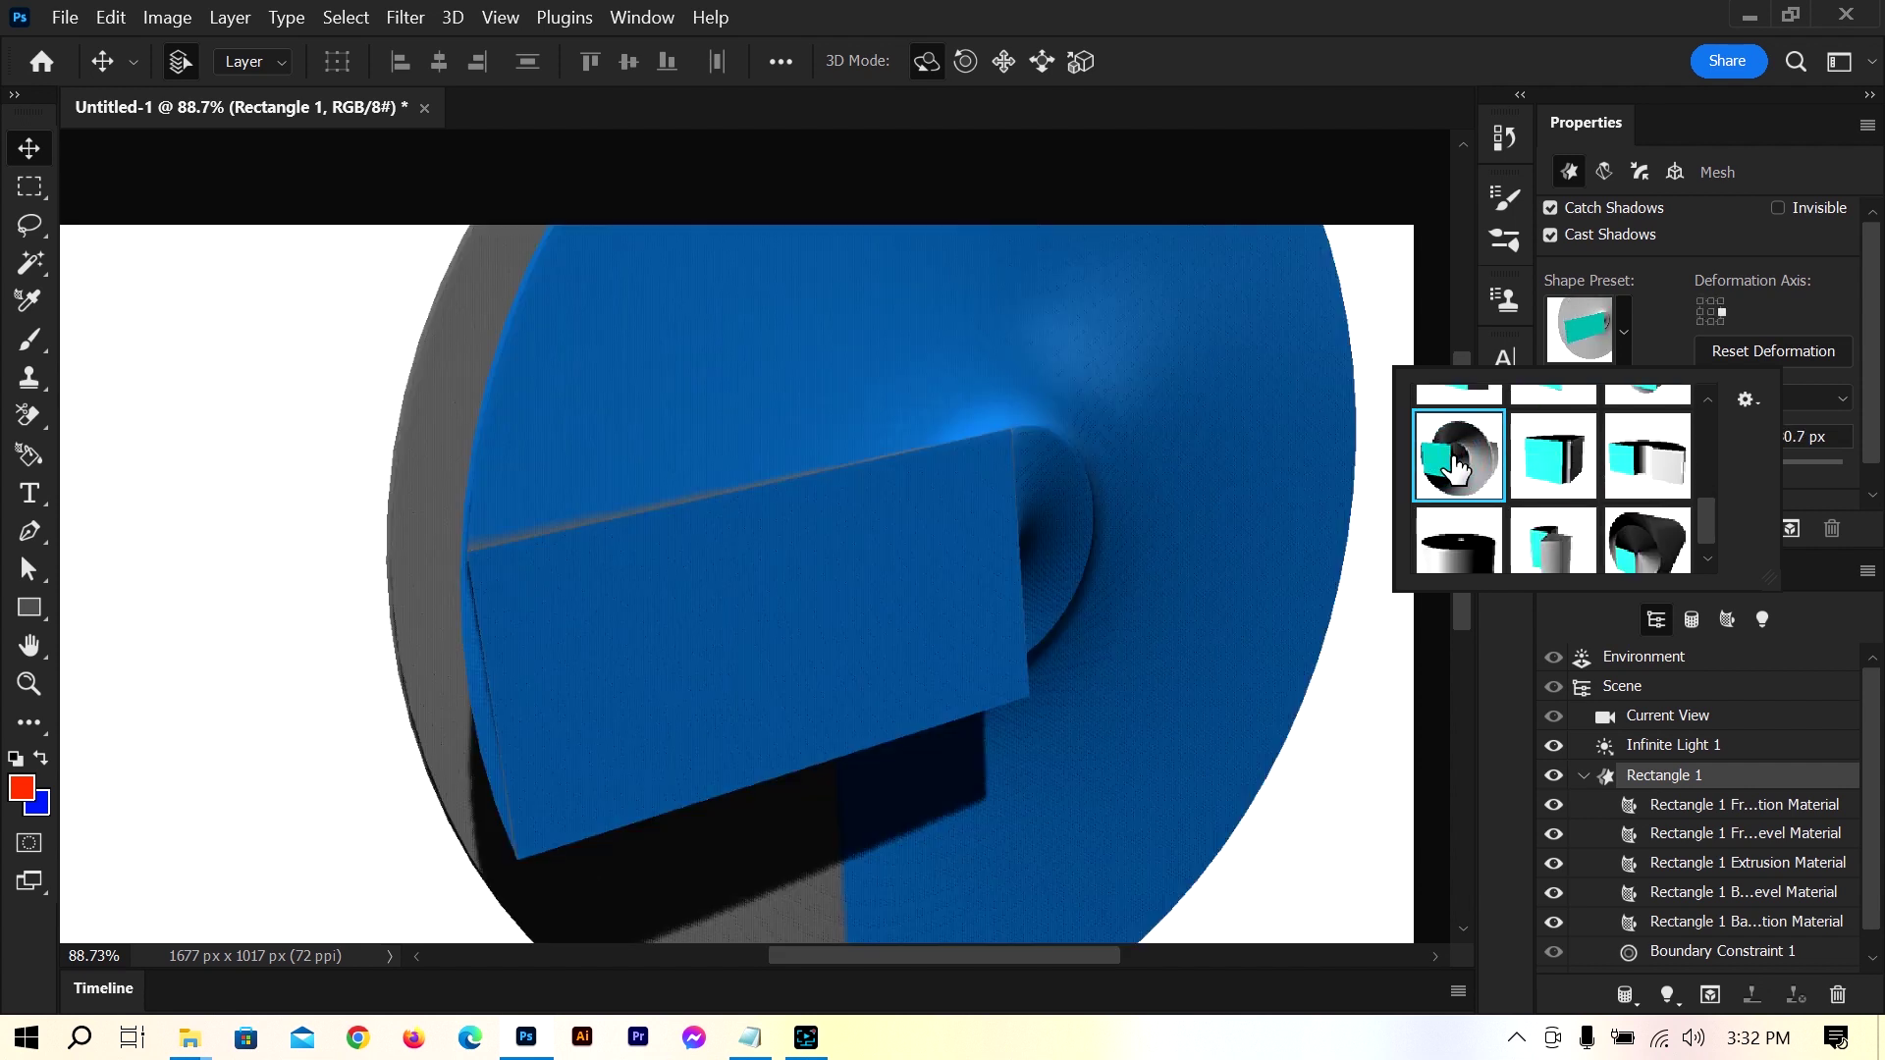
{"action": "left_click", "coordinate": [1571, 478]}
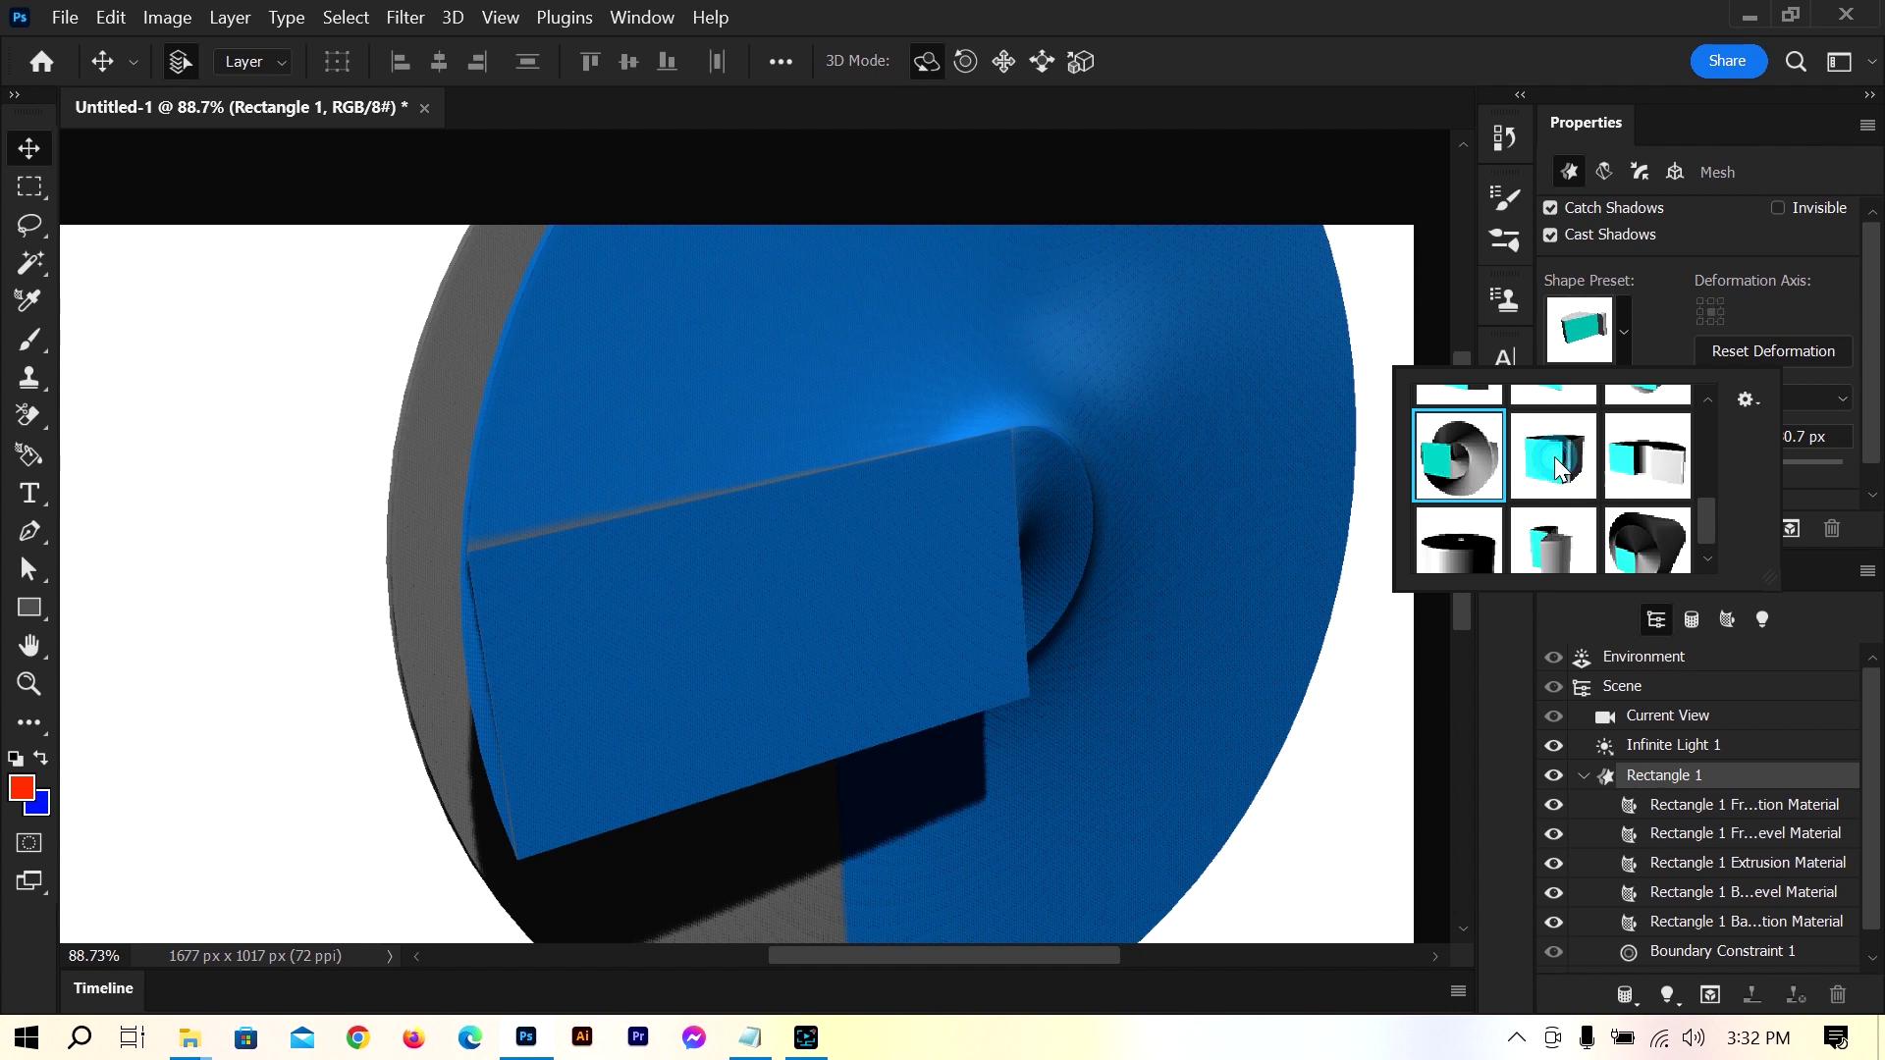
{"action": "scroll", "coordinate": [1571, 530], "scroll_direction": "up", "scroll_amount": 5}
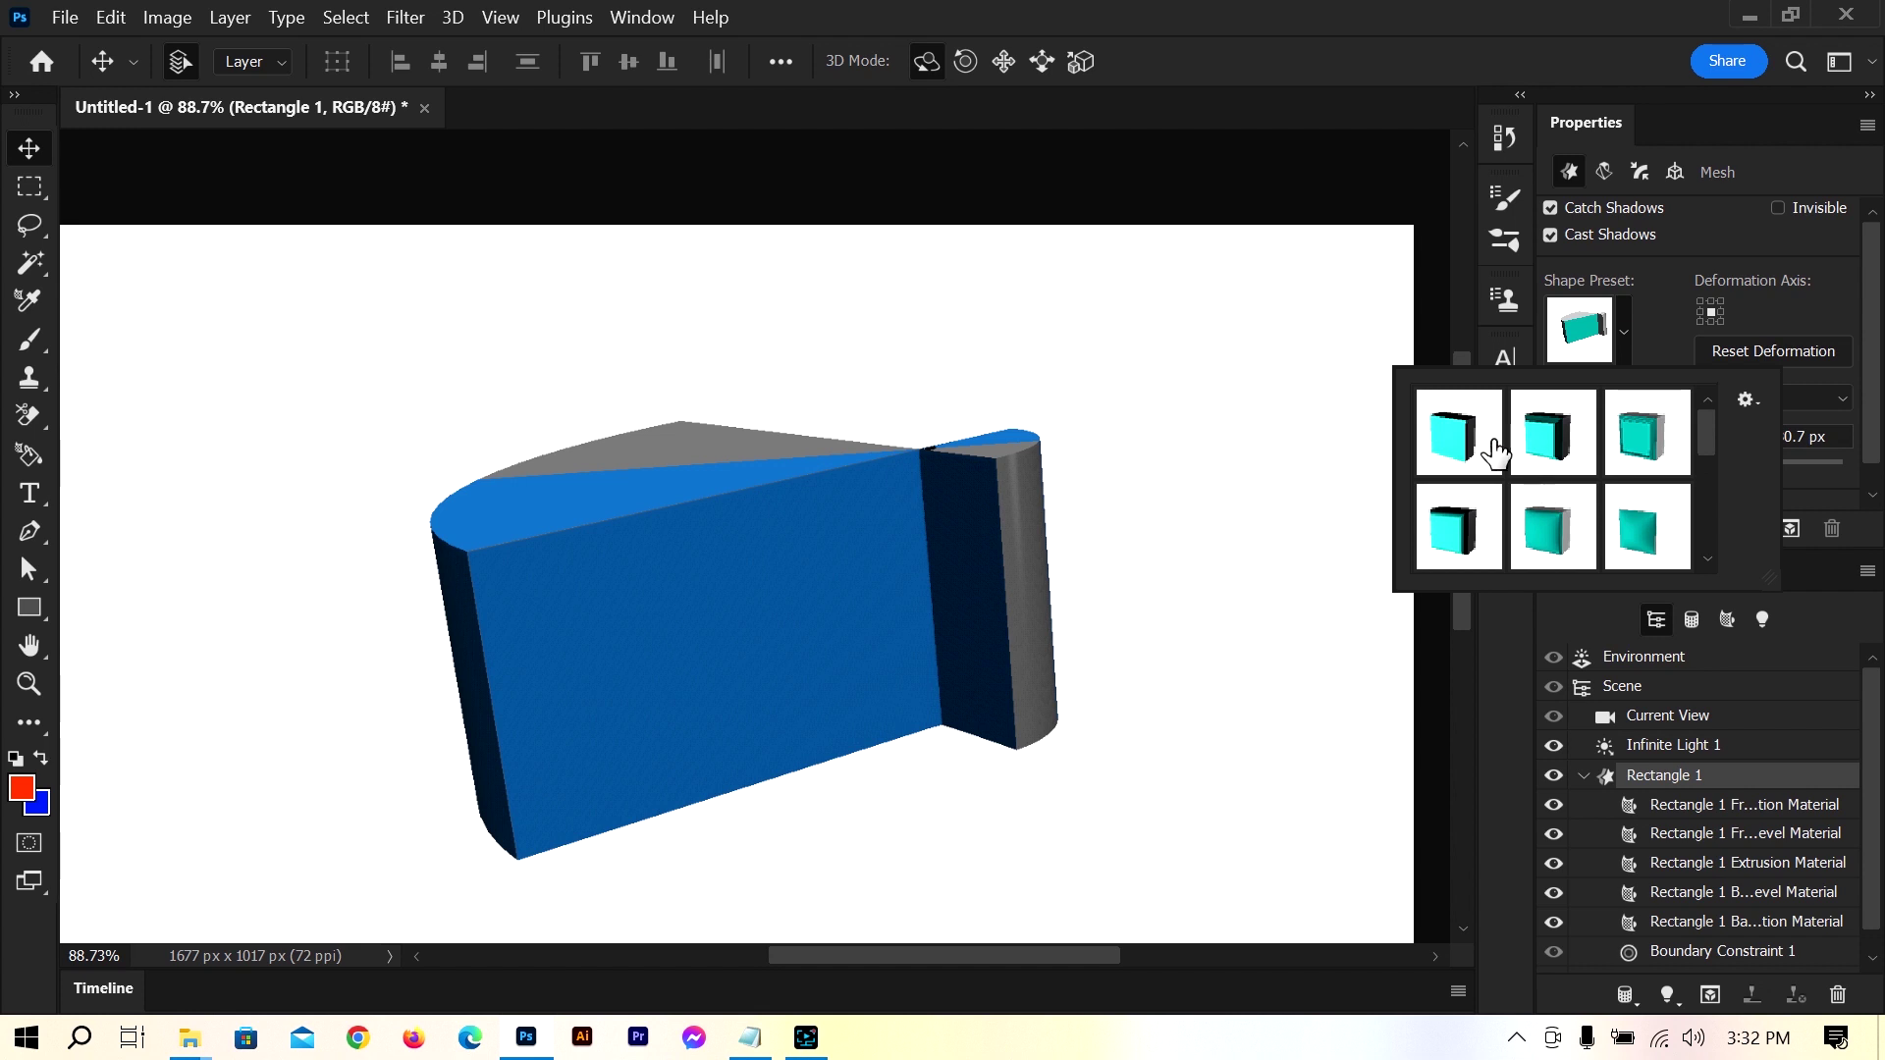
Return the block to the plain flat-faced extrusion preset, trying the beveled-front preset for comparison
{"action": "left_click", "coordinate": [1465, 425]}
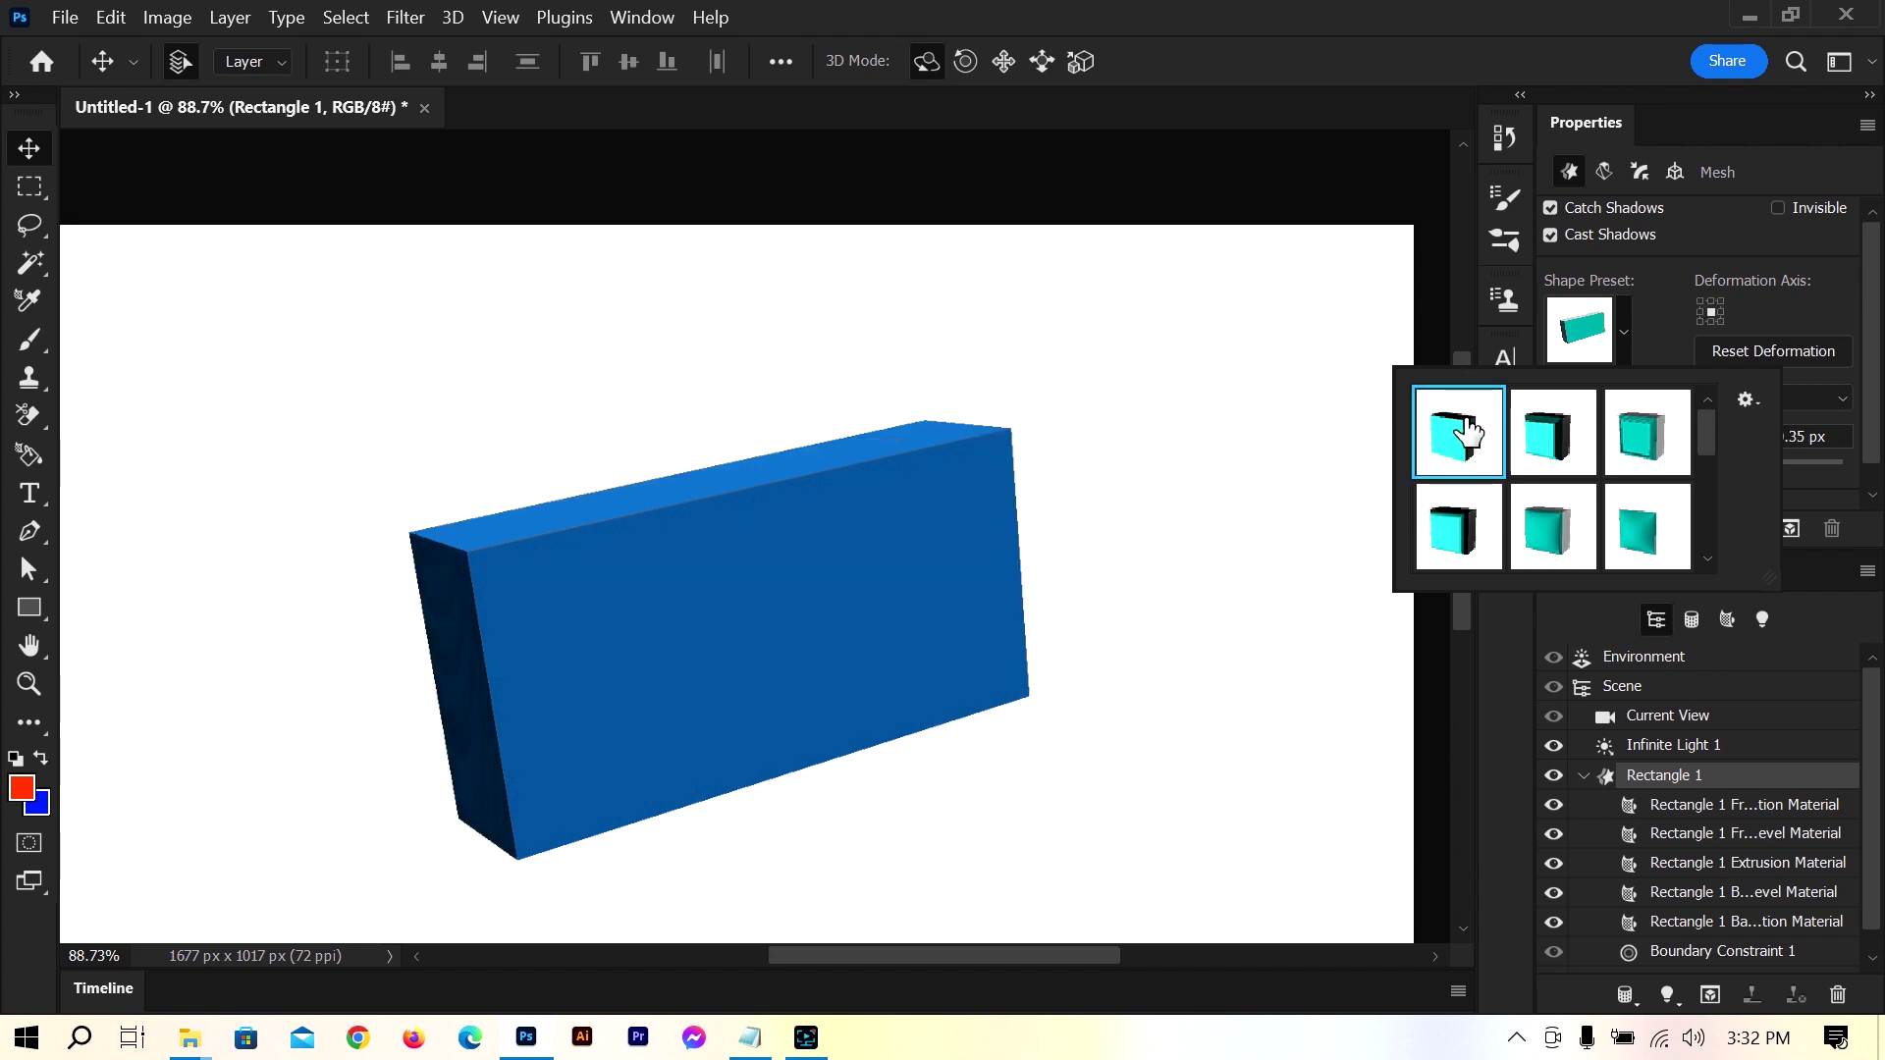
{"action": "left_click", "coordinate": [1552, 455]}
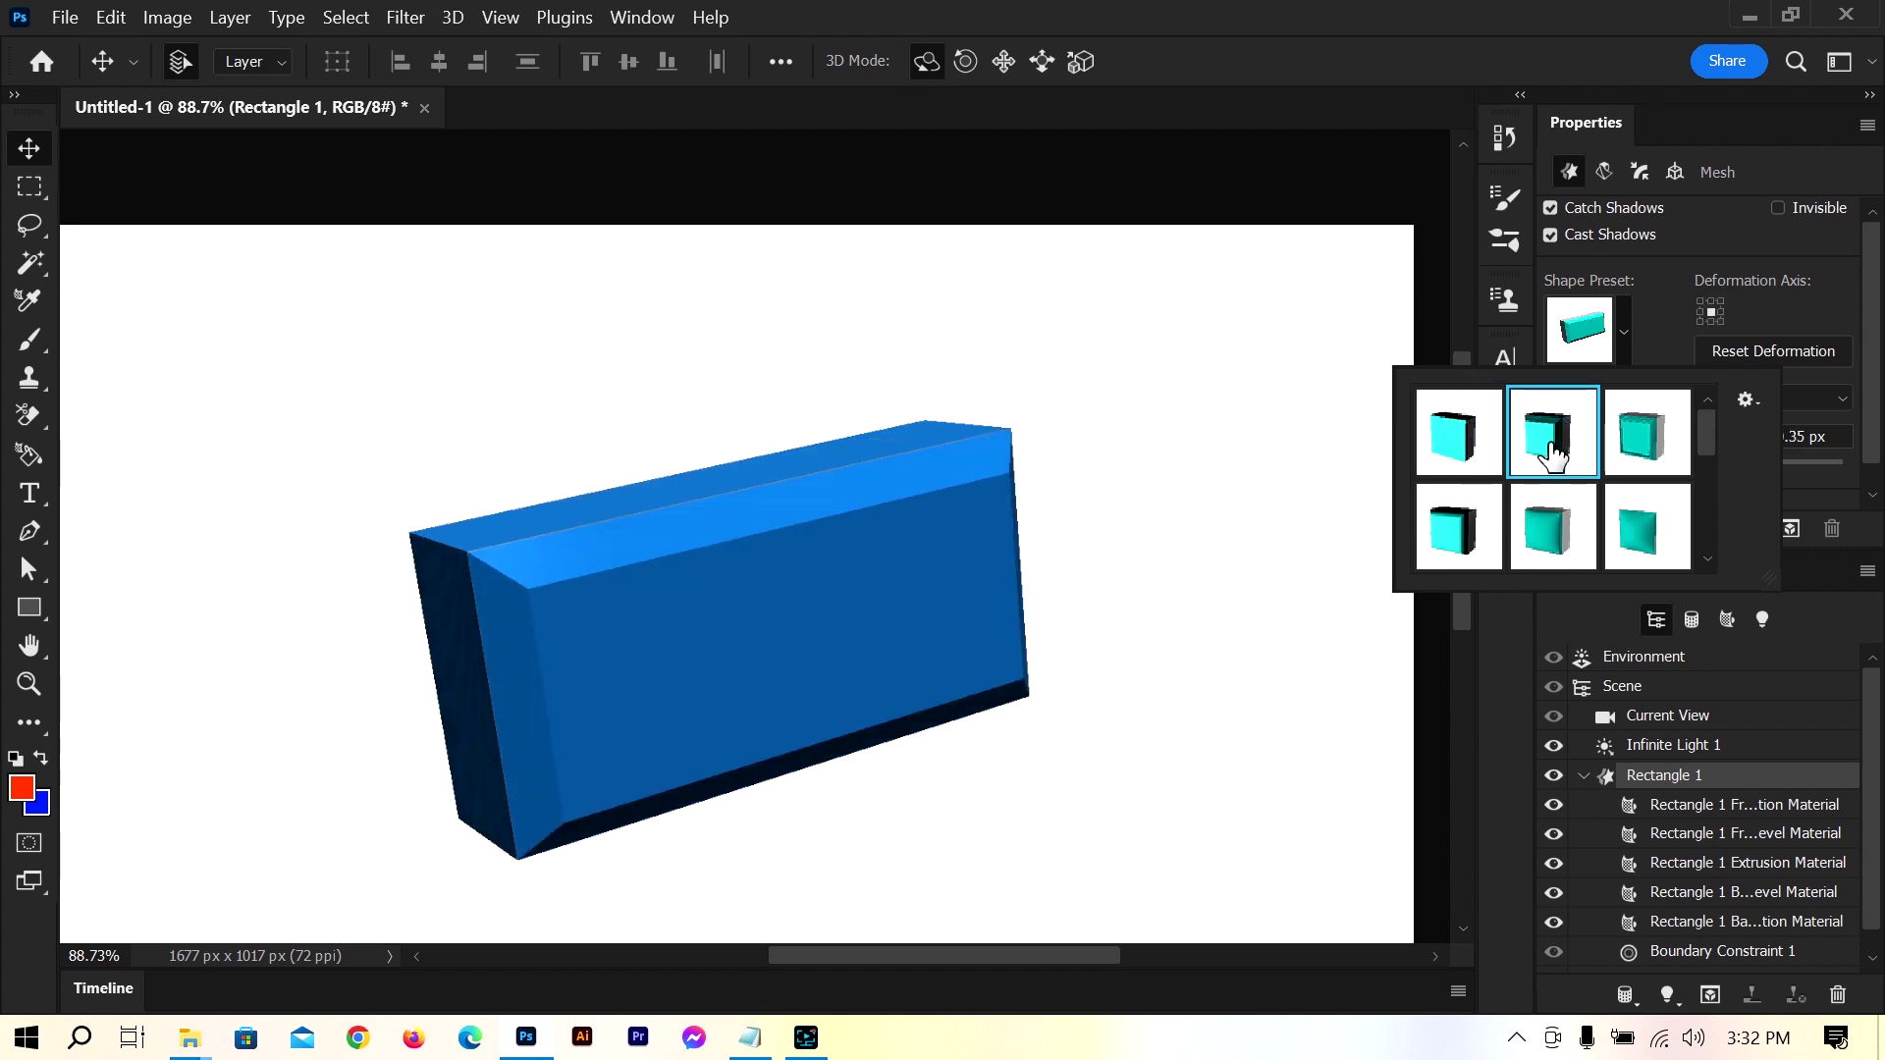
{"action": "left_click", "coordinate": [1458, 437]}
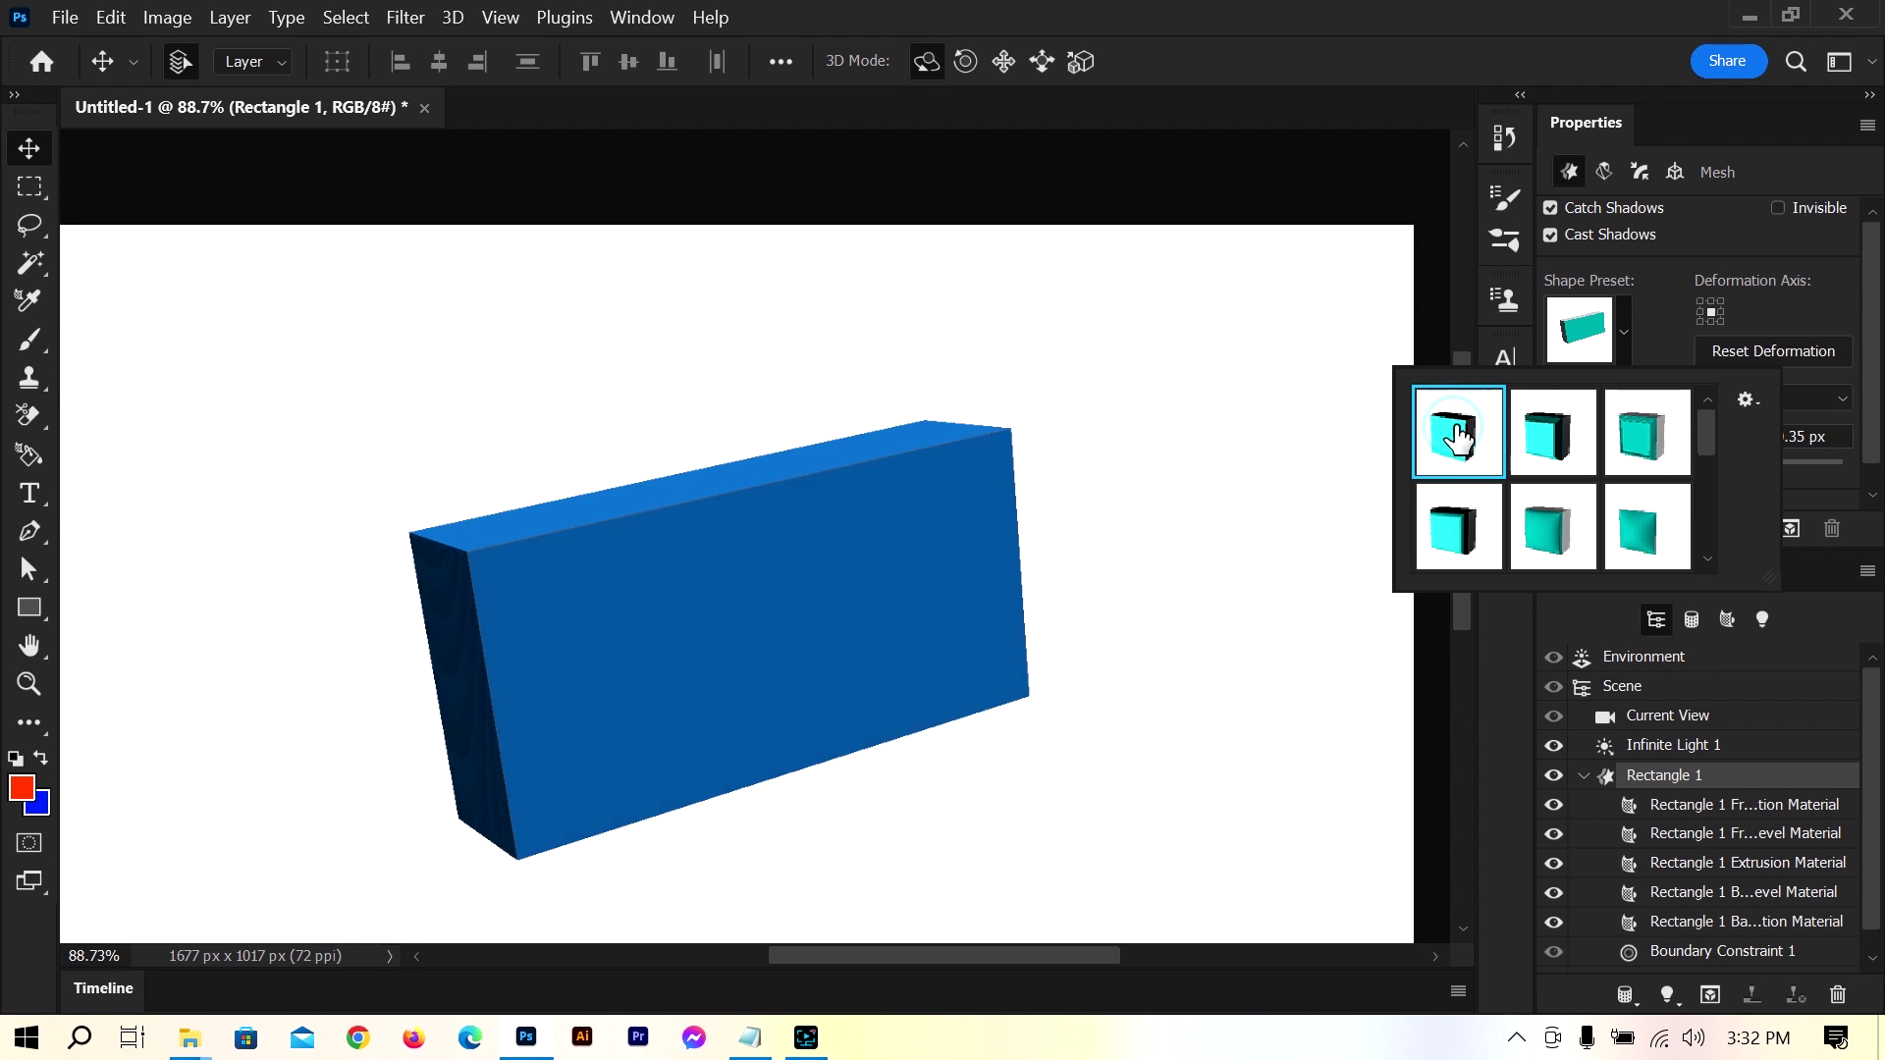
{"action": "left_click", "coordinate": [1657, 310]}
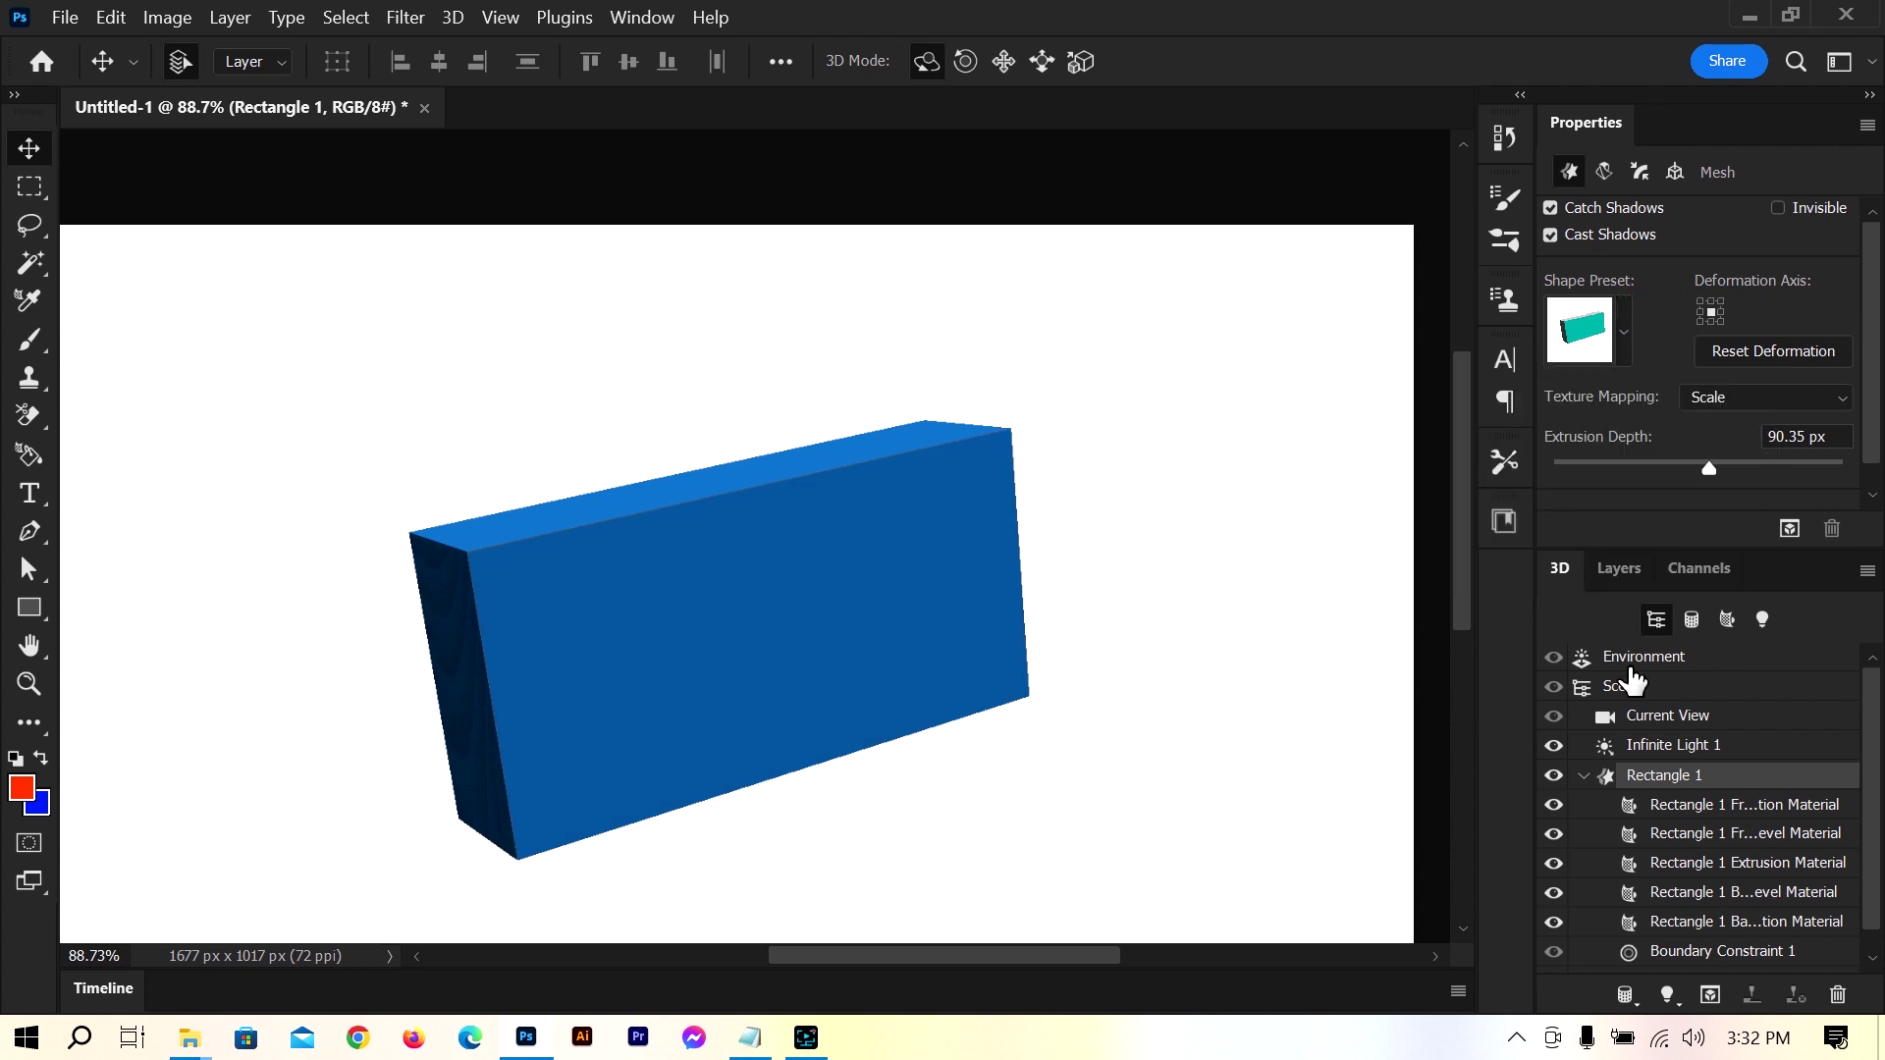
Set the front inflation material's glow to 12%, metallic to 28%, roughness to 43%, height to 41% and density to 31%
{"action": "left_click", "coordinate": [1691, 620]}
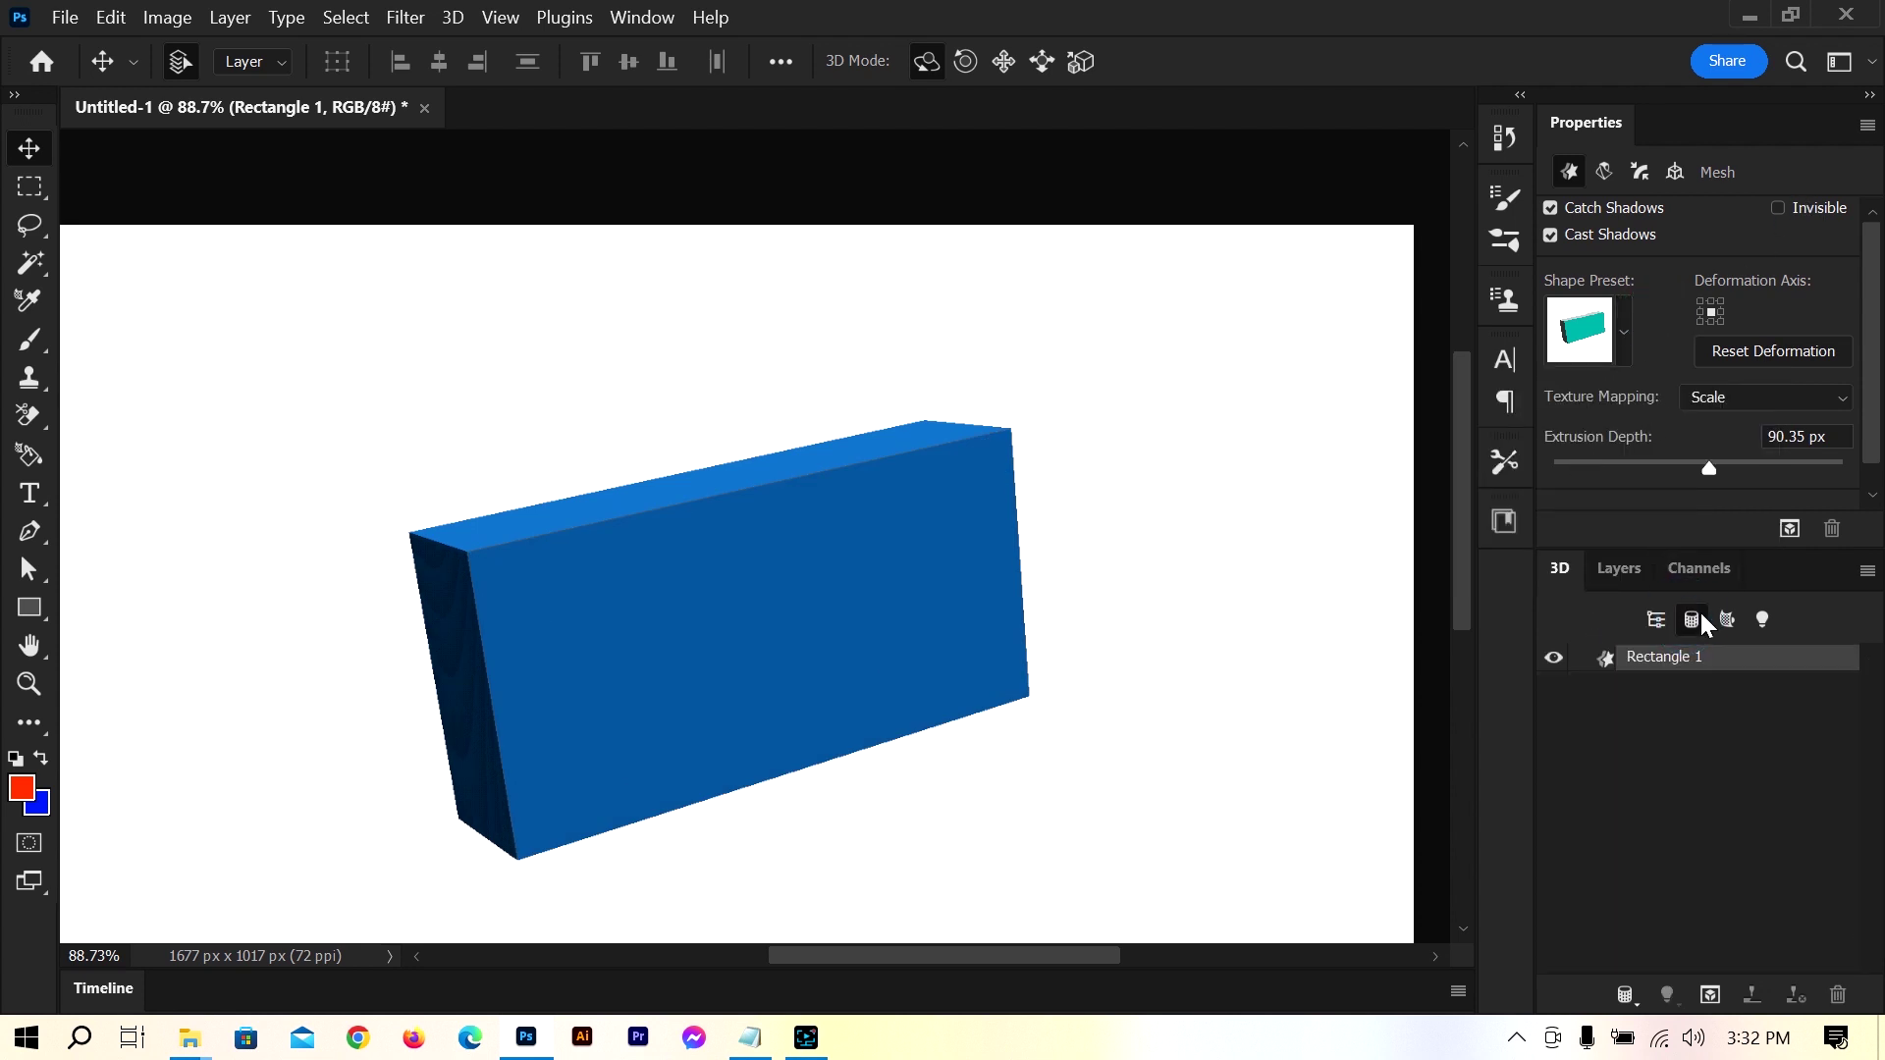
{"action": "left_click", "coordinate": [1727, 619]}
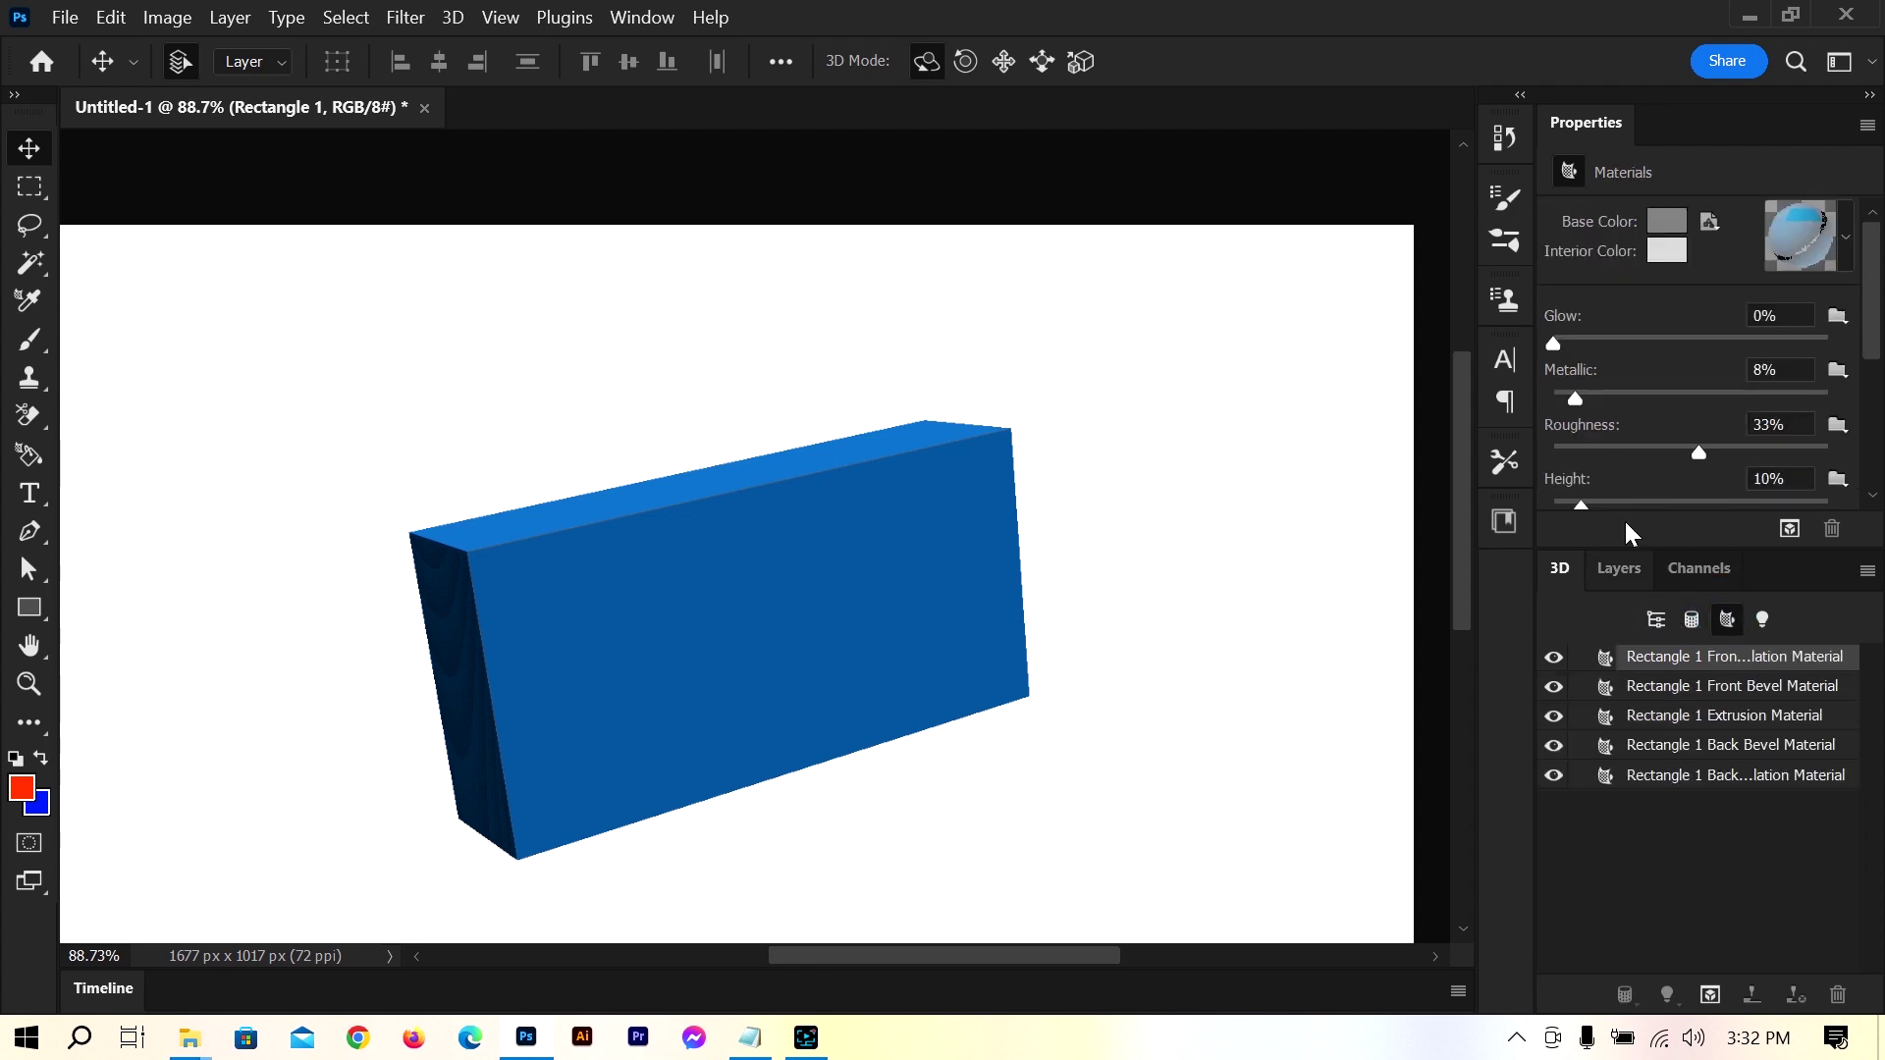
{"action": "left_click_drag", "start_coordinate": [1558, 343], "coordinate": [1623, 402]}
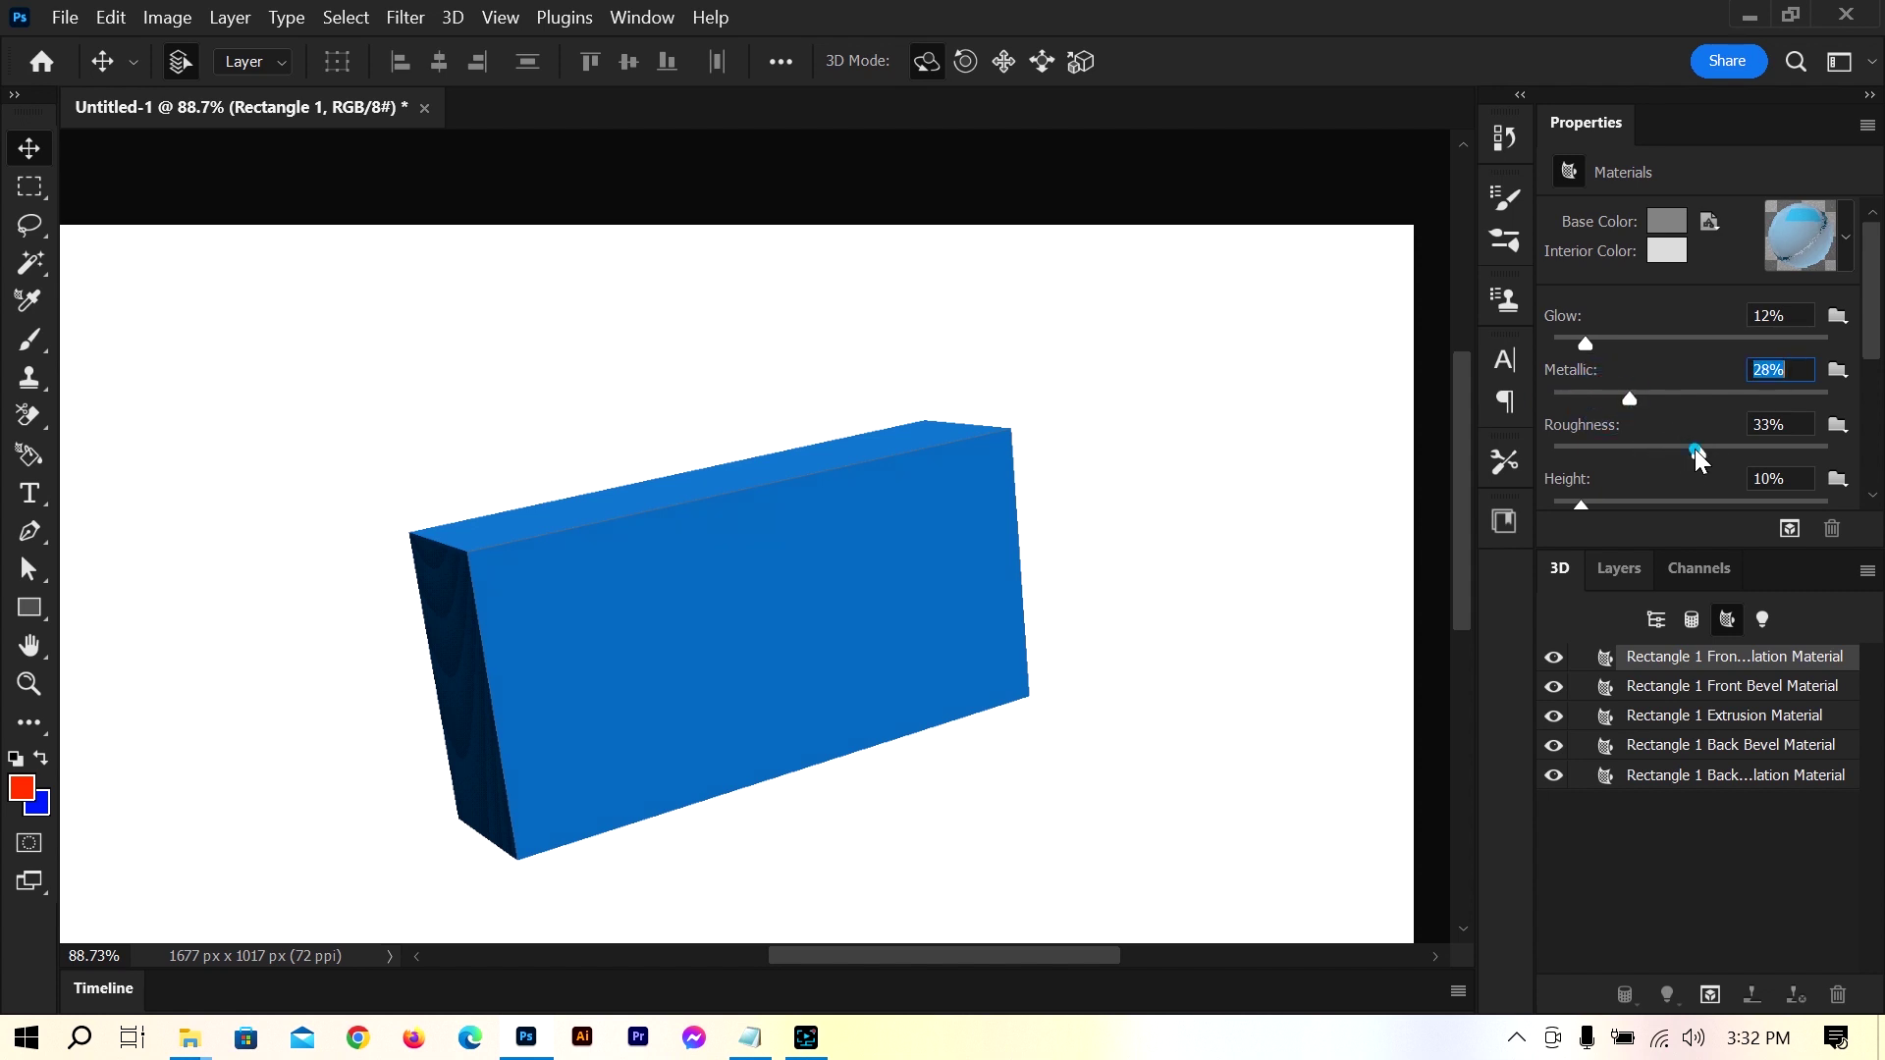
{"action": "left_click", "coordinate": [1724, 450]}
{"action": "left_click_drag", "start_coordinate": [1595, 504], "coordinate": [1667, 505]}
{"action": "scroll", "coordinate": [1699, 452], "scroll_direction": "down", "scroll_amount": 4}
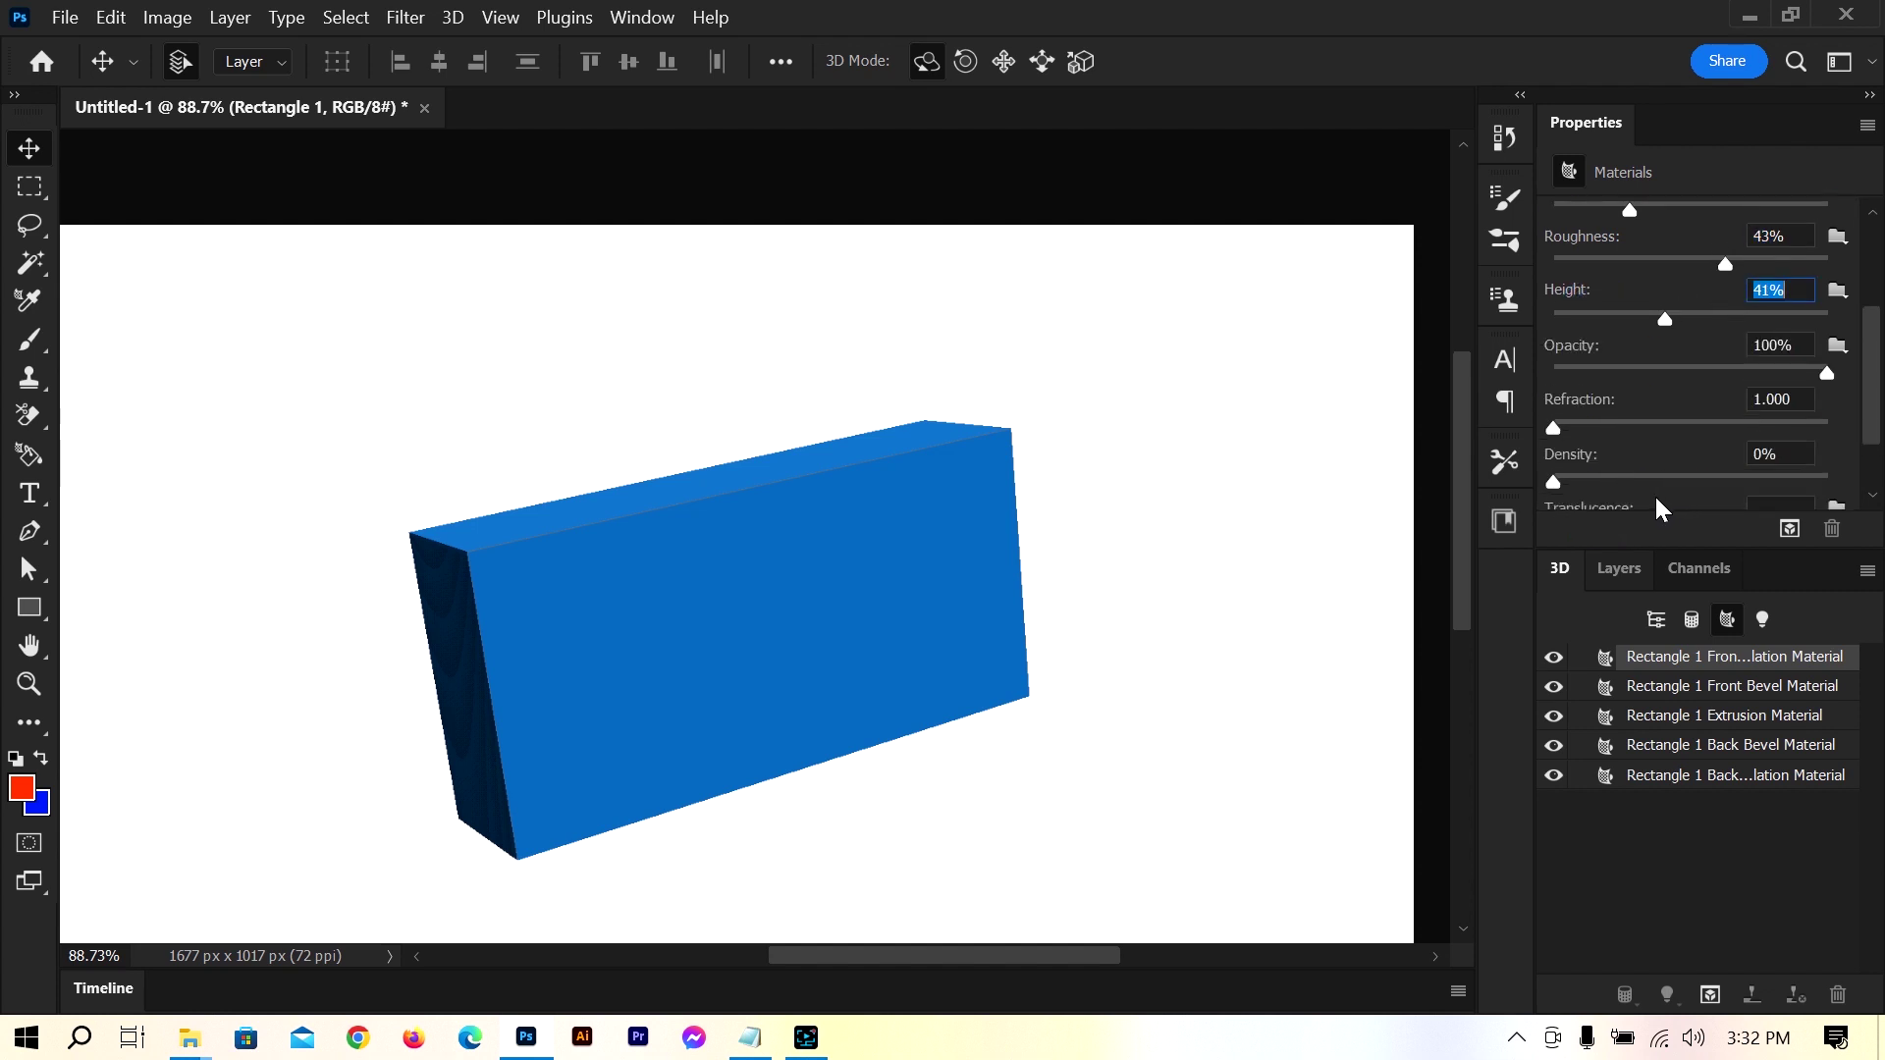
{"action": "scroll", "coordinate": [1639, 496], "scroll_direction": "down", "scroll_amount": 1}
{"action": "left_click_drag", "start_coordinate": [1582, 429], "coordinate": [1638, 435]}
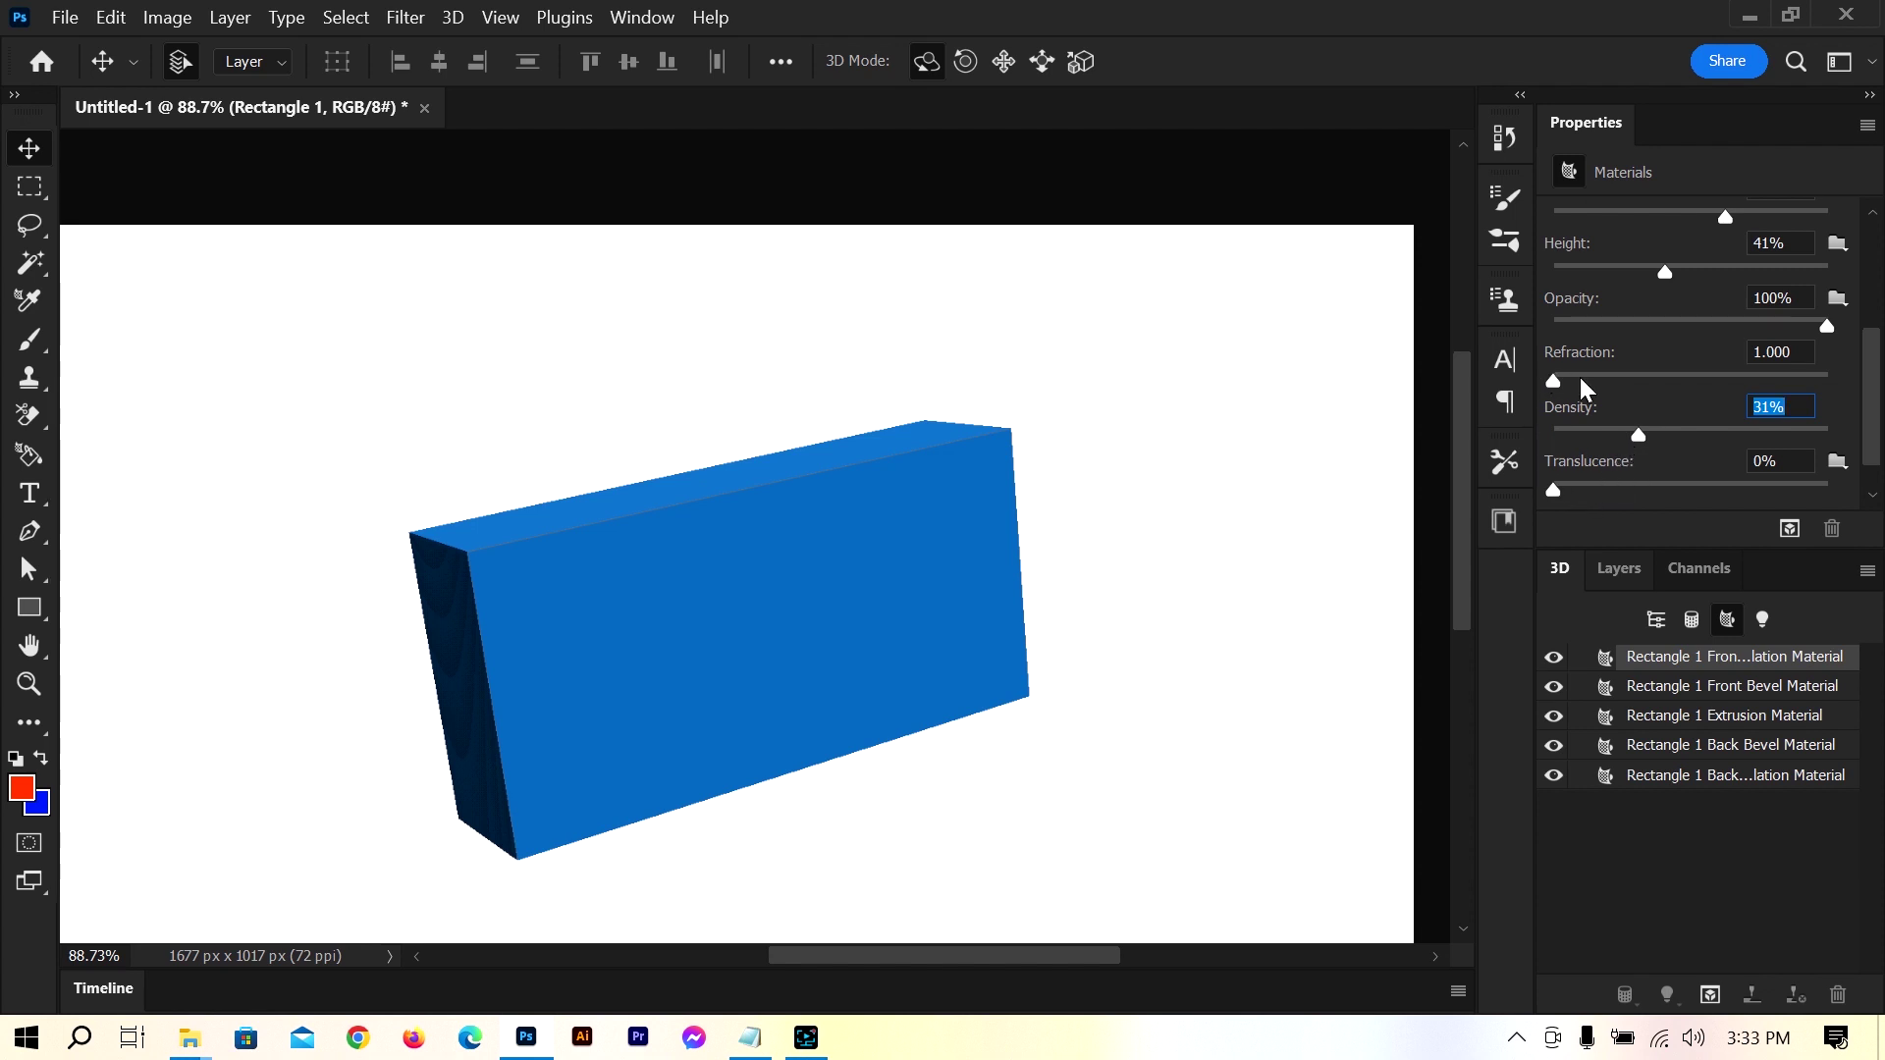
Apply the red fabric material preset with horizontal stripes to the block's front face
{"action": "scroll", "coordinate": [1588, 444], "scroll_direction": "down", "scroll_amount": 1}
{"action": "scroll", "coordinate": [1640, 399], "scroll_direction": "up", "scroll_amount": 4}
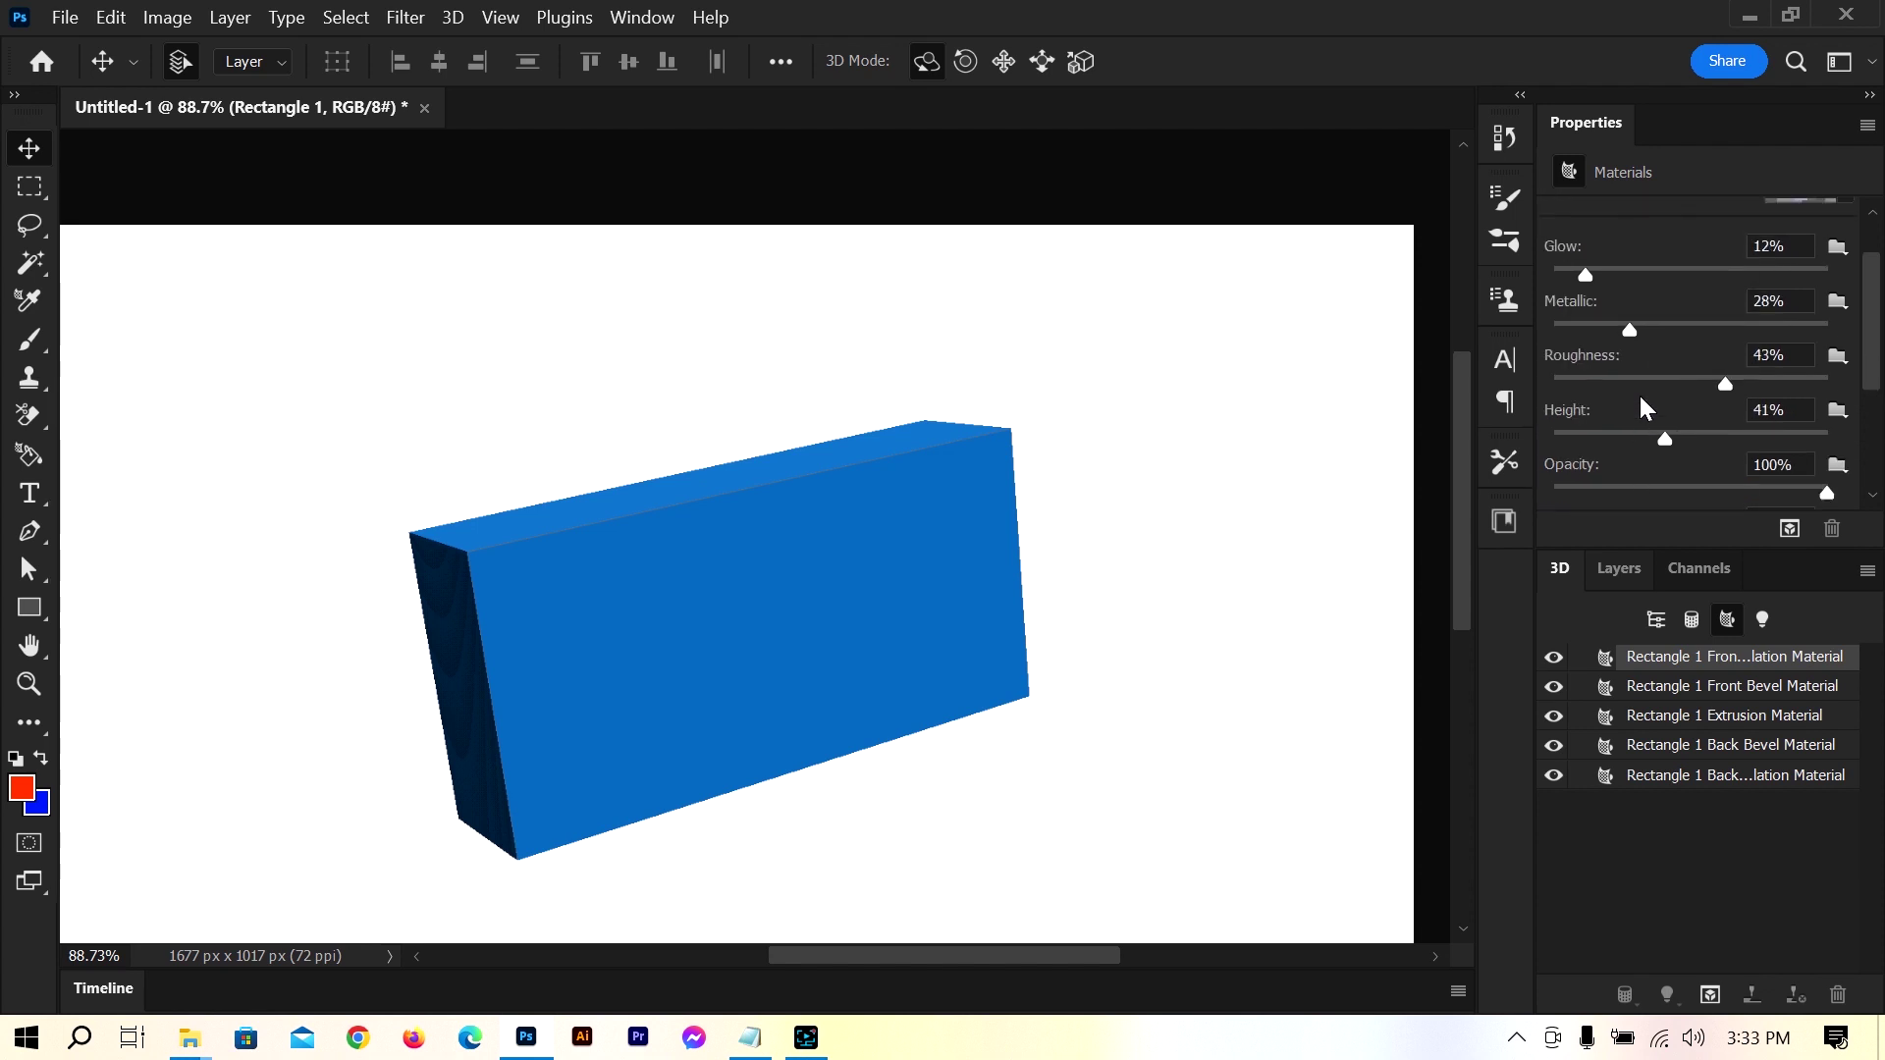
{"action": "scroll", "coordinate": [1642, 400], "scroll_direction": "up", "scroll_amount": 3}
{"action": "left_click", "coordinate": [1845, 237]}
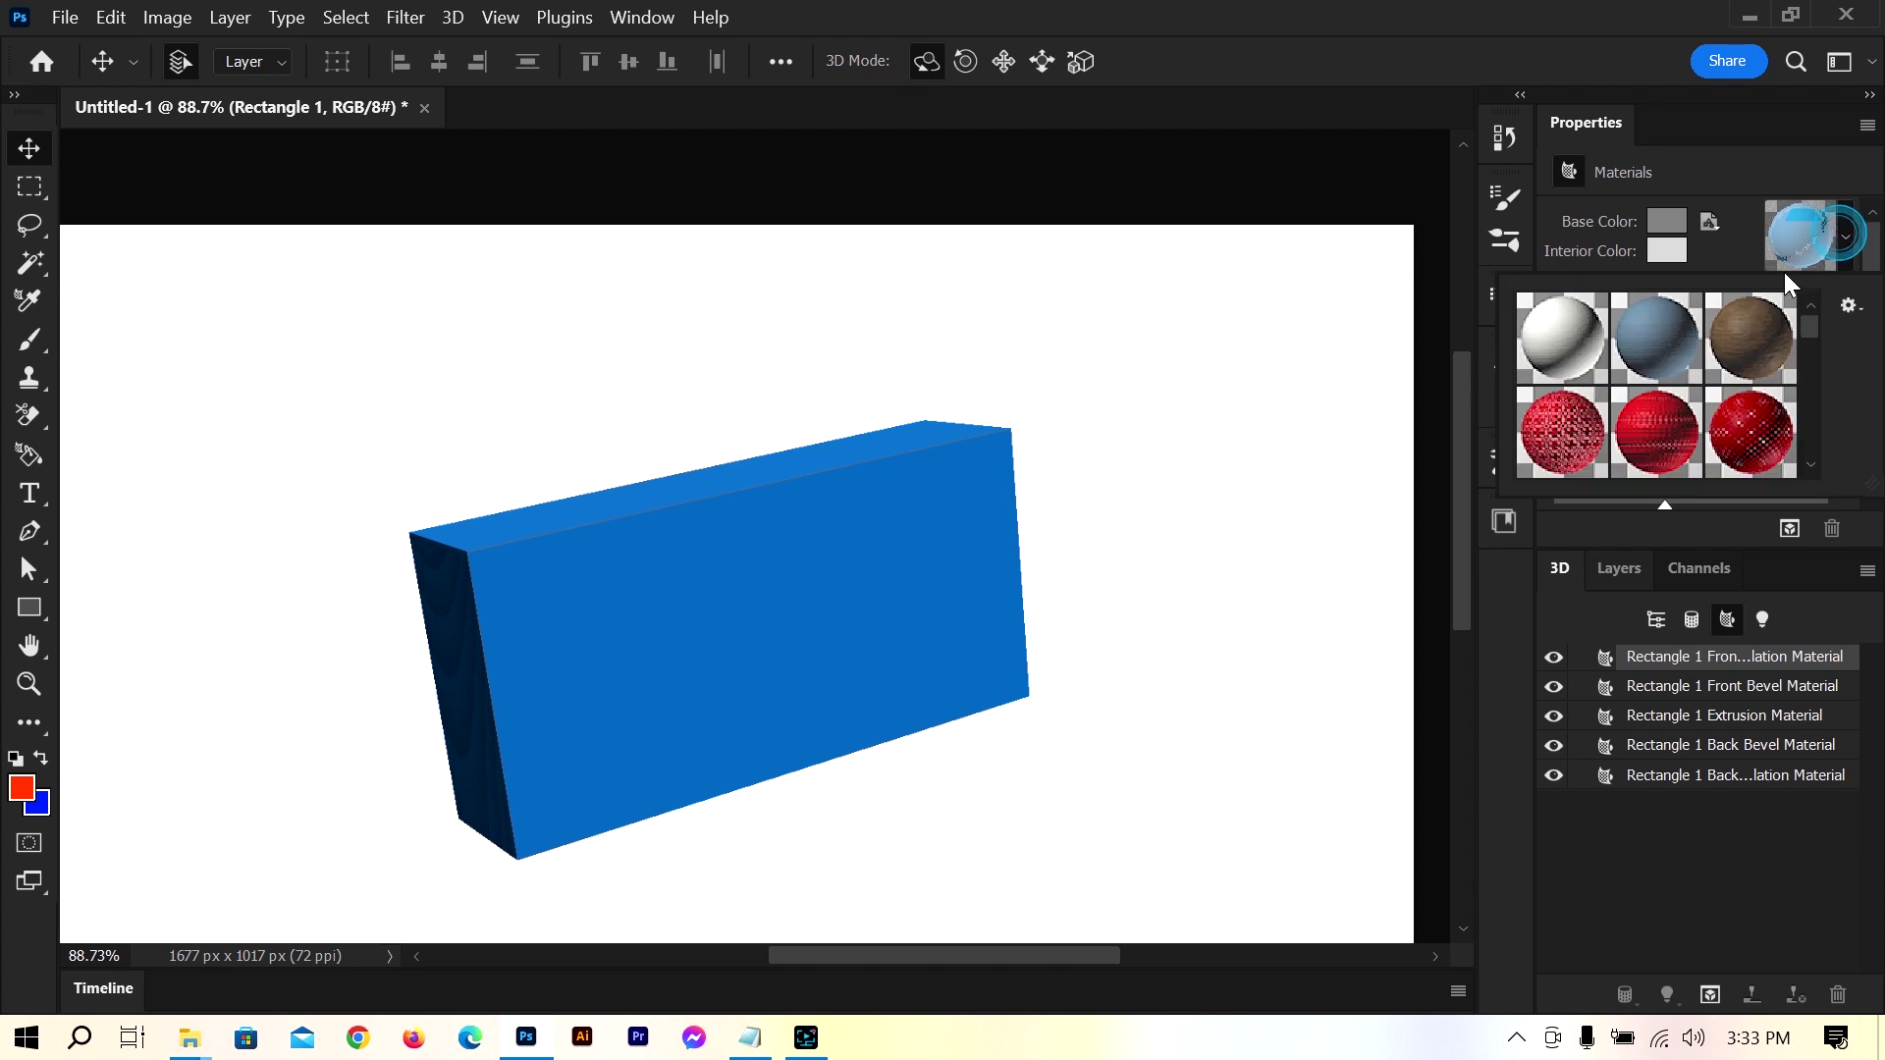
{"action": "left_click", "coordinate": [1654, 437]}
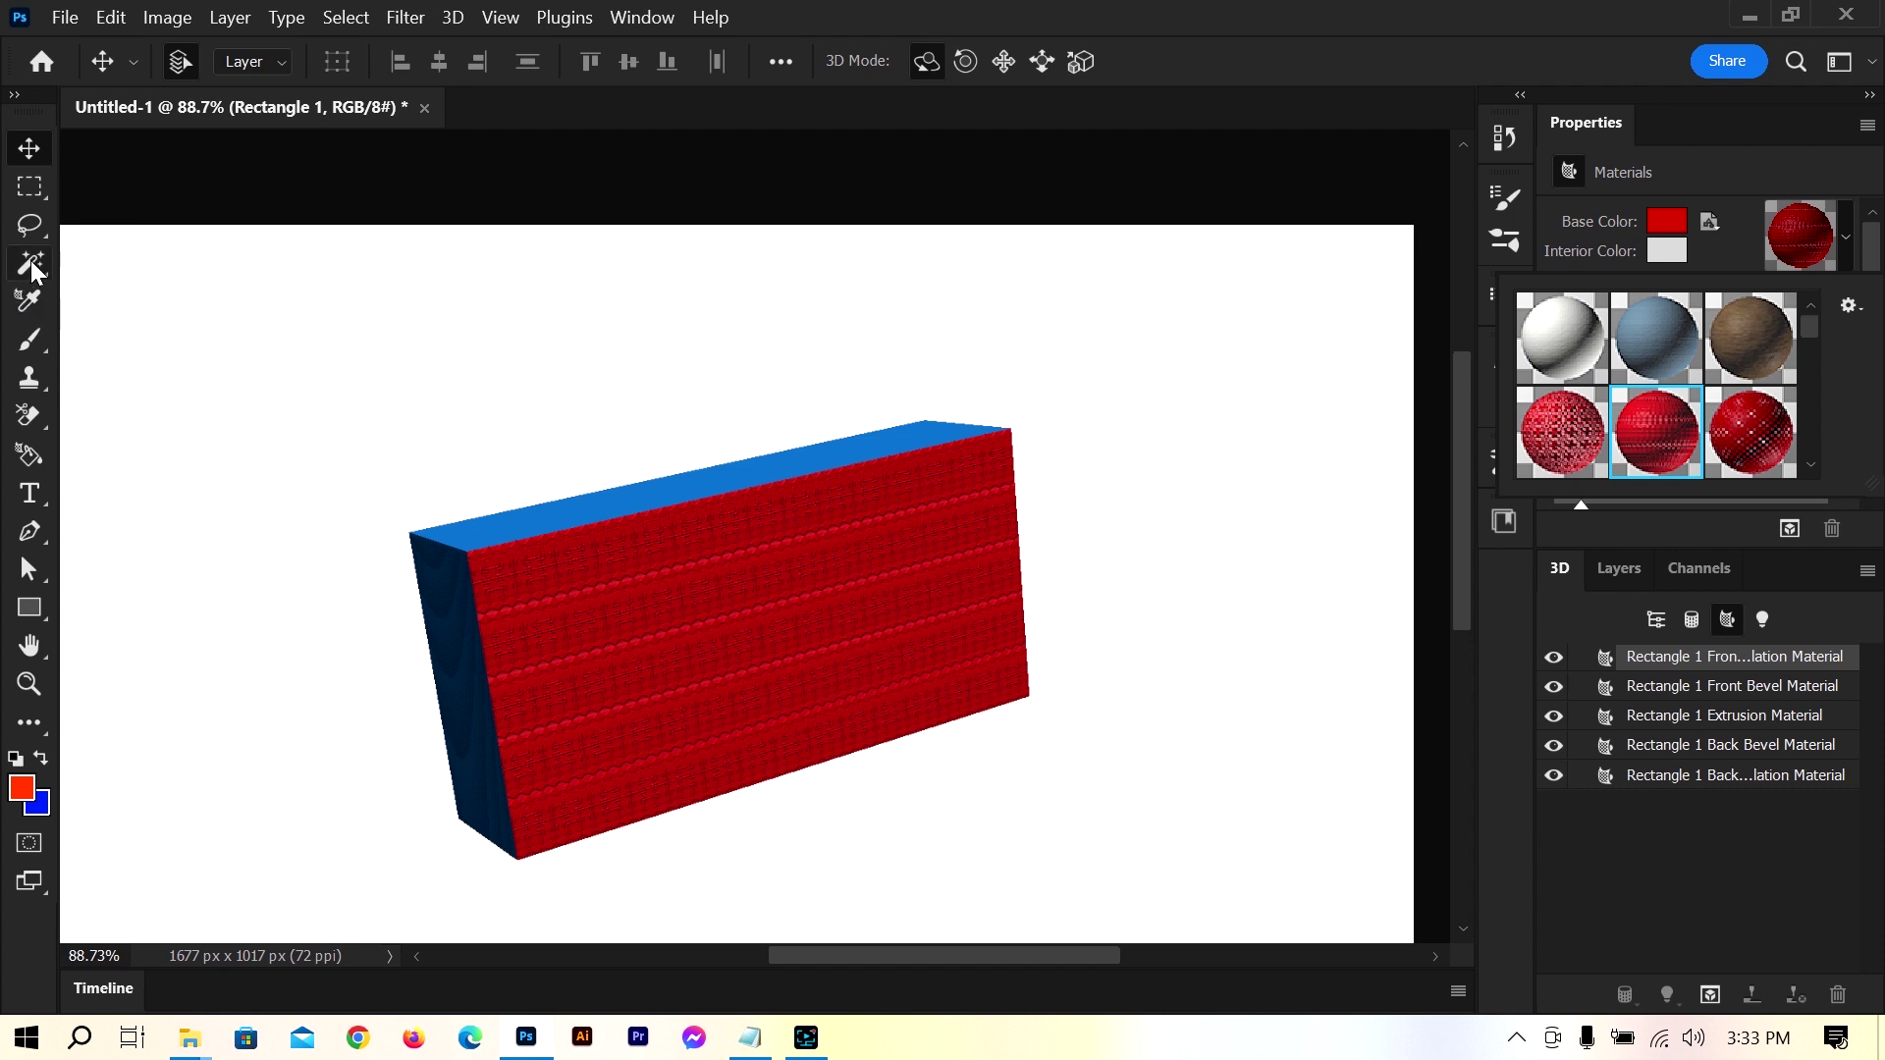
Try the green glass and orange-gold materials on the block's extruded sides, settling on the yellow metallic material
{"action": "left_click", "coordinate": [590, 503]}
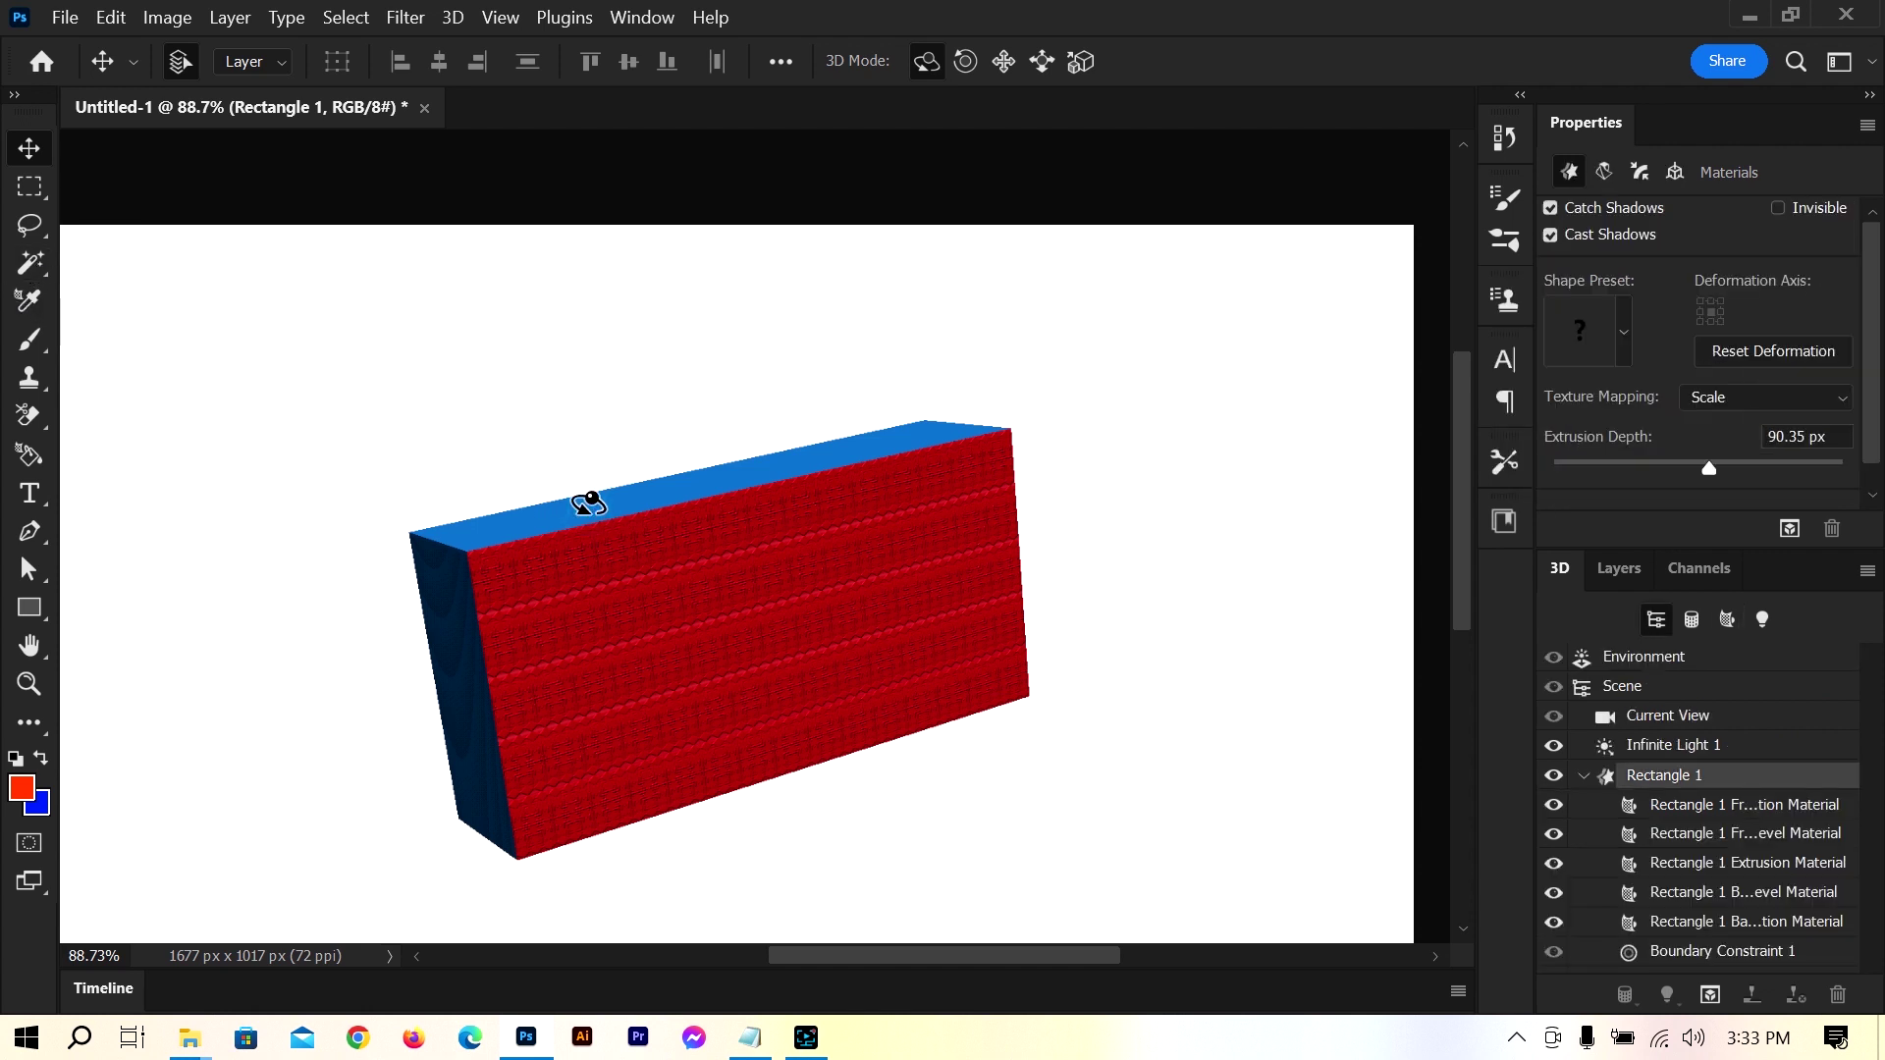
{"action": "left_click", "coordinate": [591, 509]}
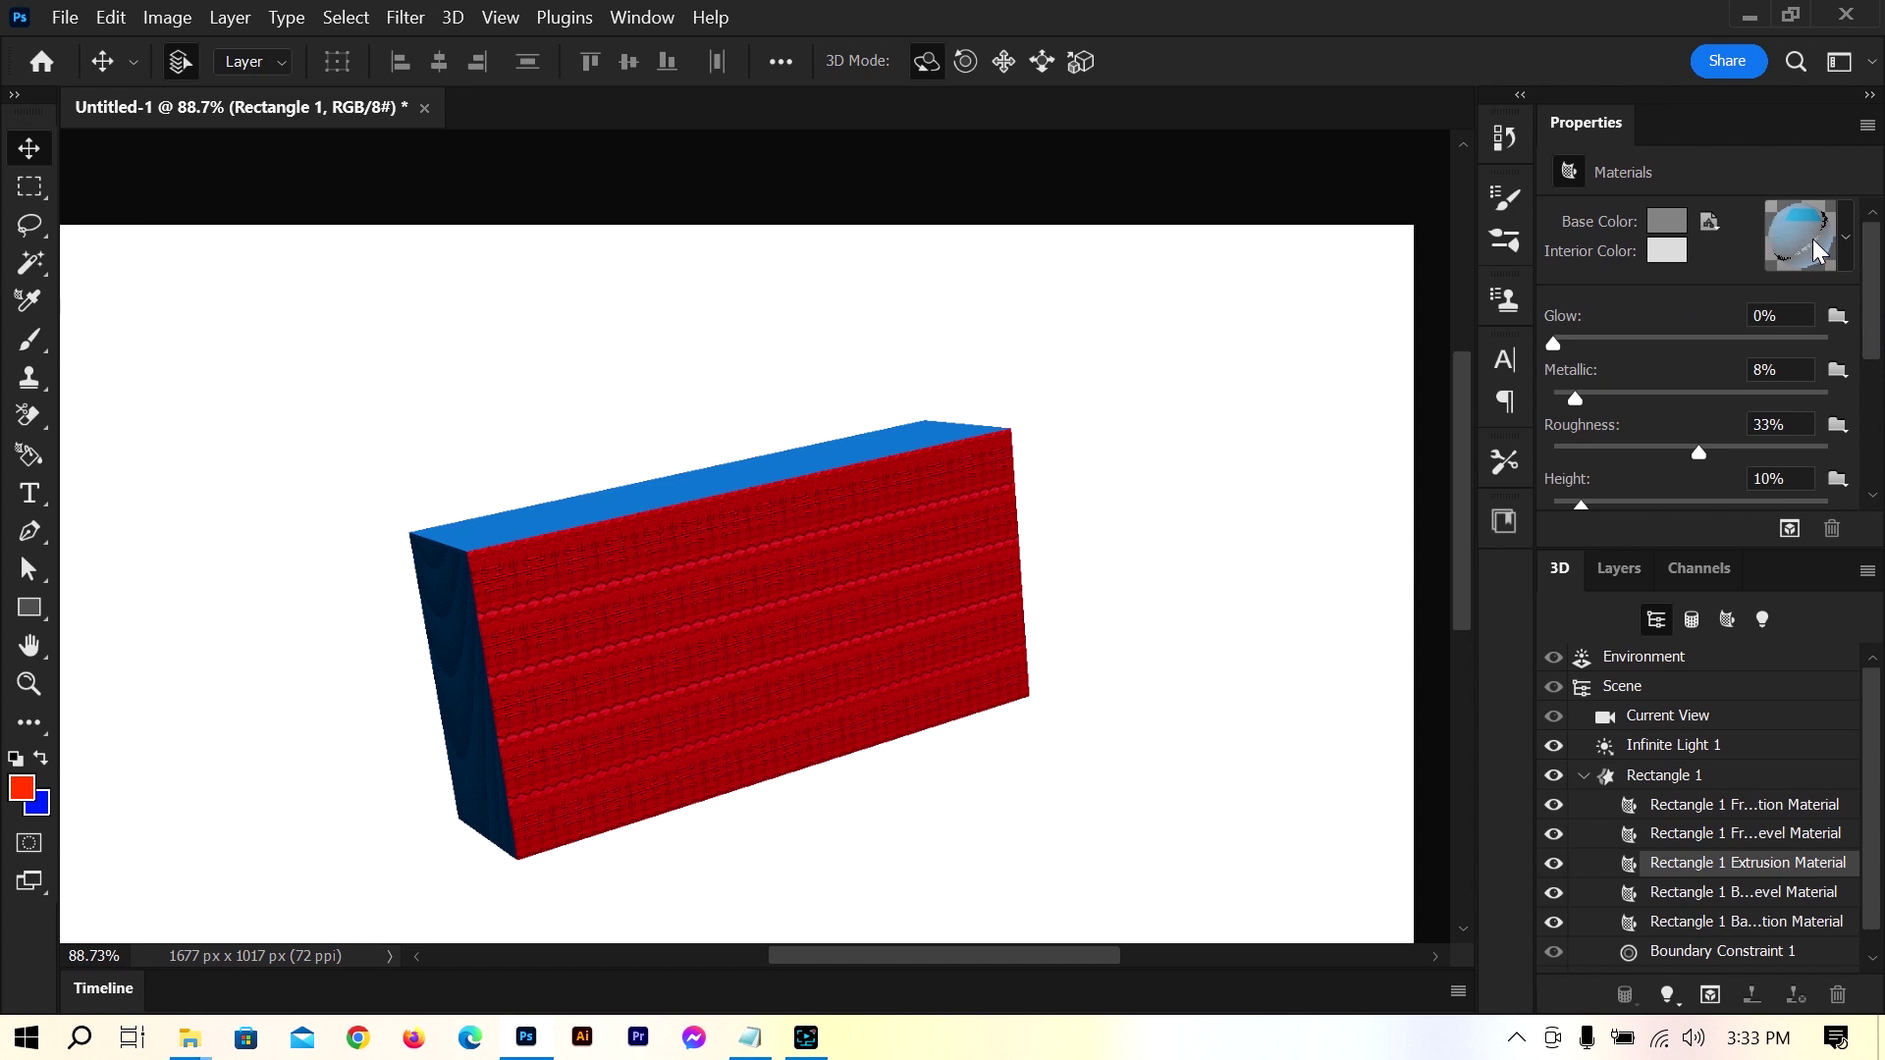
{"action": "left_click", "coordinate": [1842, 257]}
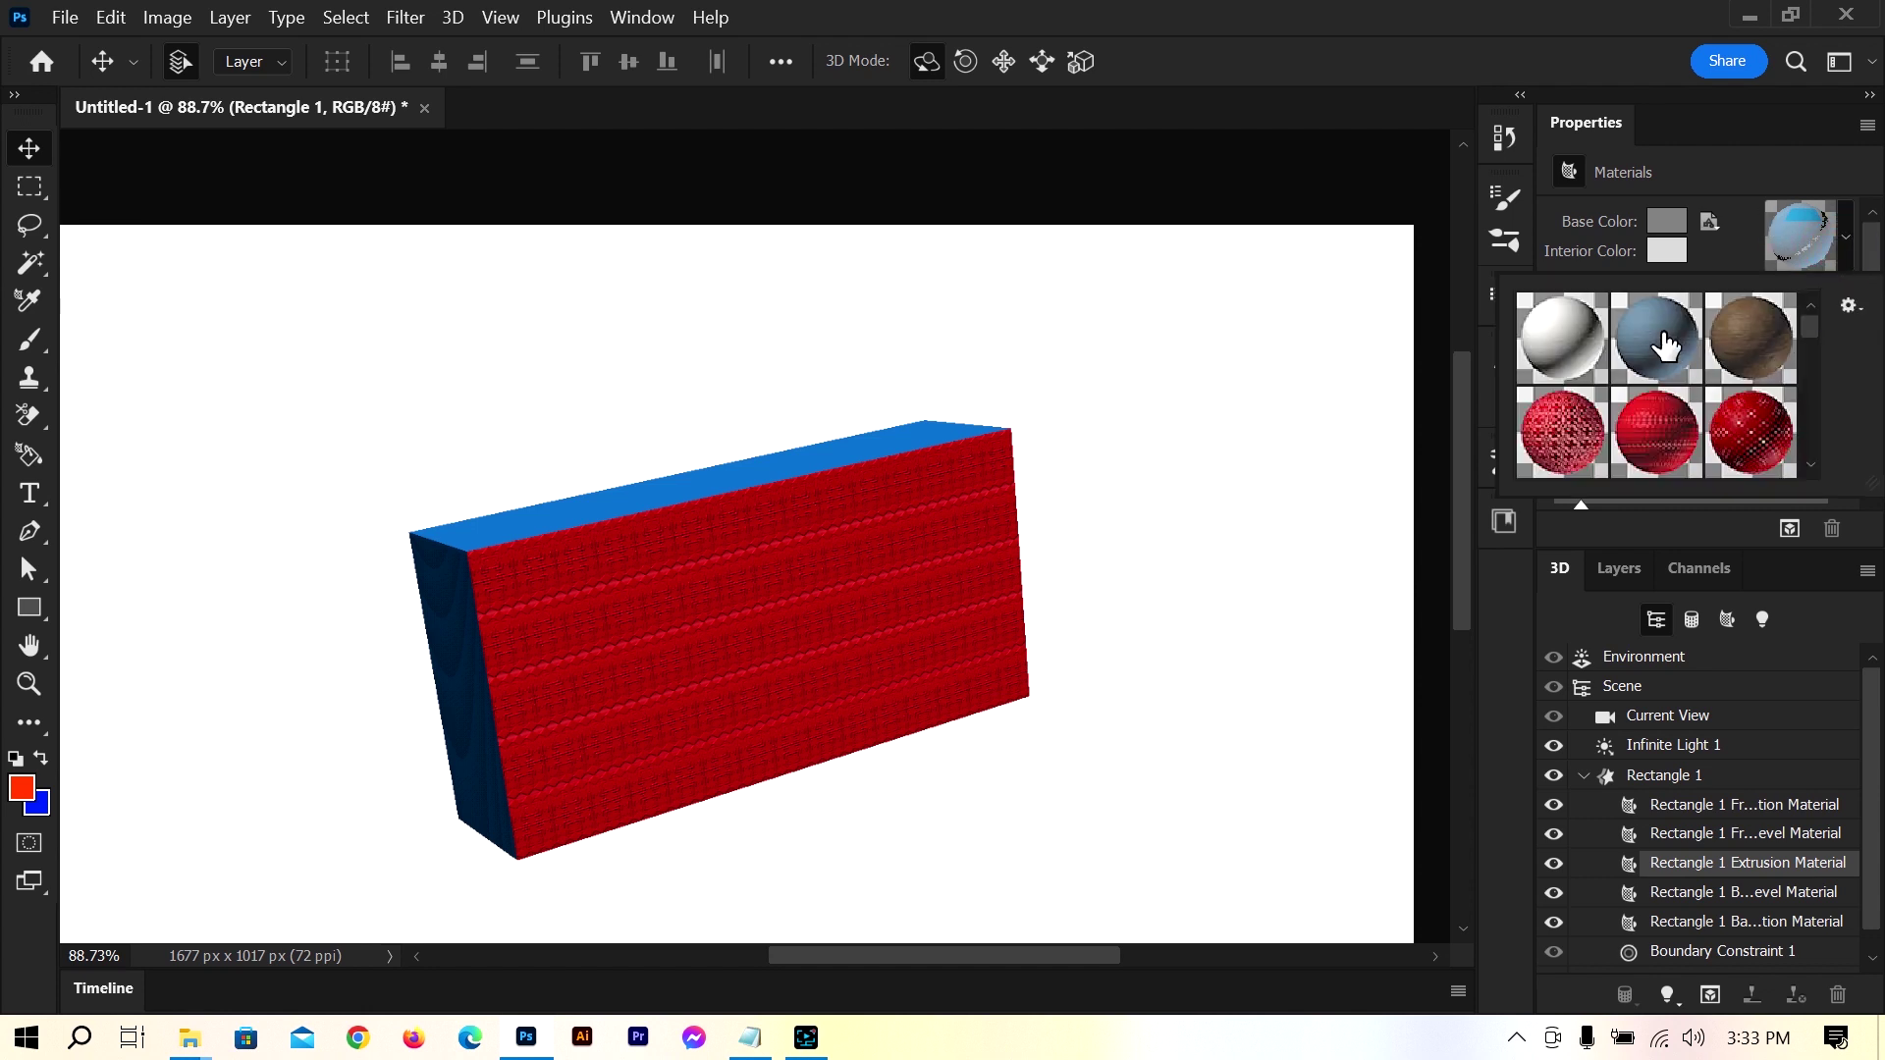
{"action": "scroll", "coordinate": [1649, 390], "scroll_direction": "down", "scroll_amount": 1}
{"action": "left_click", "coordinate": [1559, 425]}
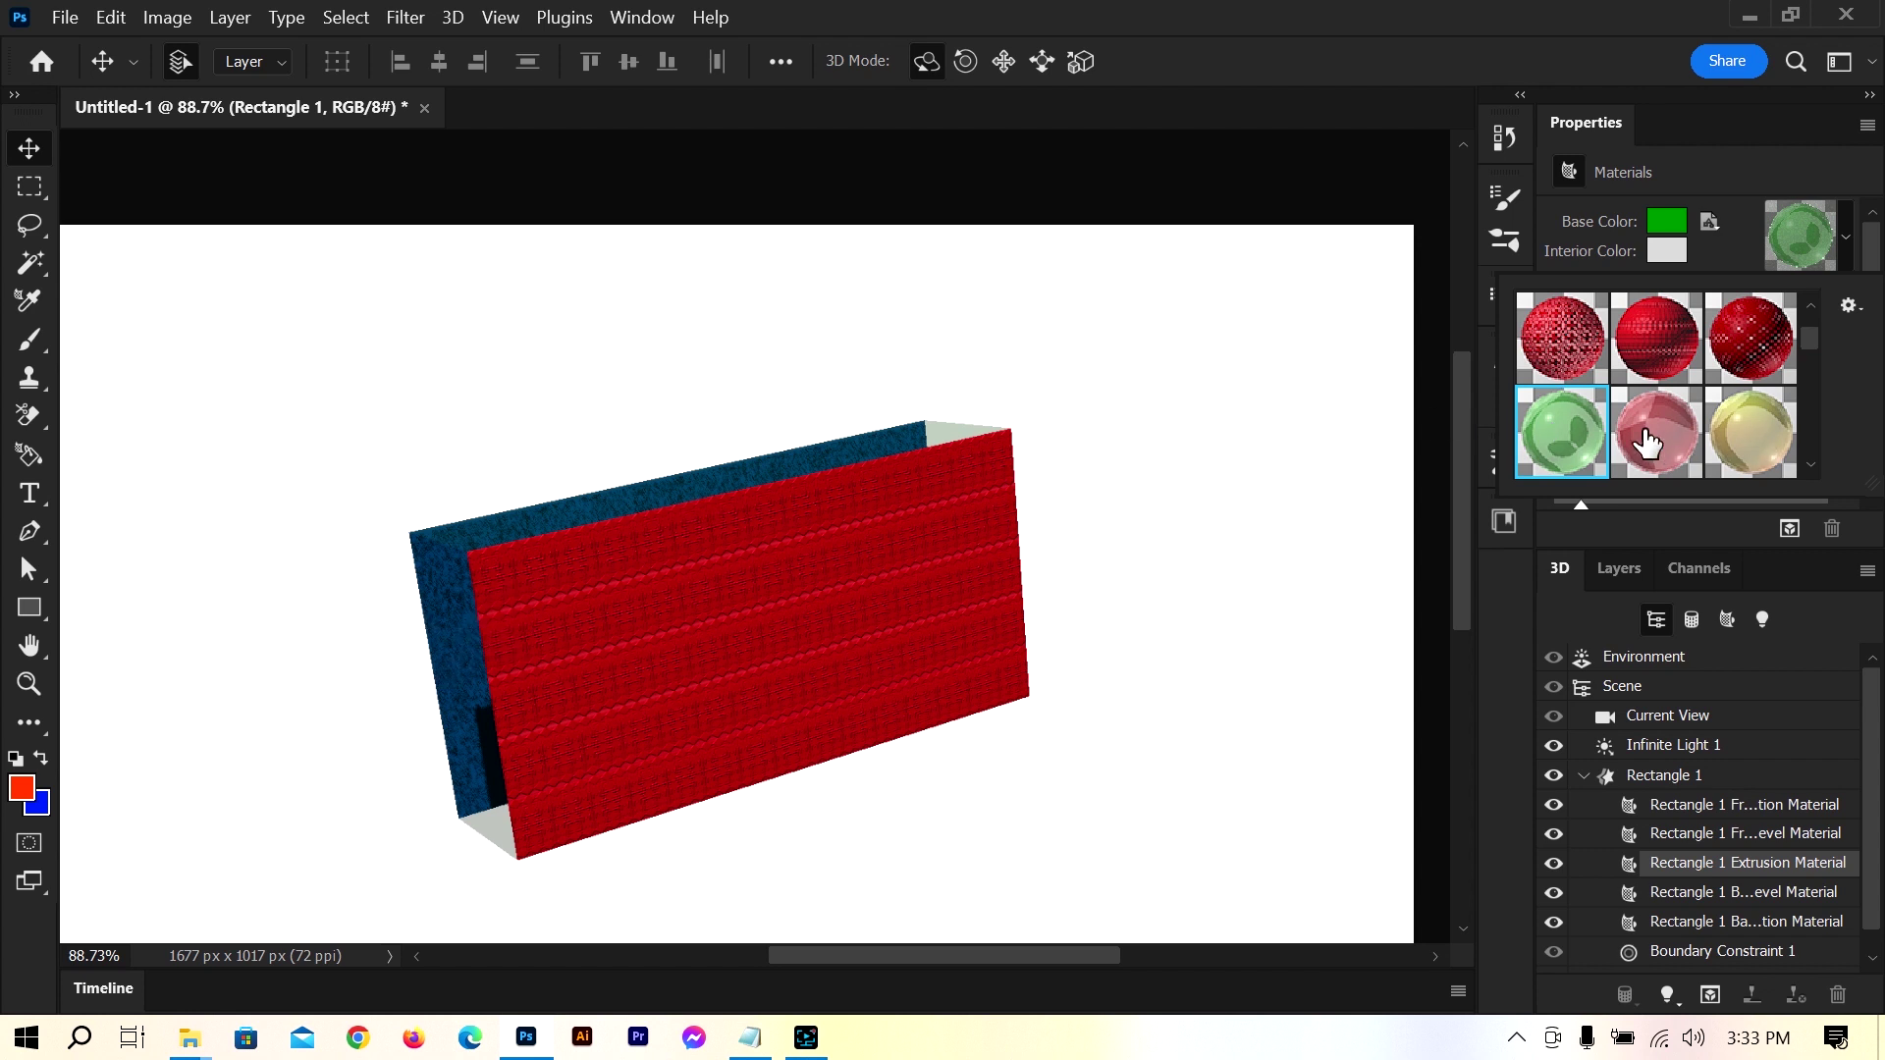
{"action": "scroll", "coordinate": [1669, 437], "scroll_direction": "down", "scroll_amount": 1}
{"action": "scroll", "coordinate": [1676, 432], "scroll_direction": "down", "scroll_amount": 2}
{"action": "left_click", "coordinate": [1674, 414]}
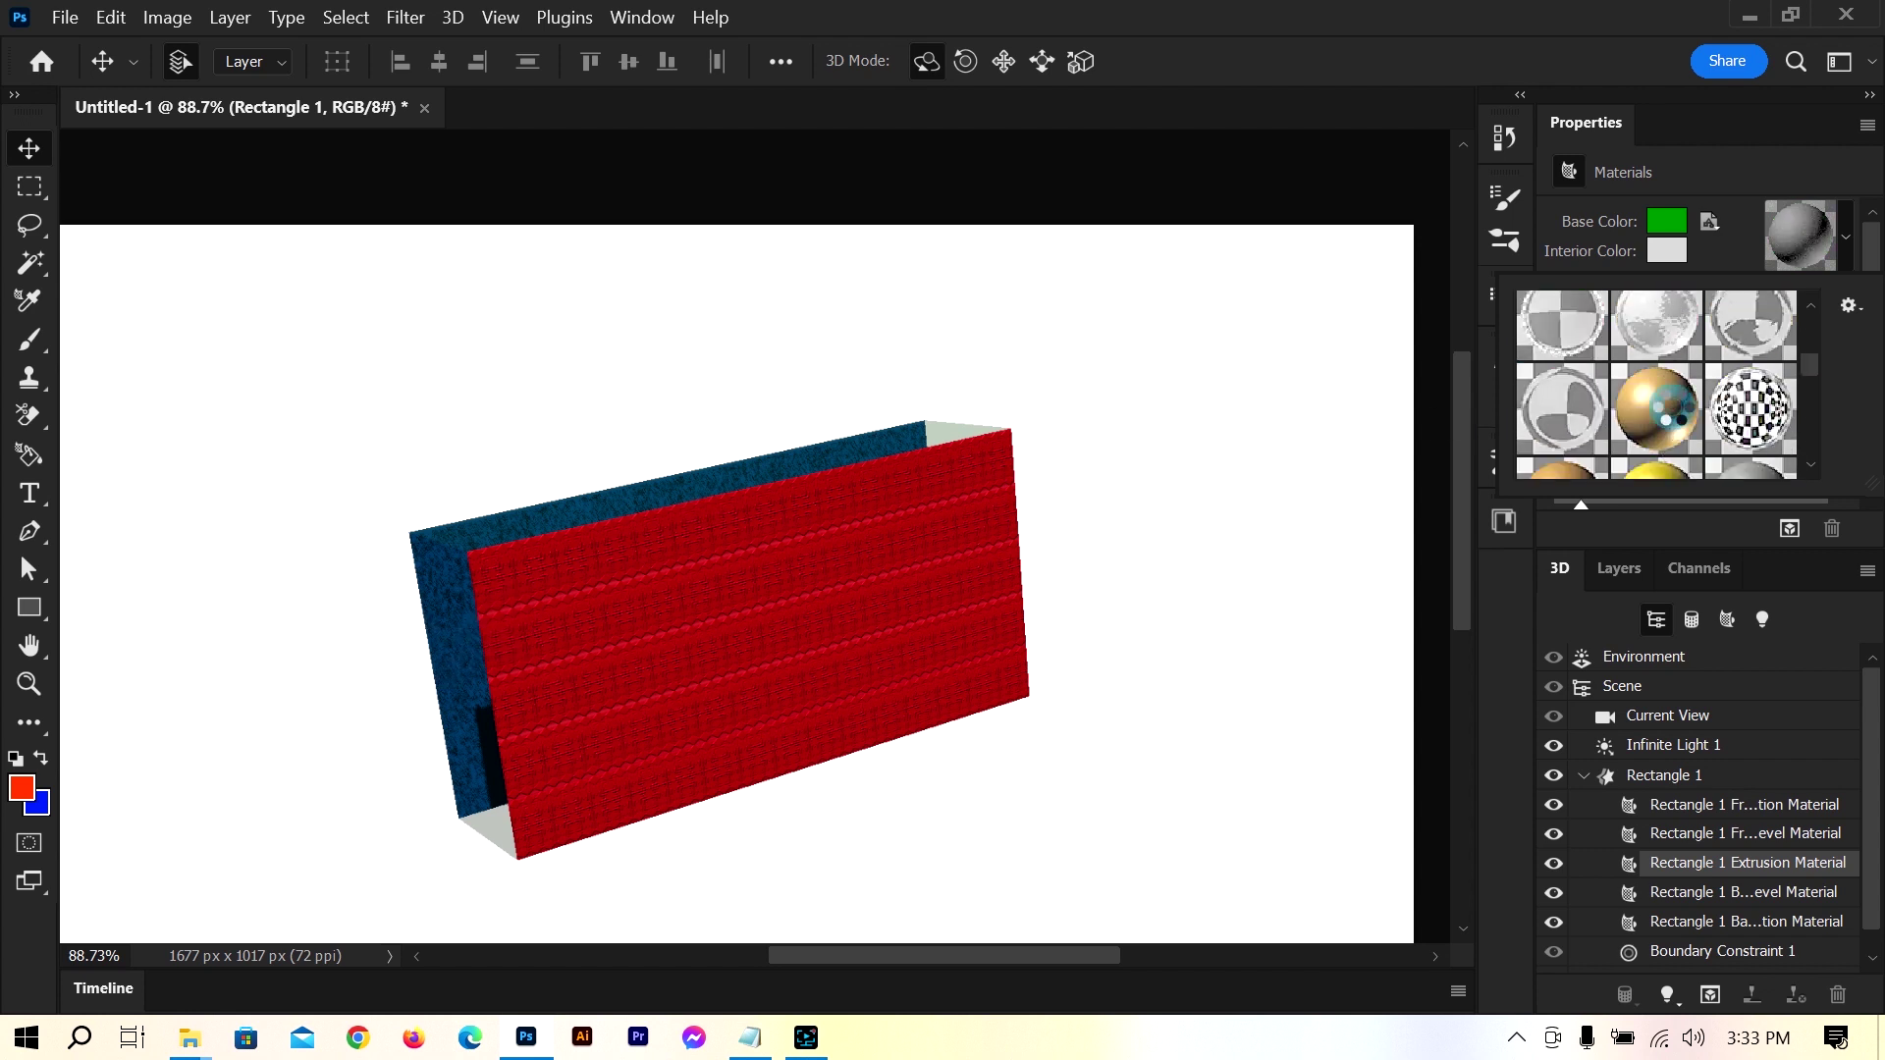
{"action": "left_click", "coordinate": [1654, 469]}
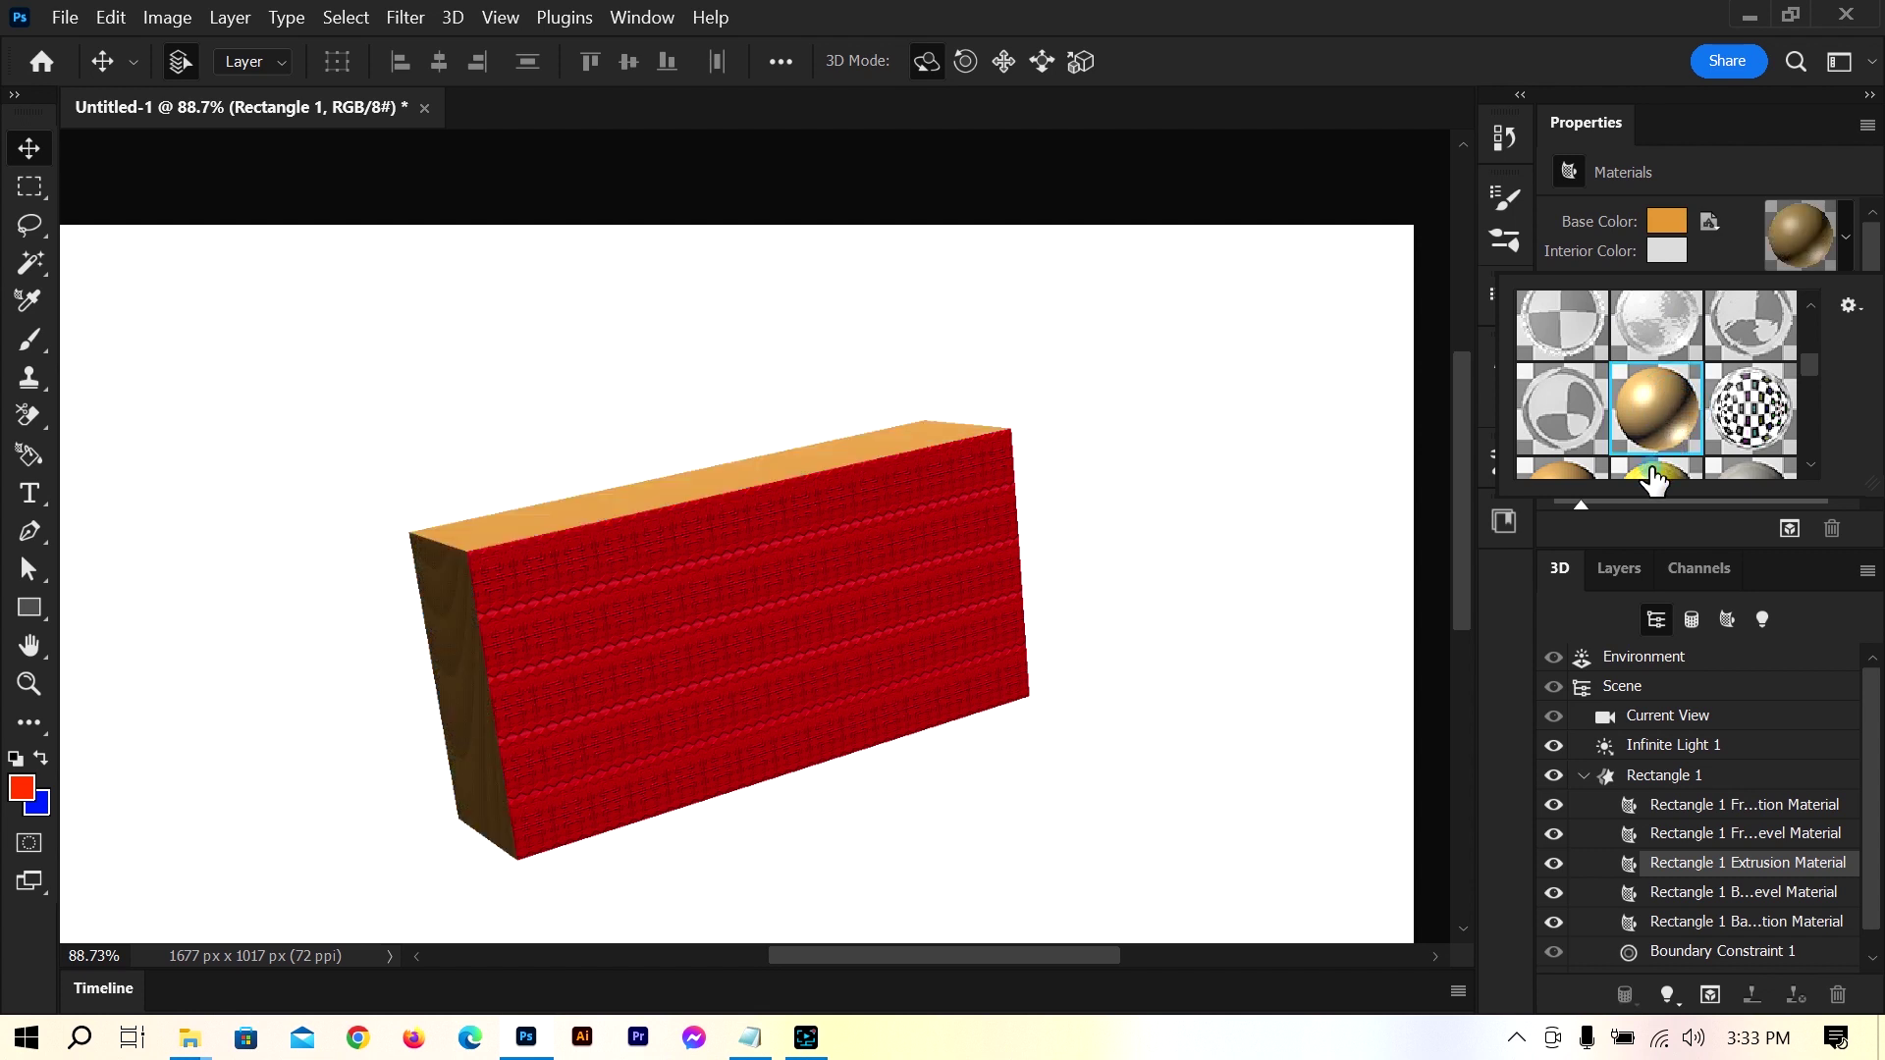
Apply the dark granite material to the block's extruded sides
{"action": "scroll", "coordinate": [549, 574], "scroll_direction": "down", "scroll_amount": 2}
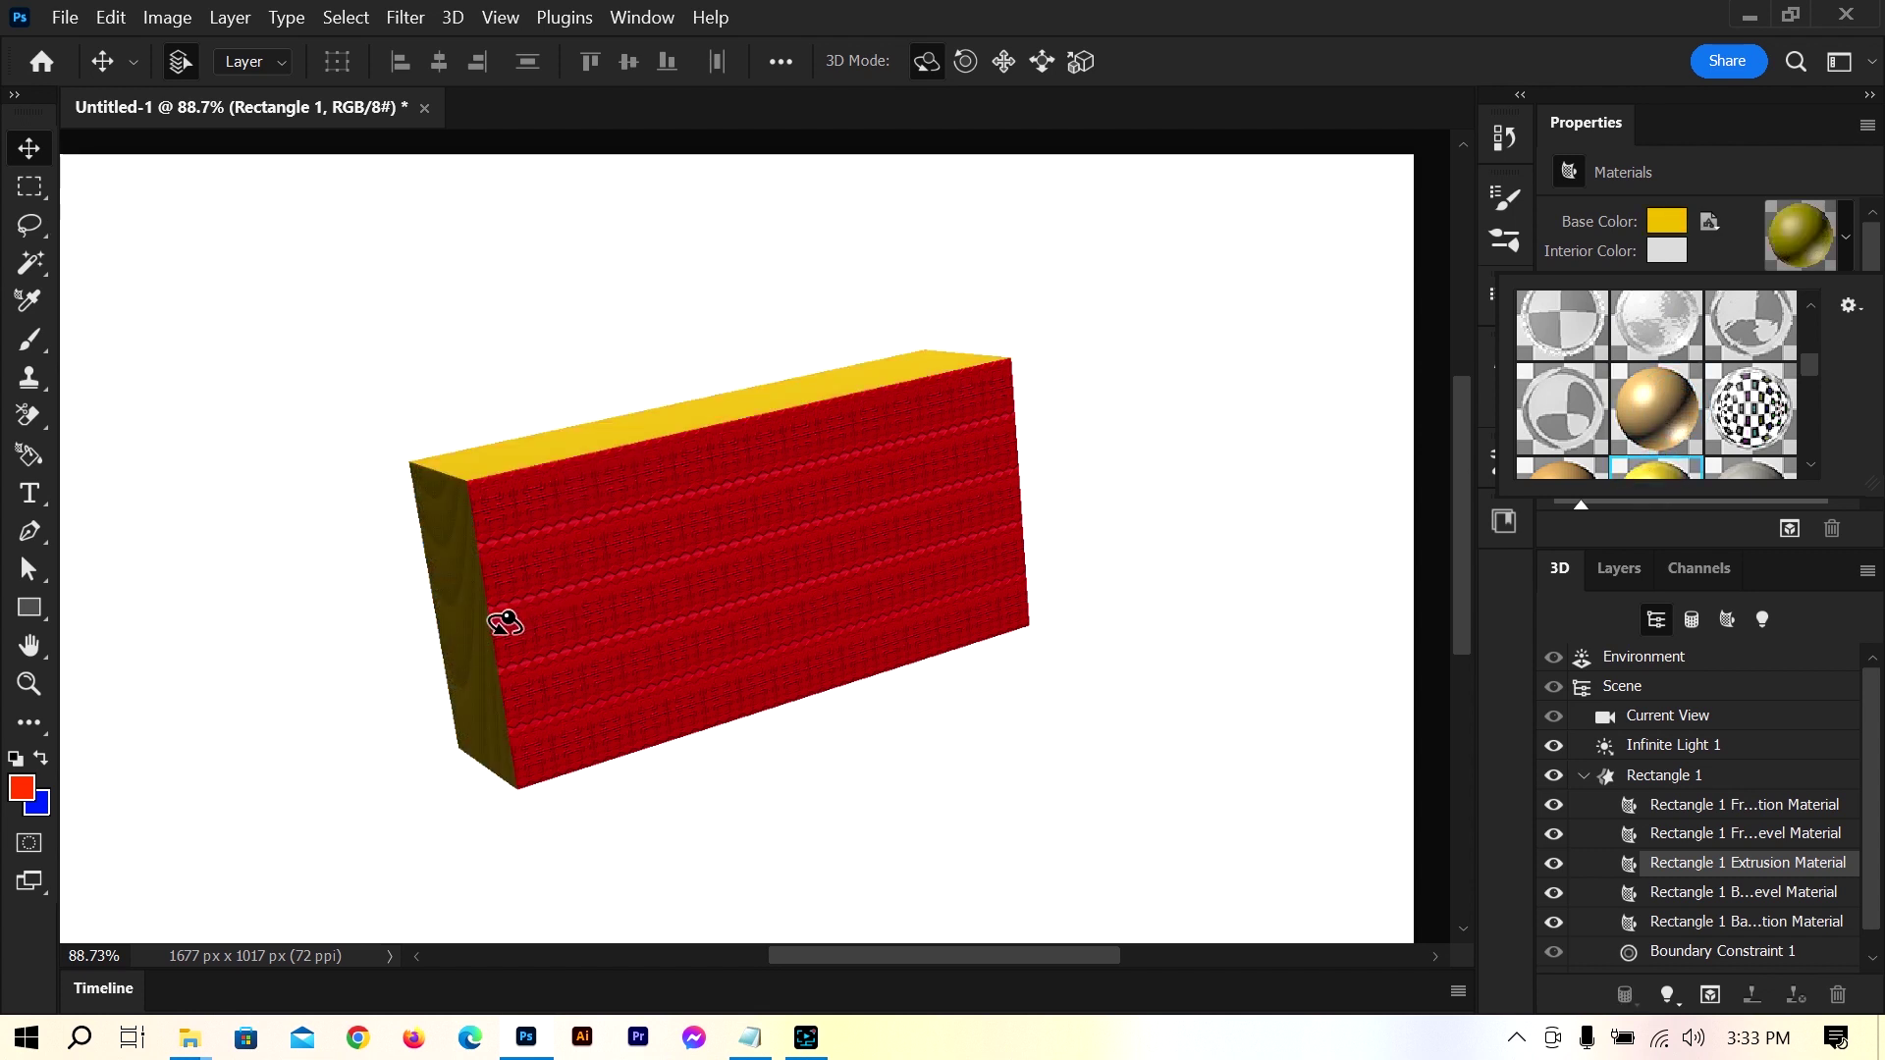
{"action": "scroll", "coordinate": [454, 509], "scroll_direction": "up", "scroll_amount": 1}
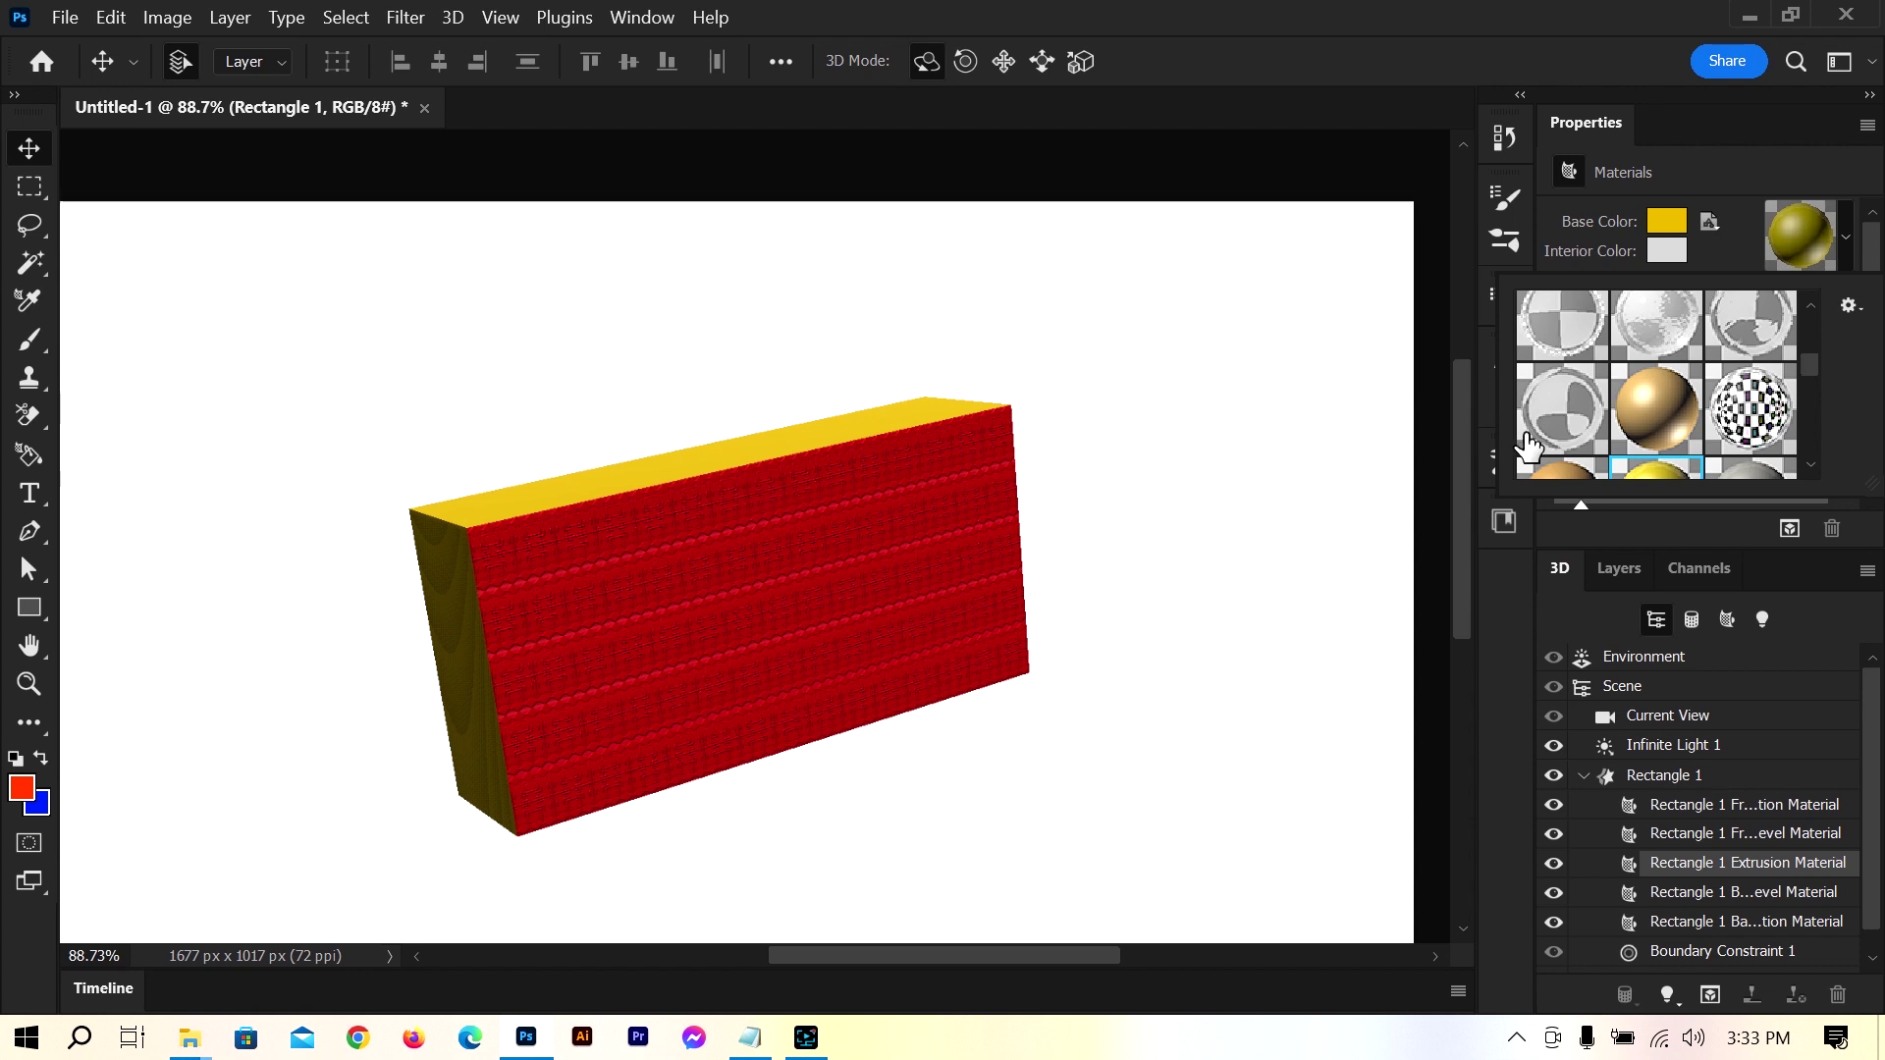
{"action": "scroll", "coordinate": [1691, 410], "scroll_direction": "down", "scroll_amount": 1}
{"action": "scroll", "coordinate": [1691, 411], "scroll_direction": "down", "scroll_amount": 5}
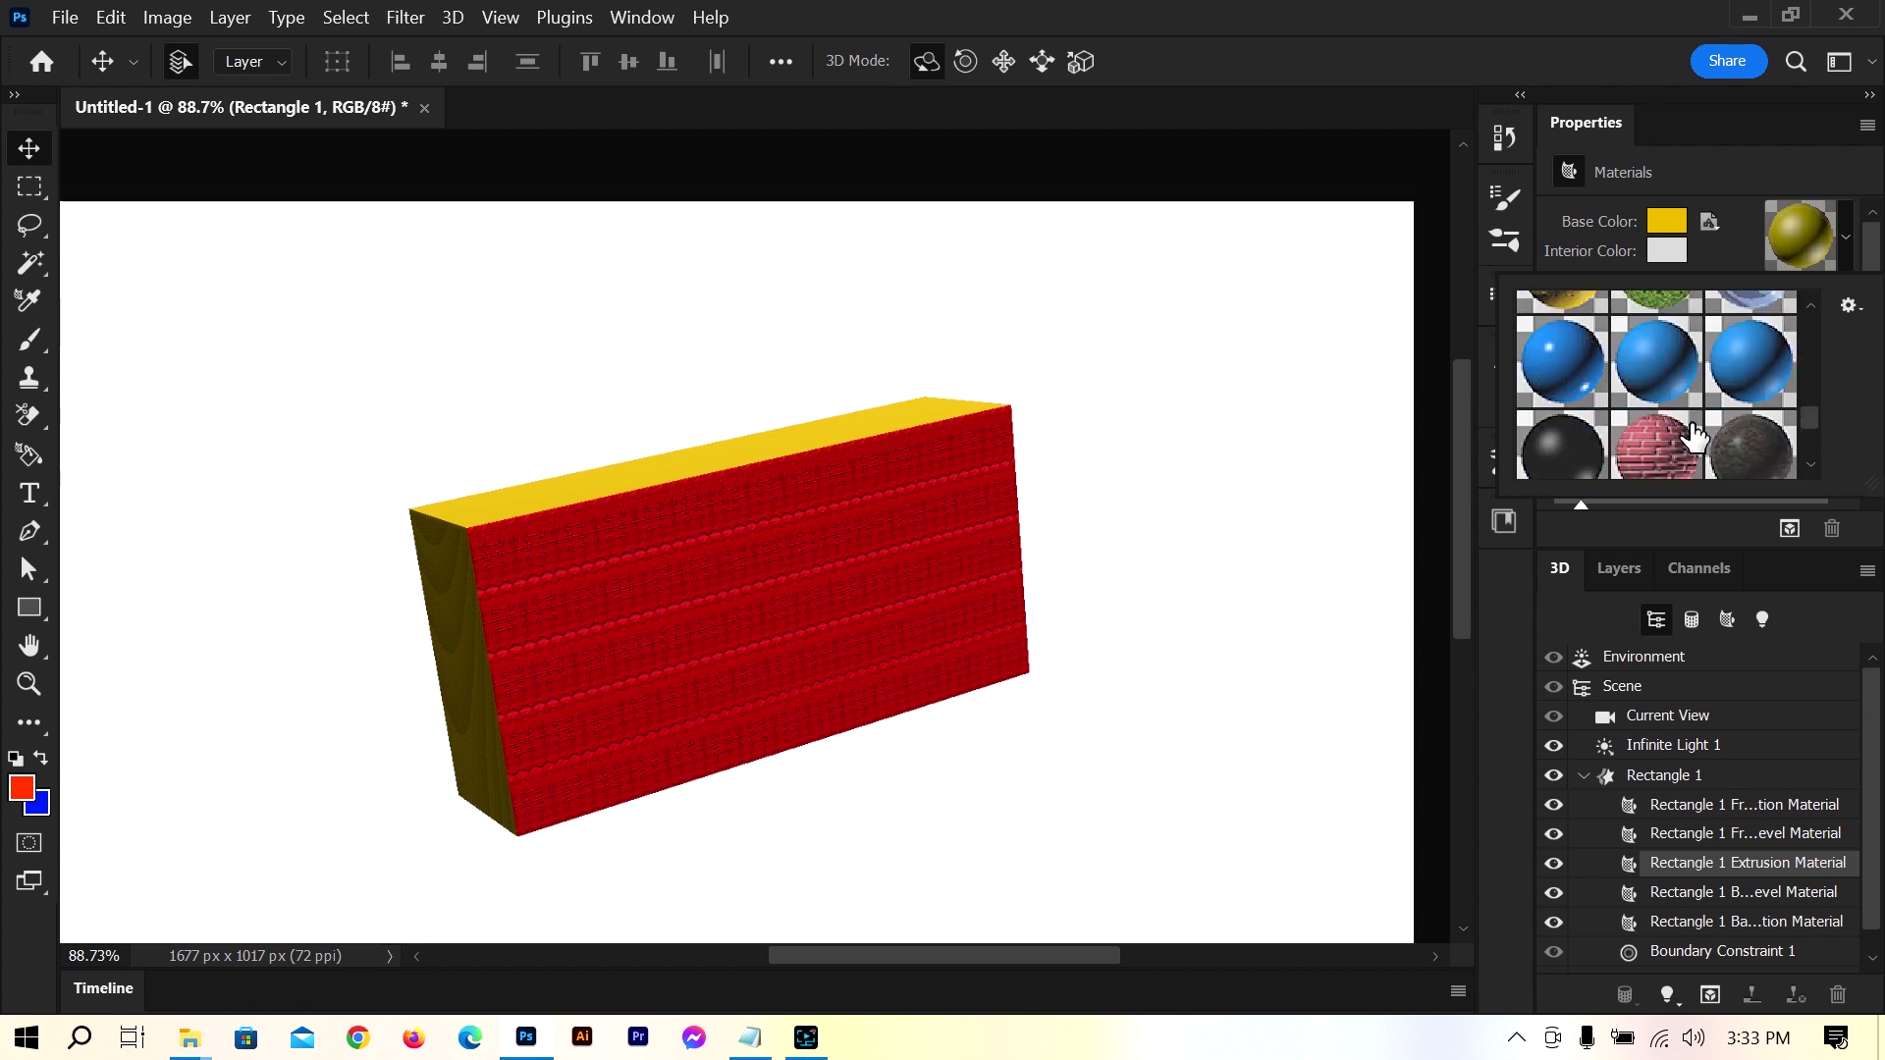
{"action": "scroll", "coordinate": [1681, 429], "scroll_direction": "up", "scroll_amount": 1}
{"action": "left_click", "coordinate": [1666, 376]}
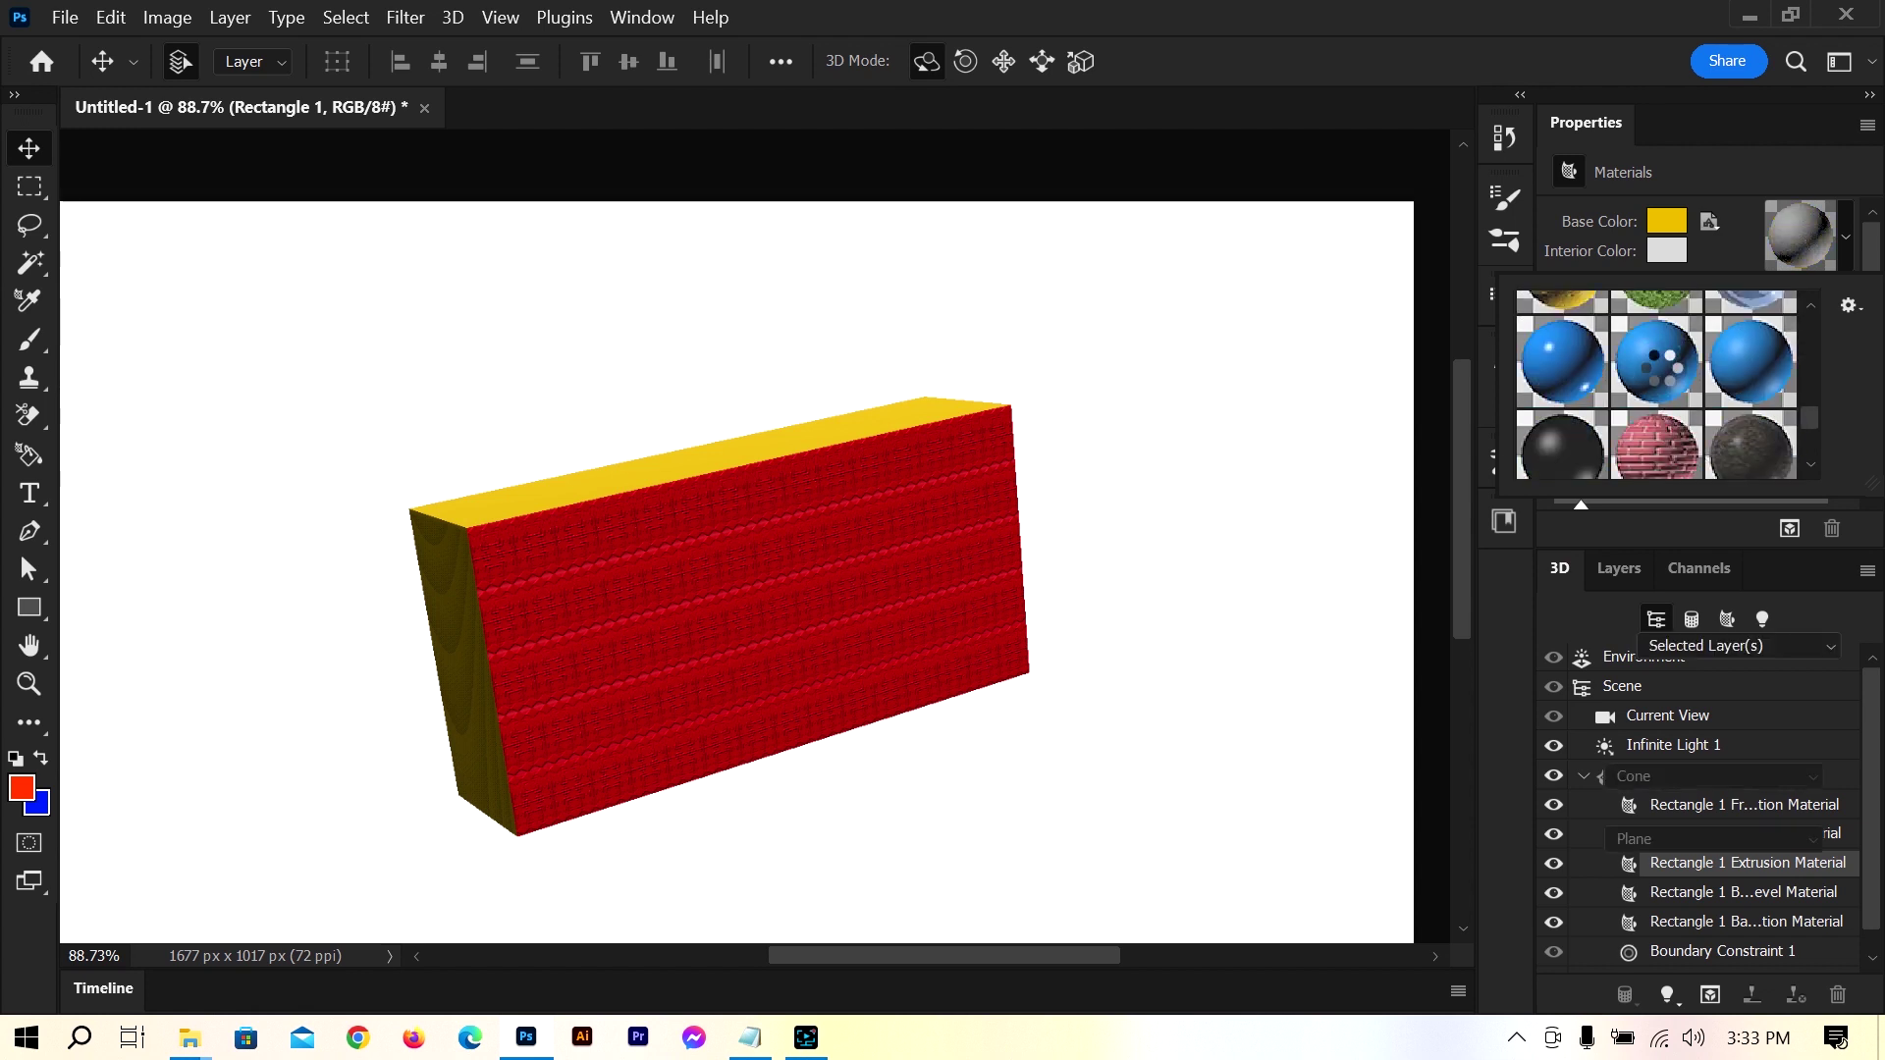
{"action": "left_click", "coordinate": [1758, 446]}
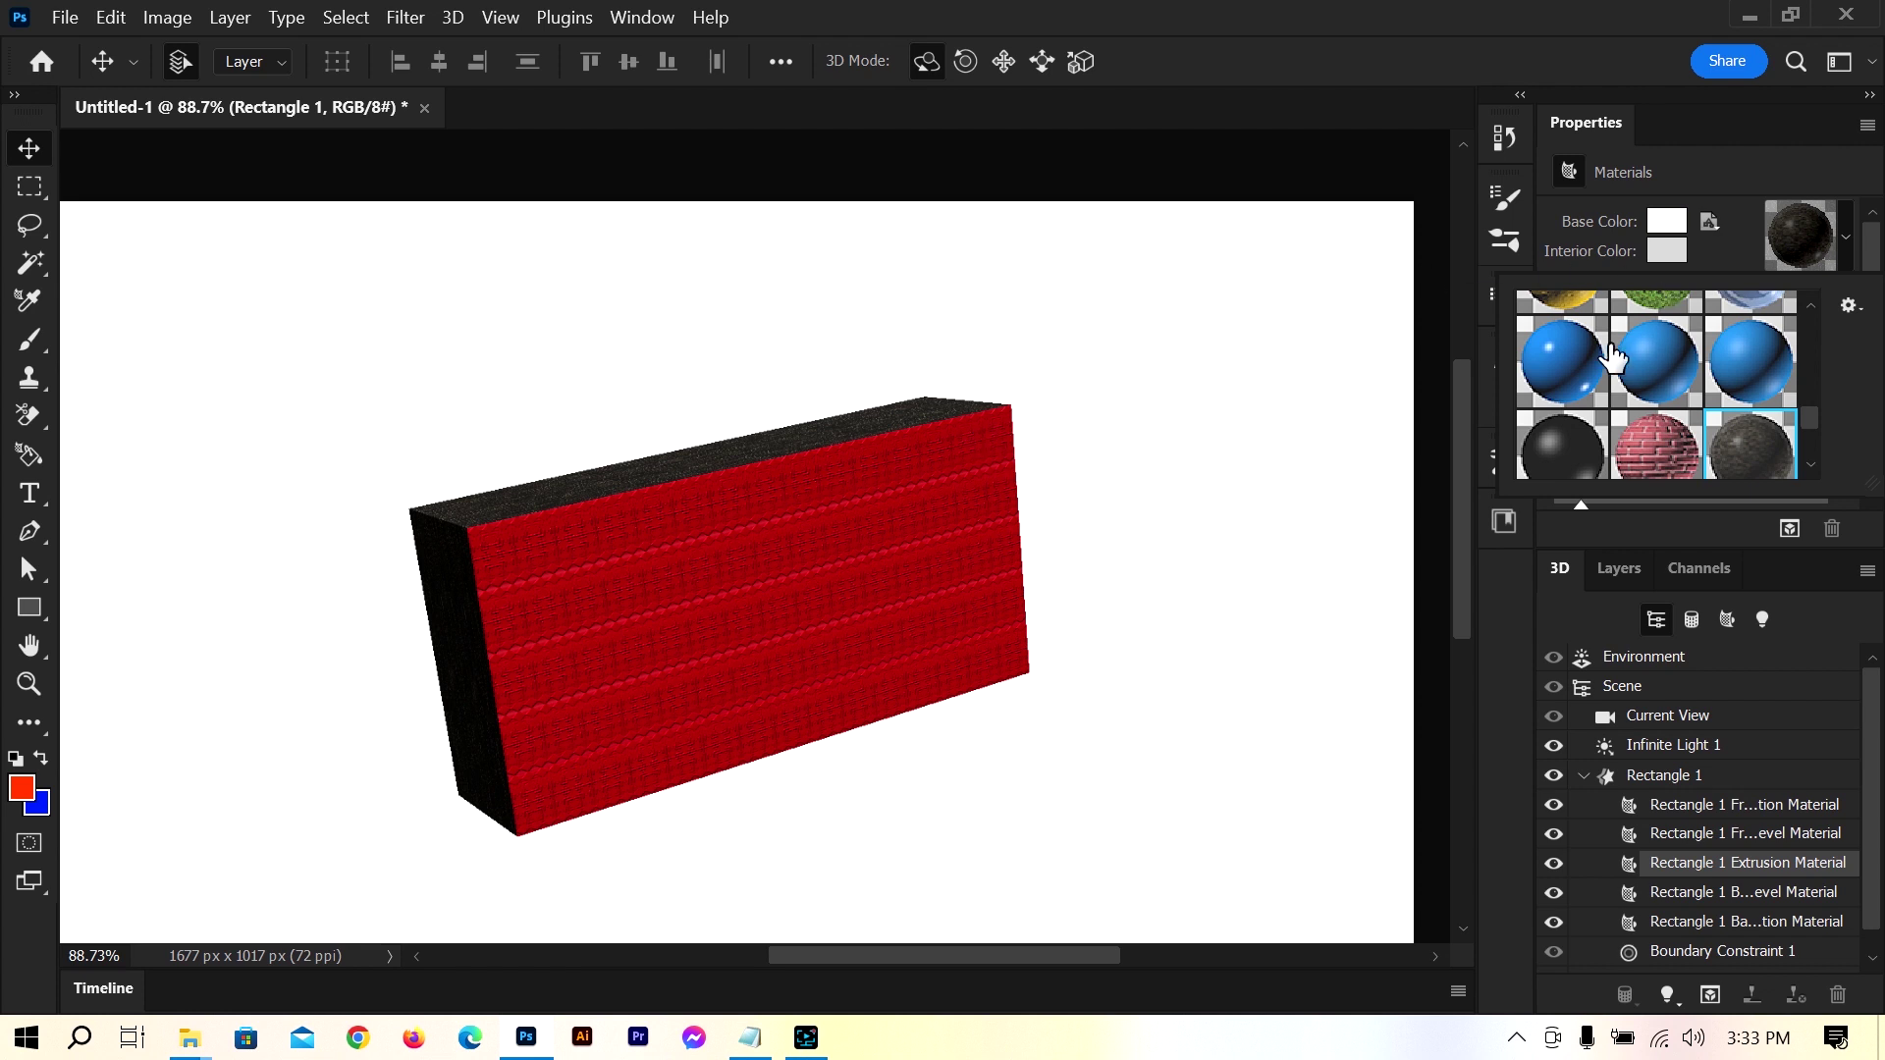
Delete the Rectangle 1 layer holding the 3D block
{"action": "left_click", "coordinate": [1618, 568]}
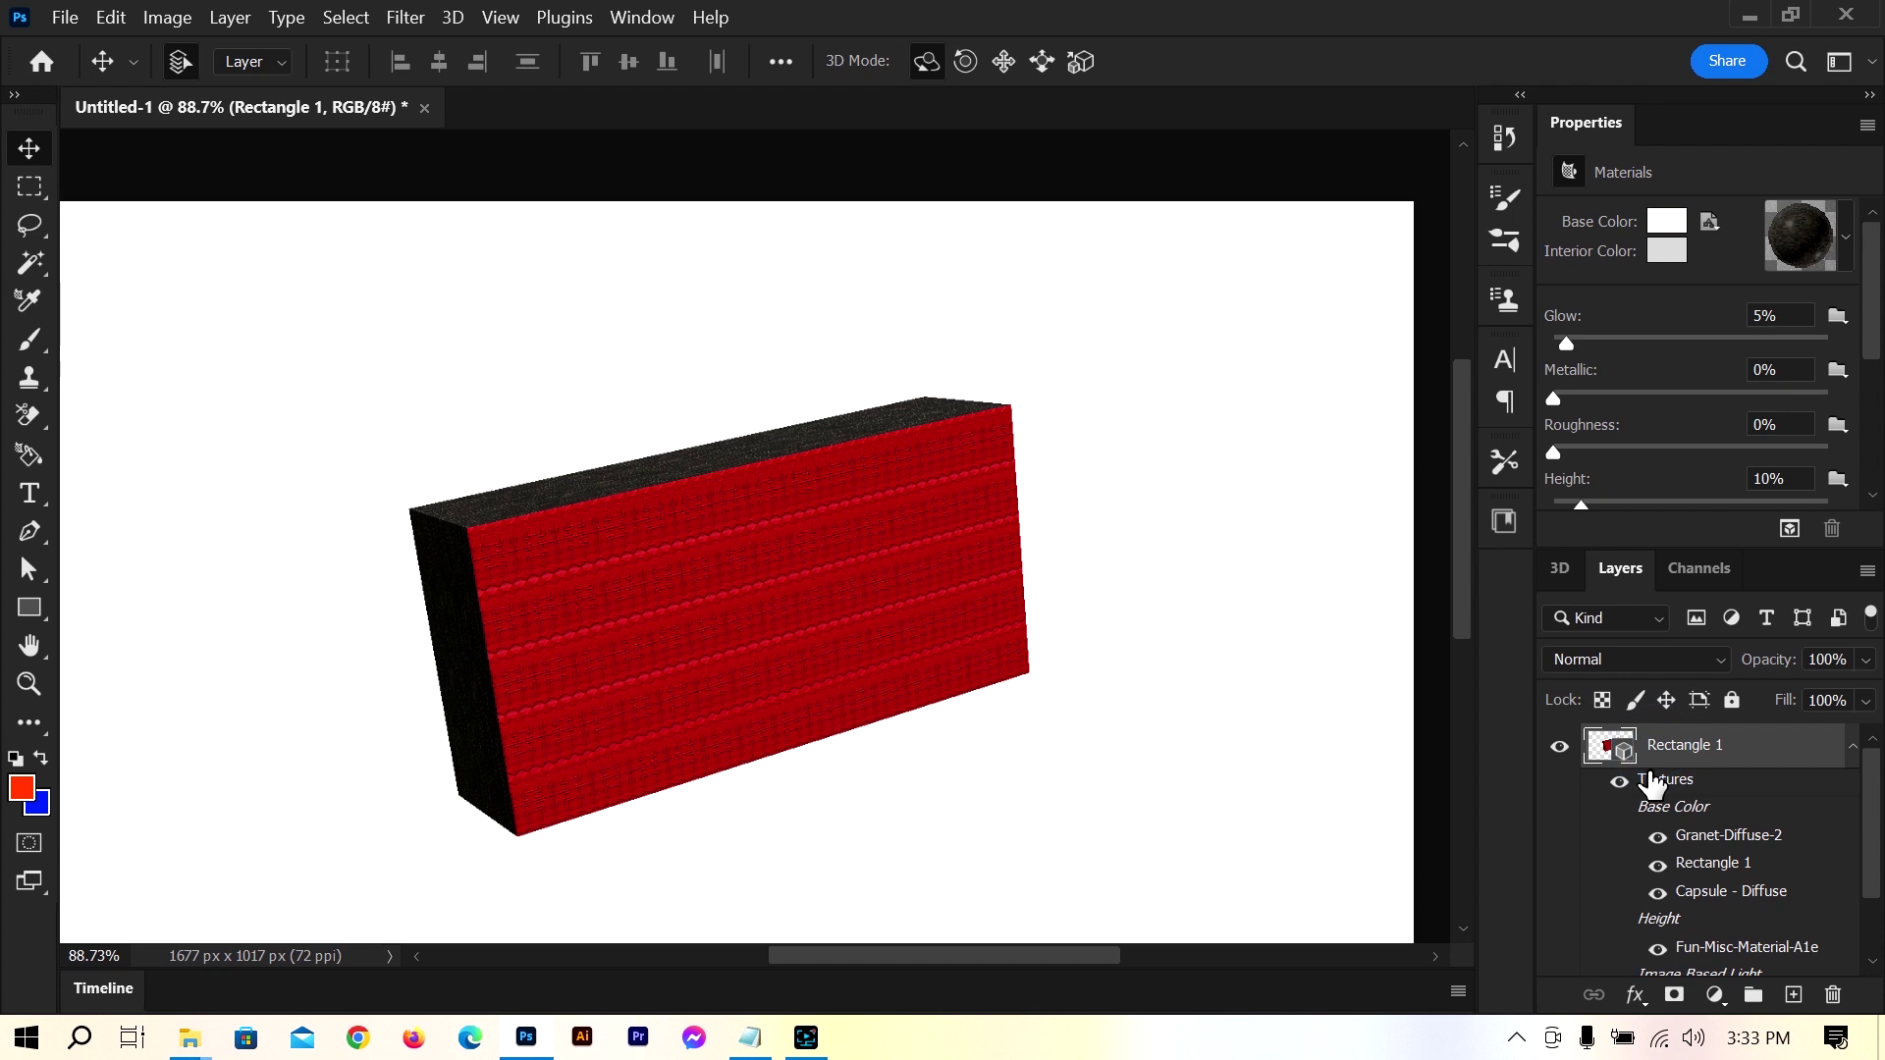
{"action": "key", "text": "Delete"}
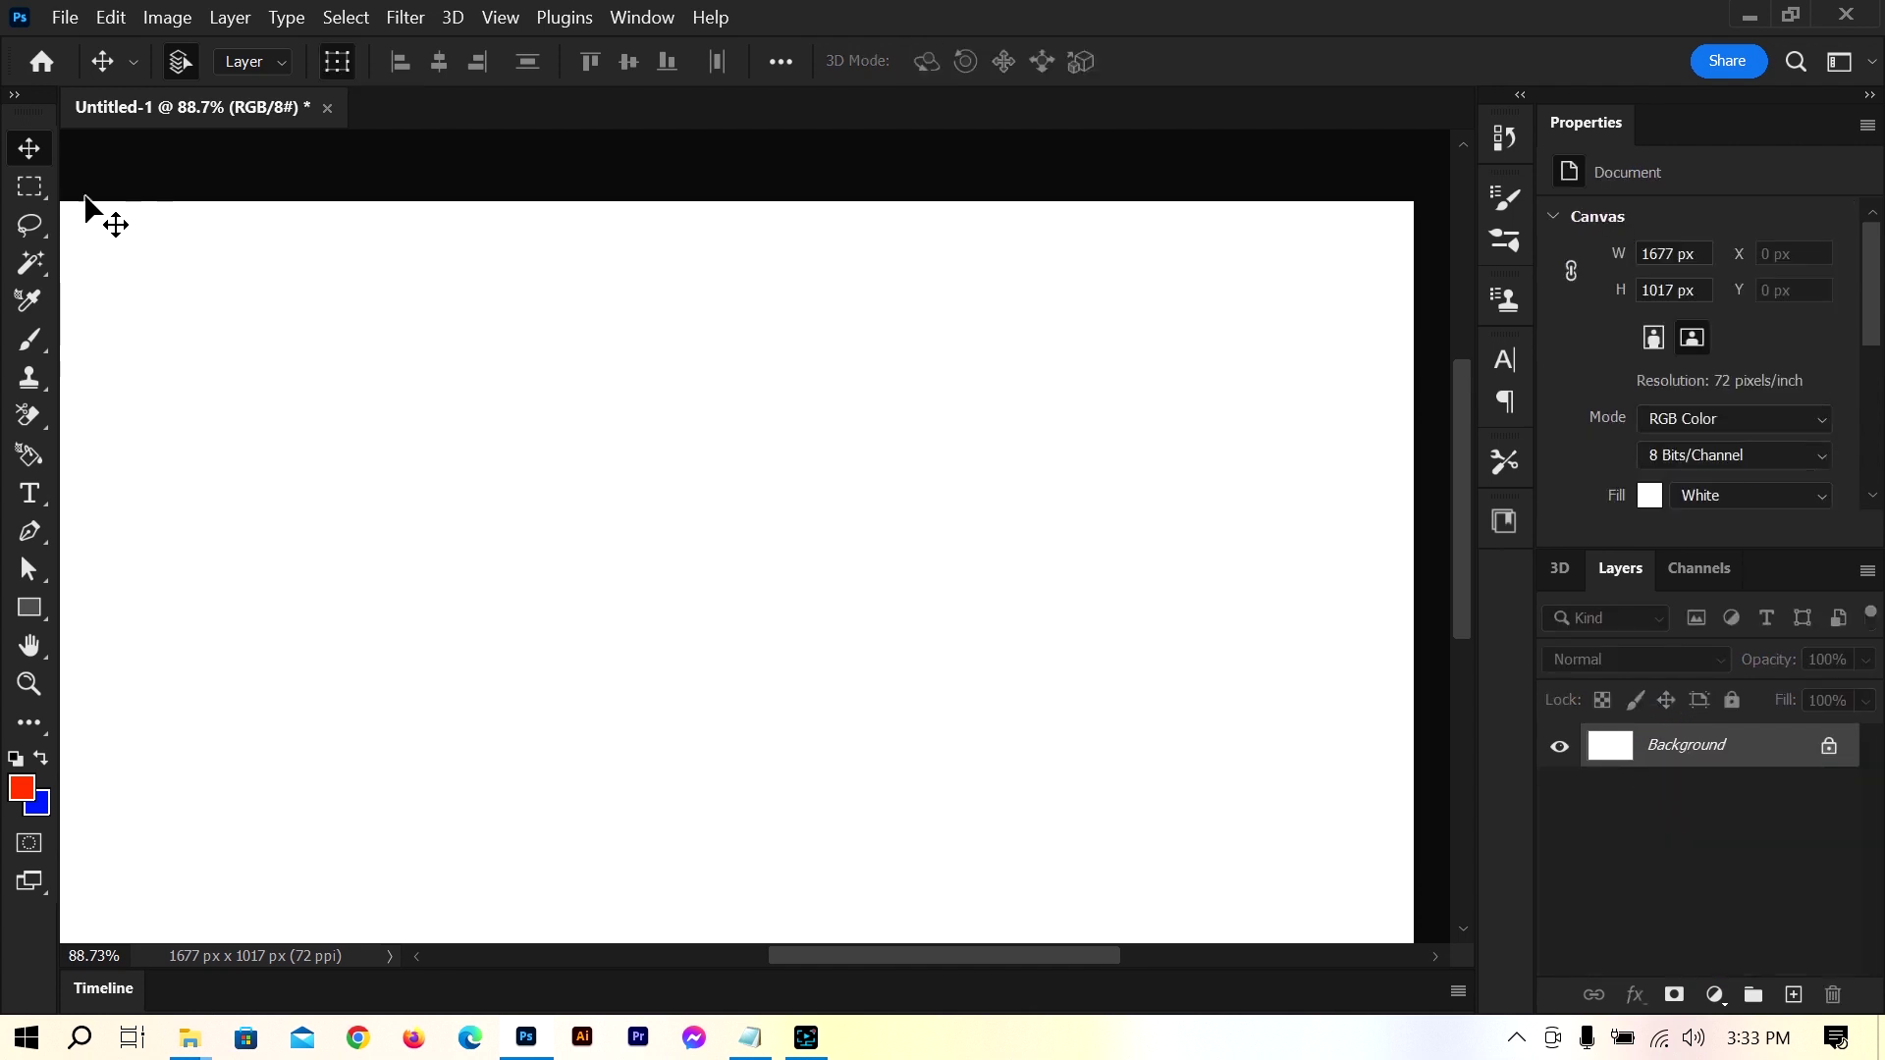
Choose the lion from the Wild Animals set as the shape for the Custom Shape tool
{"action": "left_click", "coordinate": [30, 607]}
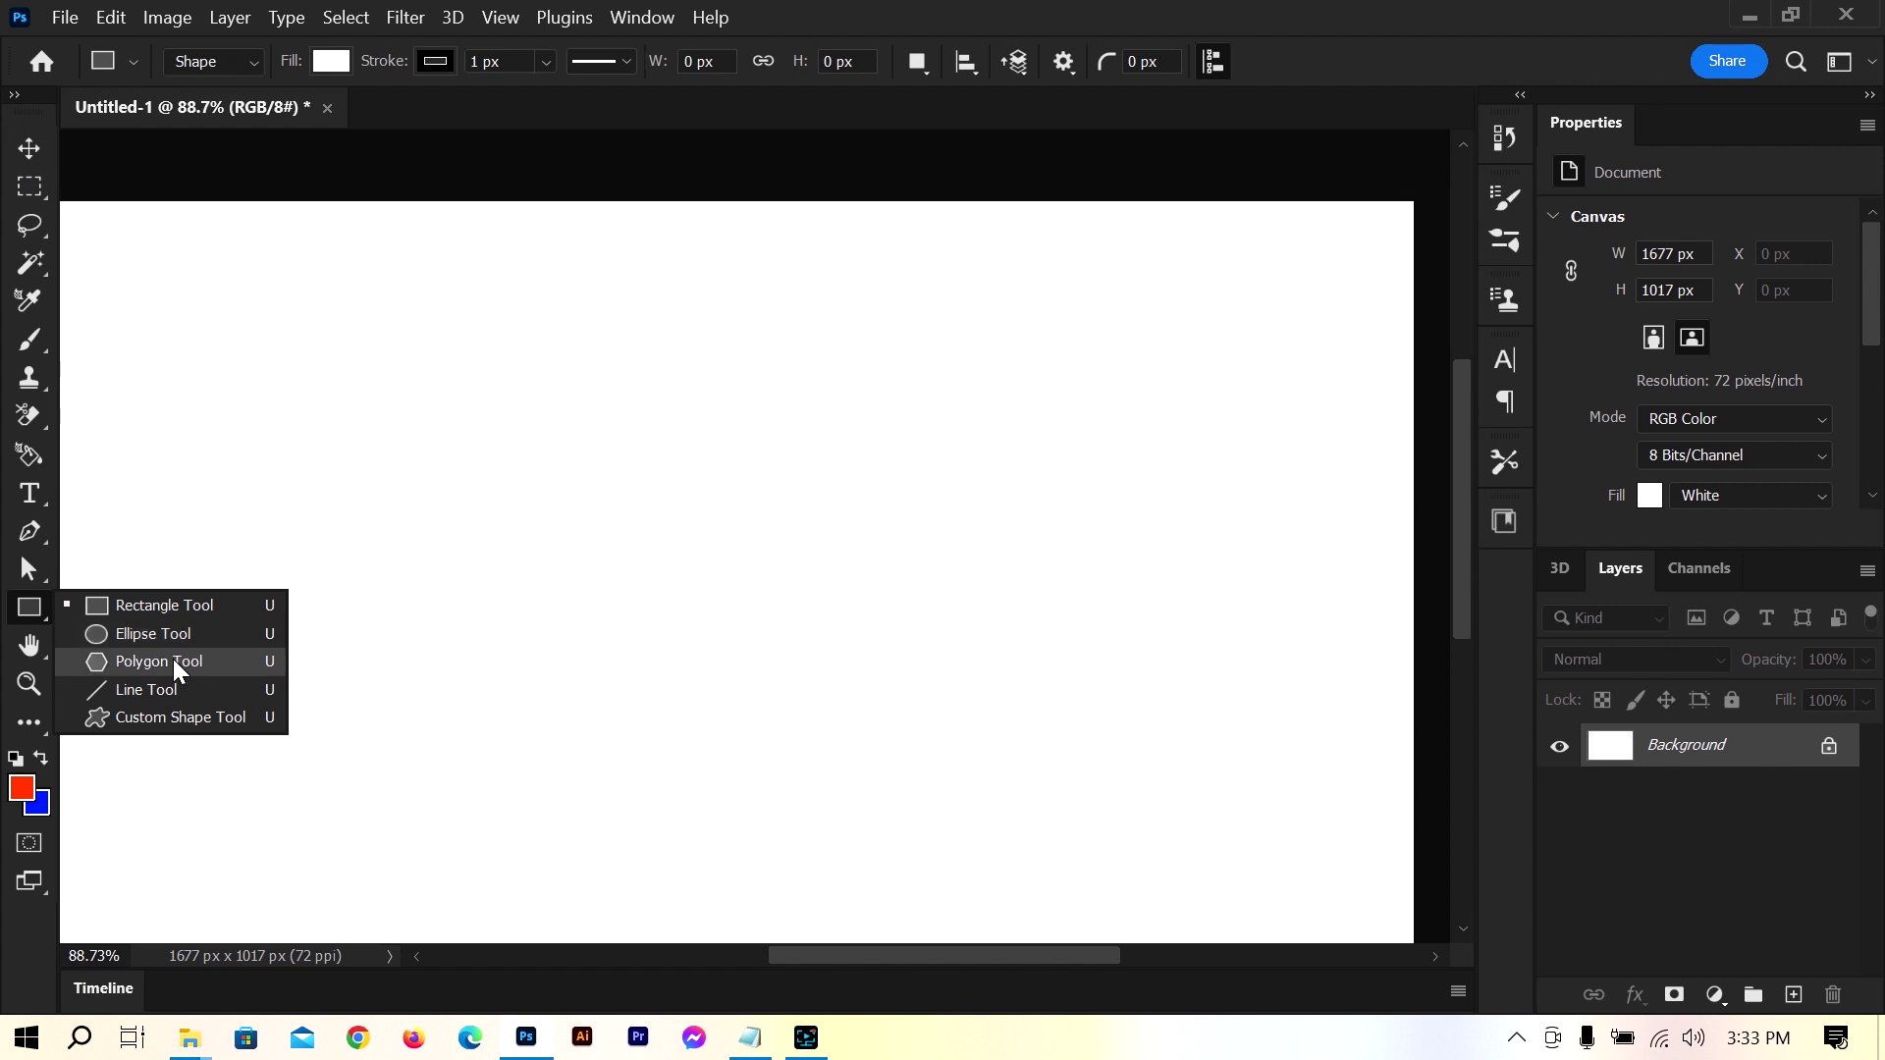
{"action": "left_click", "coordinate": [168, 717]}
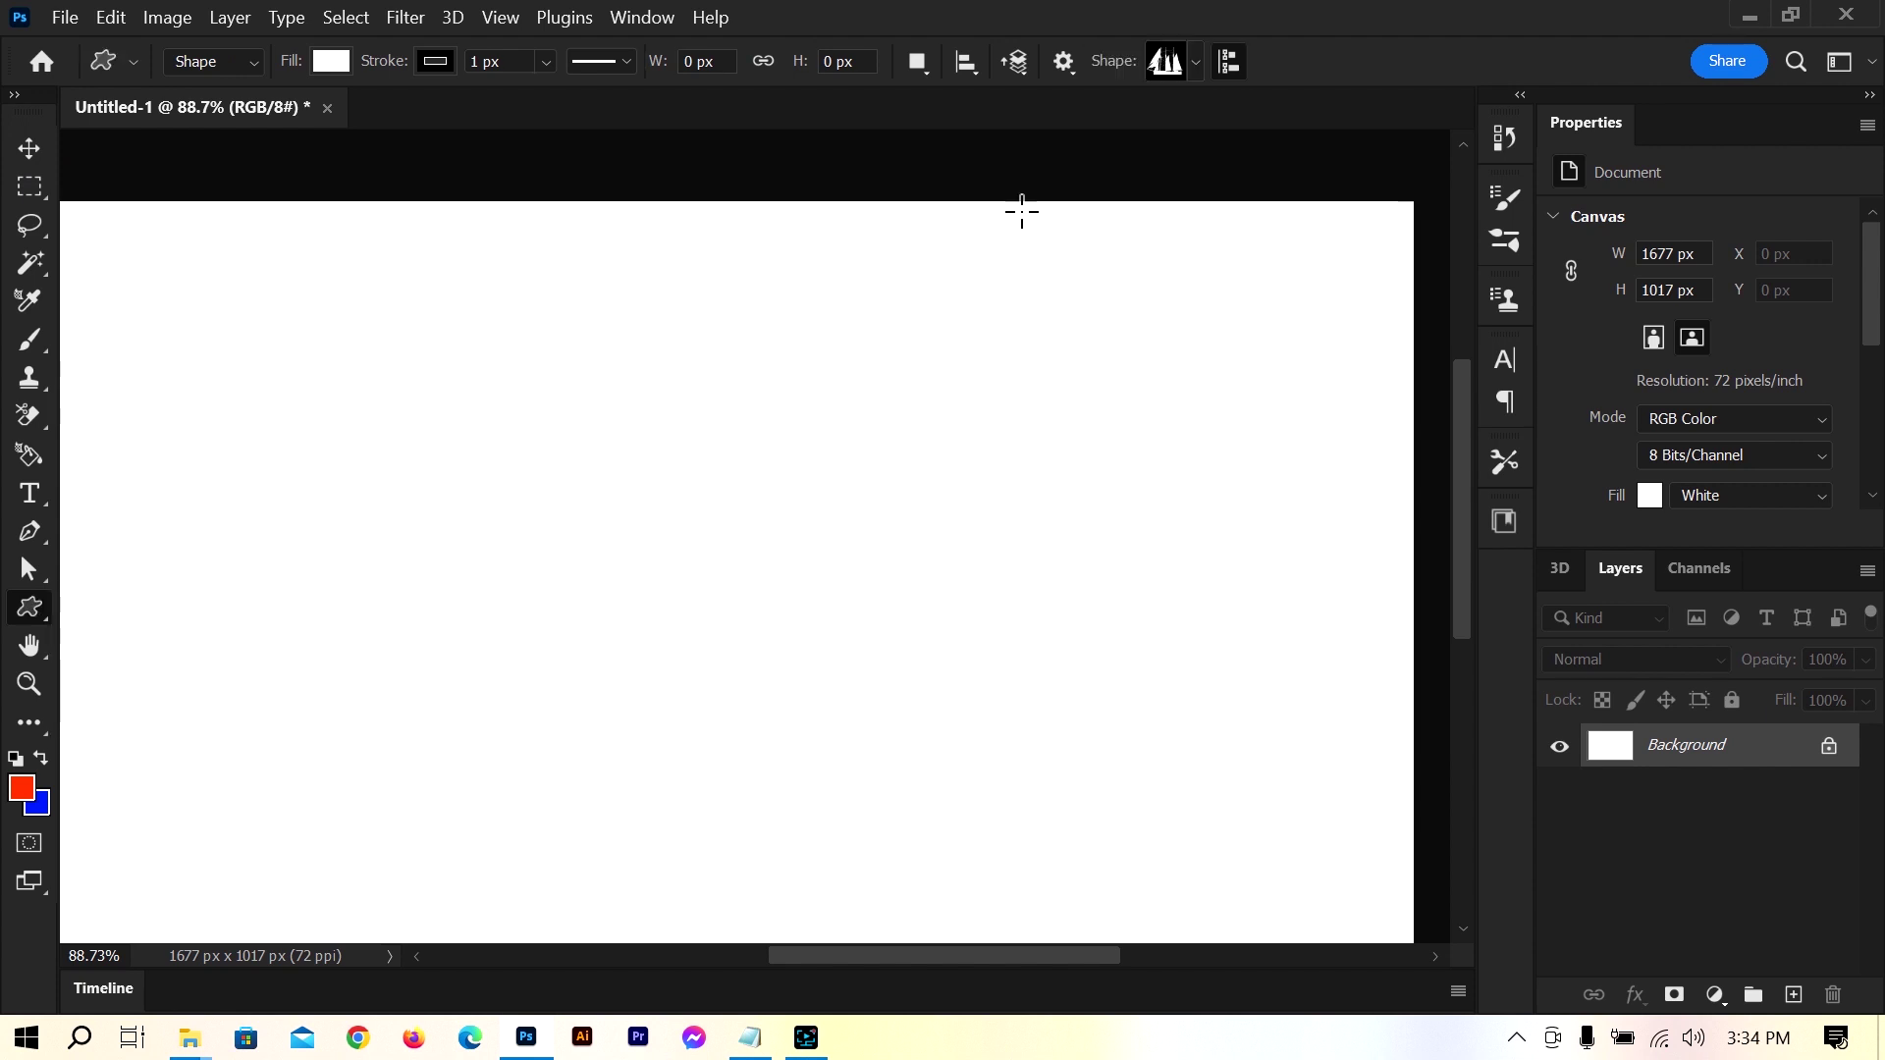
{"action": "left_click", "coordinate": [1195, 62]}
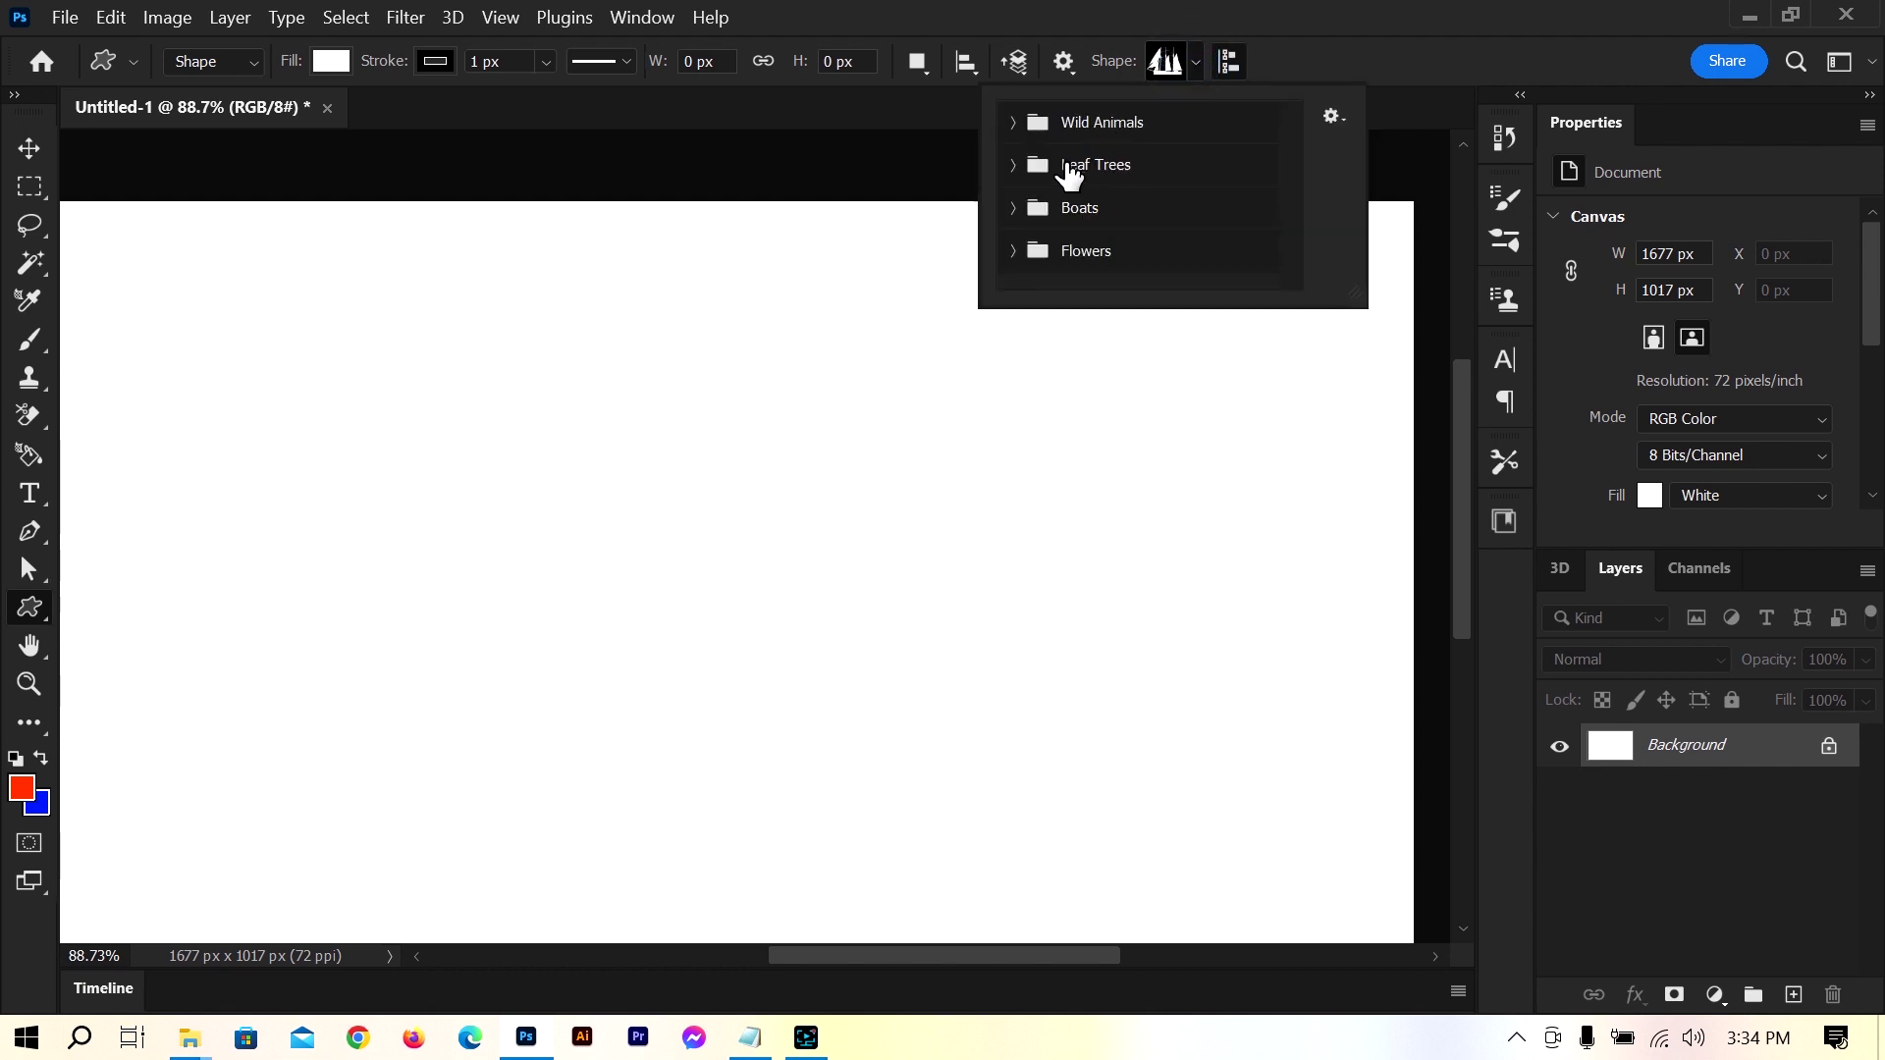
{"action": "left_click", "coordinate": [1018, 164]}
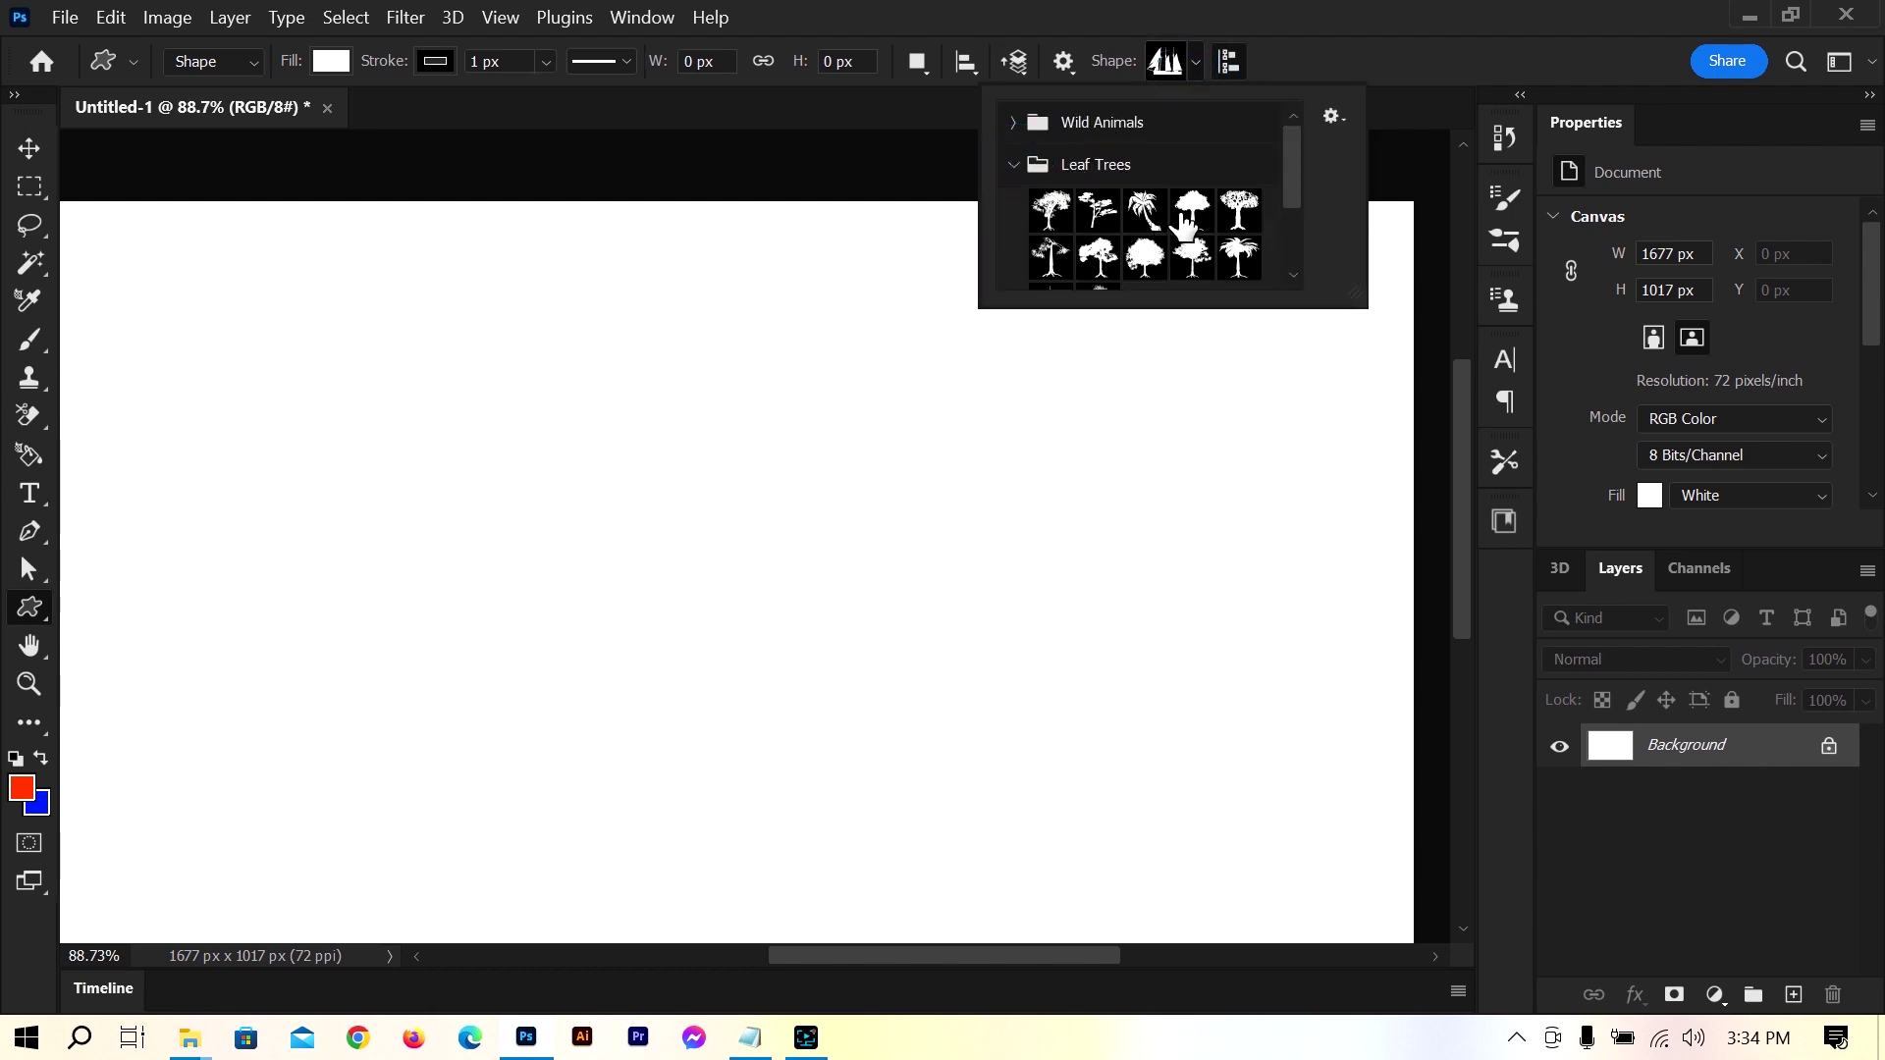
{"action": "left_click", "coordinate": [1017, 165]}
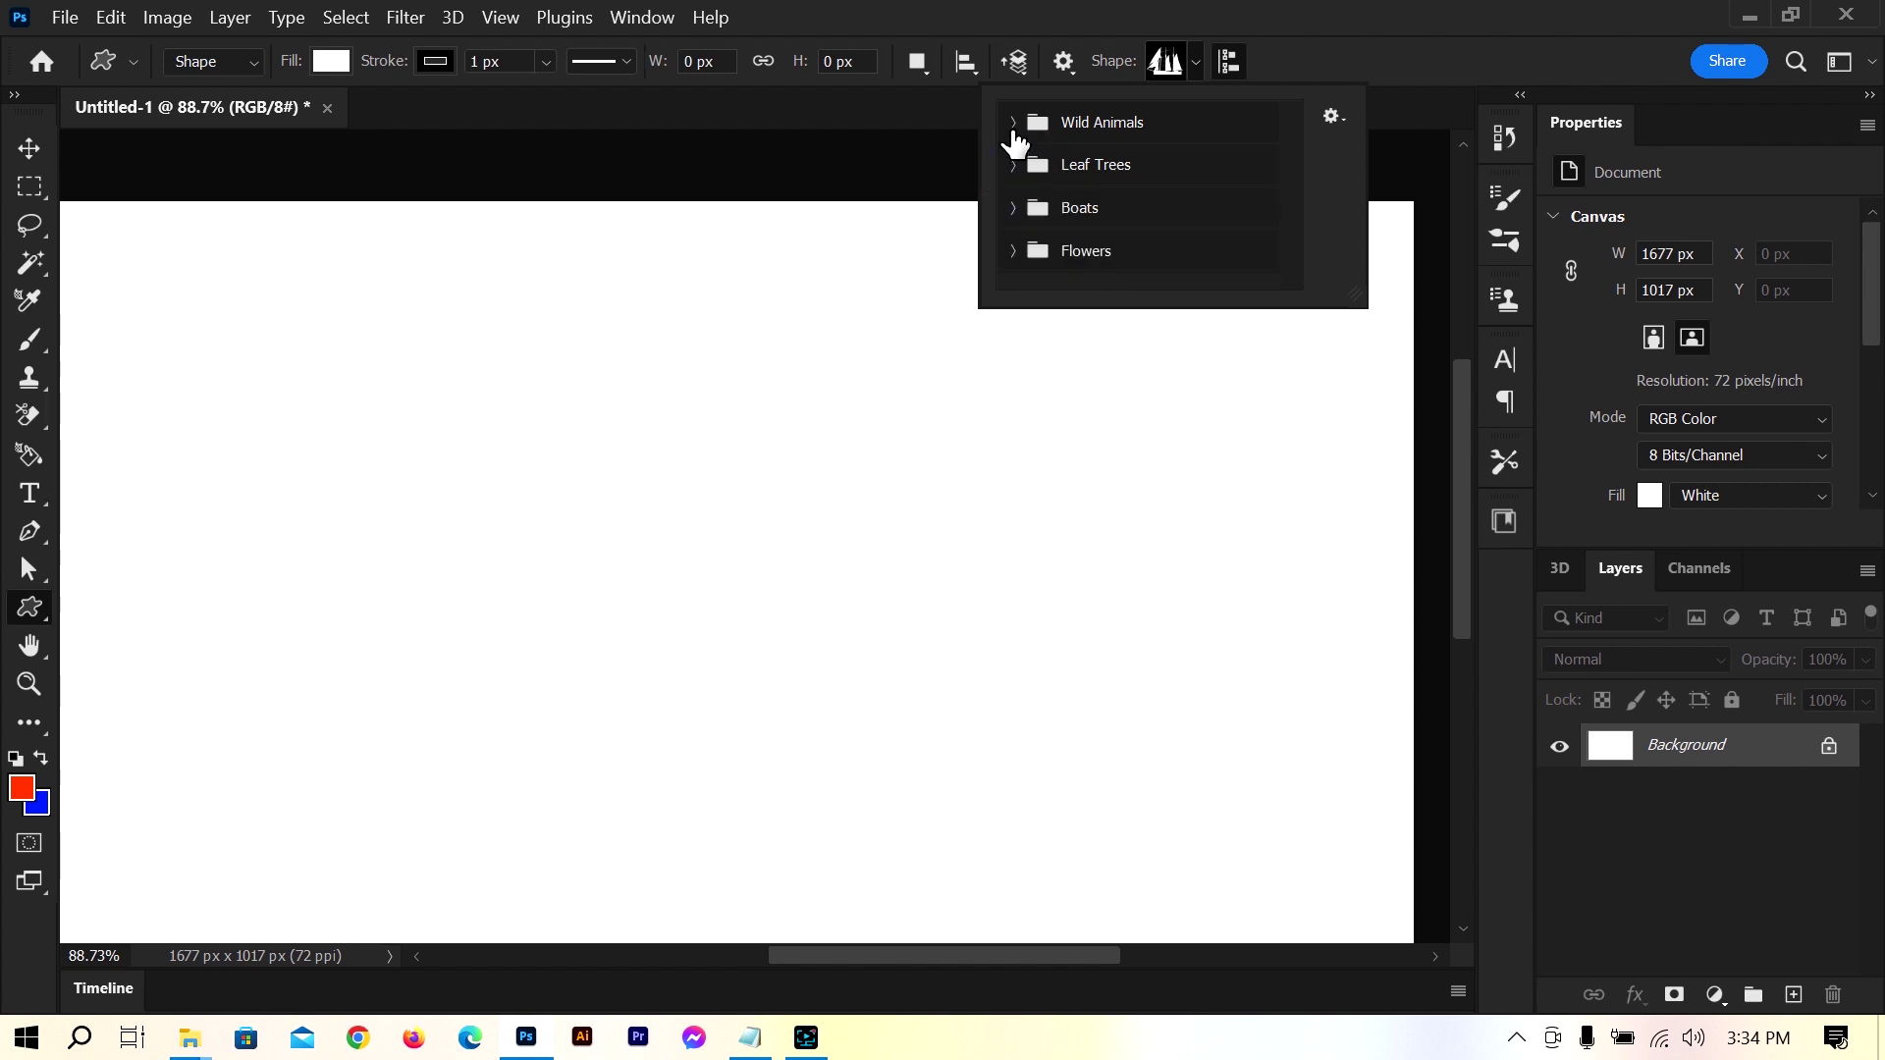
{"action": "left_click", "coordinate": [1012, 121]}
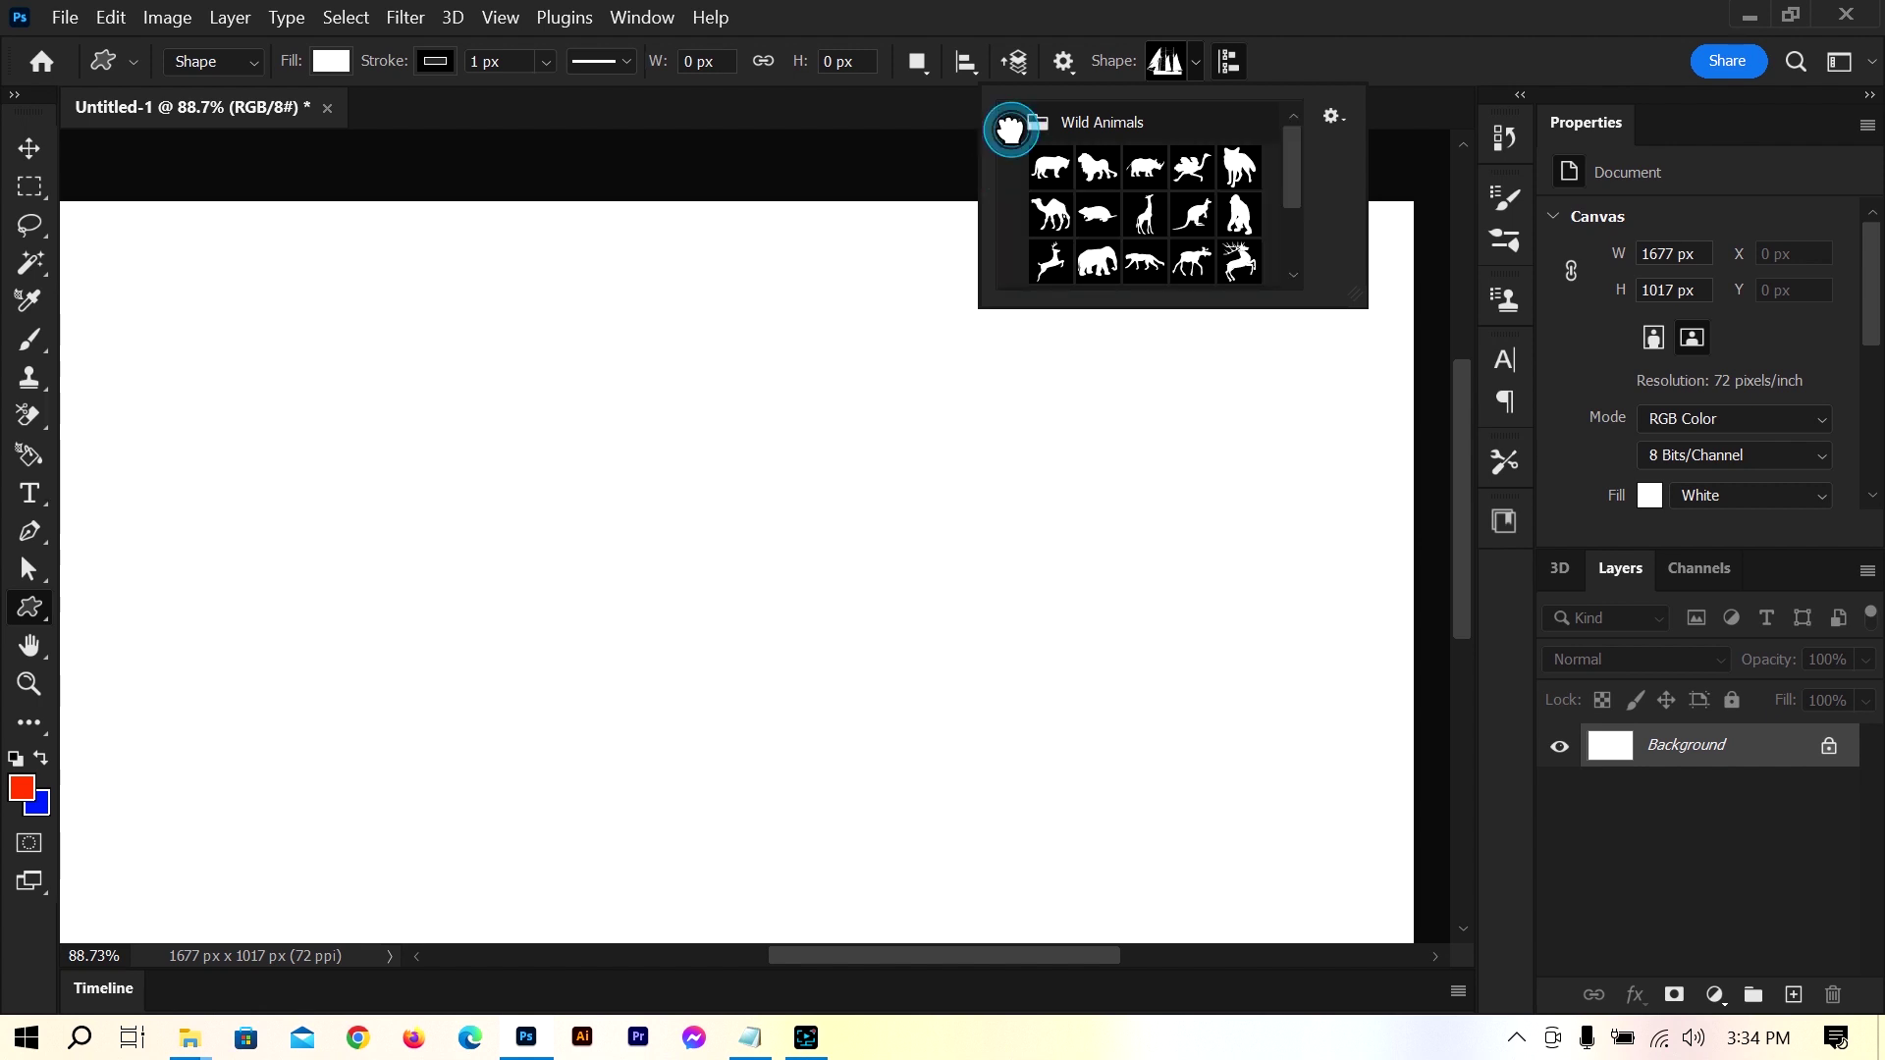
{"action": "left_click", "coordinate": [1051, 169]}
{"action": "left_click", "coordinate": [1095, 172]}
{"action": "left_click_drag", "start_coordinate": [1092, 181], "coordinate": [809, 443]}
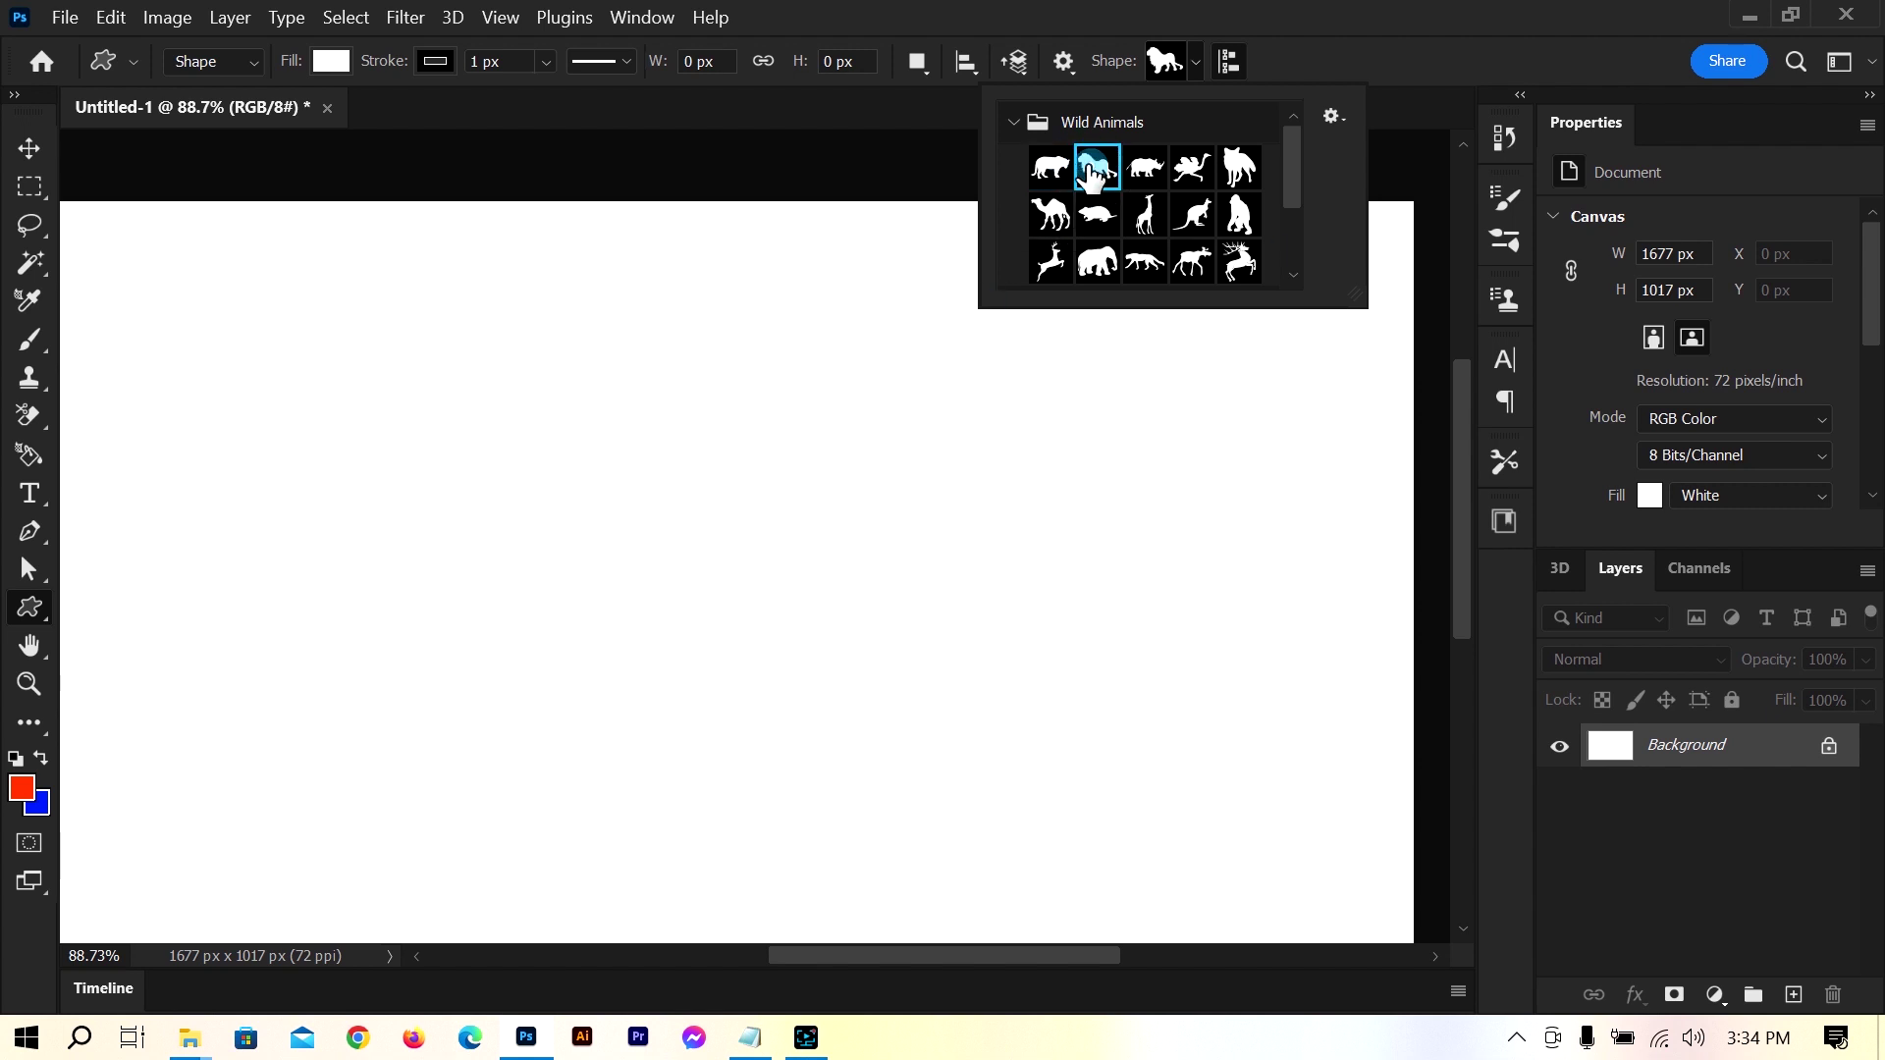
Place a 100 by 100 px lion shape on the canvas and enlarge it to about 647 by 427 px
{"action": "left_click", "coordinate": [366, 387]}
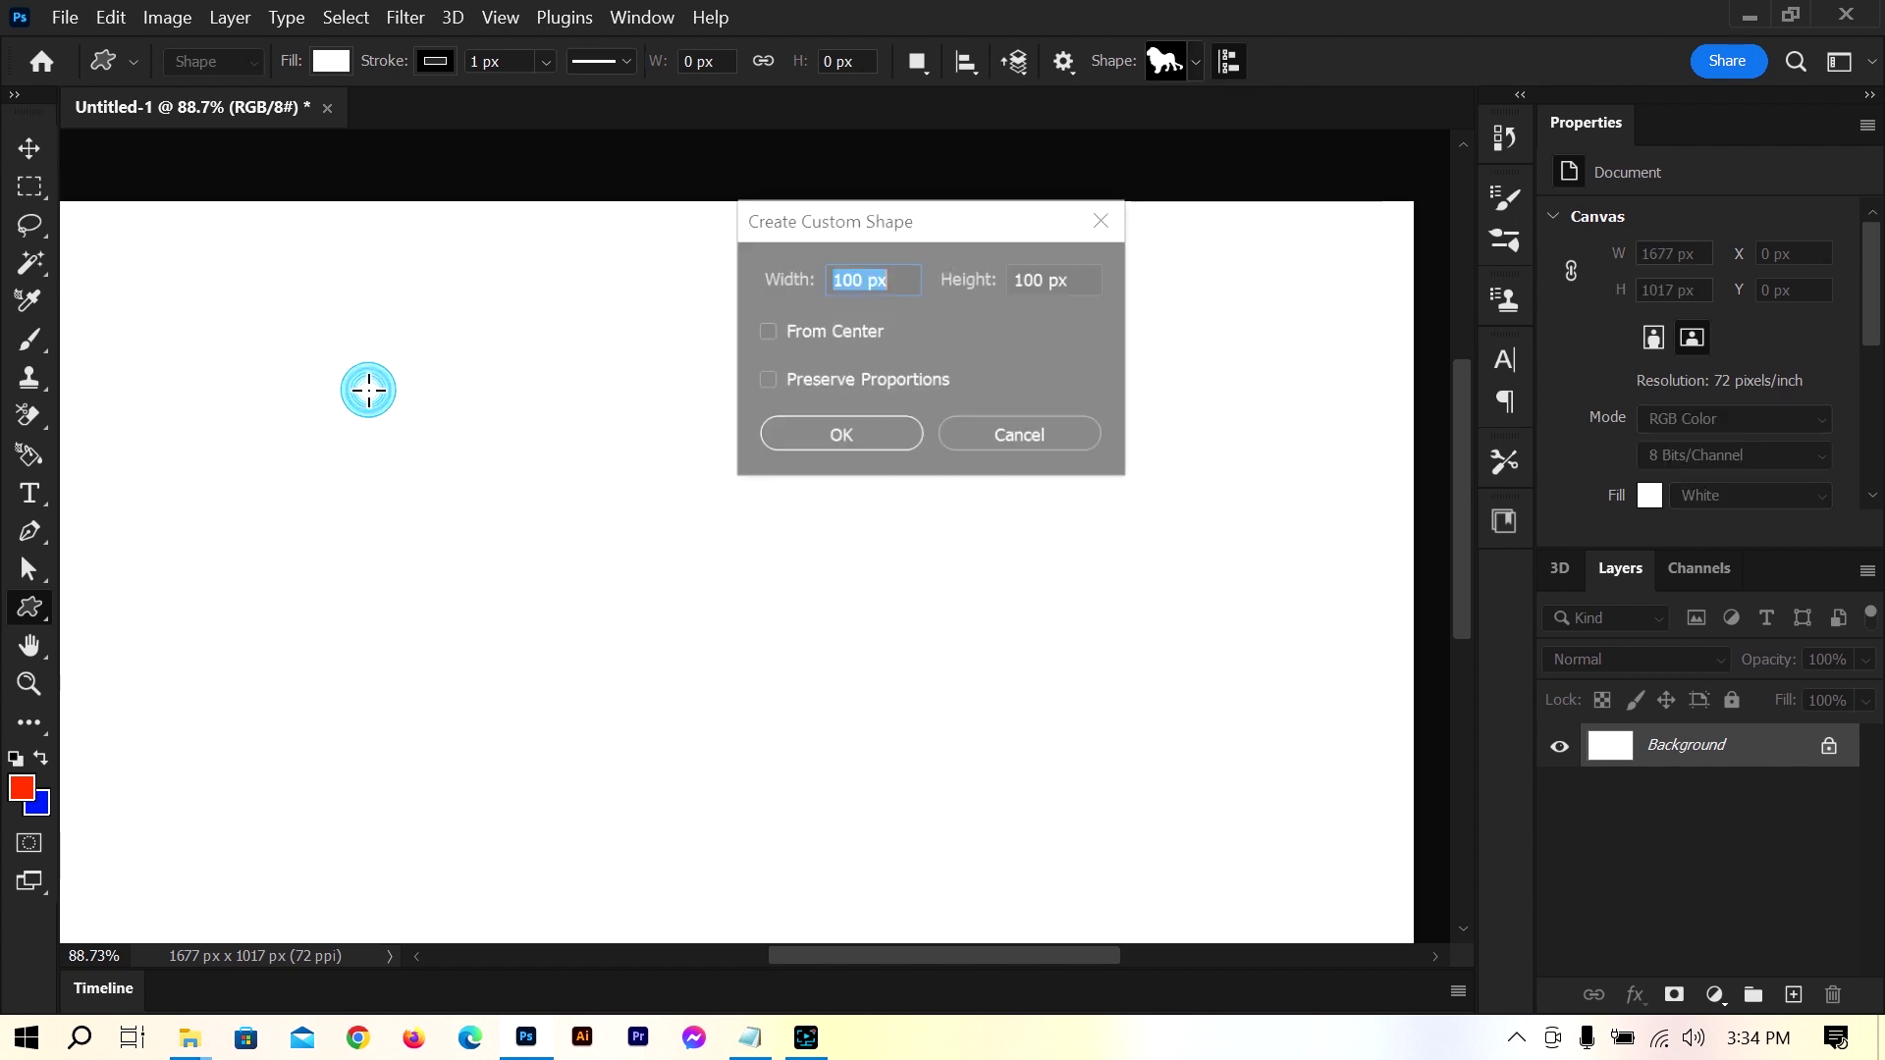
{"action": "left_click", "coordinate": [842, 438]}
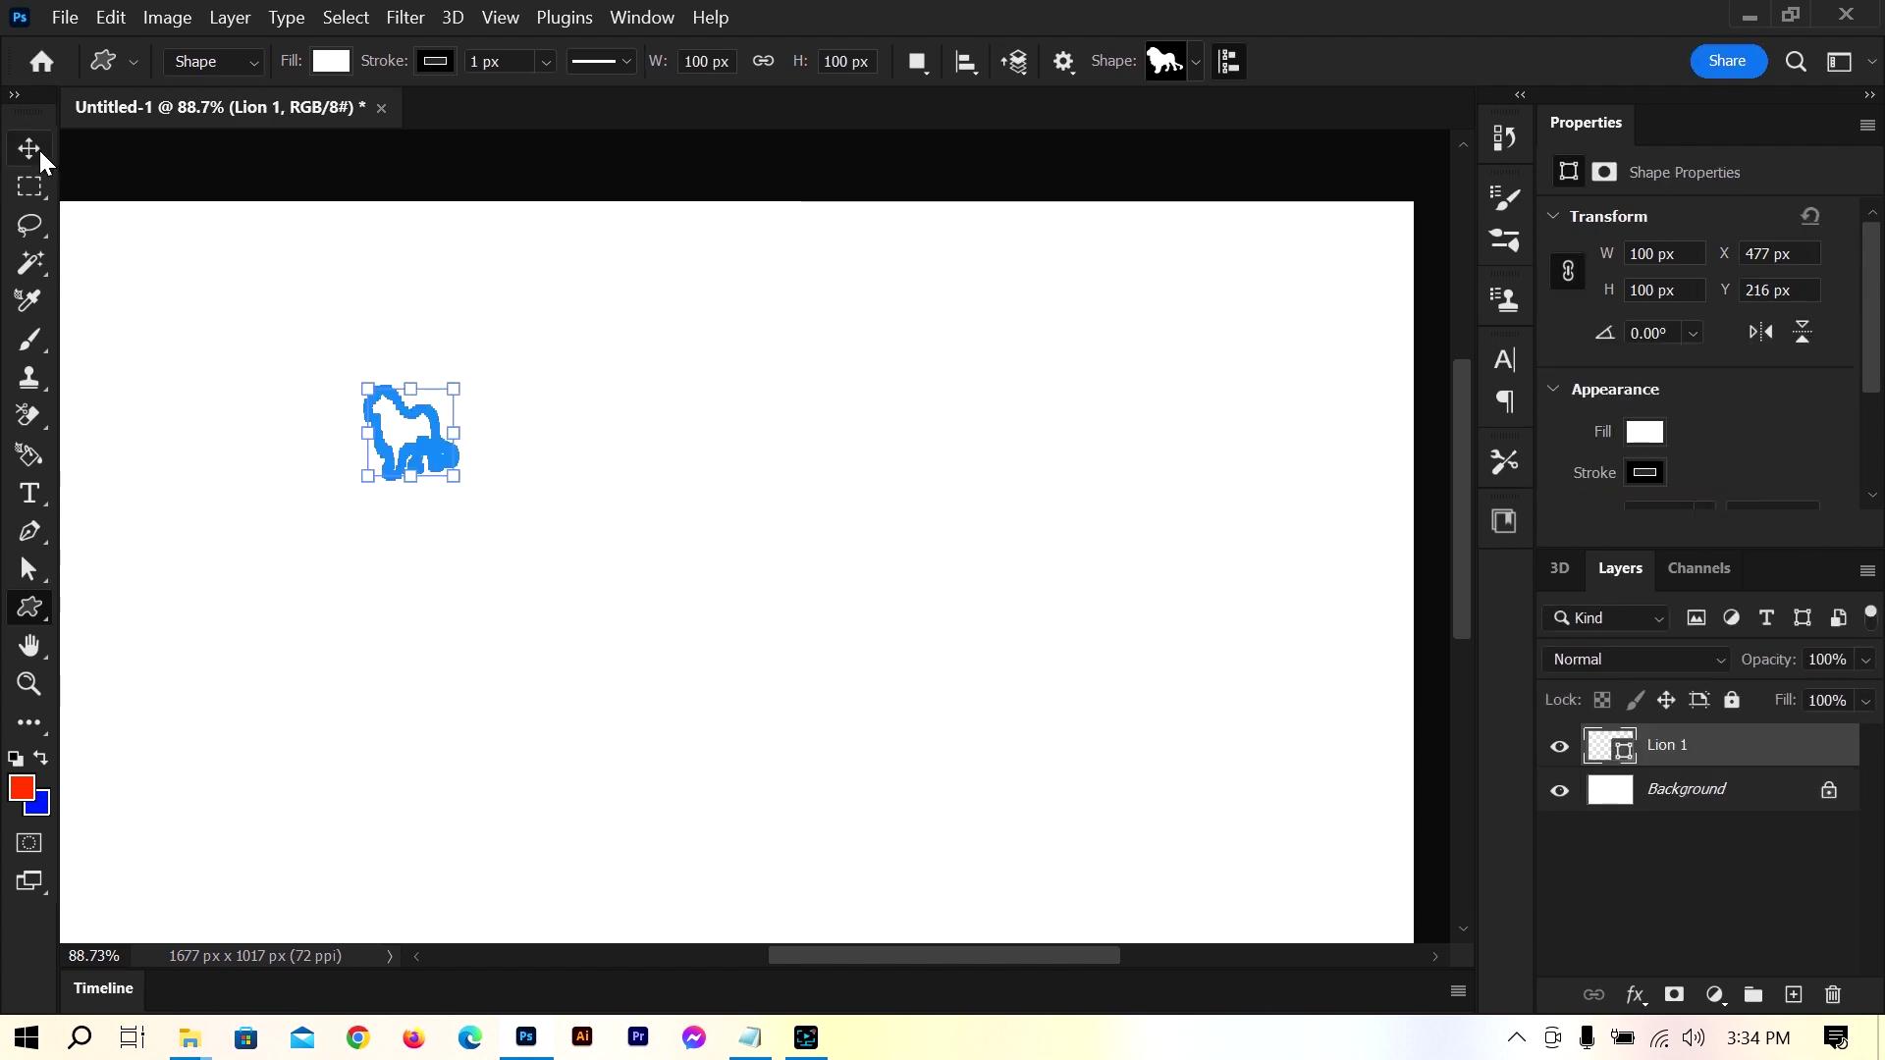
{"action": "left_click_drag", "start_coordinate": [457, 482], "coordinate": [930, 760]}
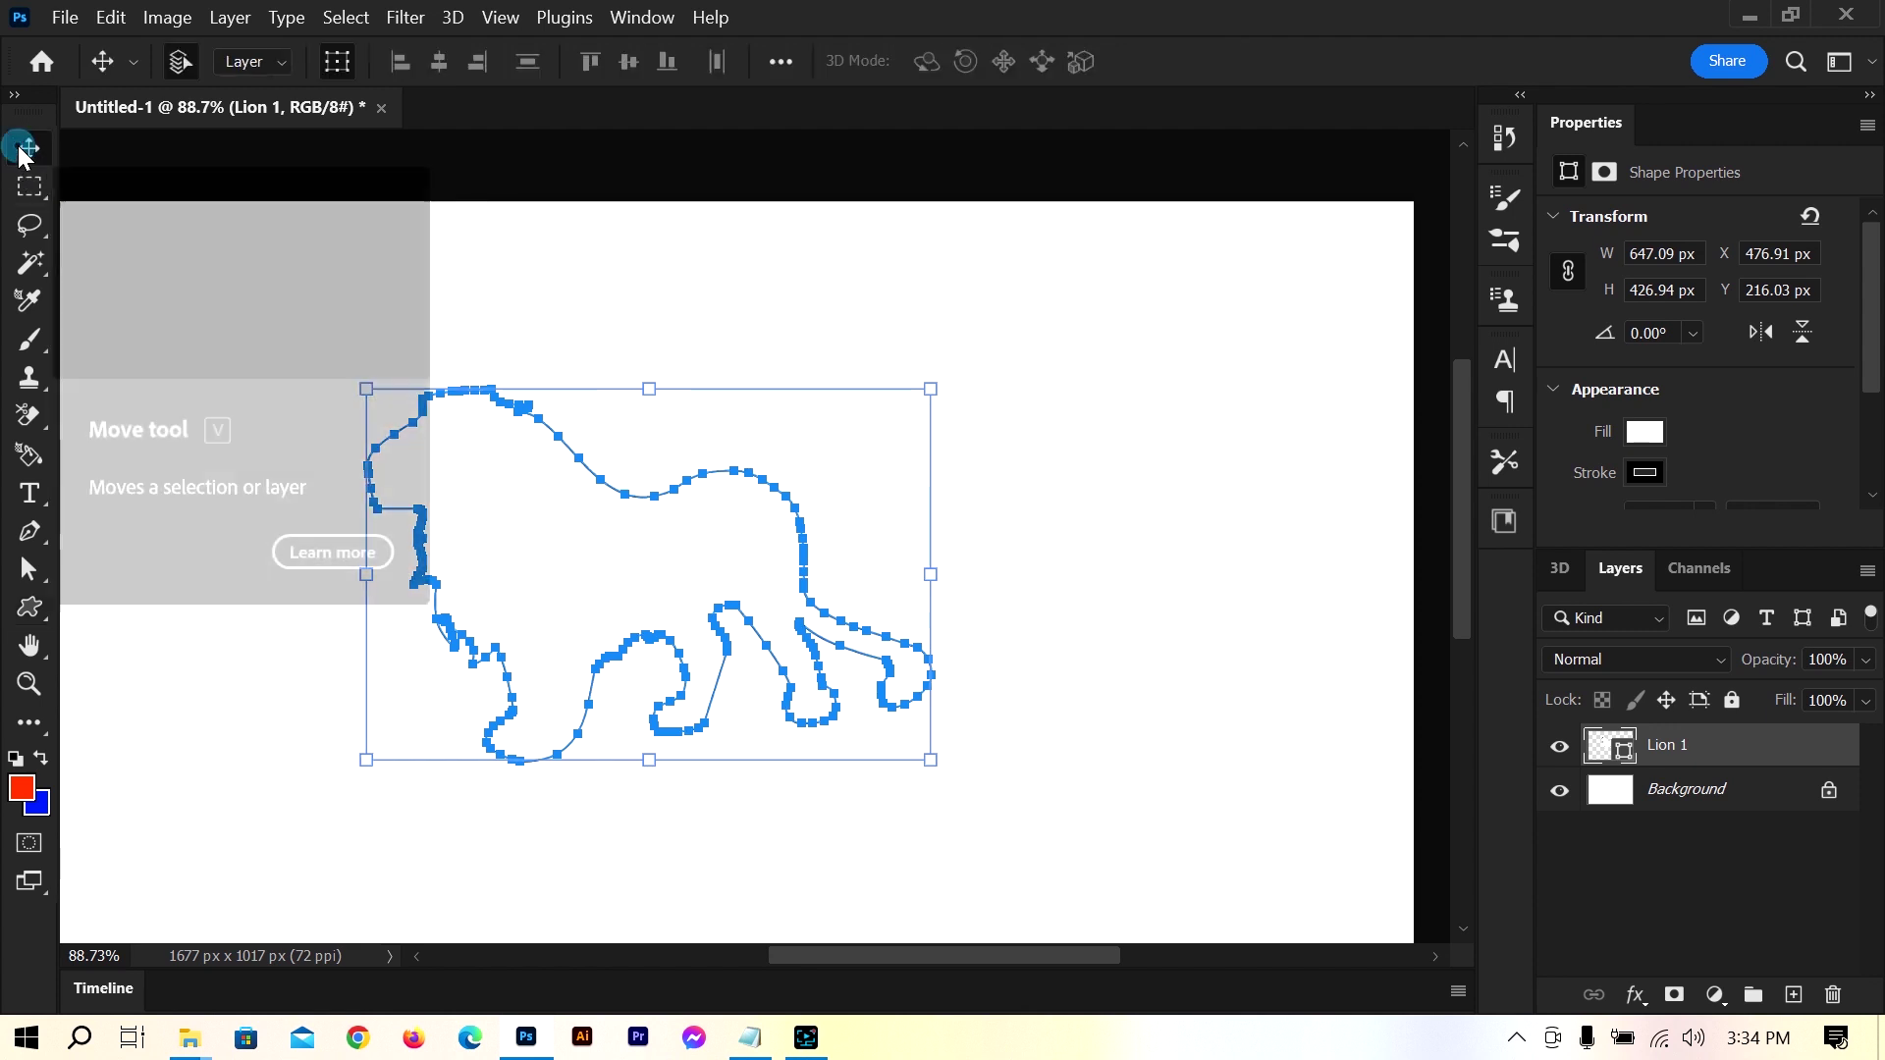
Move the lion shape slightly right and up on the canvas, to about X 557 px, Y 195 px
{"action": "left_click", "coordinate": [23, 152]}
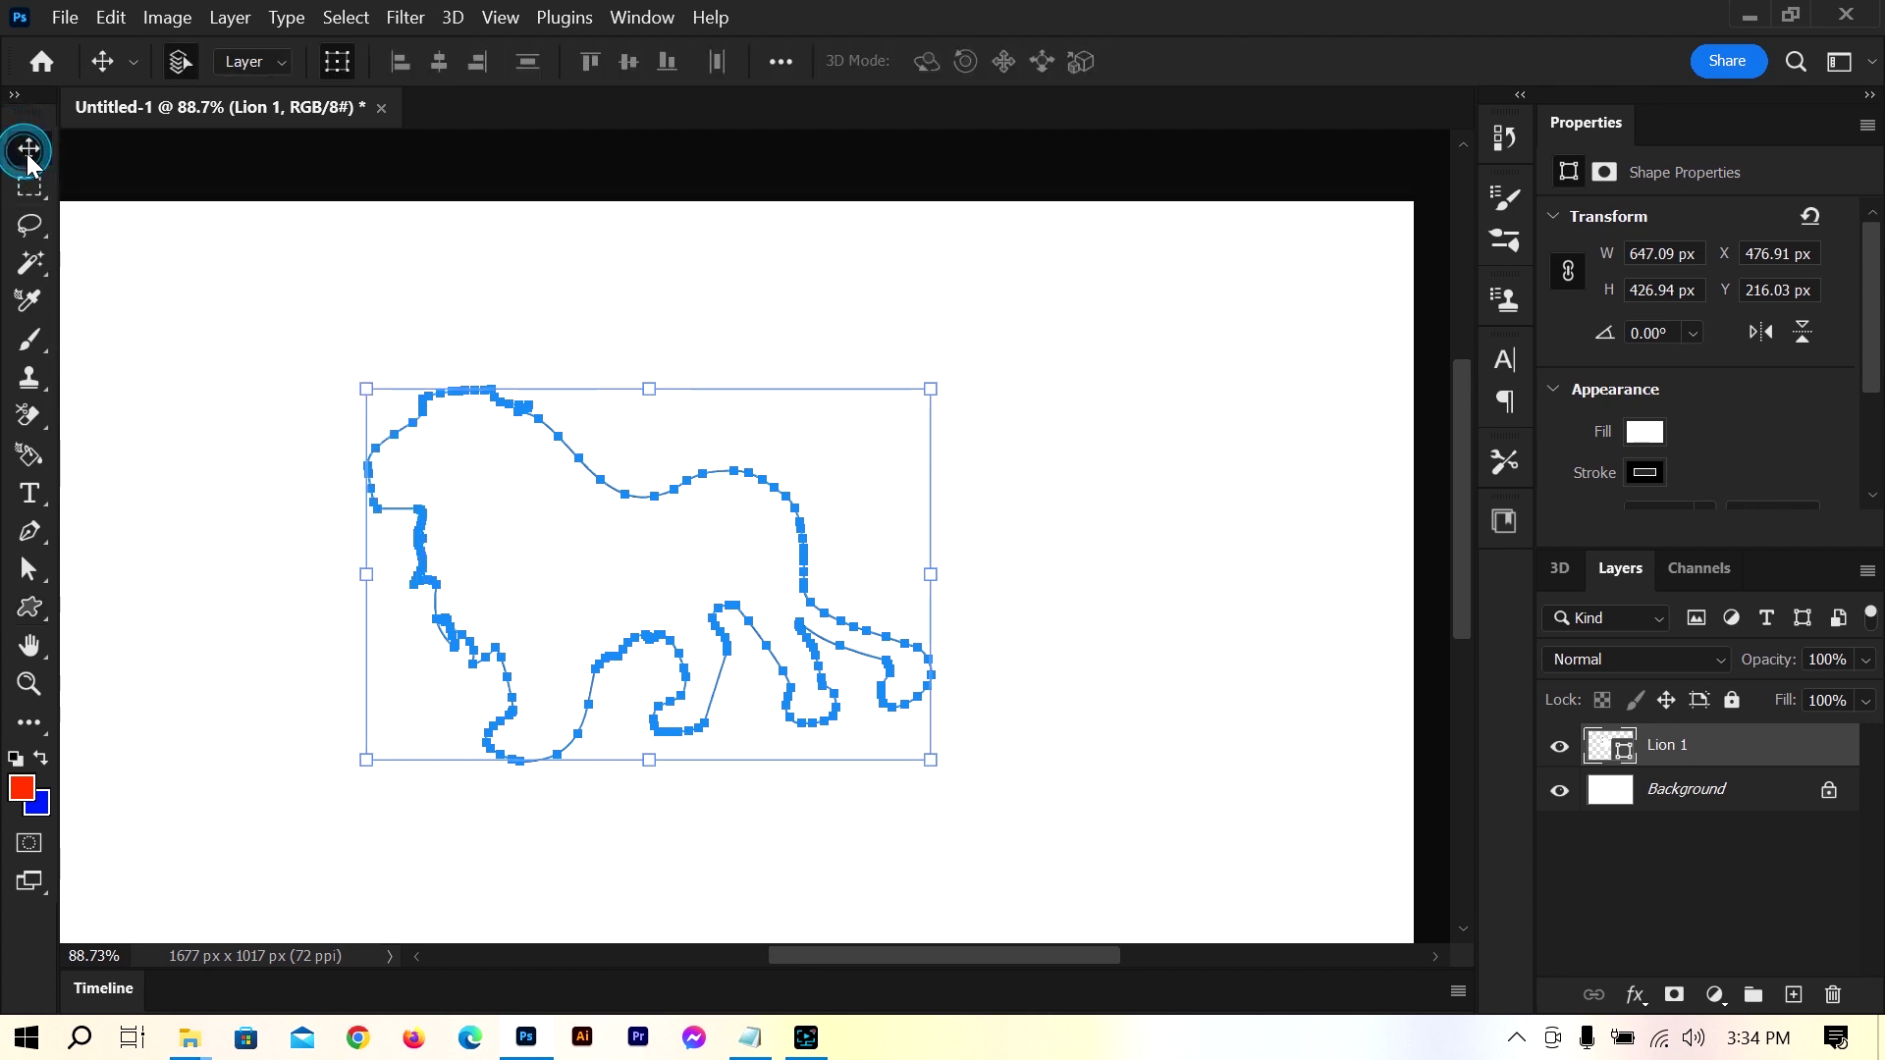
{"action": "left_click", "coordinate": [1105, 530]}
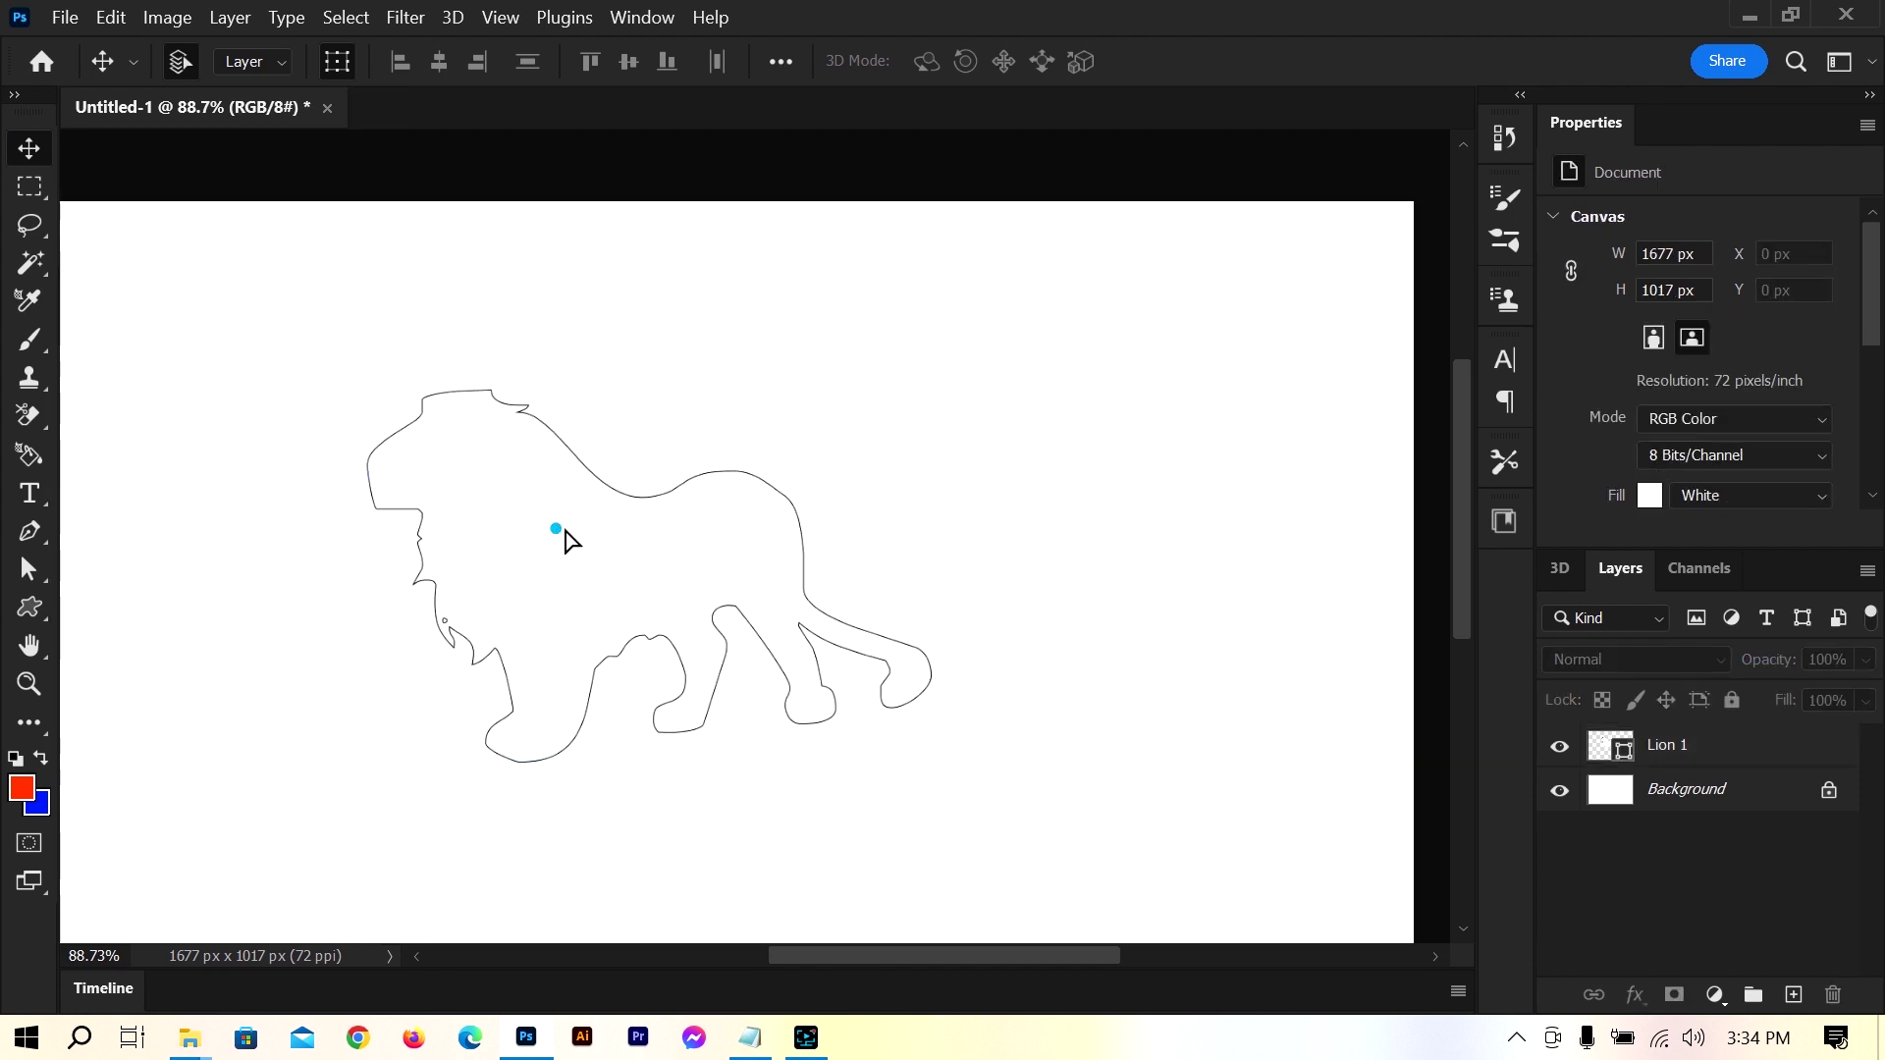
{"action": "left_click_drag", "start_coordinate": [568, 534], "coordinate": [639, 516]}
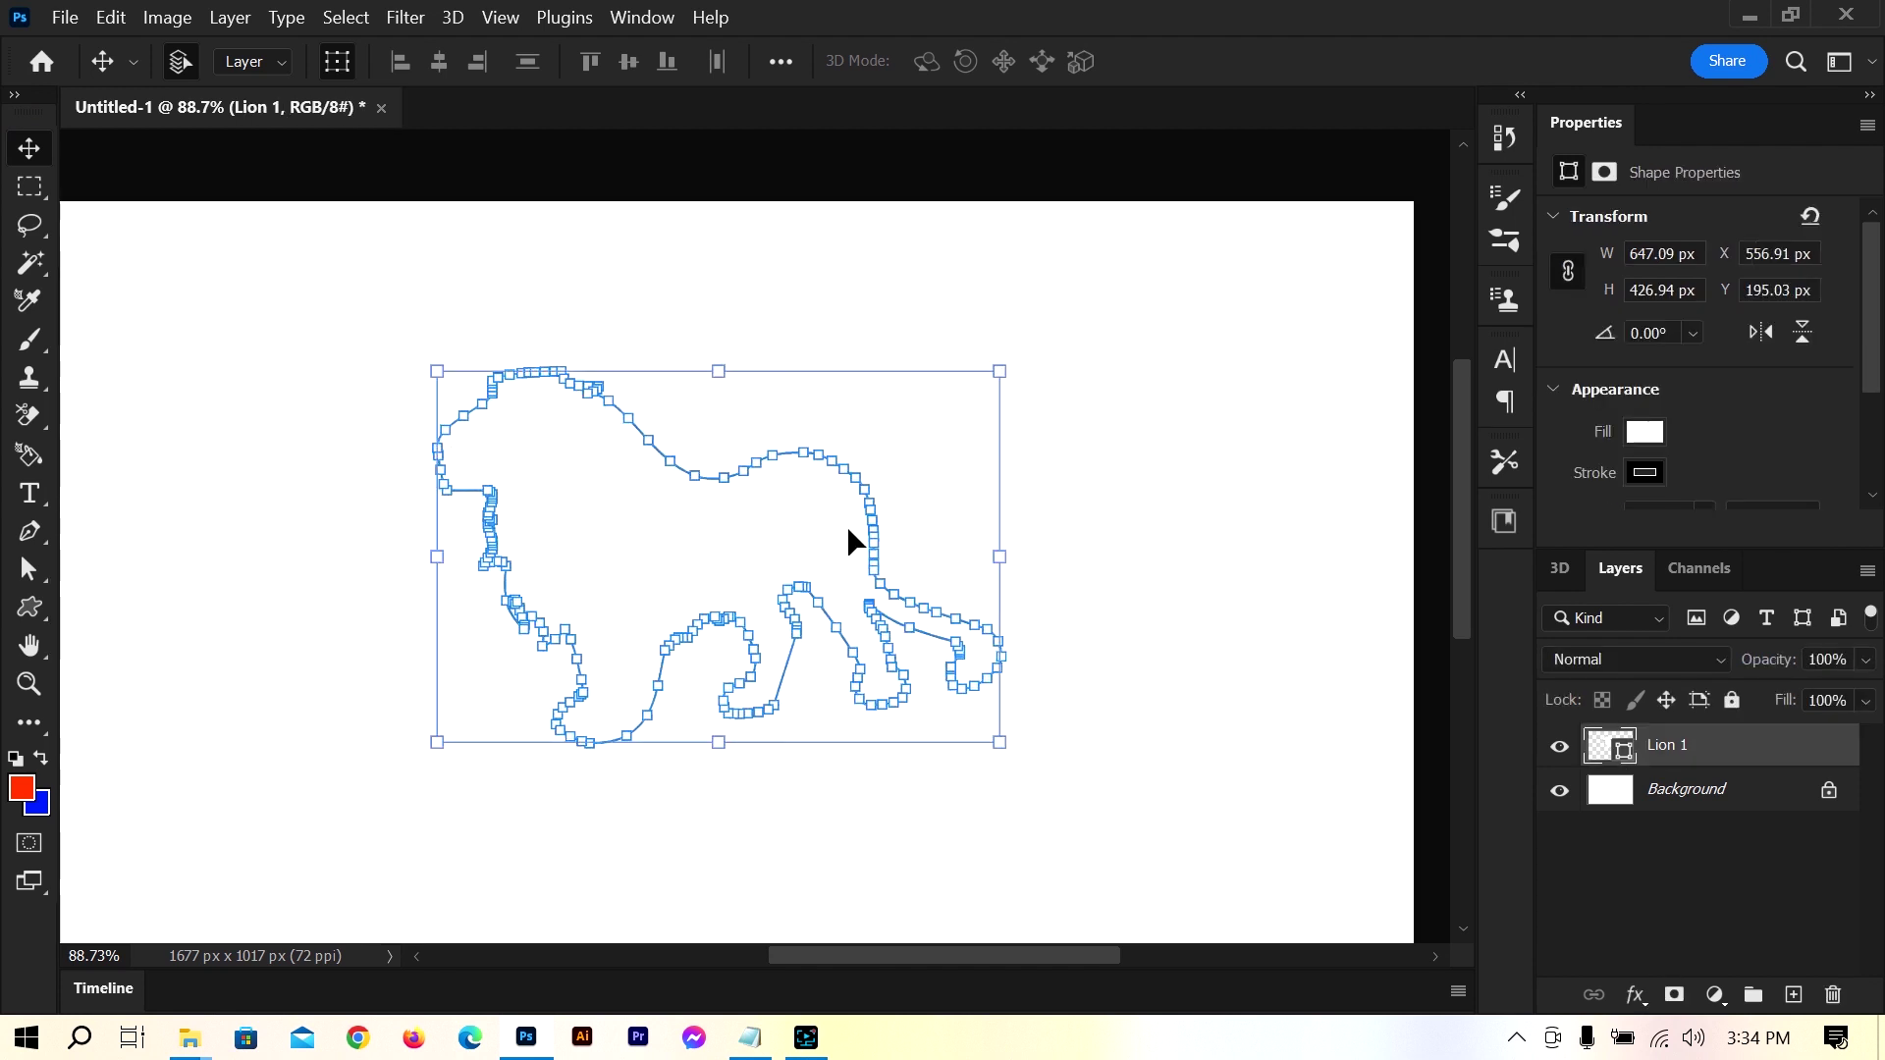
Remove the lion shape's stroke and fill it with red from the recently used colors
{"action": "left_click", "coordinate": [1647, 474]}
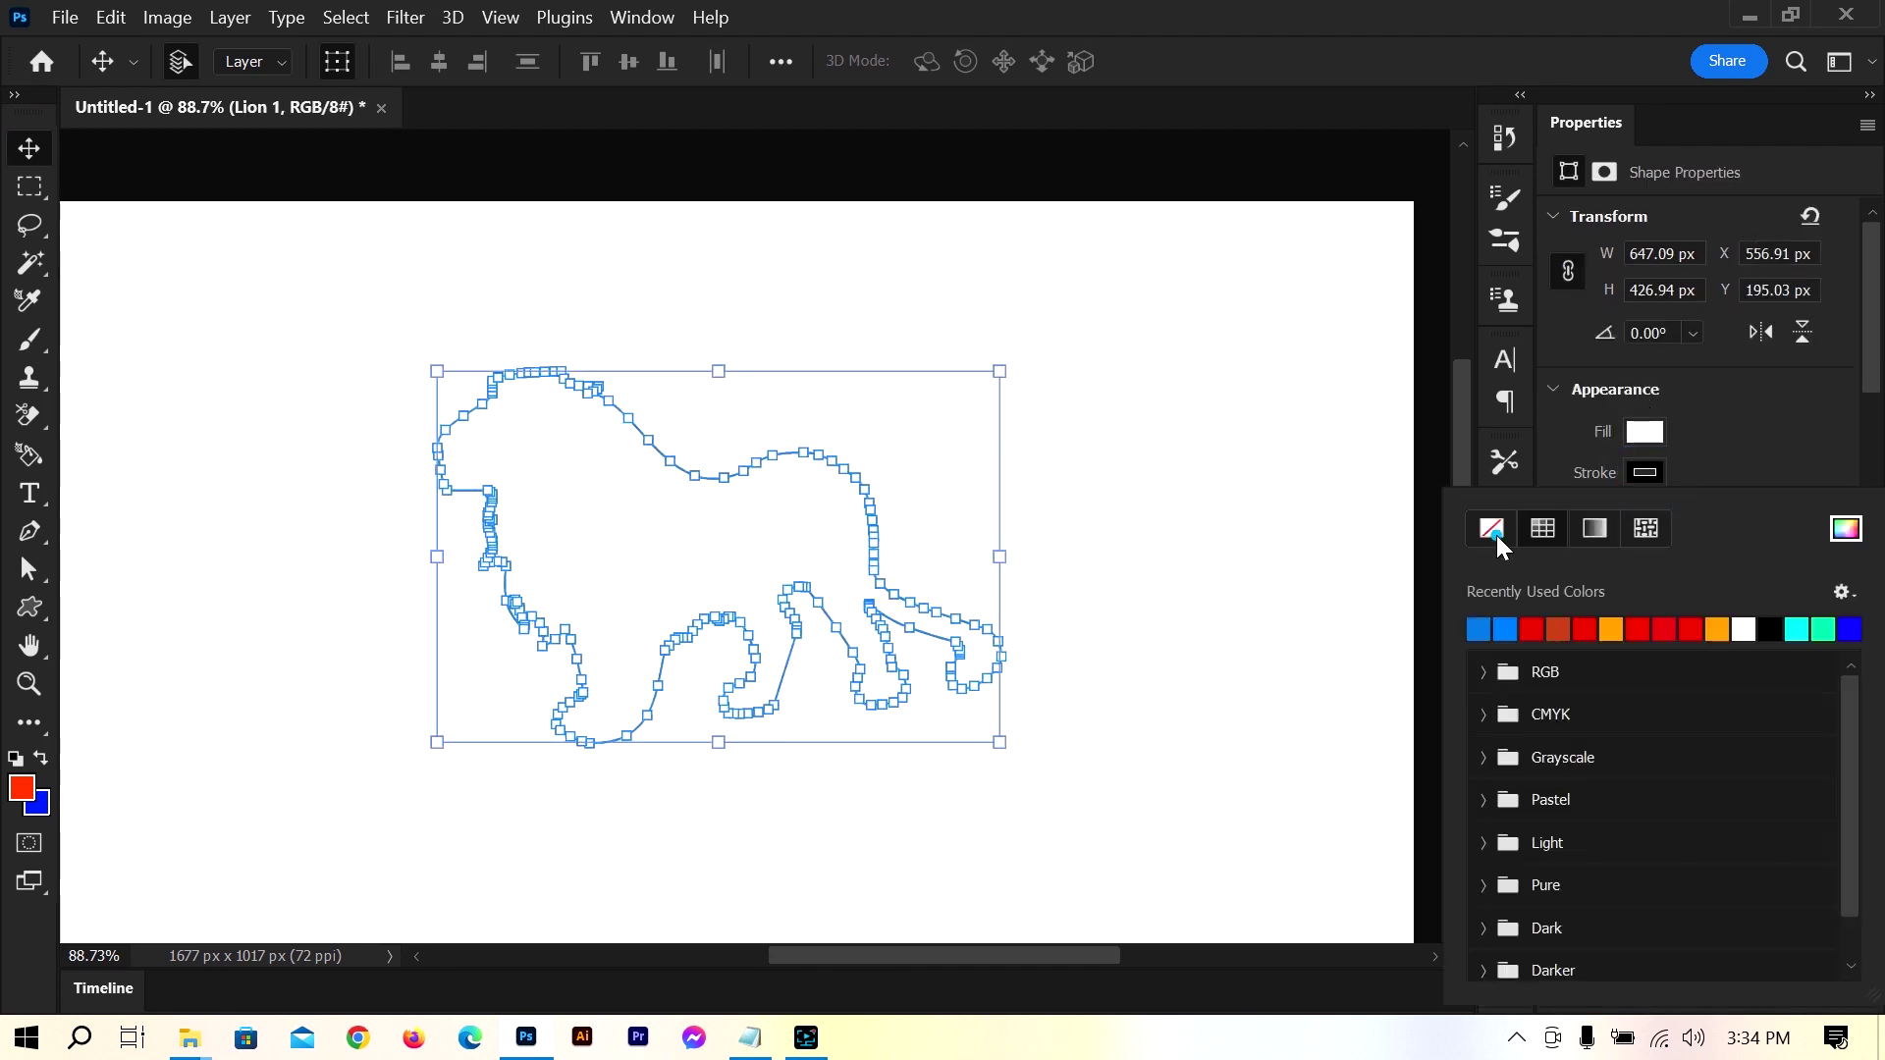
{"action": "left_click", "coordinate": [1493, 530]}
{"action": "left_click", "coordinate": [1740, 427]}
{"action": "left_click", "coordinate": [1645, 433]}
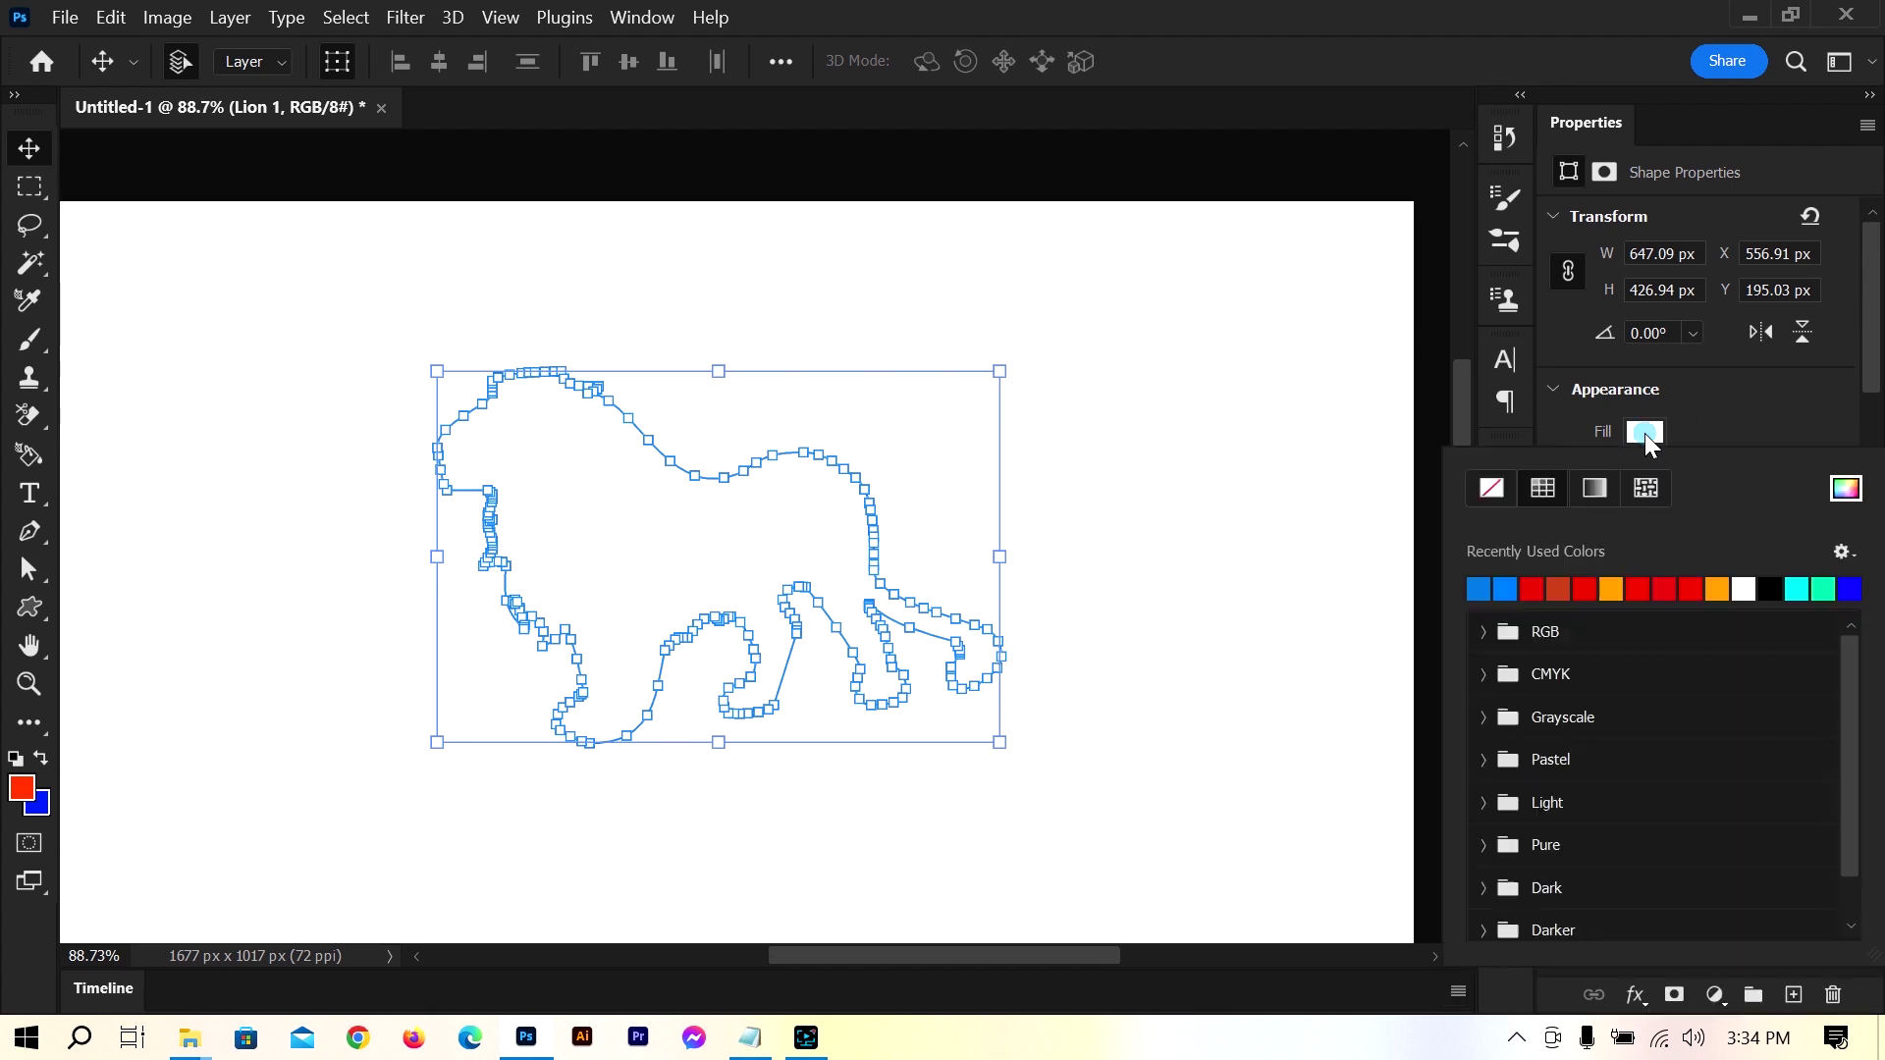
{"action": "left_click", "coordinate": [1534, 588]}
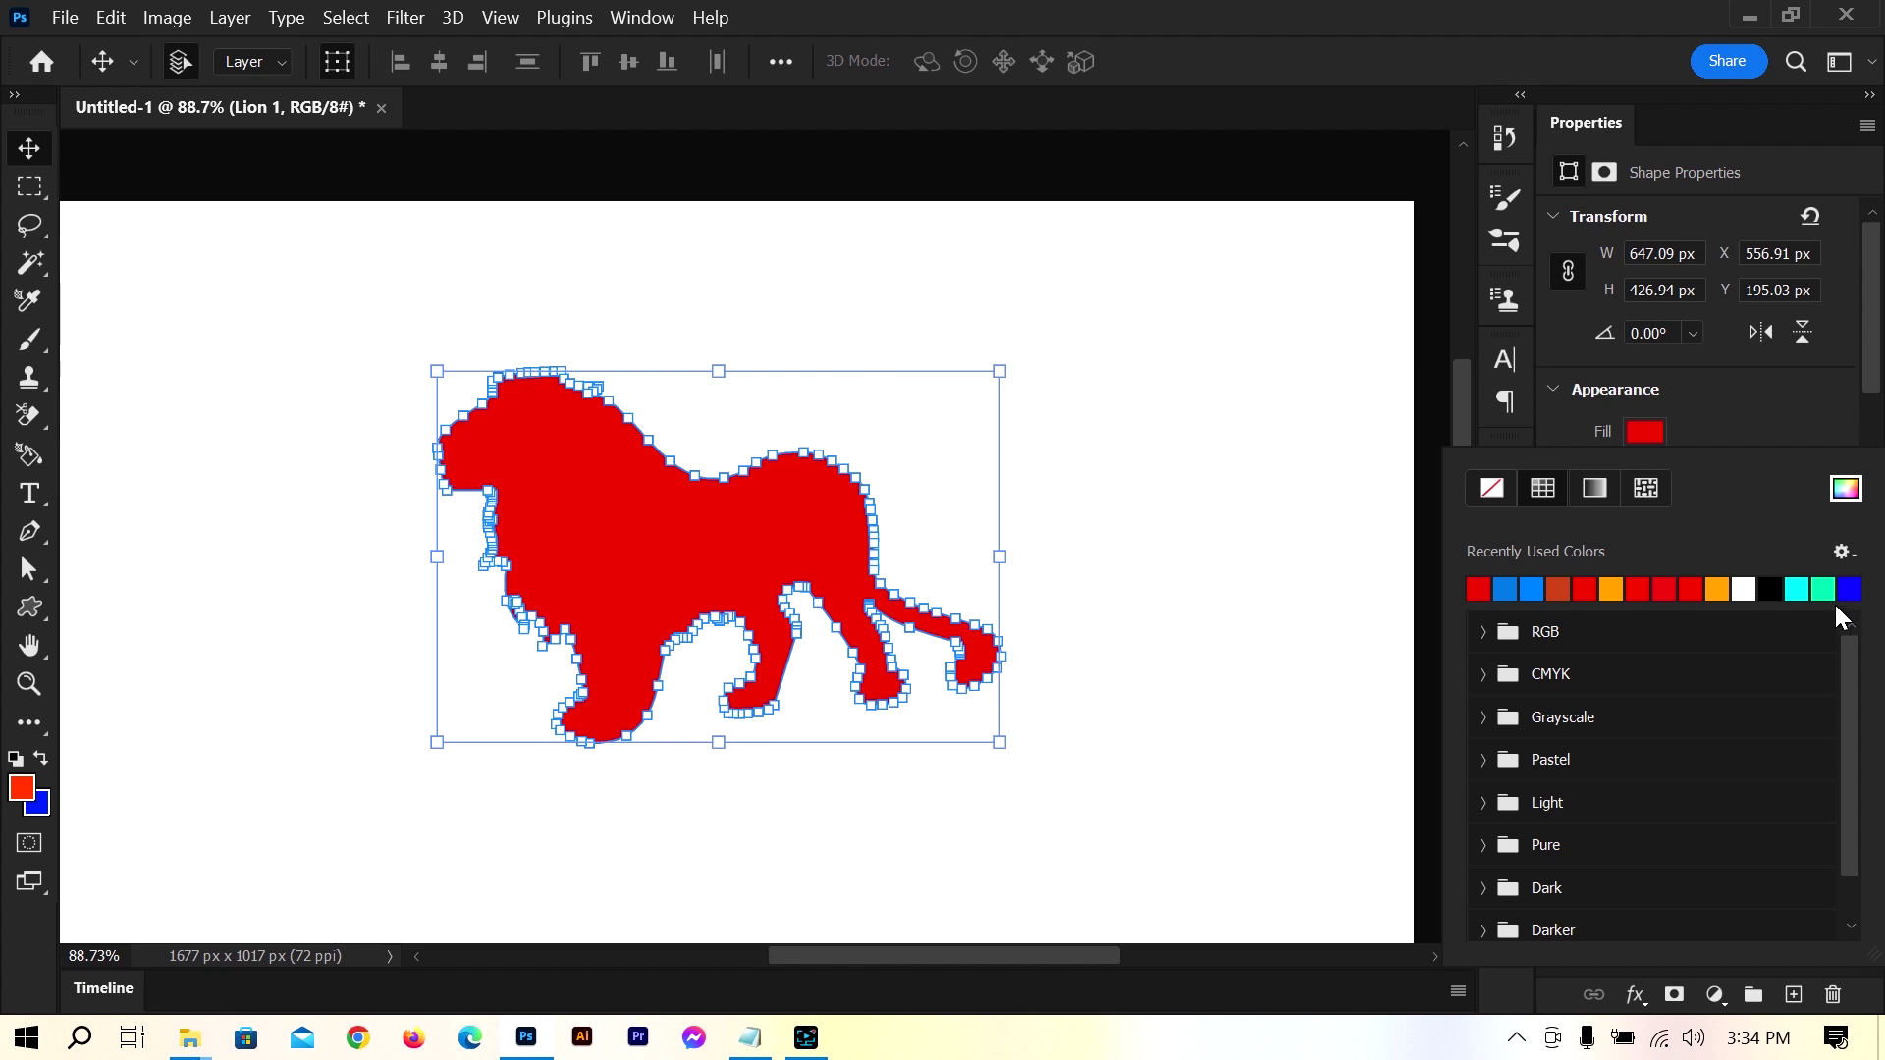
Reposition the red lion up and to the left, to about X 515 px, Y 166 px
{"action": "left_click", "coordinate": [30, 149]}
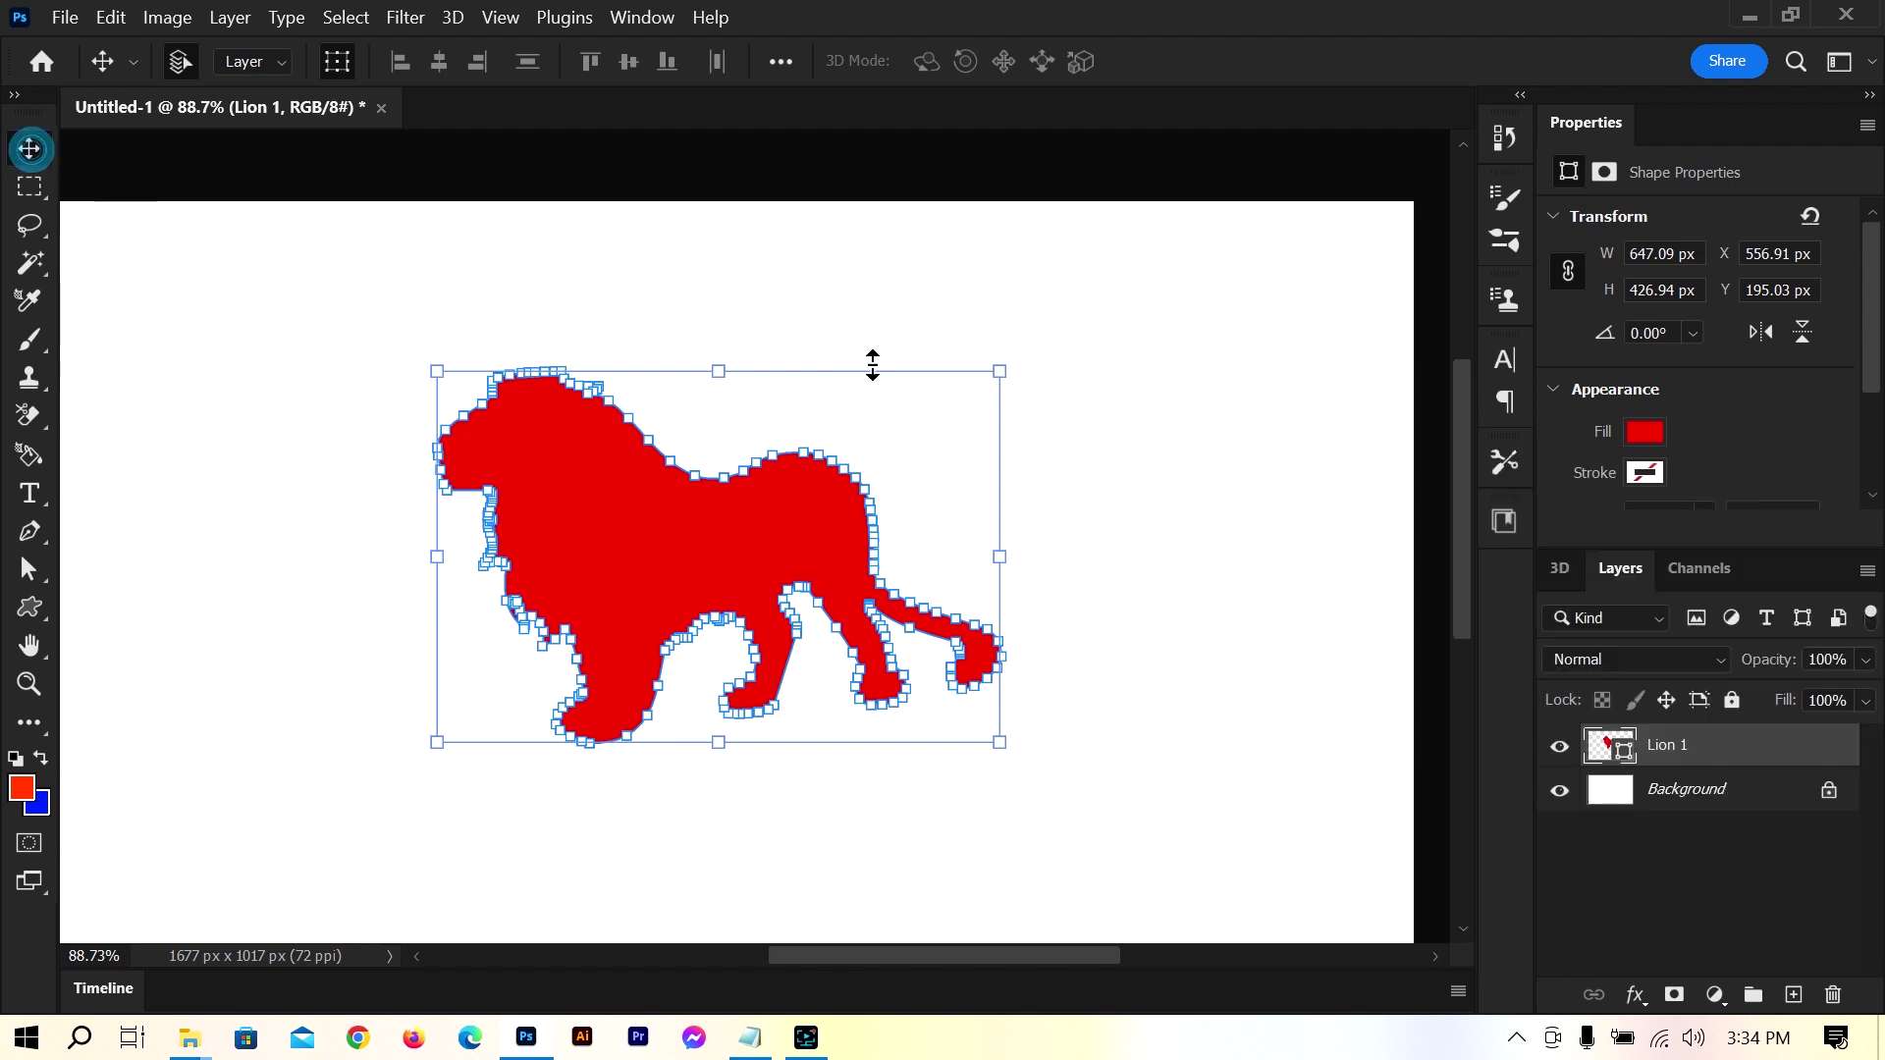
{"action": "left_click", "coordinate": [1273, 506]}
{"action": "left_click_drag", "start_coordinate": [665, 572], "coordinate": [630, 550]}
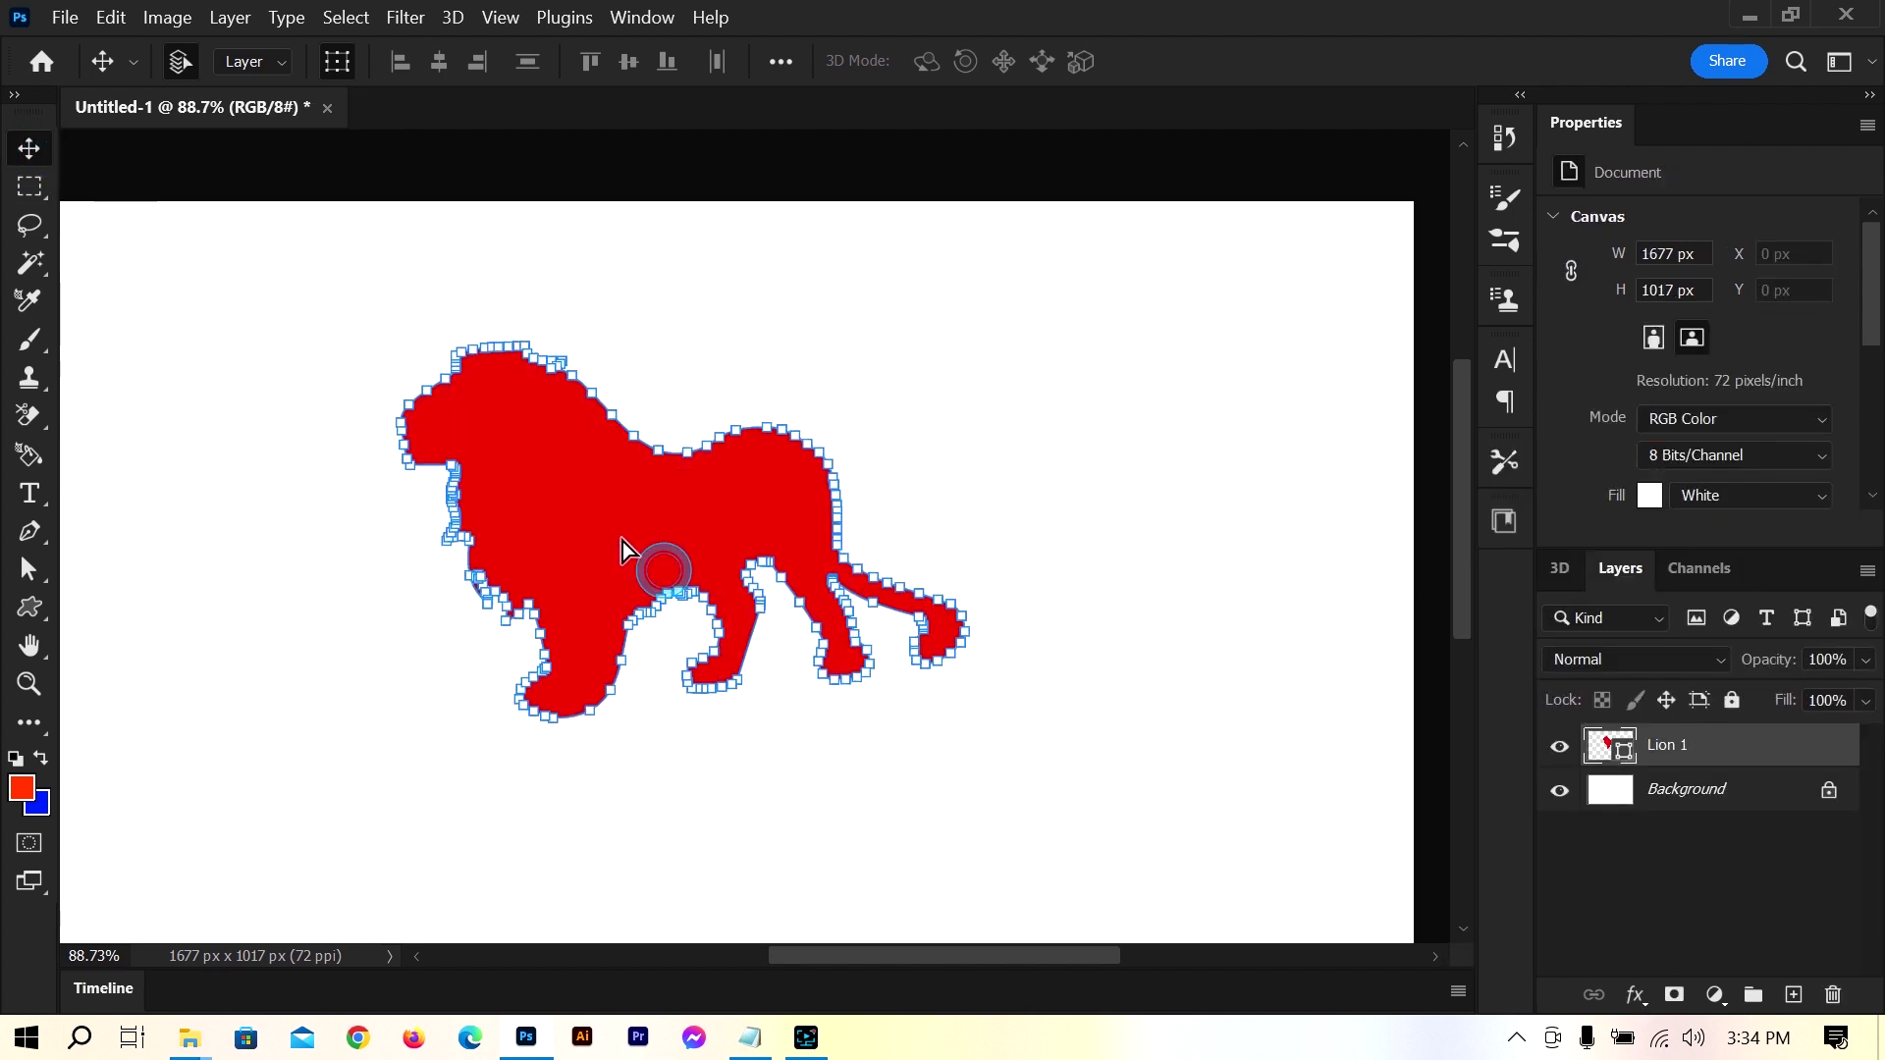
Create a 3D extrusion about 57 px deep from the lion layer, turned so that its extruded sides show
{"action": "right_click", "coordinate": [1672, 752]}
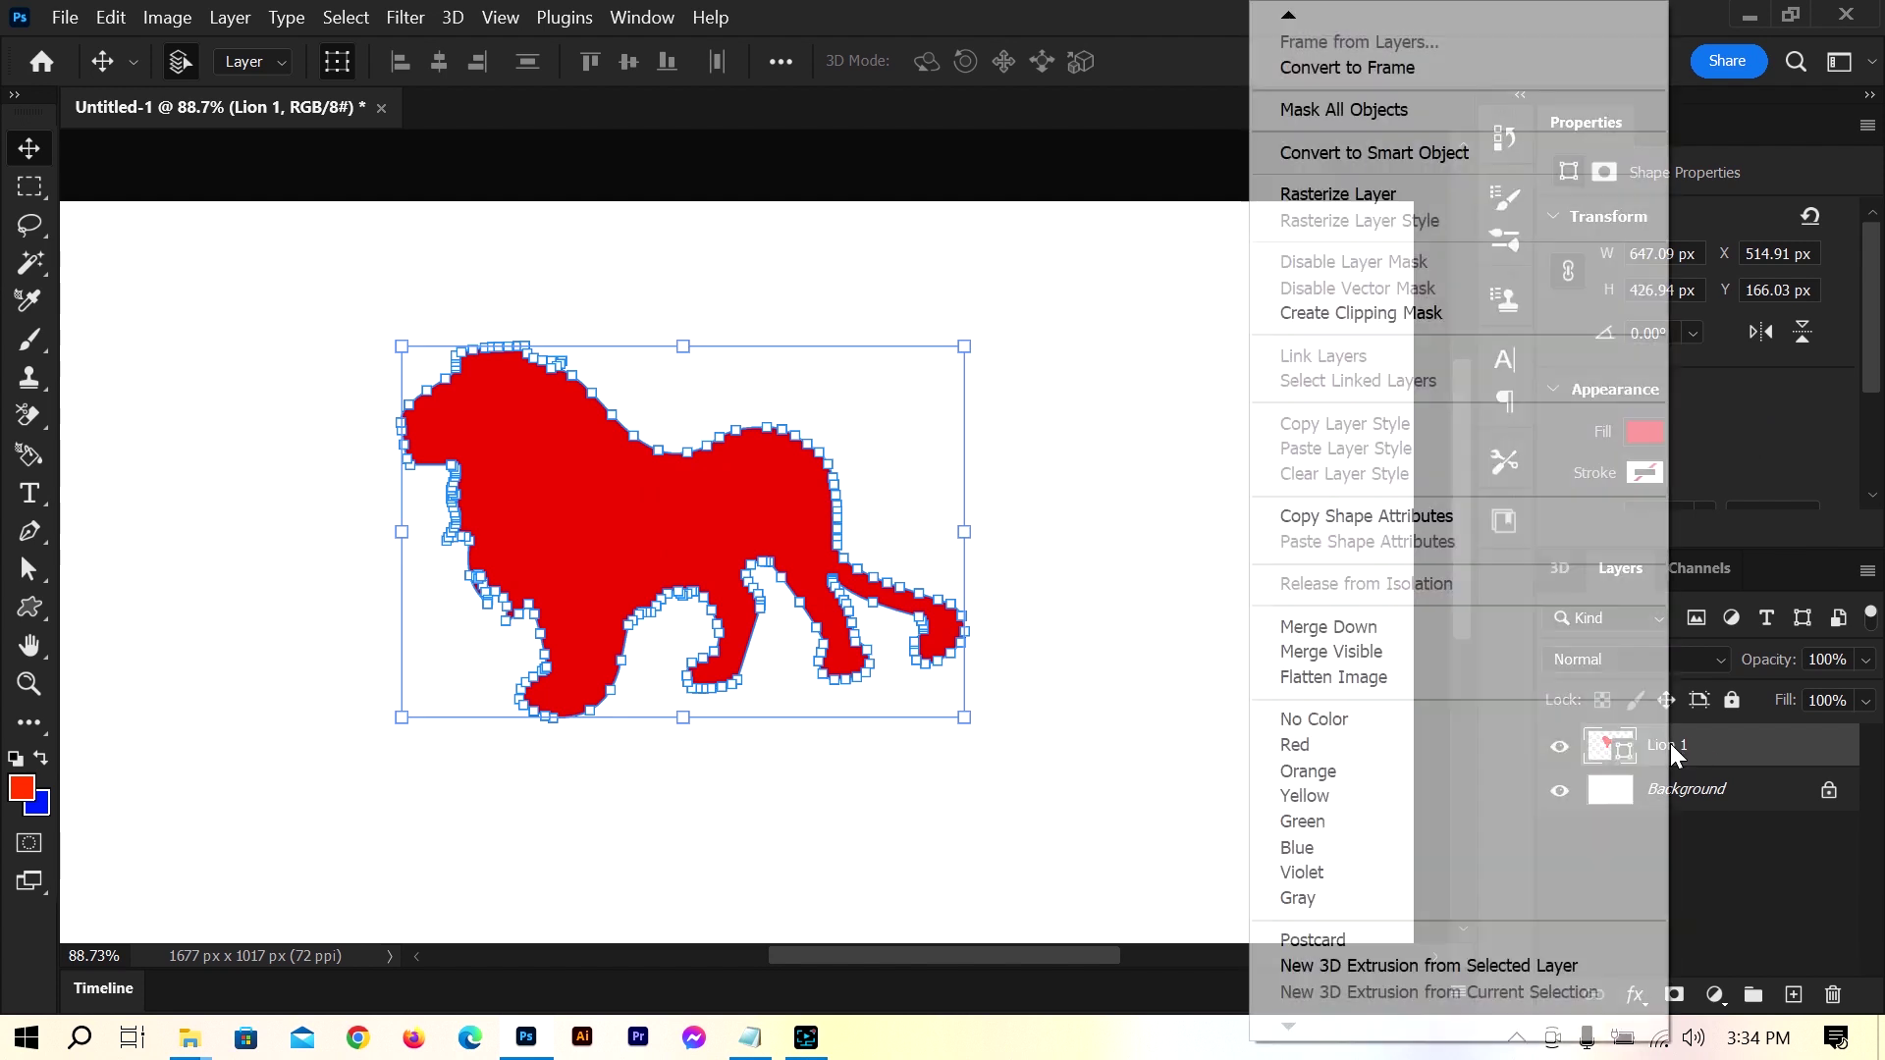
{"action": "left_click", "coordinate": [1386, 958]}
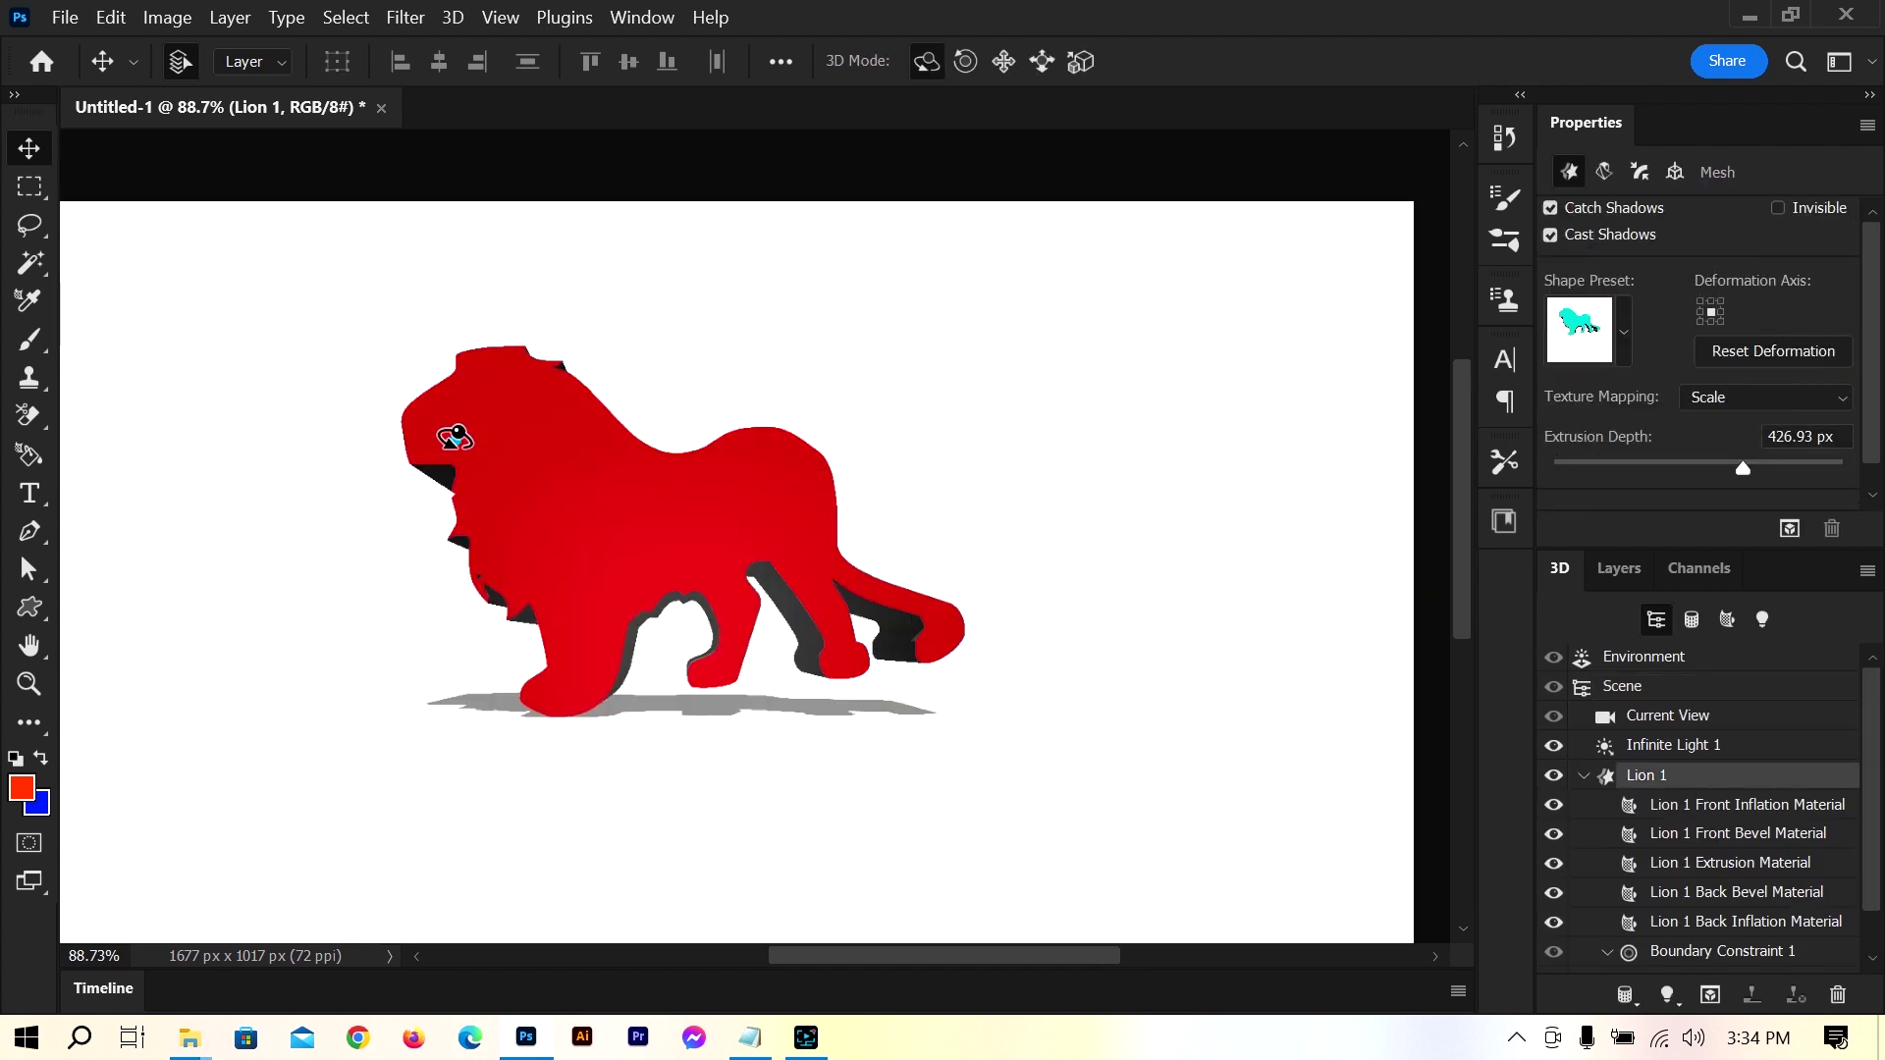
{"action": "left_click_drag", "start_coordinate": [455, 438], "coordinate": [538, 491]}
{"action": "left_click_drag", "start_coordinate": [550, 527], "coordinate": [594, 480]}
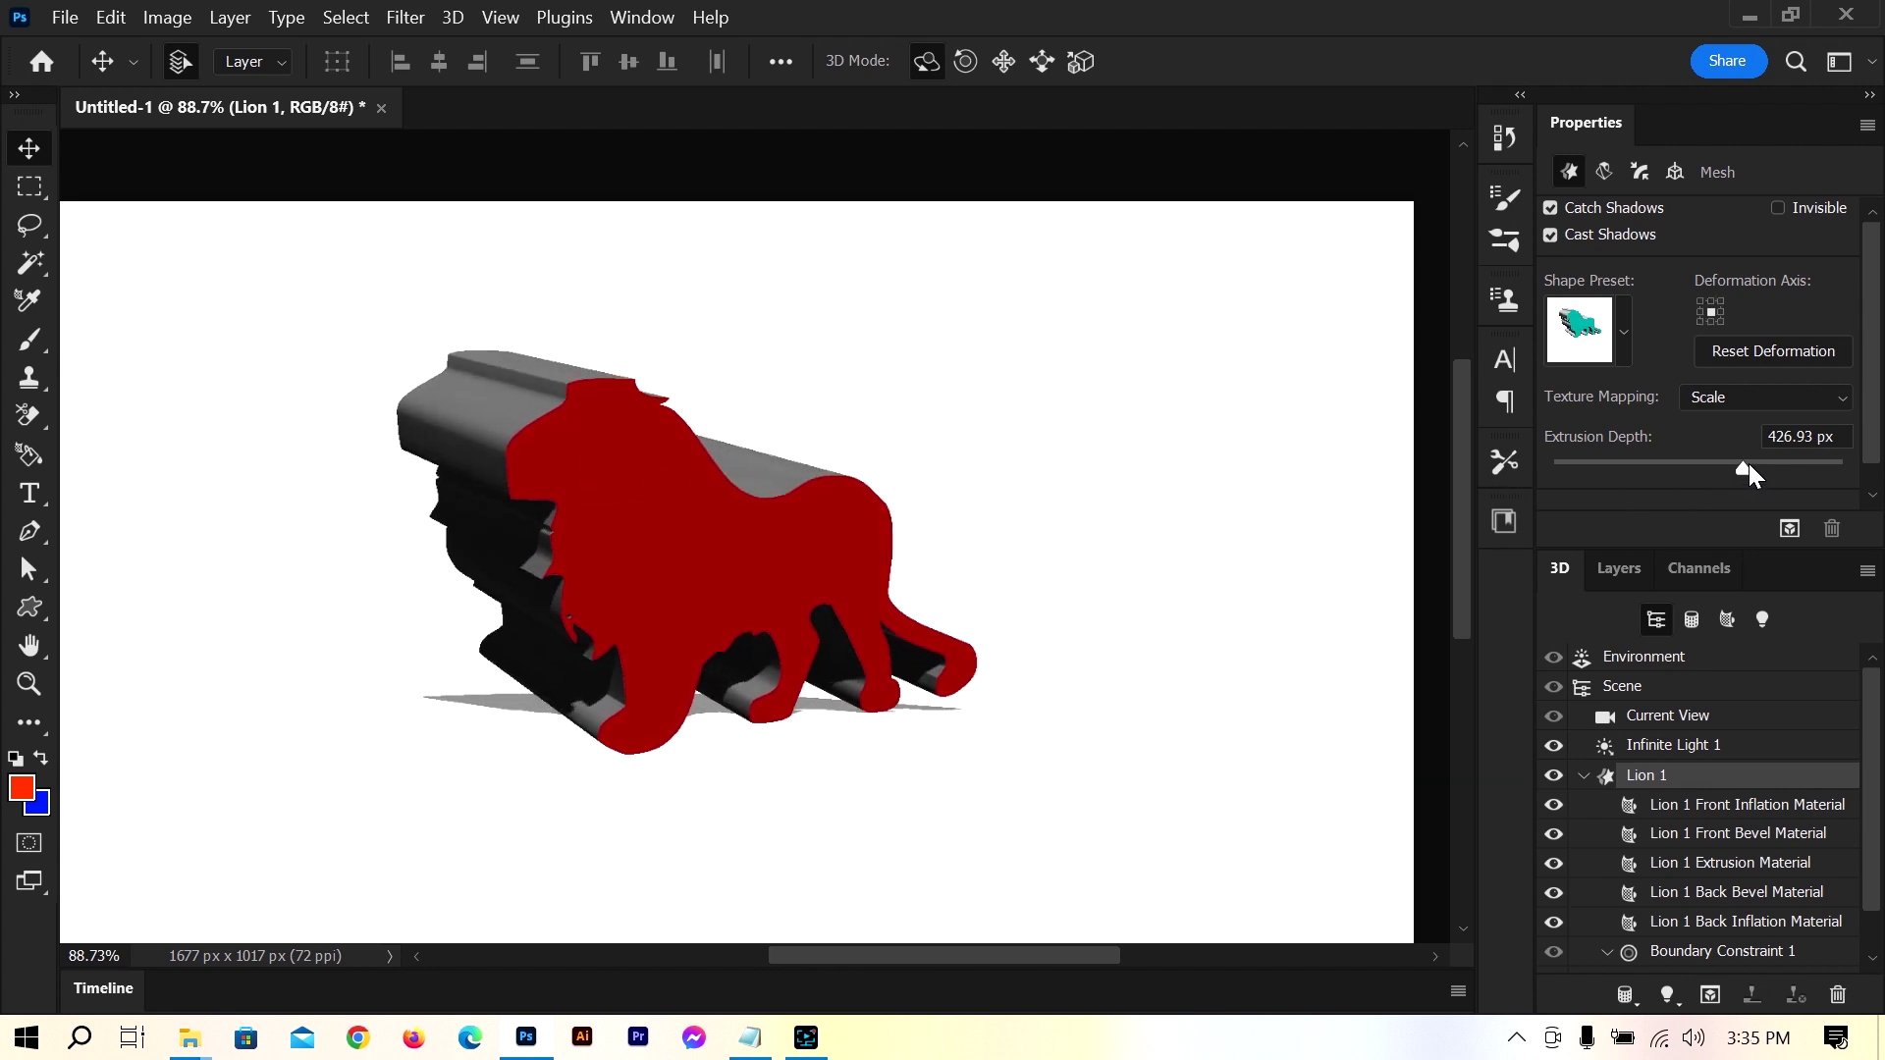
{"action": "left_click_drag", "start_coordinate": [1743, 466], "coordinate": [1705, 469]}
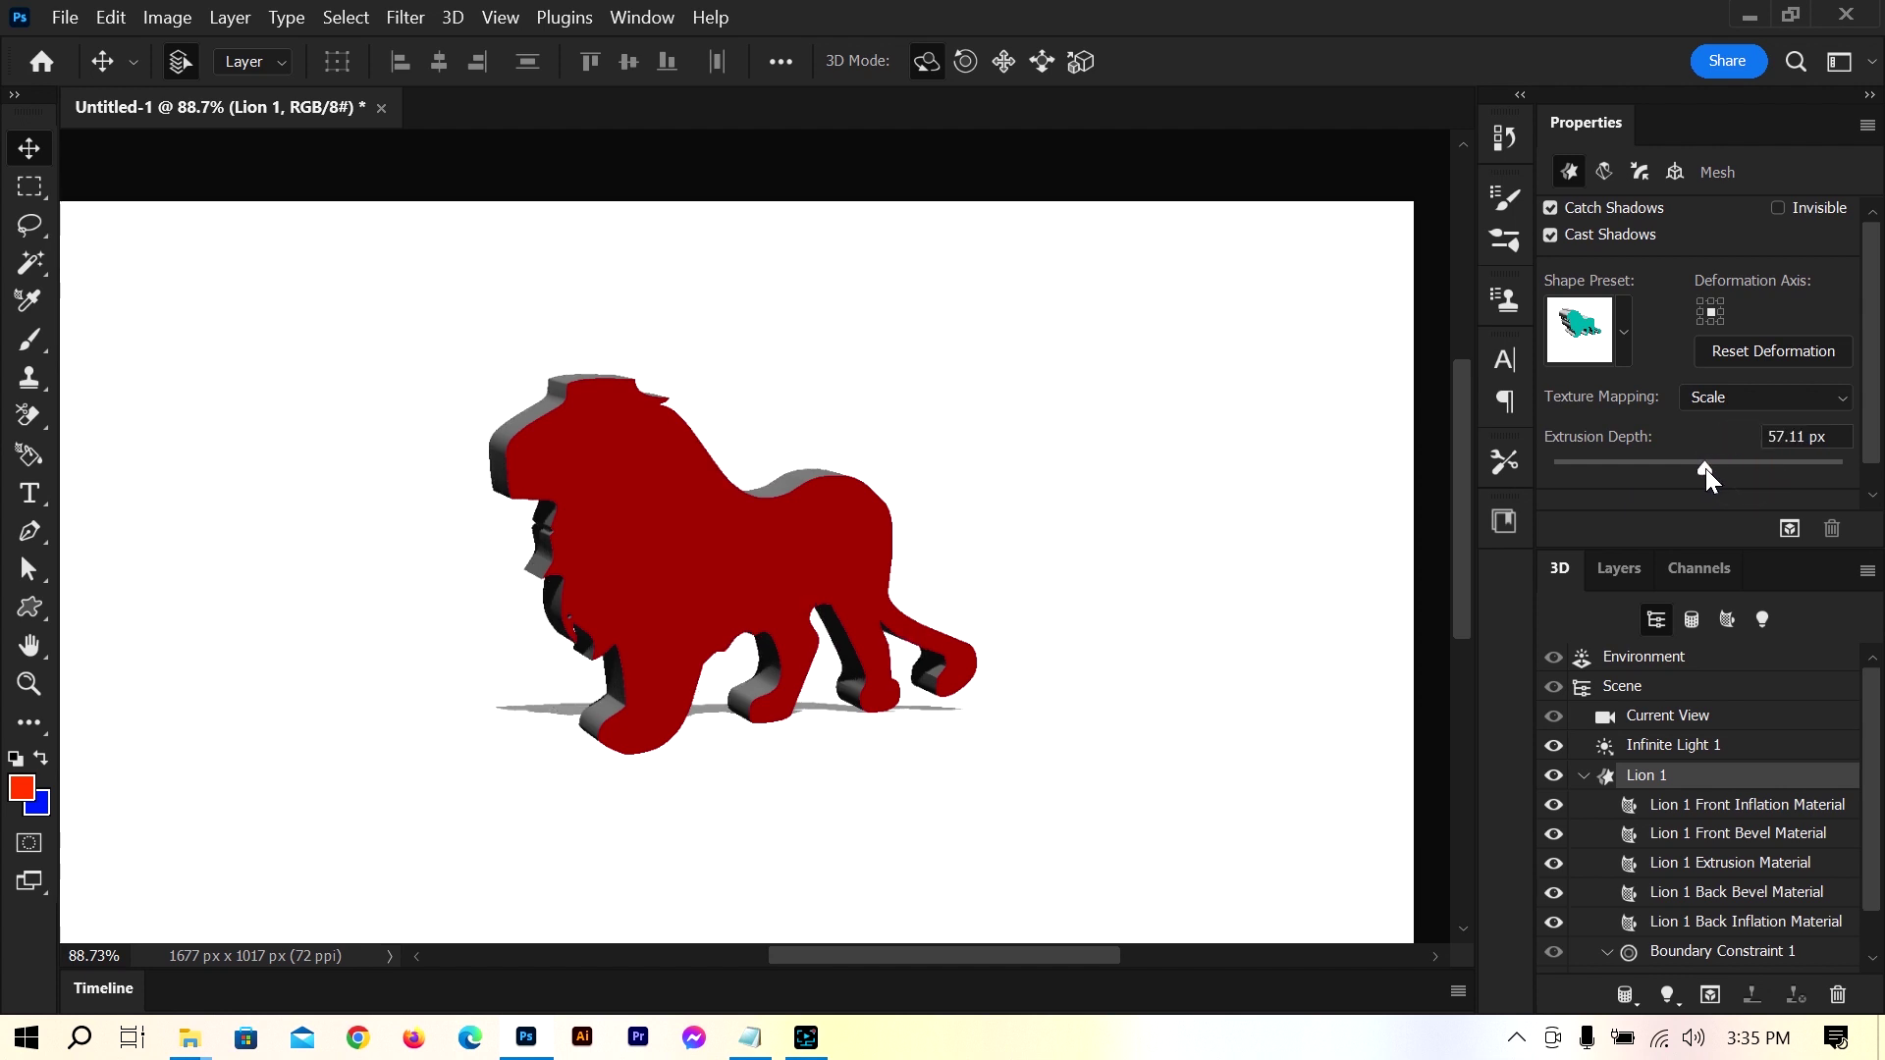
Try the Bevel and rounded-edge shape presets on the lion, settling on the preset with the softly inflated front
{"action": "left_click", "coordinate": [1626, 337]}
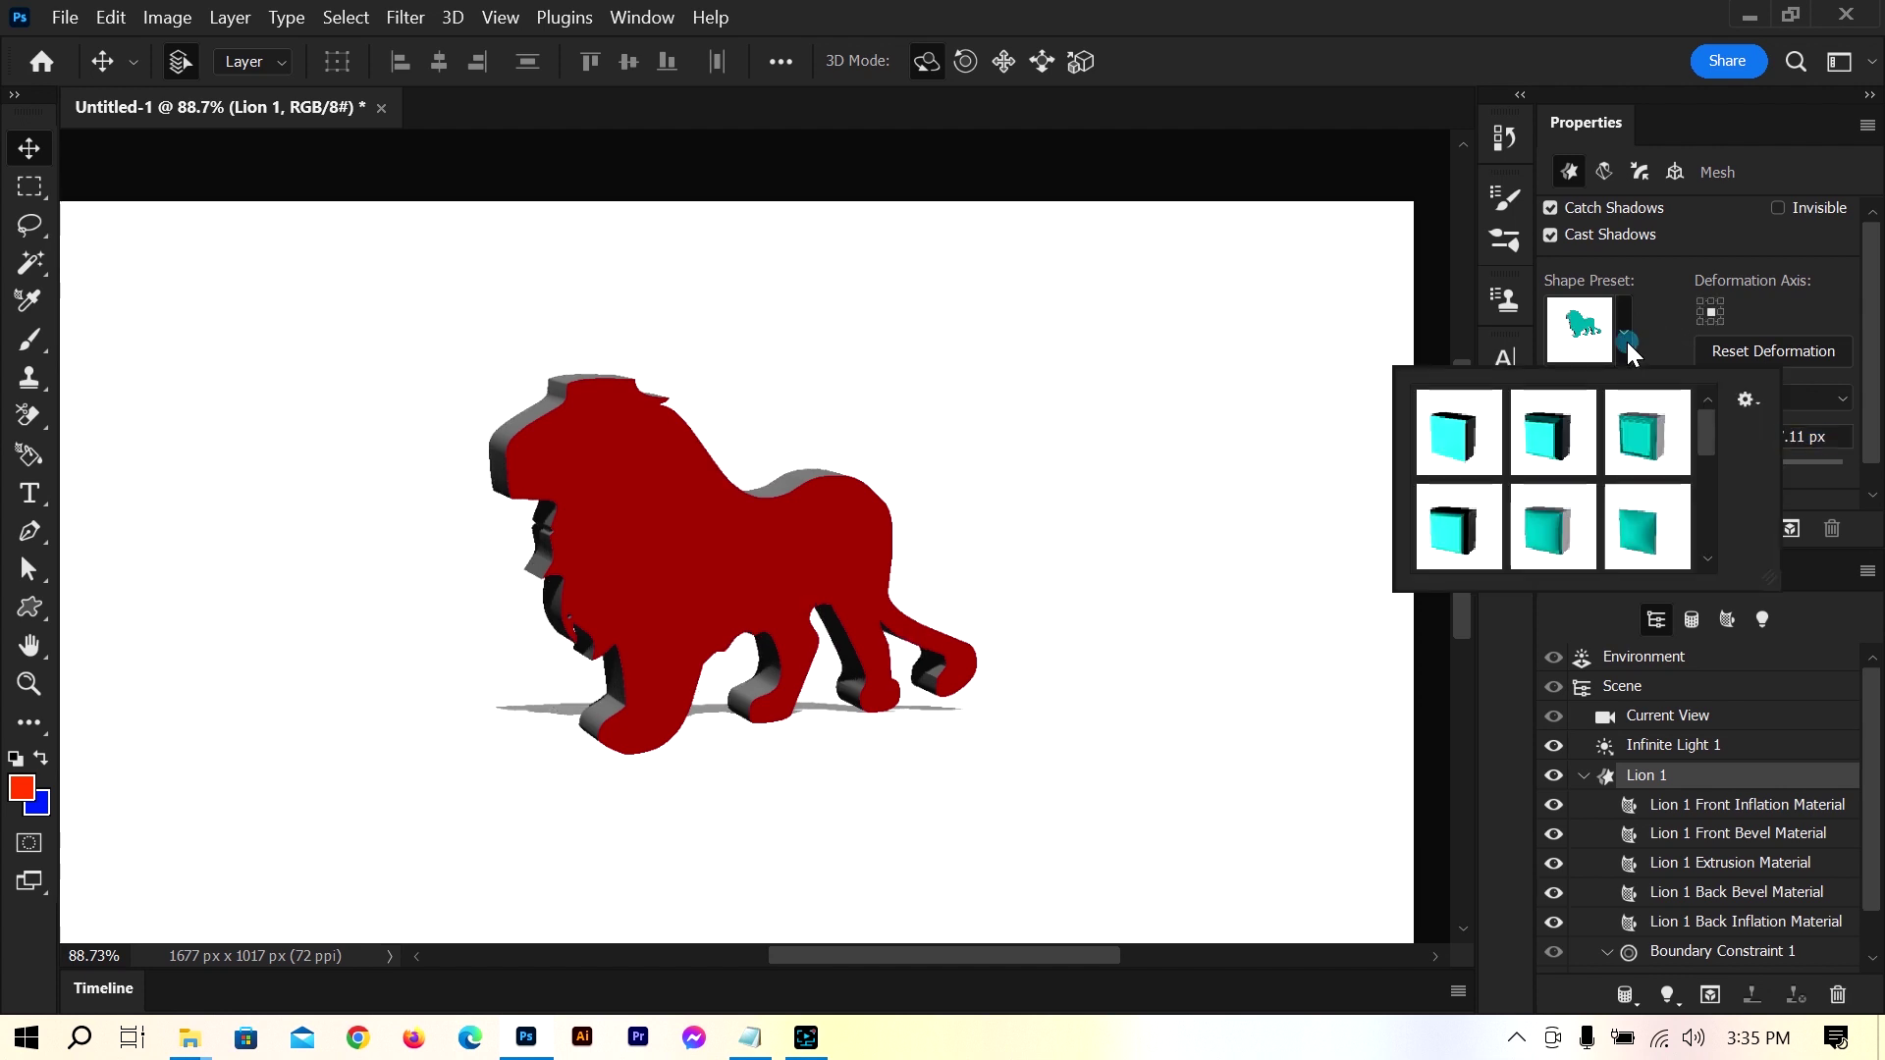
{"action": "left_click", "coordinate": [1567, 447]}
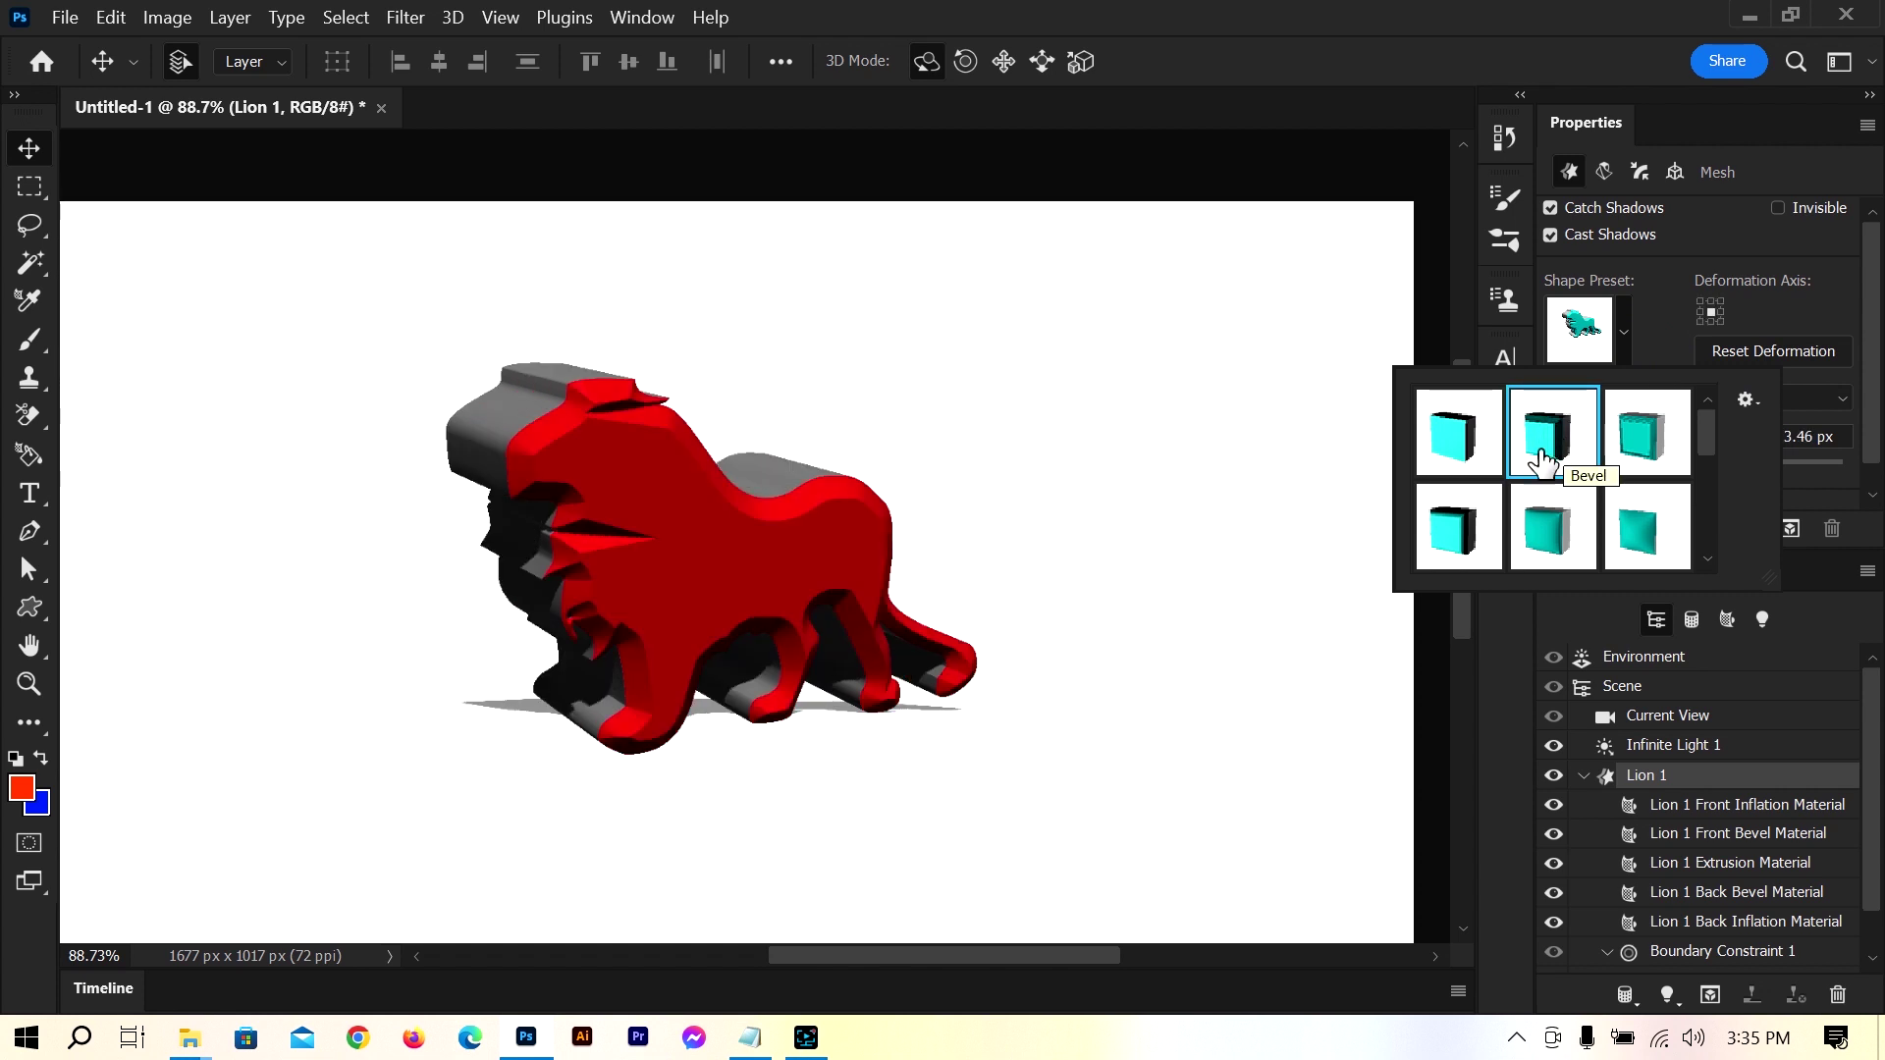
{"action": "left_click", "coordinate": [1463, 528]}
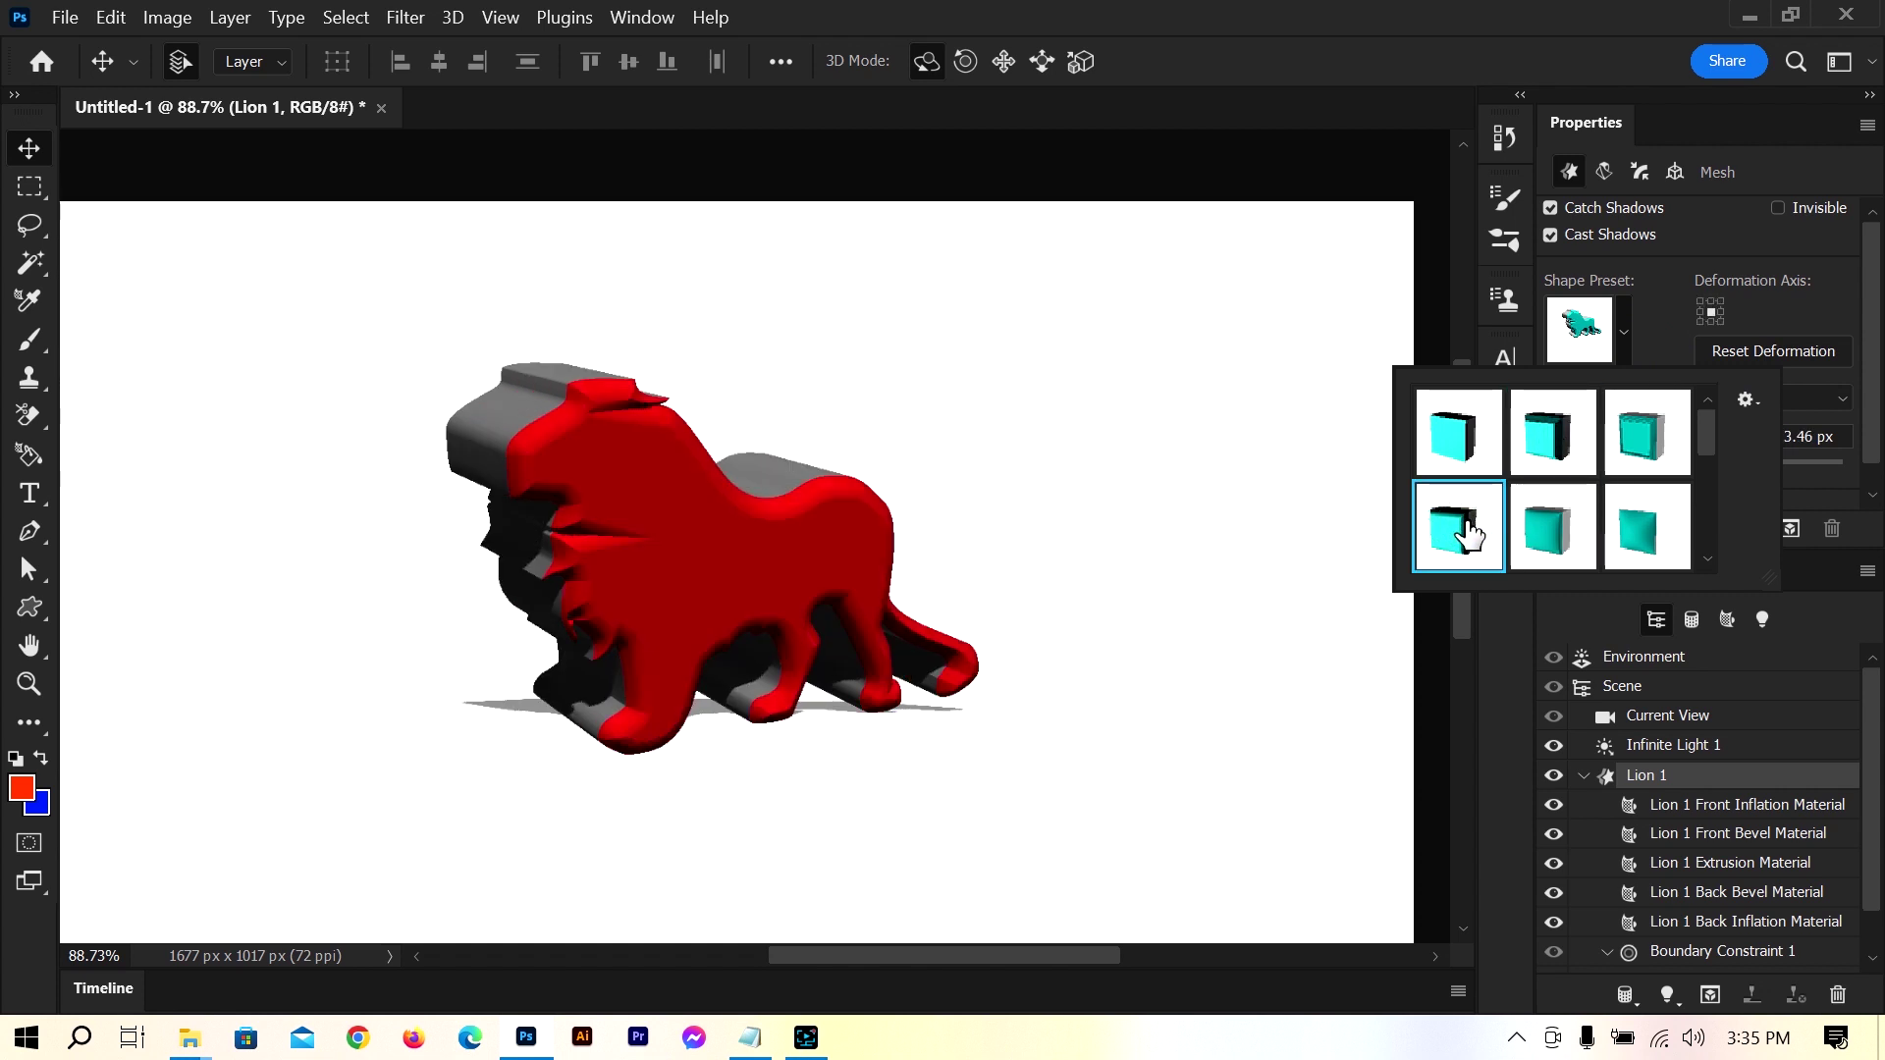
{"action": "left_click", "coordinate": [1553, 538]}
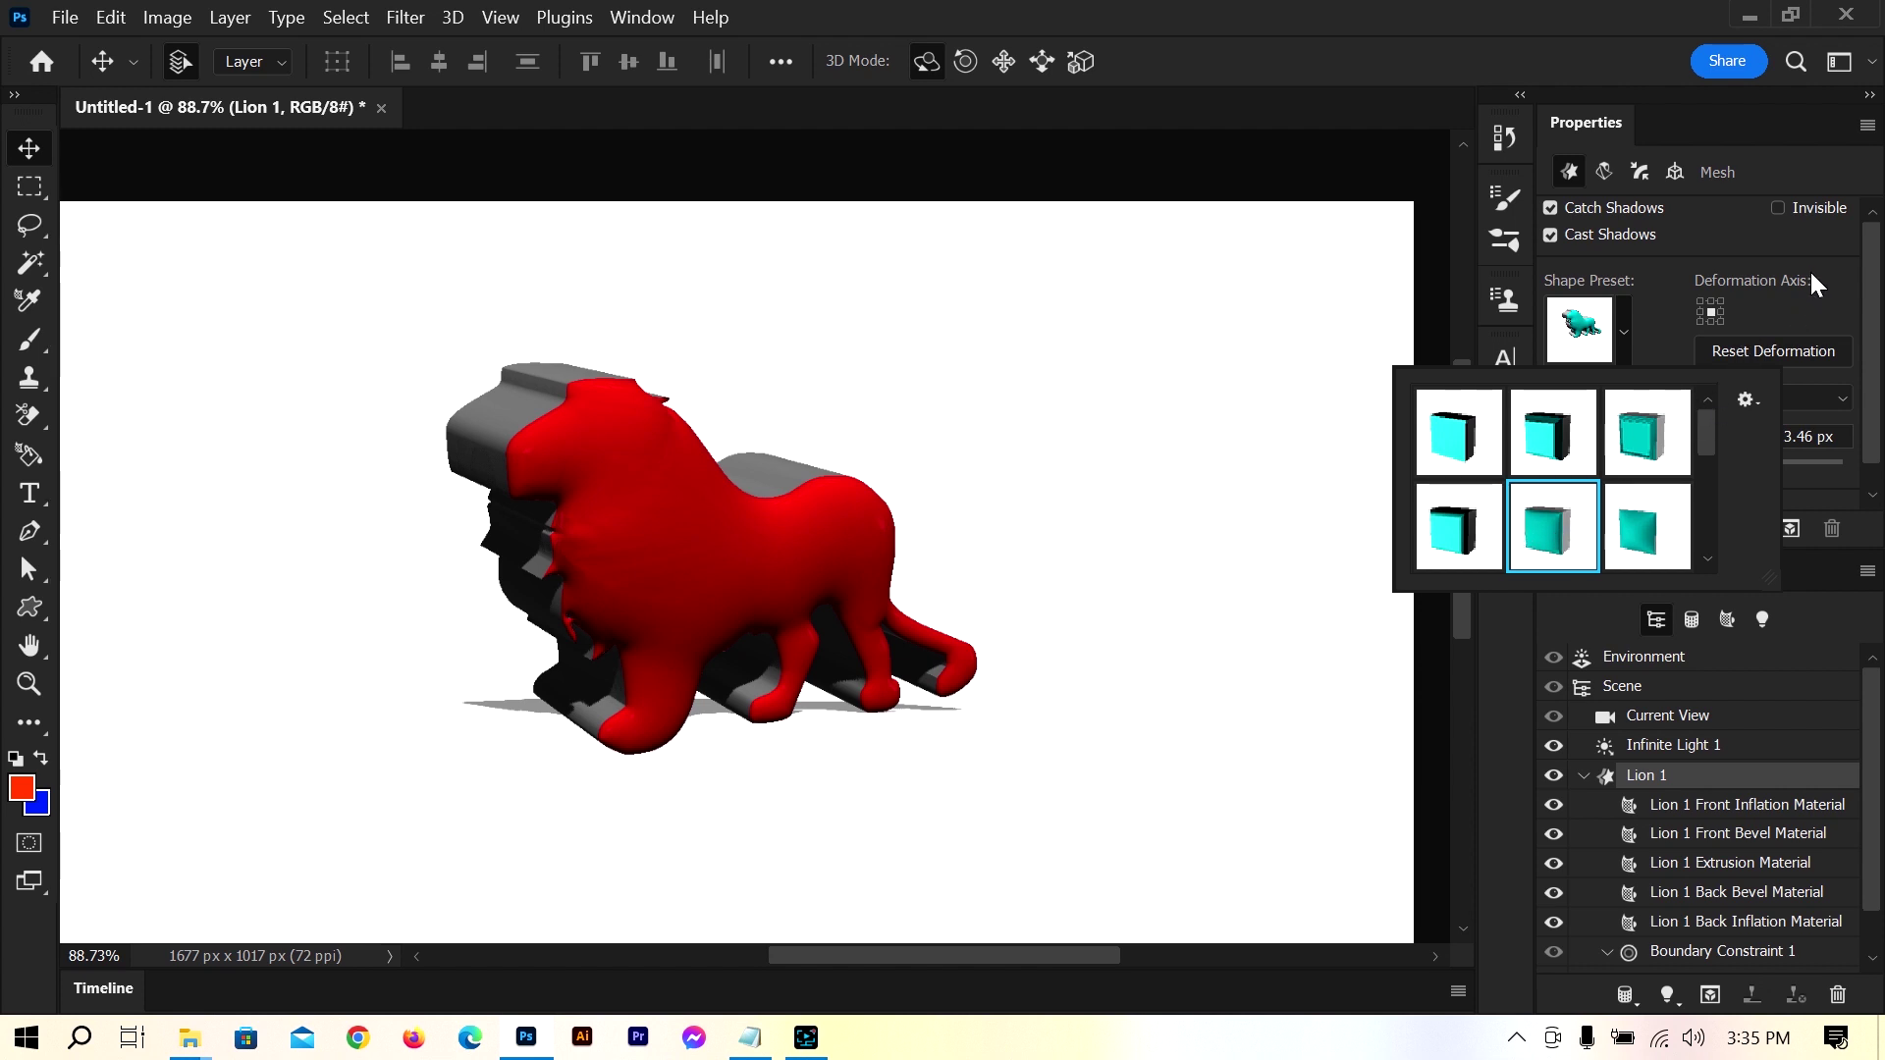
Set the lion's extrusion depth to about 32 px and turn the model slightly
{"action": "left_click", "coordinate": [1728, 239]}
{"action": "left_click_drag", "start_coordinate": [1719, 465], "coordinate": [1702, 469]}
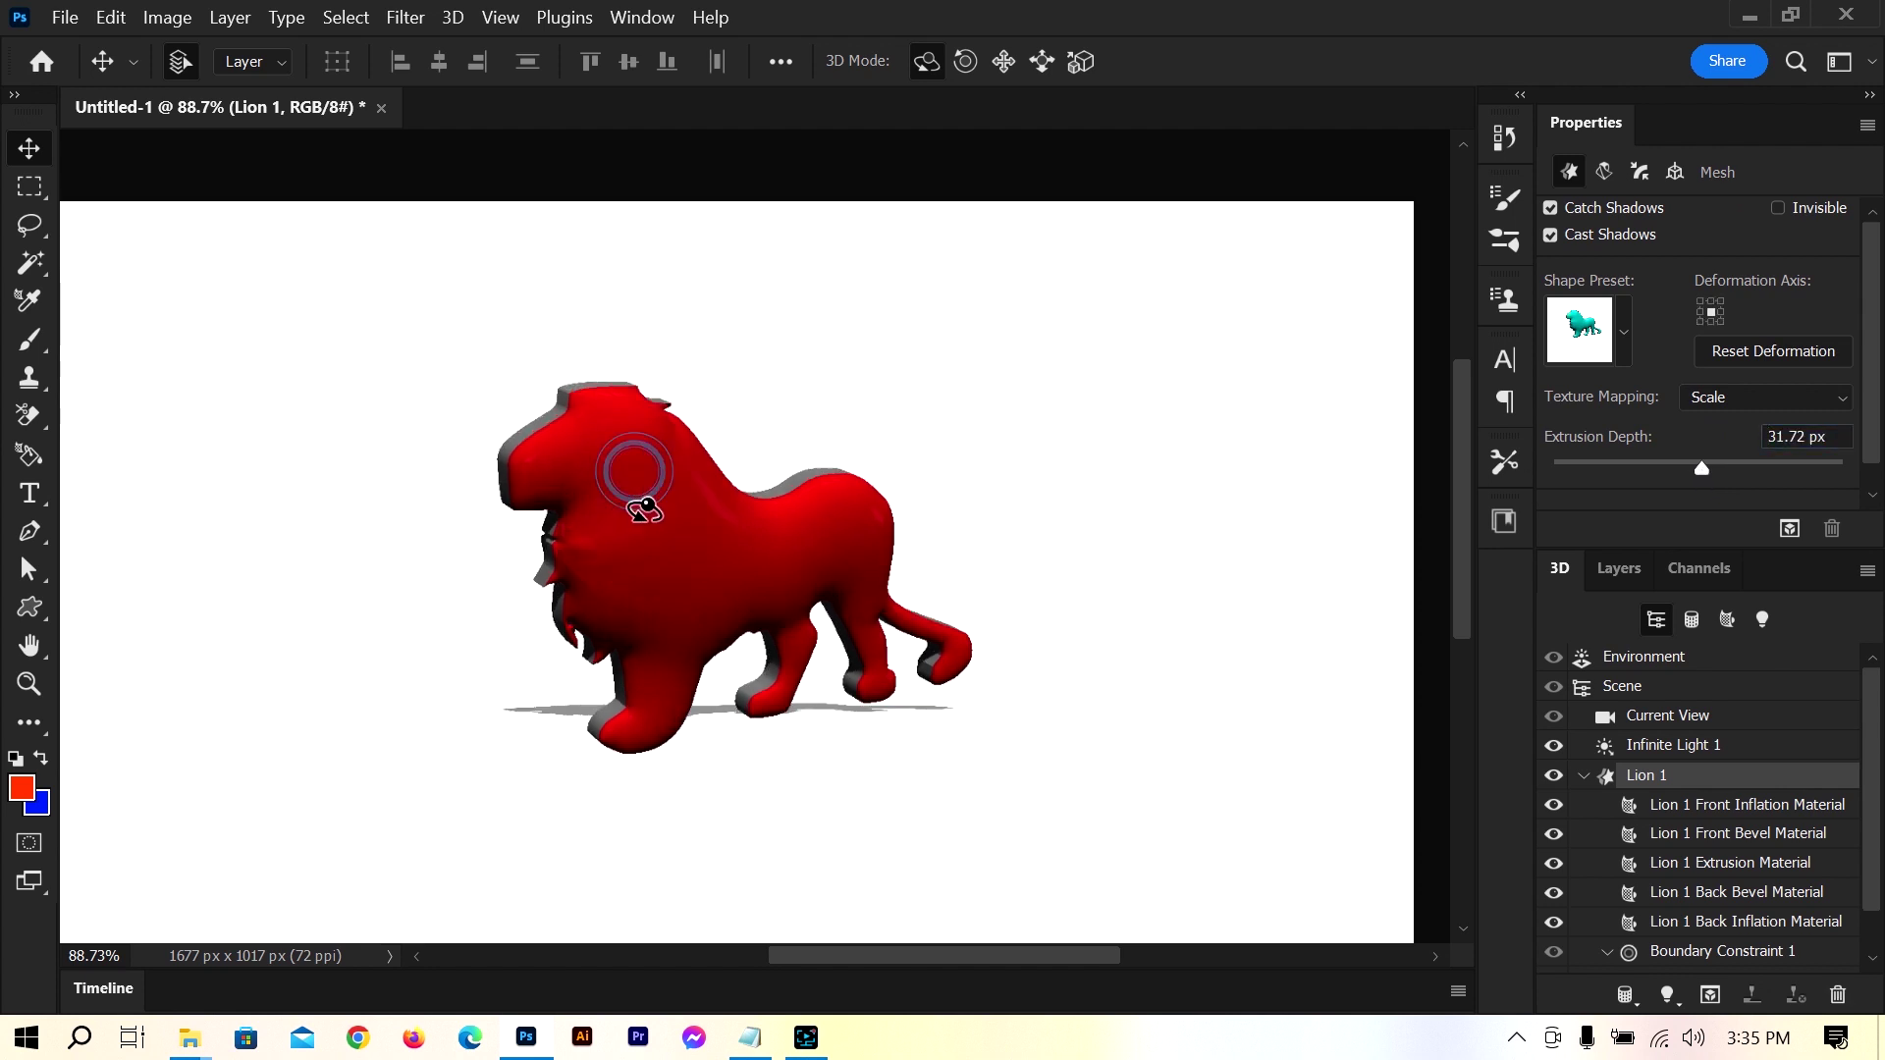
{"action": "mouse_move", "coordinate": [643, 509]}
{"action": "left_mouse_down"}
{"action": "mouse_move", "coordinate": [724, 652]}
{"action": "mouse_move", "coordinate": [871, 786]}
{"action": "mouse_move", "coordinate": [778, 644]}
{"action": "mouse_move", "coordinate": [610, 492]}
{"action": "left_mouse_up"}
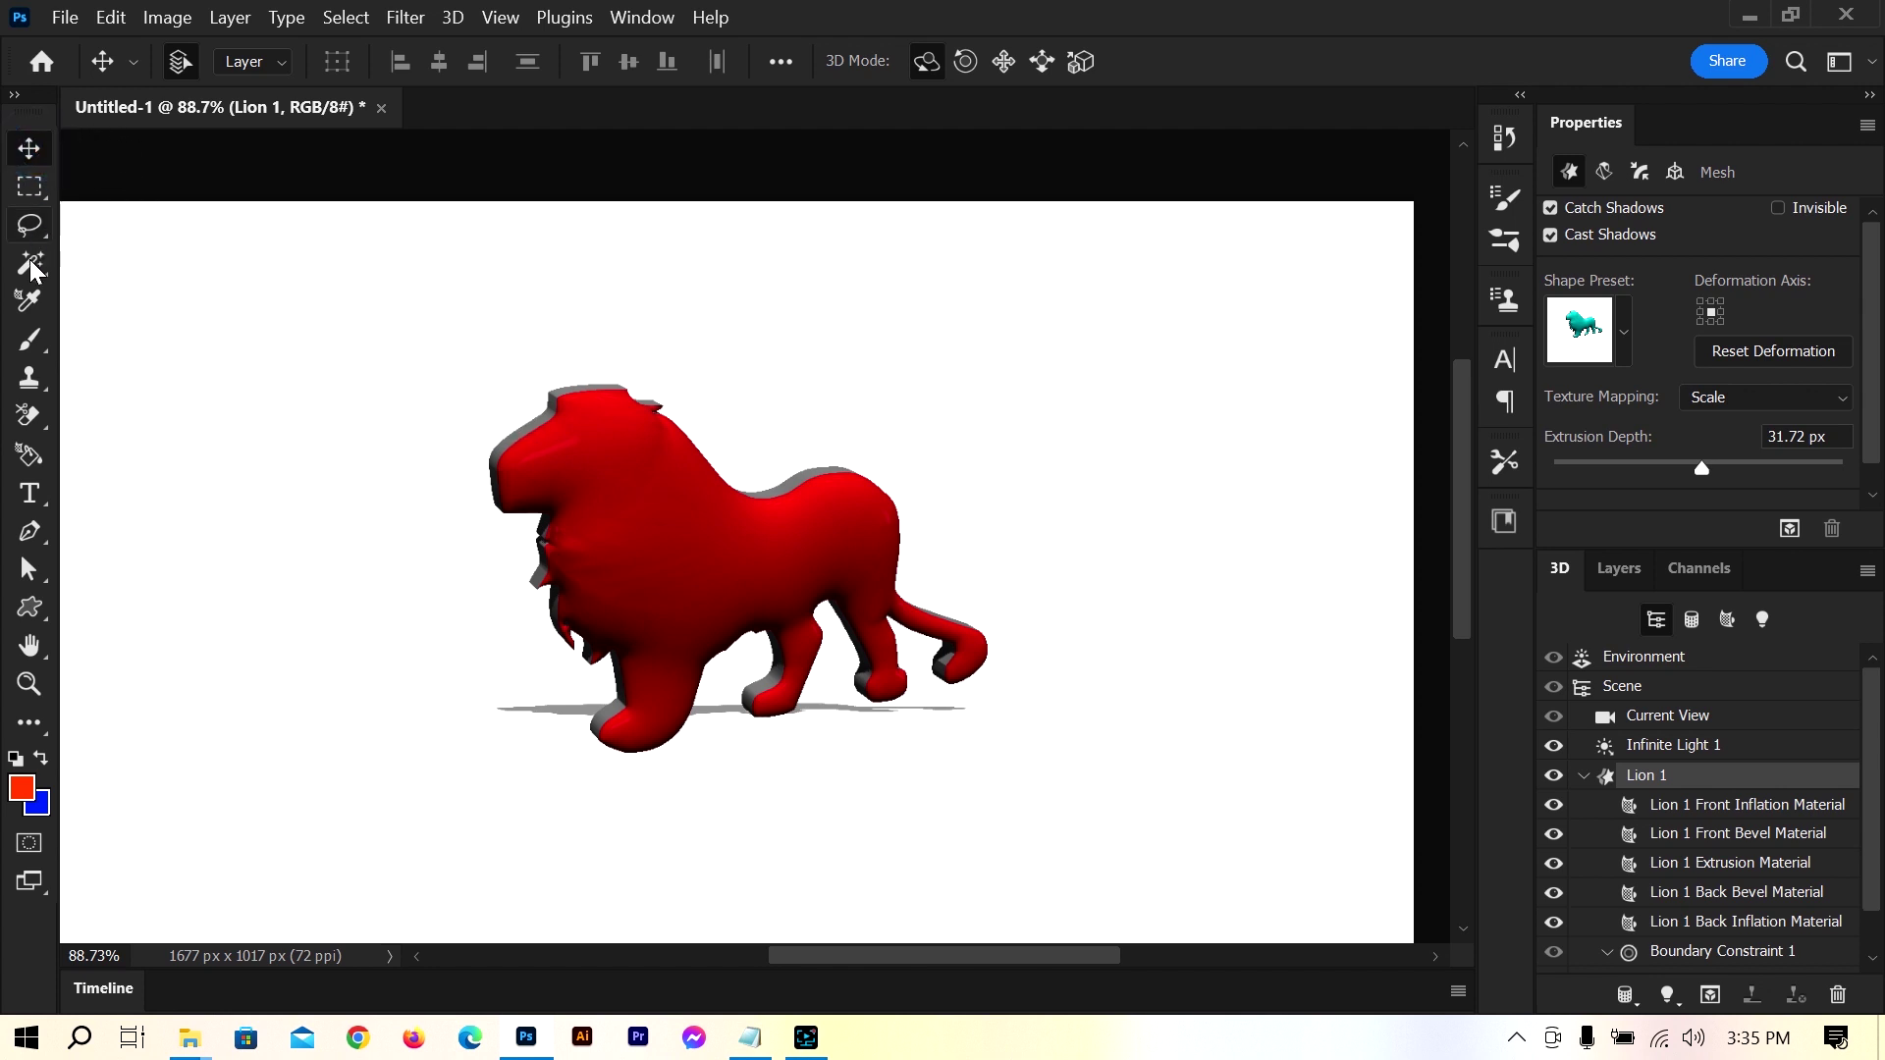
Set the base color of the lion's extrusion material to a dark red, RGB 186, 18, 18
{"action": "left_click", "coordinate": [801, 475]}
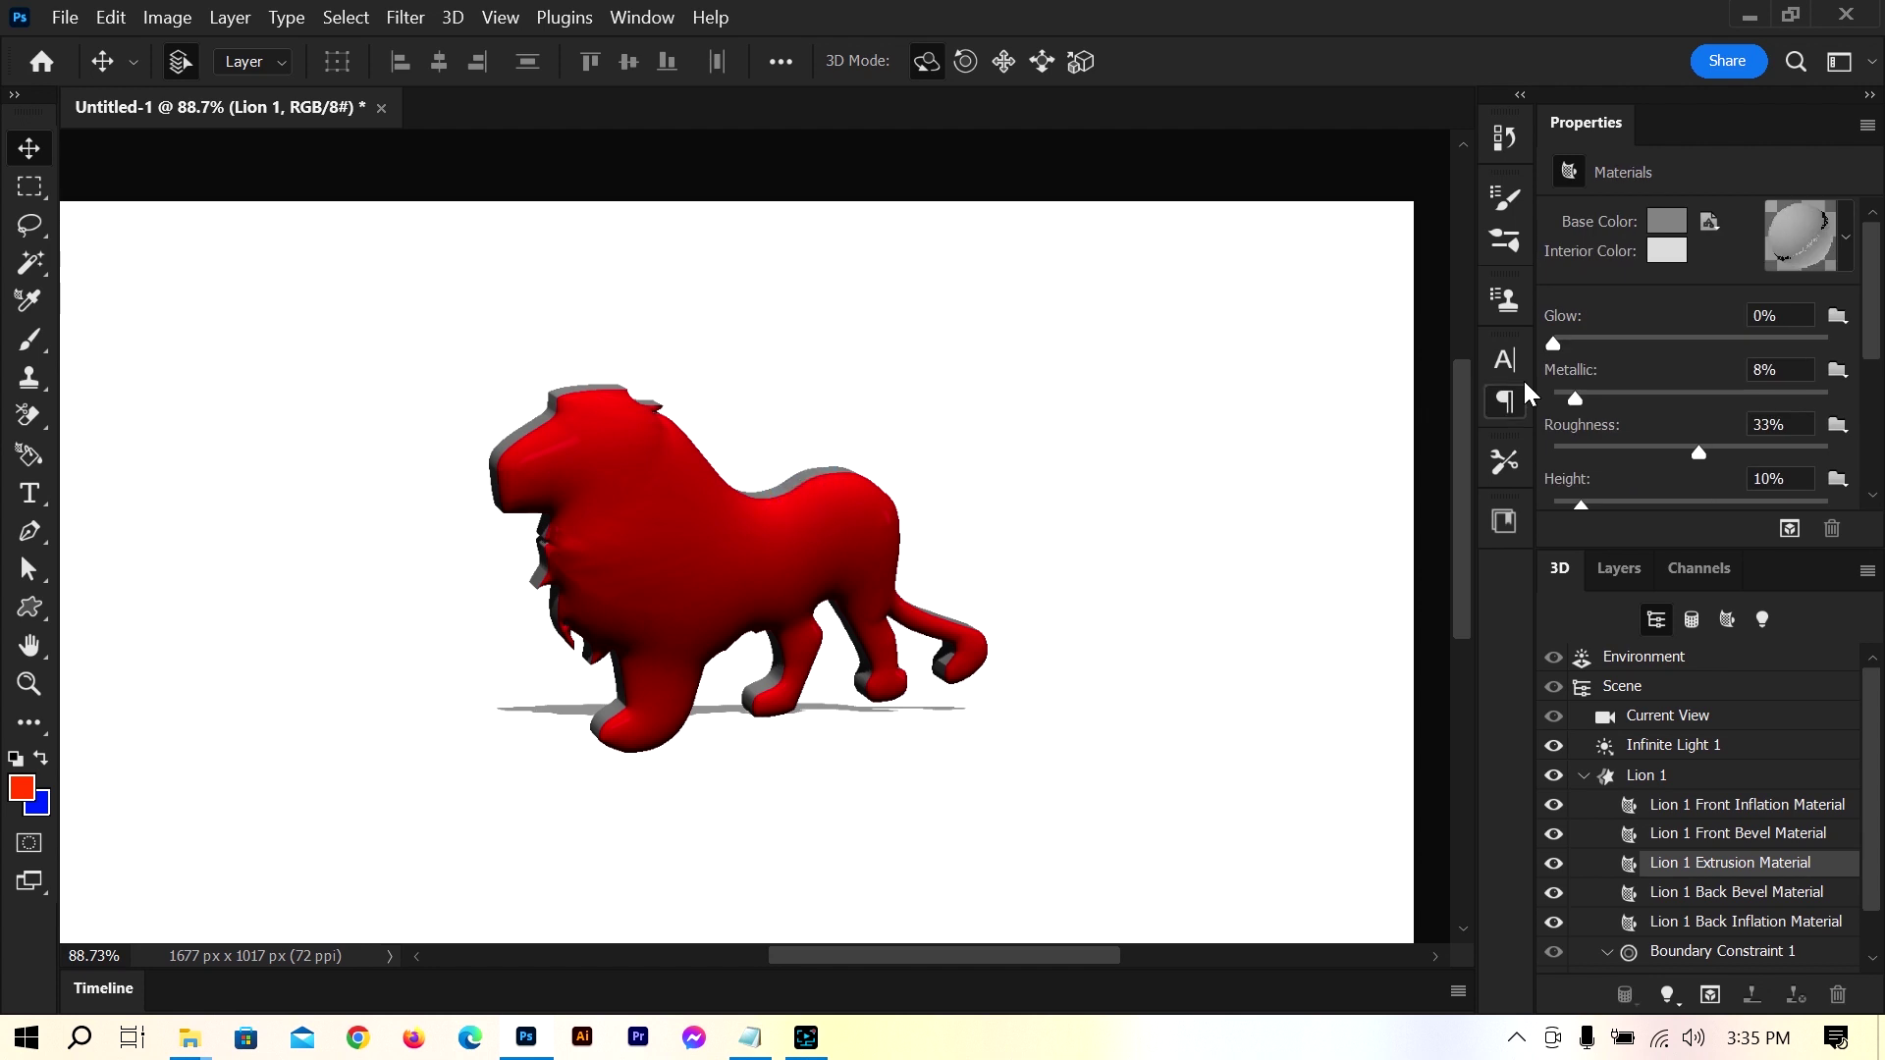
{"action": "left_click", "coordinate": [1669, 221]}
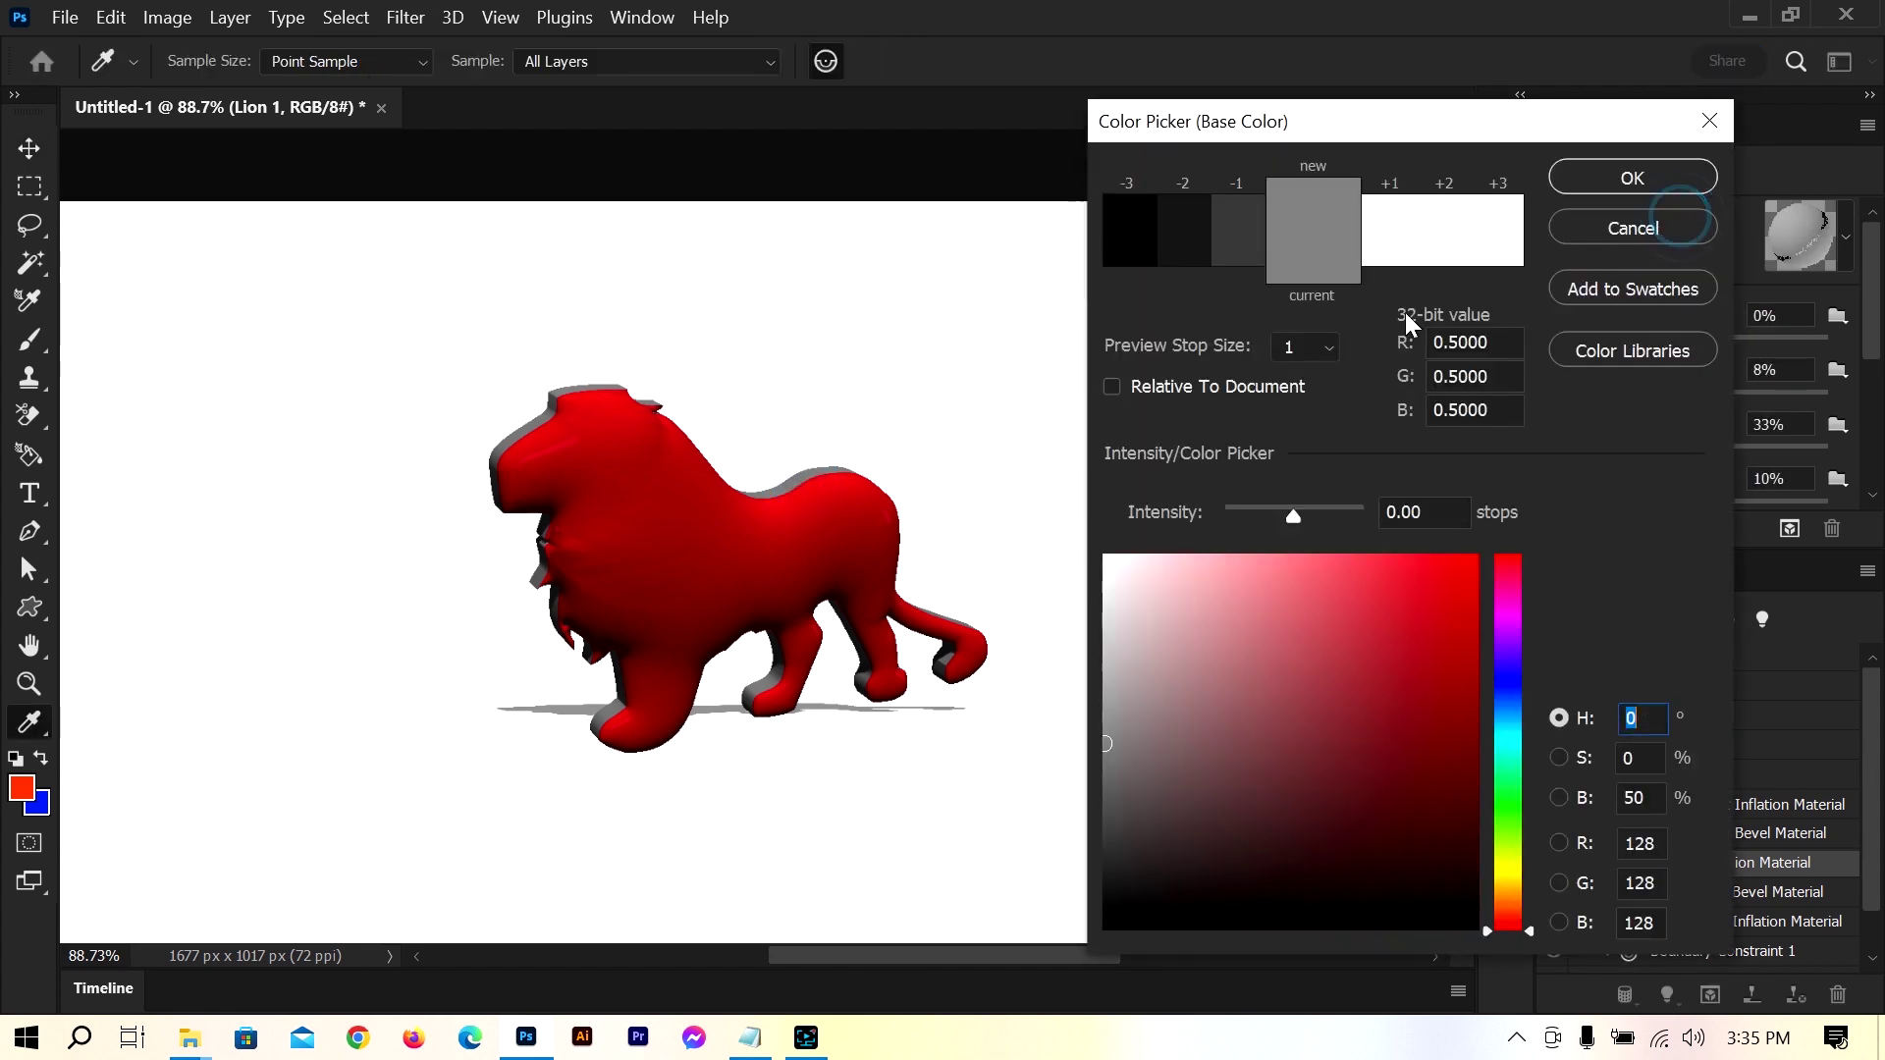
{"action": "left_click", "coordinate": [1446, 704]}
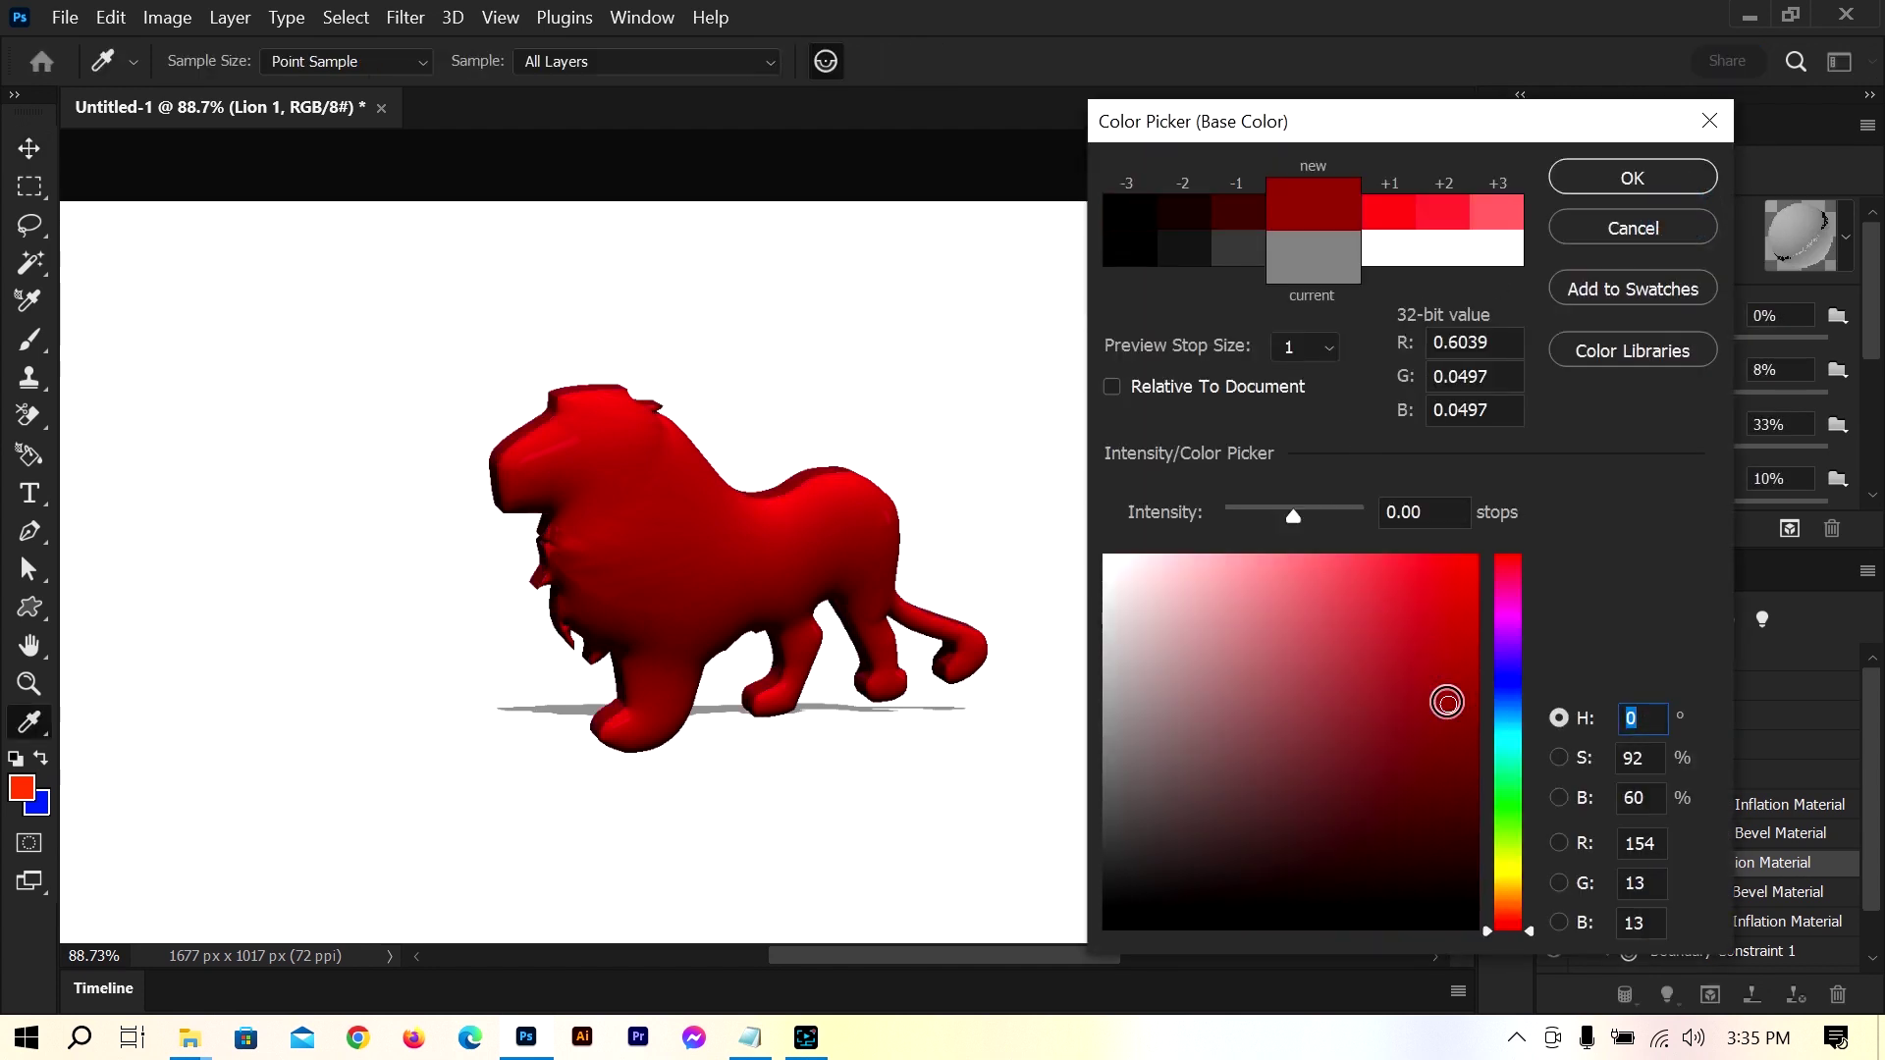
{"action": "left_click", "coordinate": [1445, 720]}
{"action": "left_click", "coordinate": [1435, 726]}
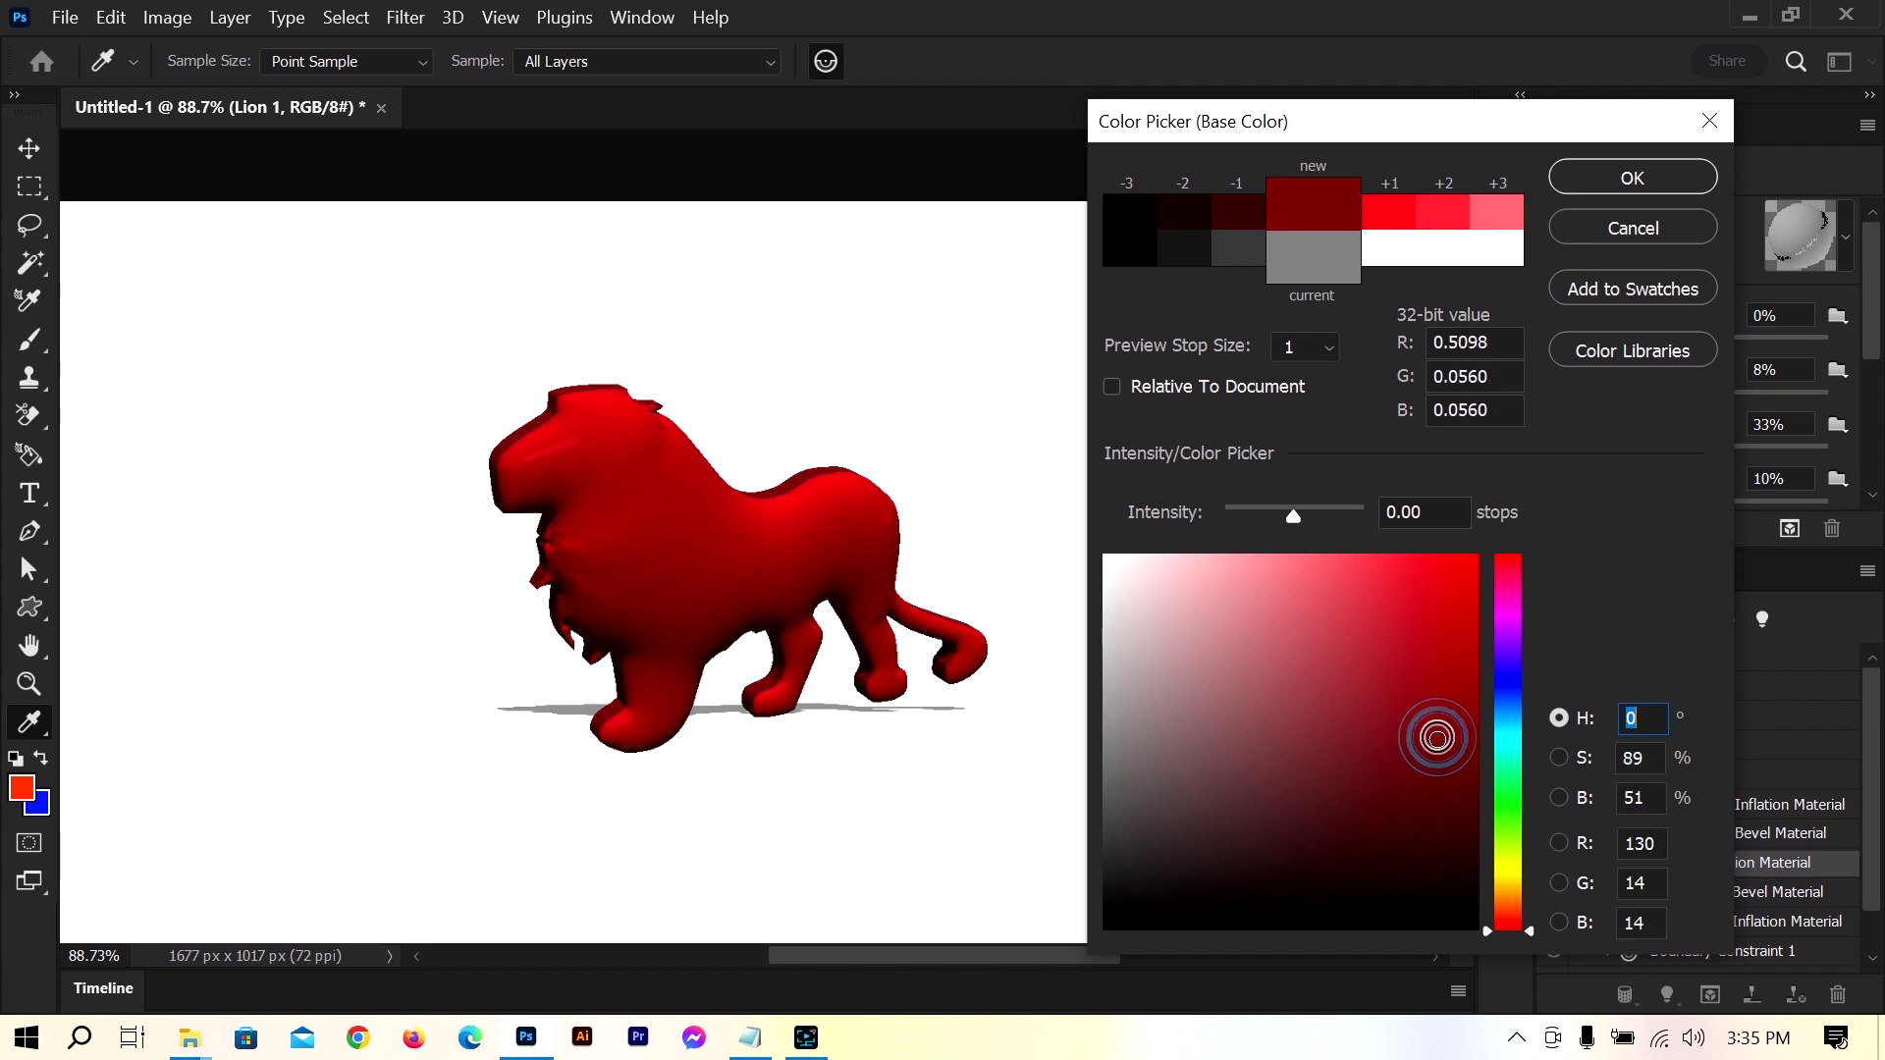
{"action": "left_click", "coordinate": [1434, 715]}
{"action": "left_click", "coordinate": [1434, 707]}
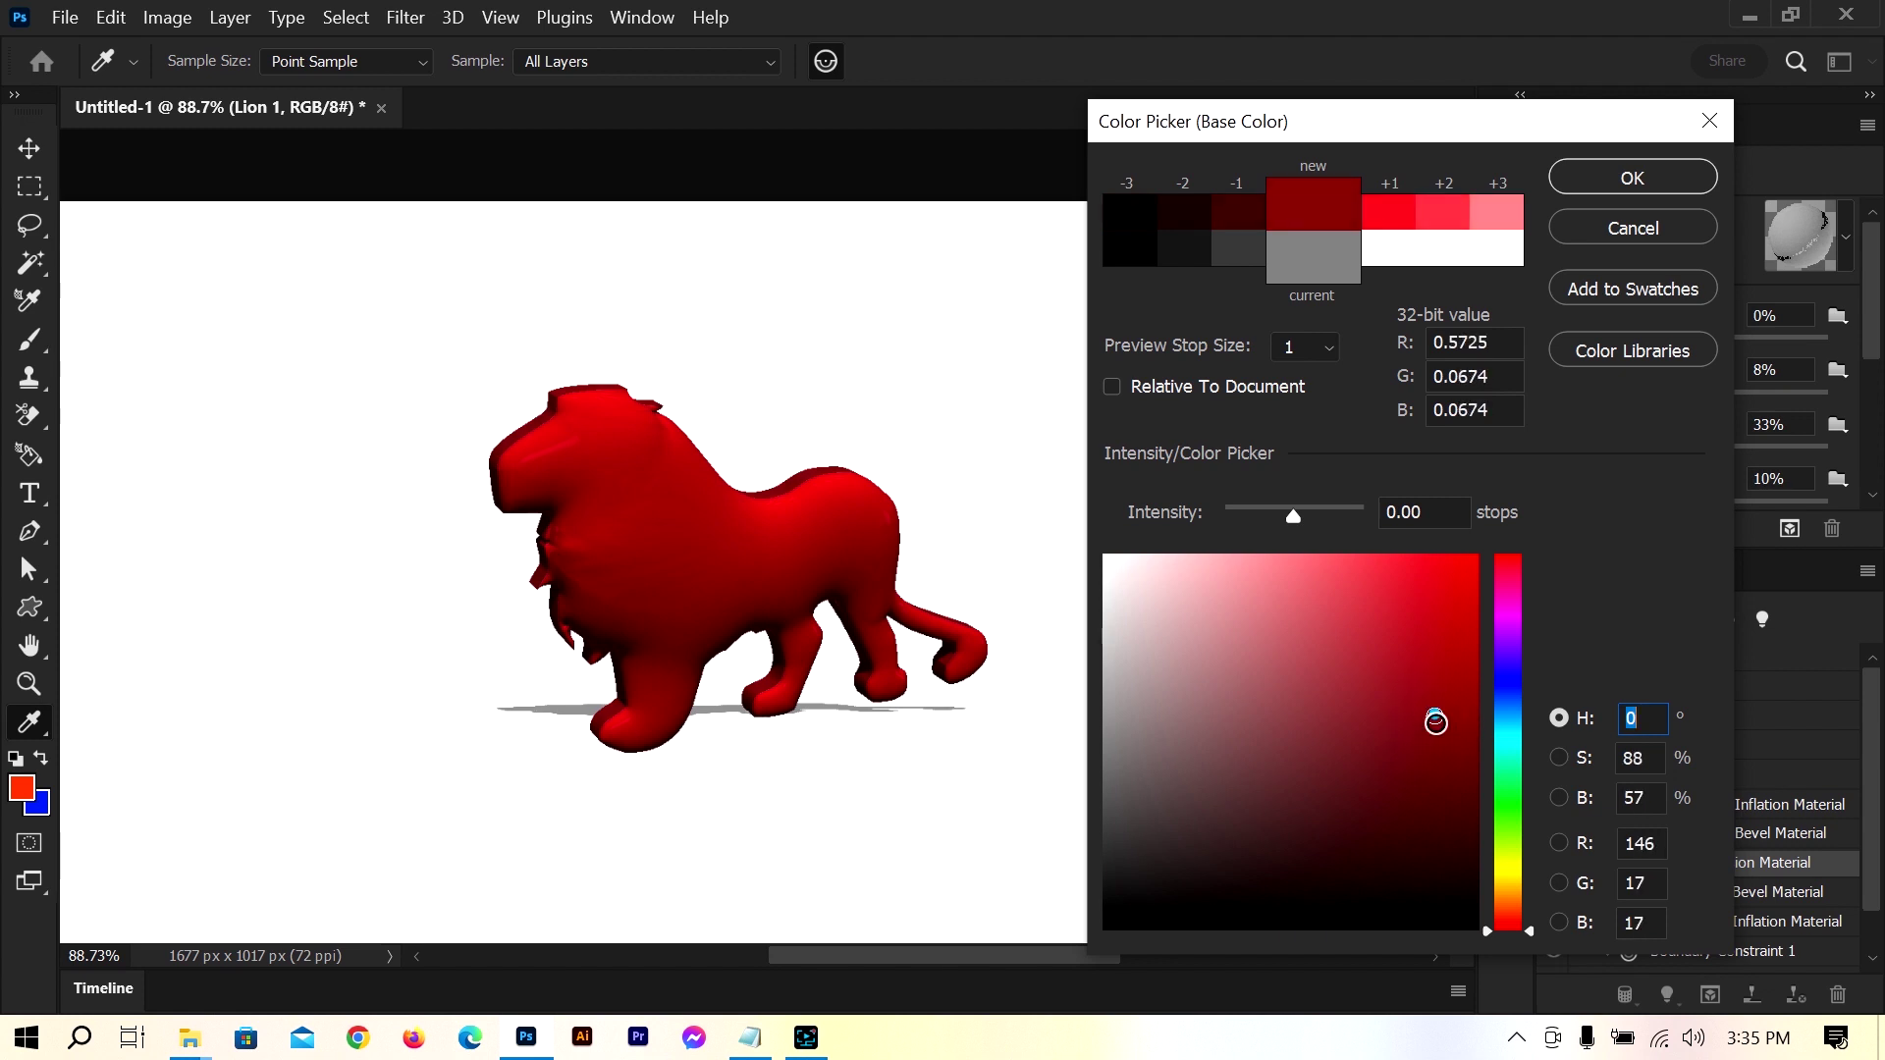
{"action": "left_click", "coordinate": [1431, 728]}
{"action": "left_click", "coordinate": [1426, 776]}
{"action": "left_click", "coordinate": [1420, 816]}
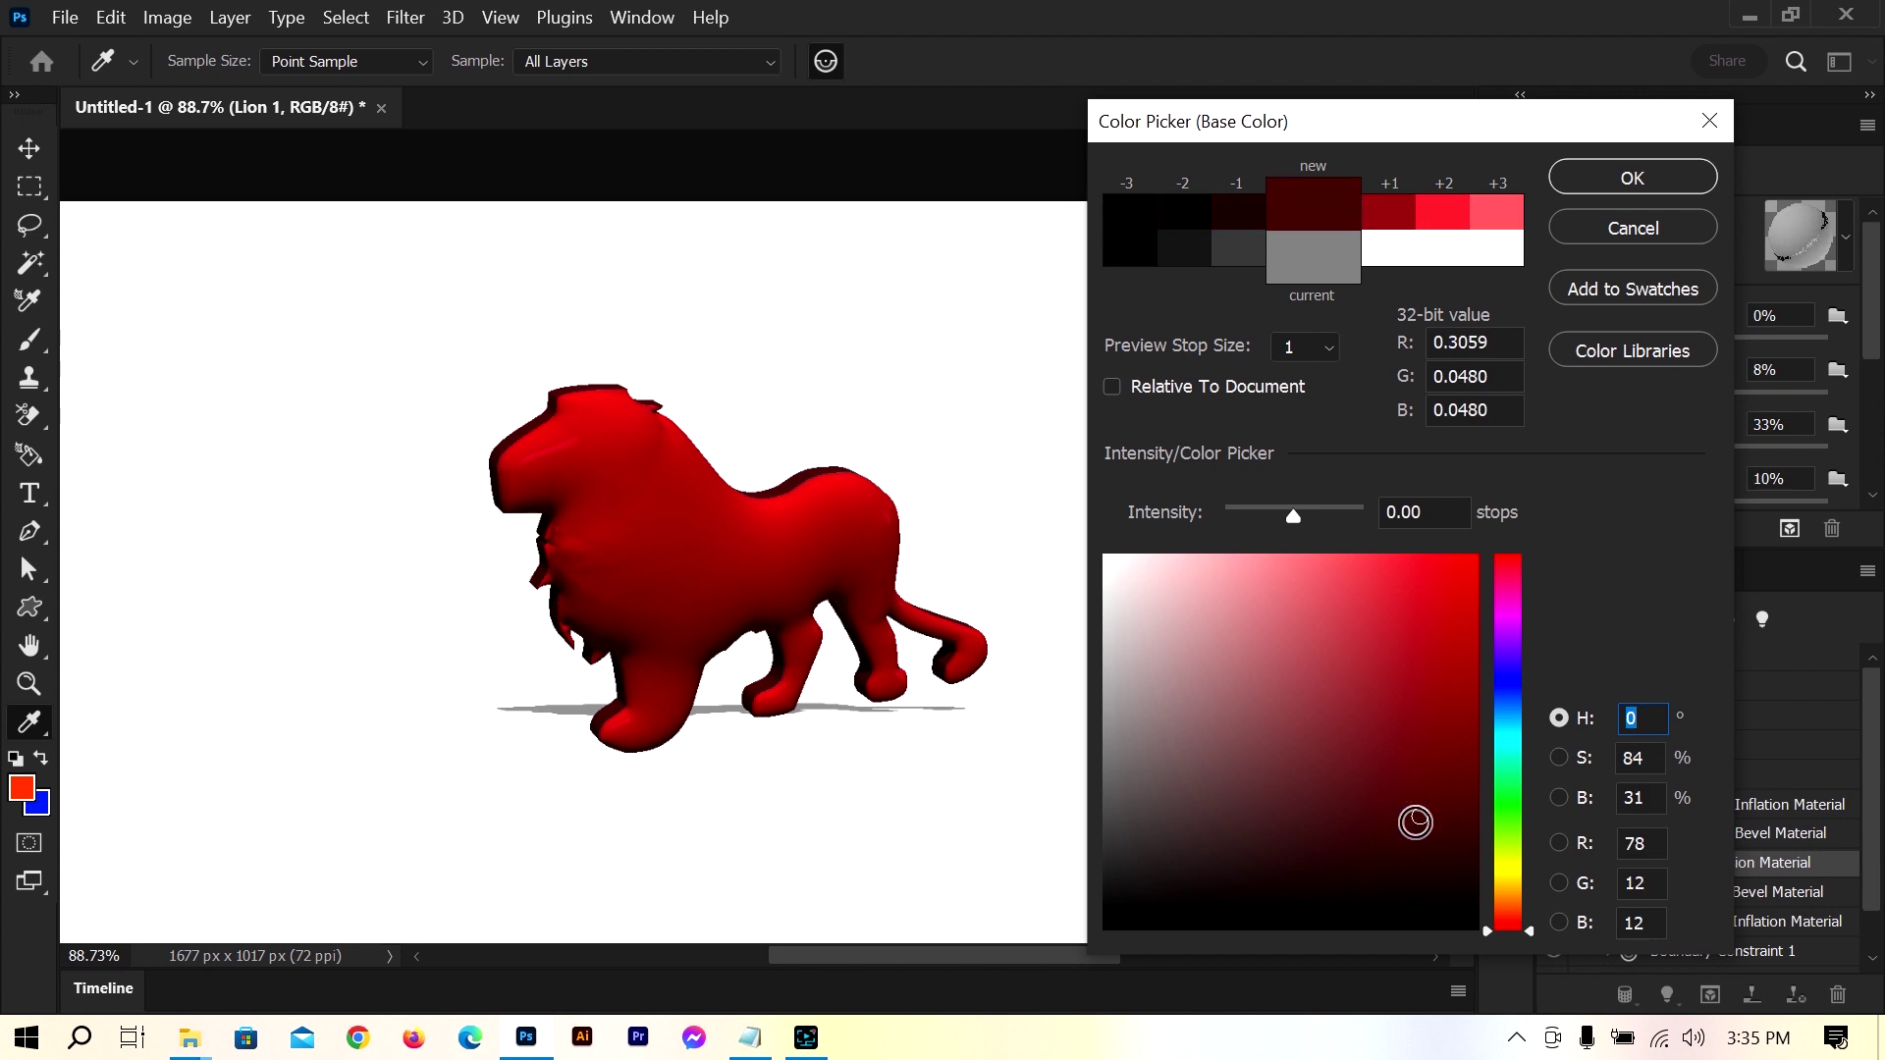
{"action": "left_click", "coordinate": [1427, 662]}
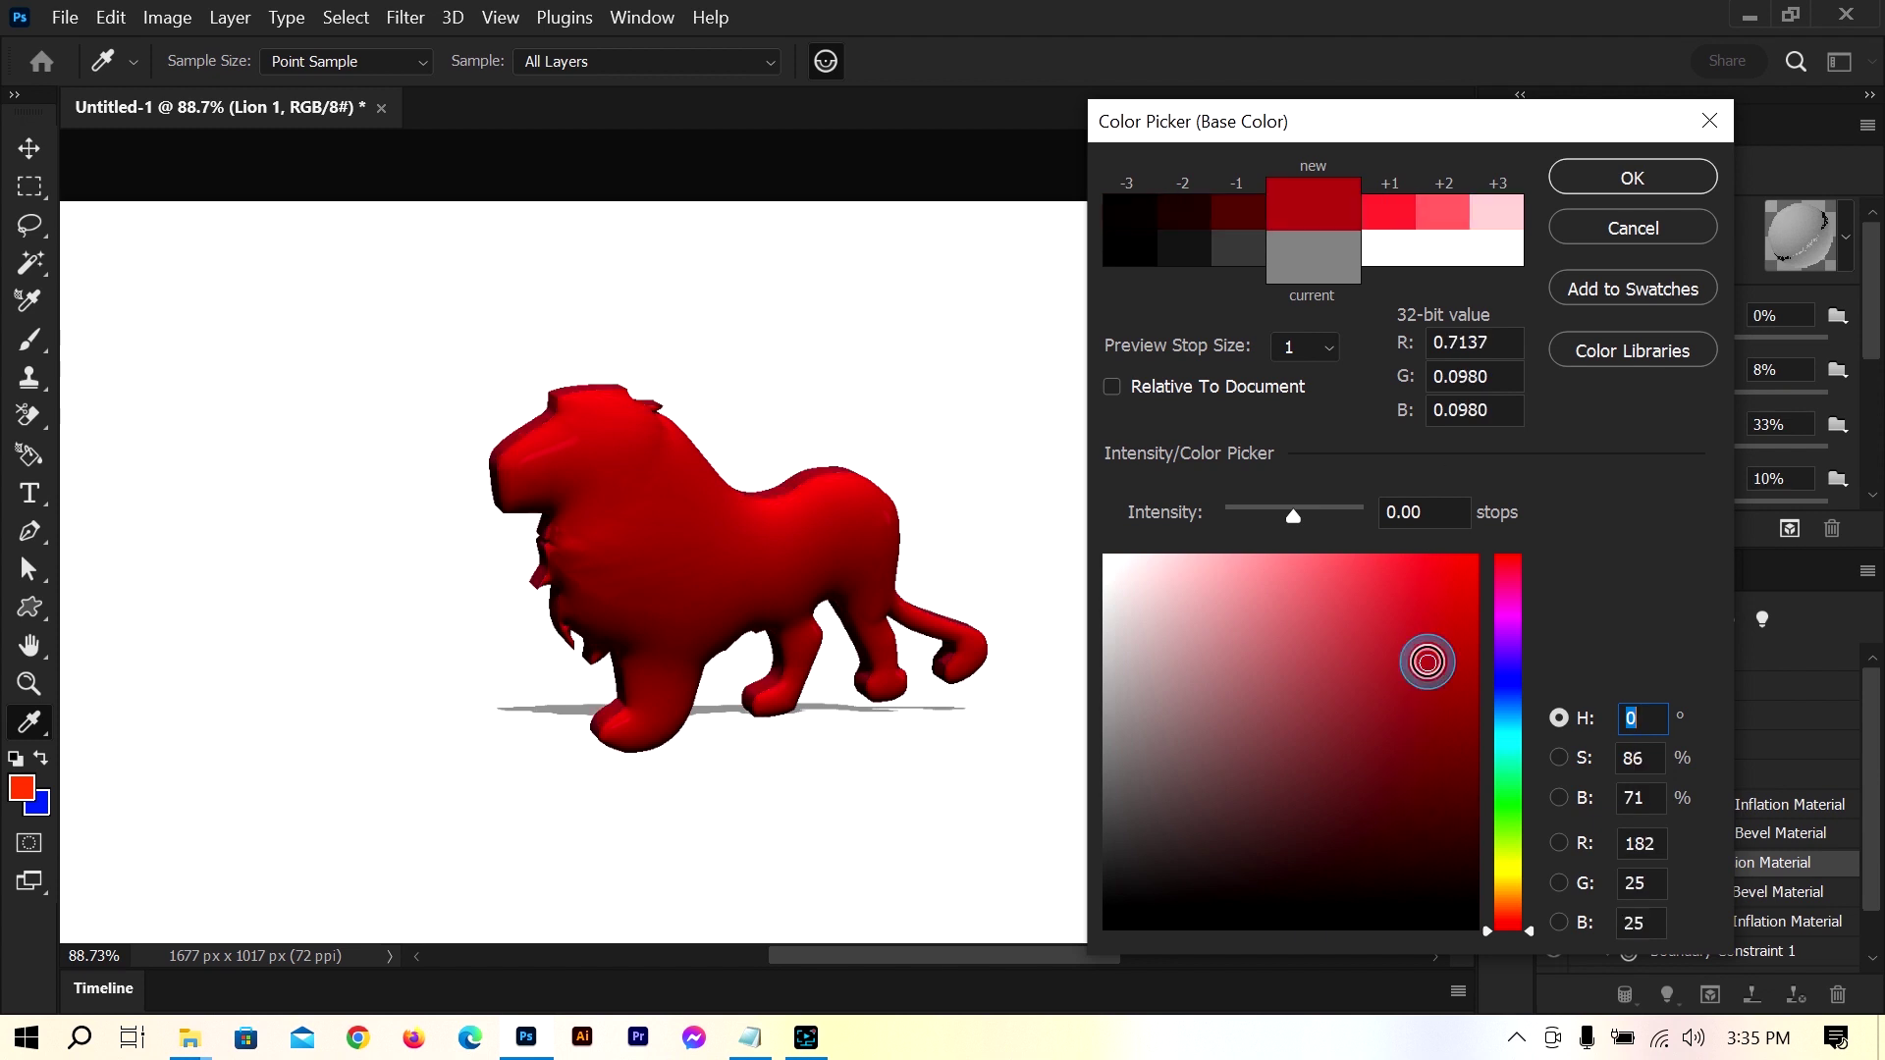
{"action": "left_click", "coordinate": [1442, 657]}
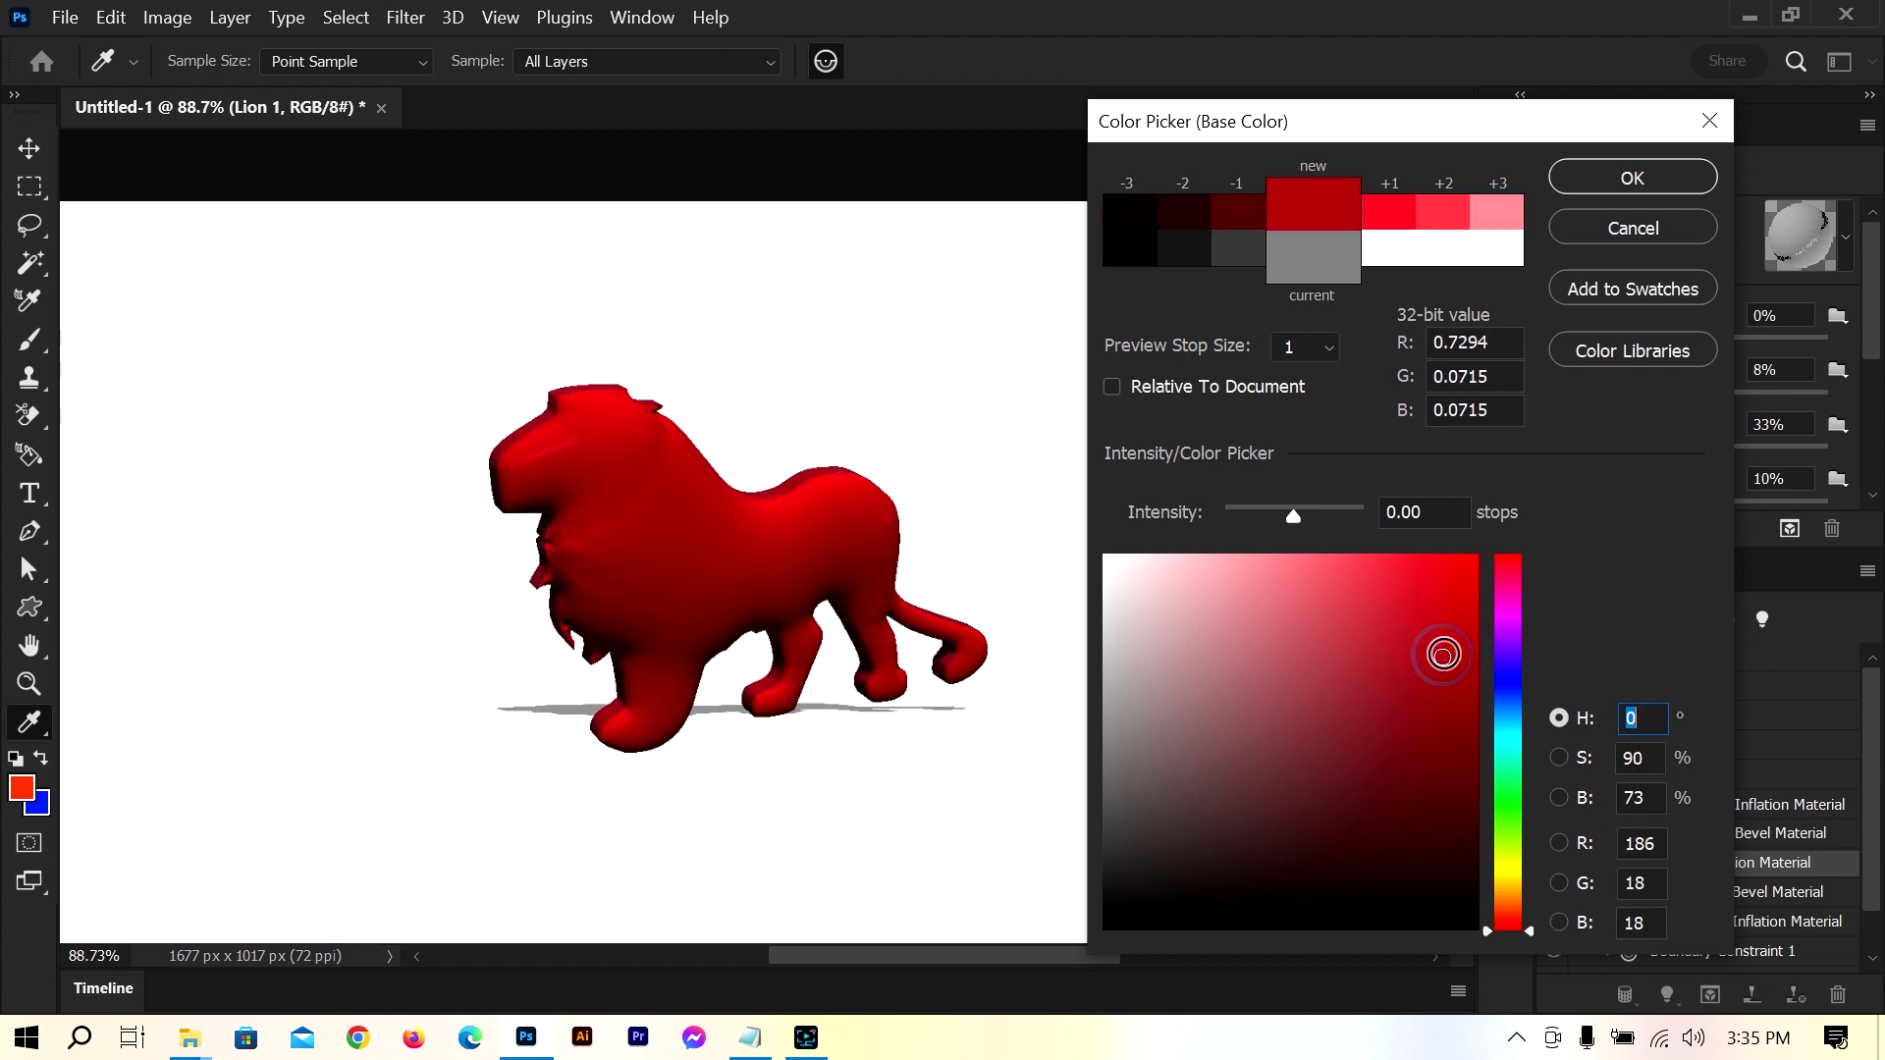
{"action": "left_click", "coordinate": [1633, 184]}
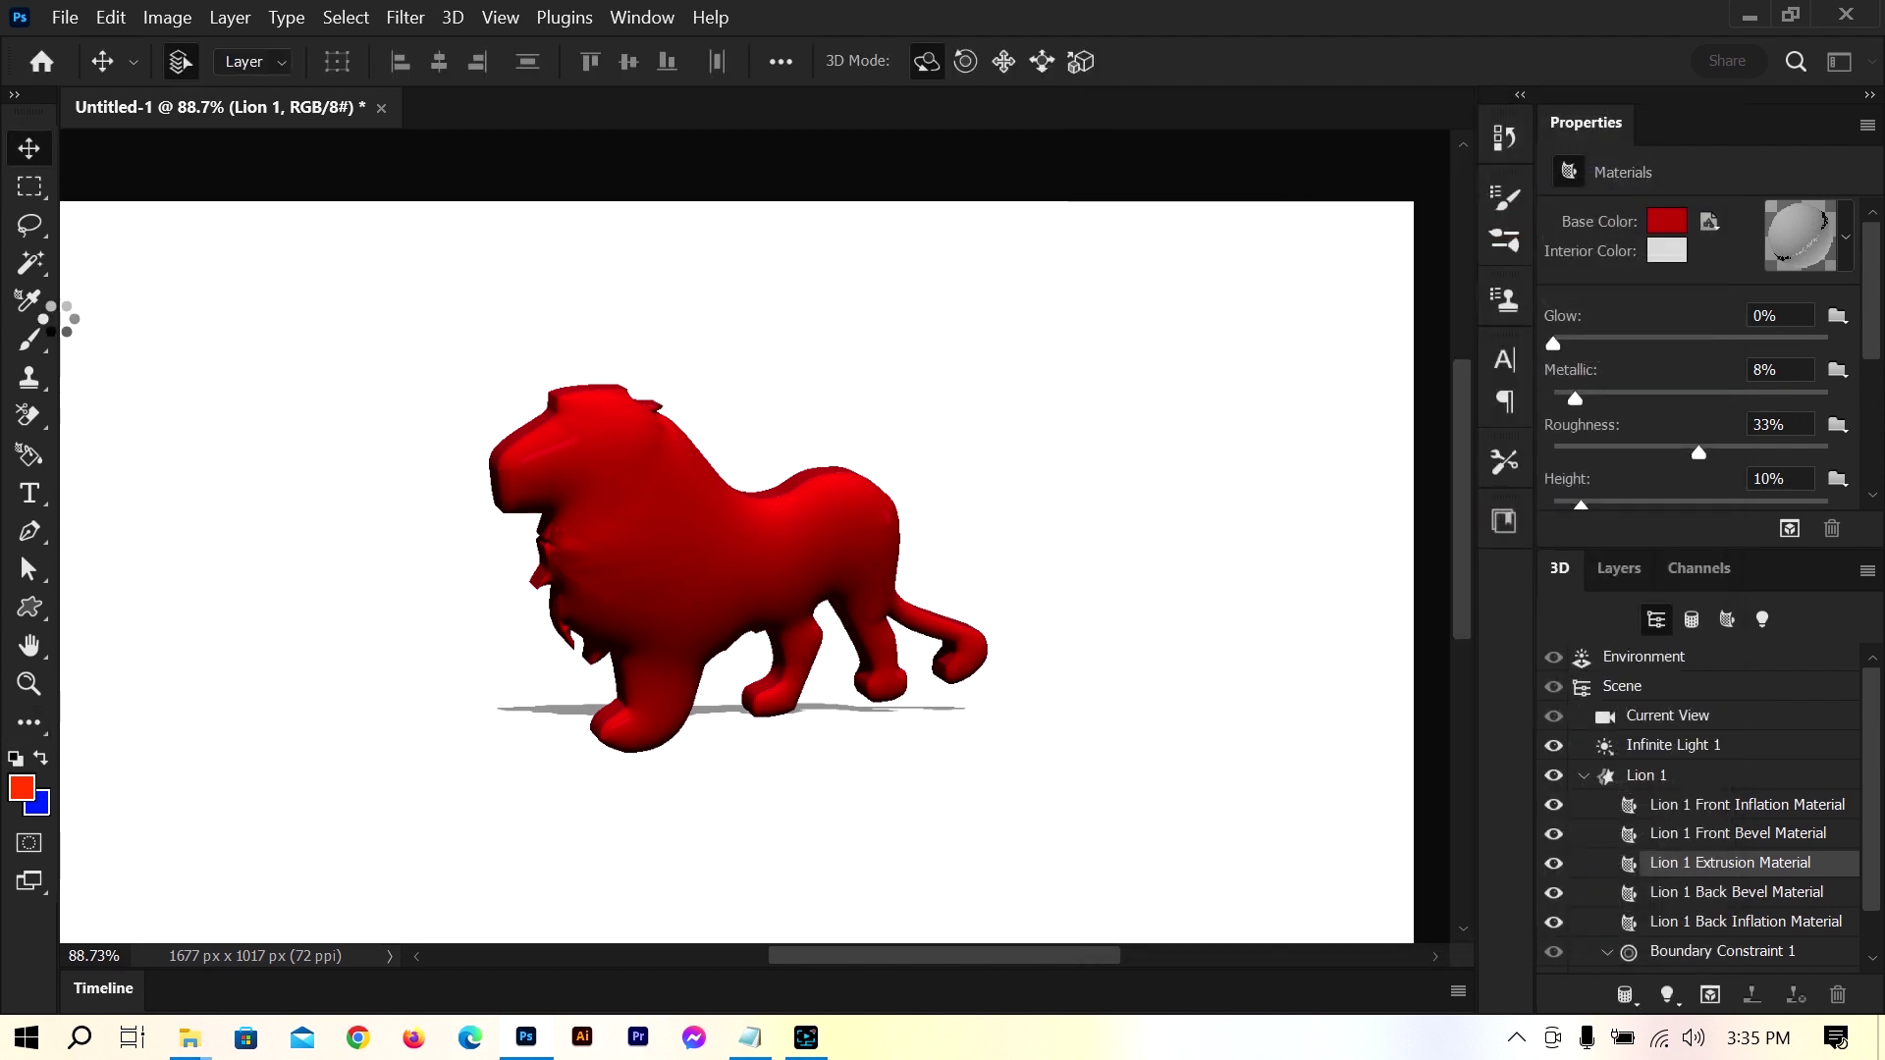
{"action": "key", "text": "v"}
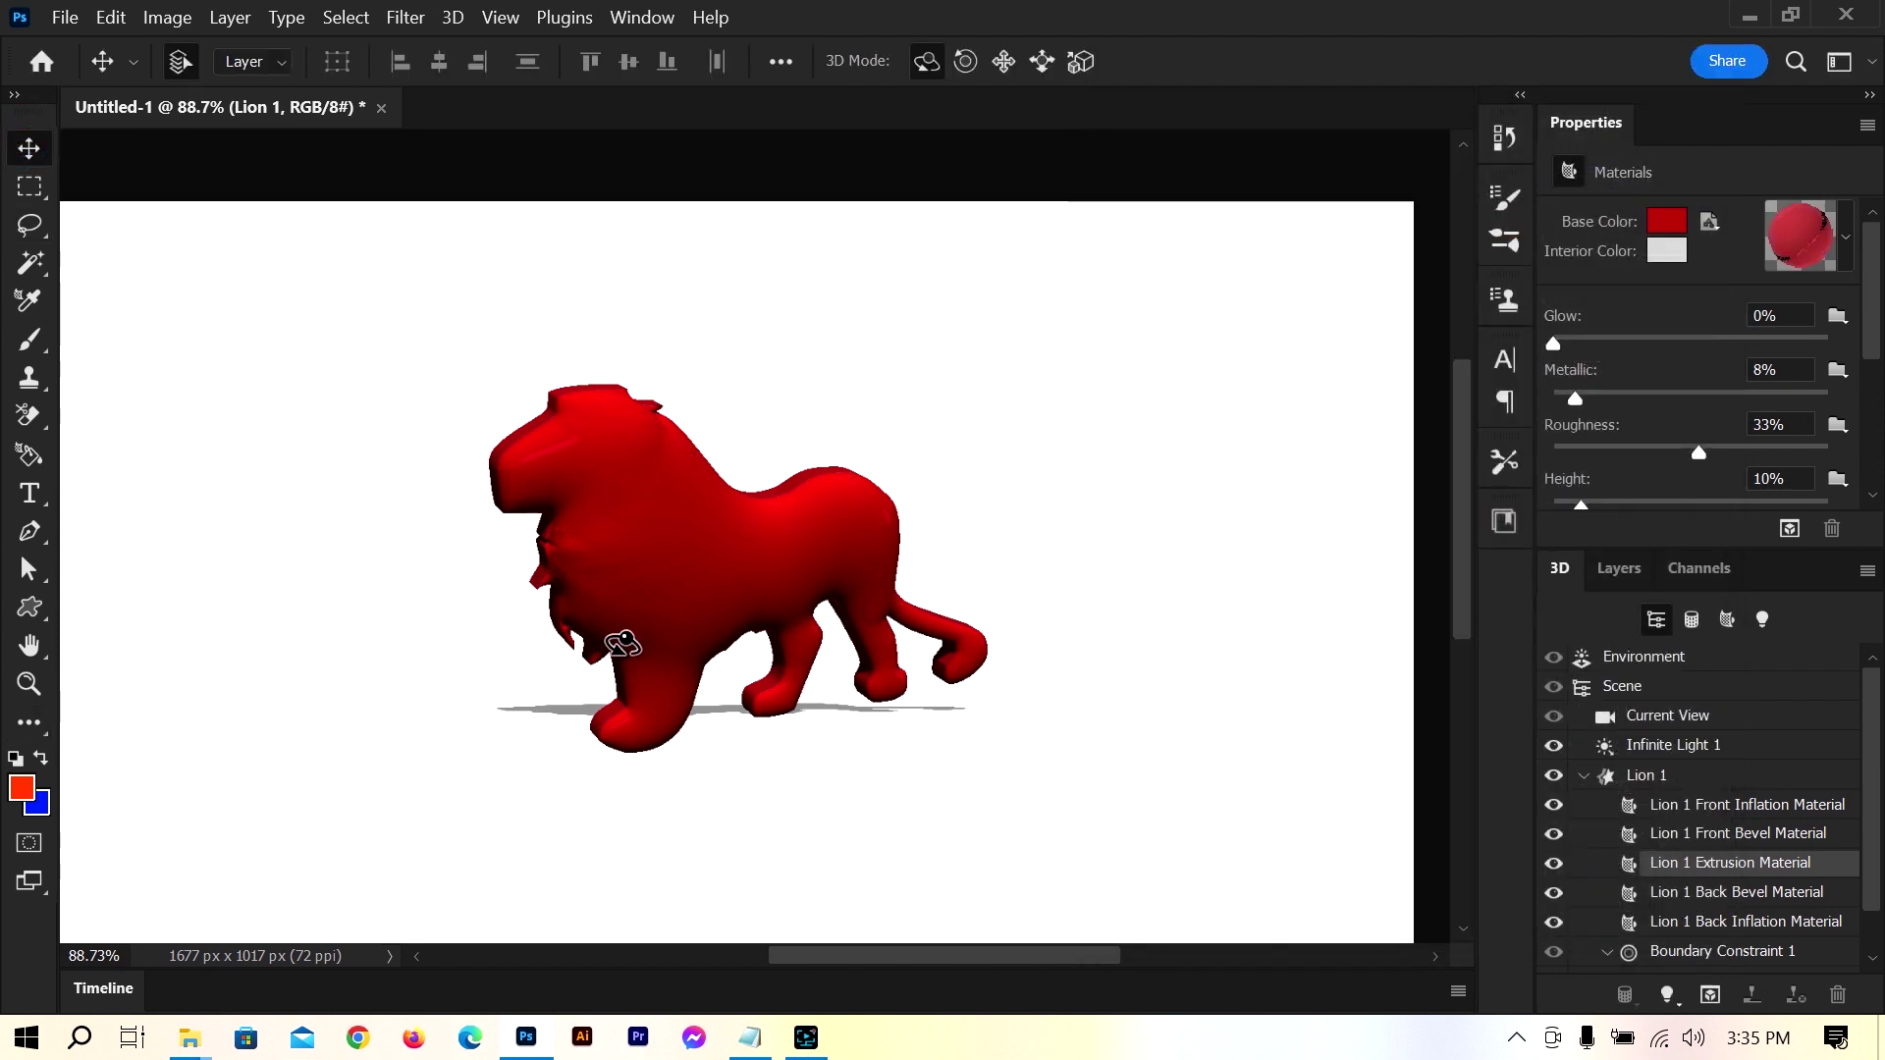
{"action": "scroll", "coordinate": [643, 660], "scroll_direction": "up", "scroll_amount": 2}
{"action": "scroll", "coordinate": [643, 659], "scroll_direction": "down", "scroll_amount": 3}
{"action": "left_click", "coordinate": [623, 498]}
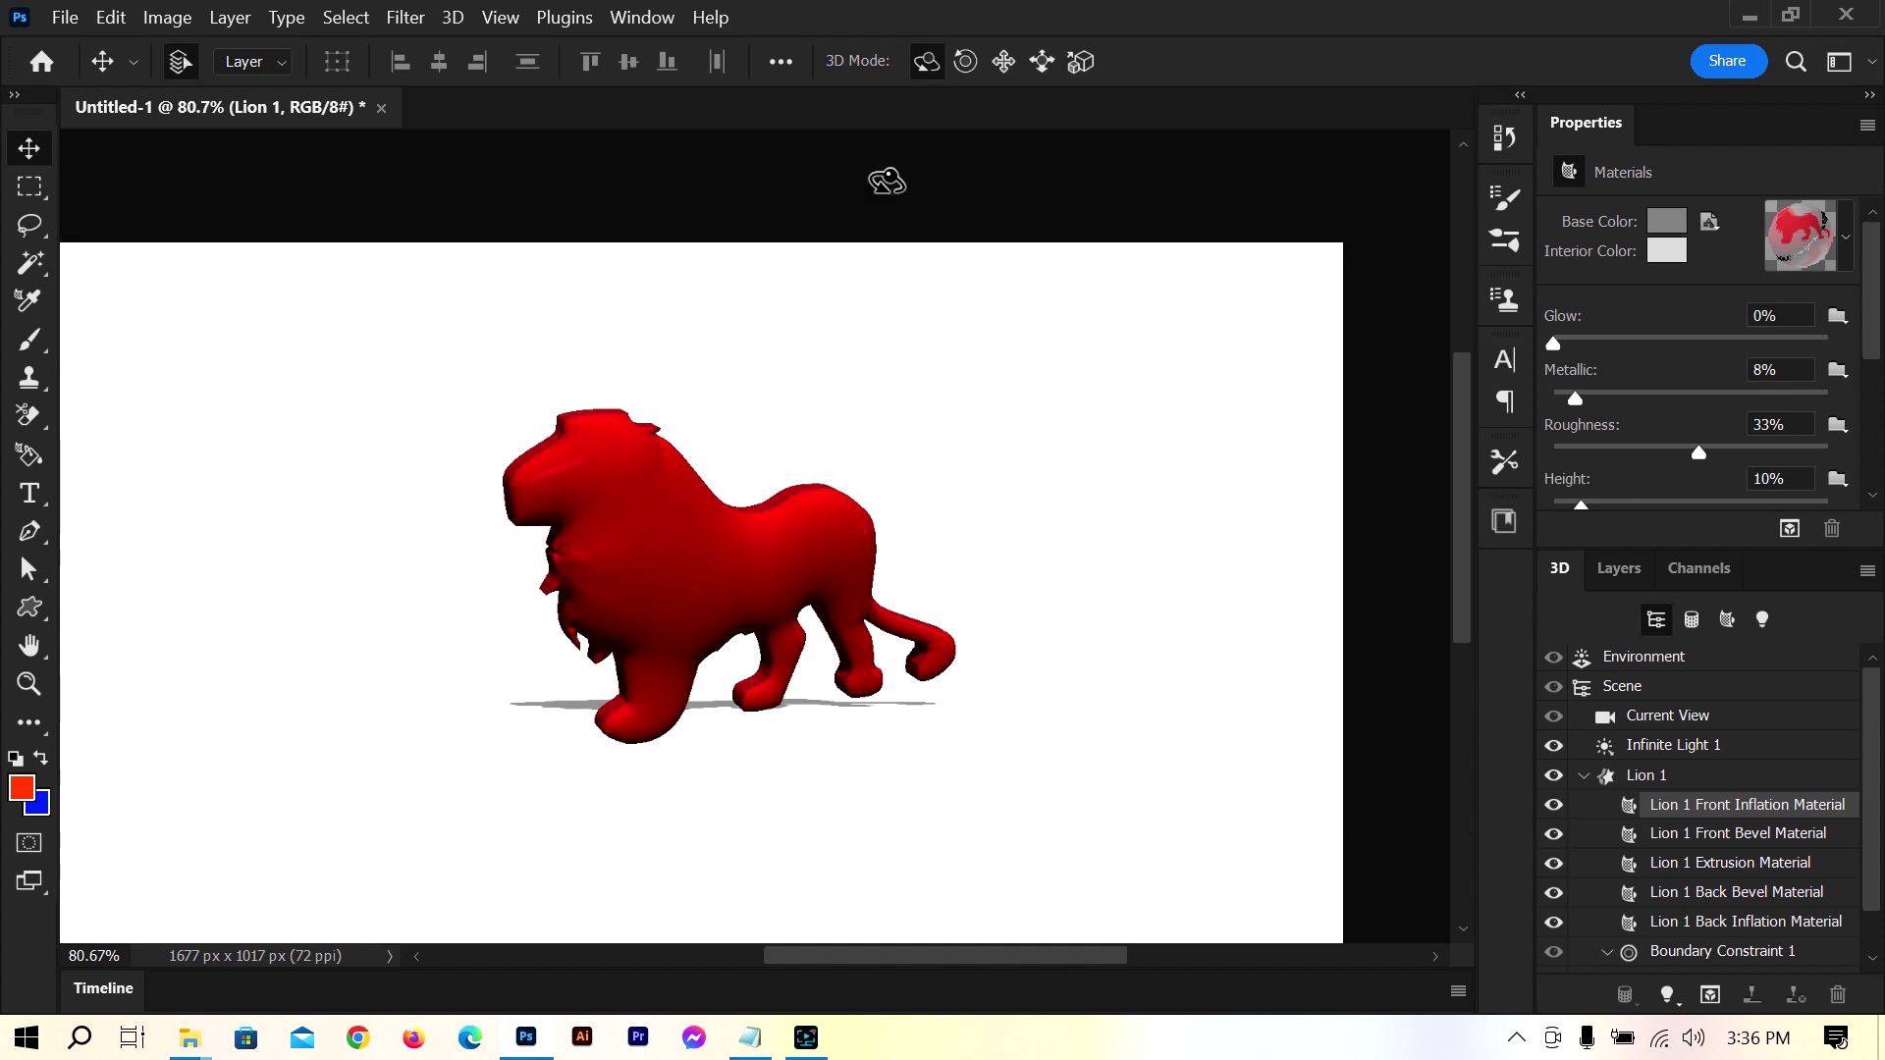
{"action": "left_click", "coordinate": [925, 64]}
{"action": "left_click", "coordinate": [644, 521]}
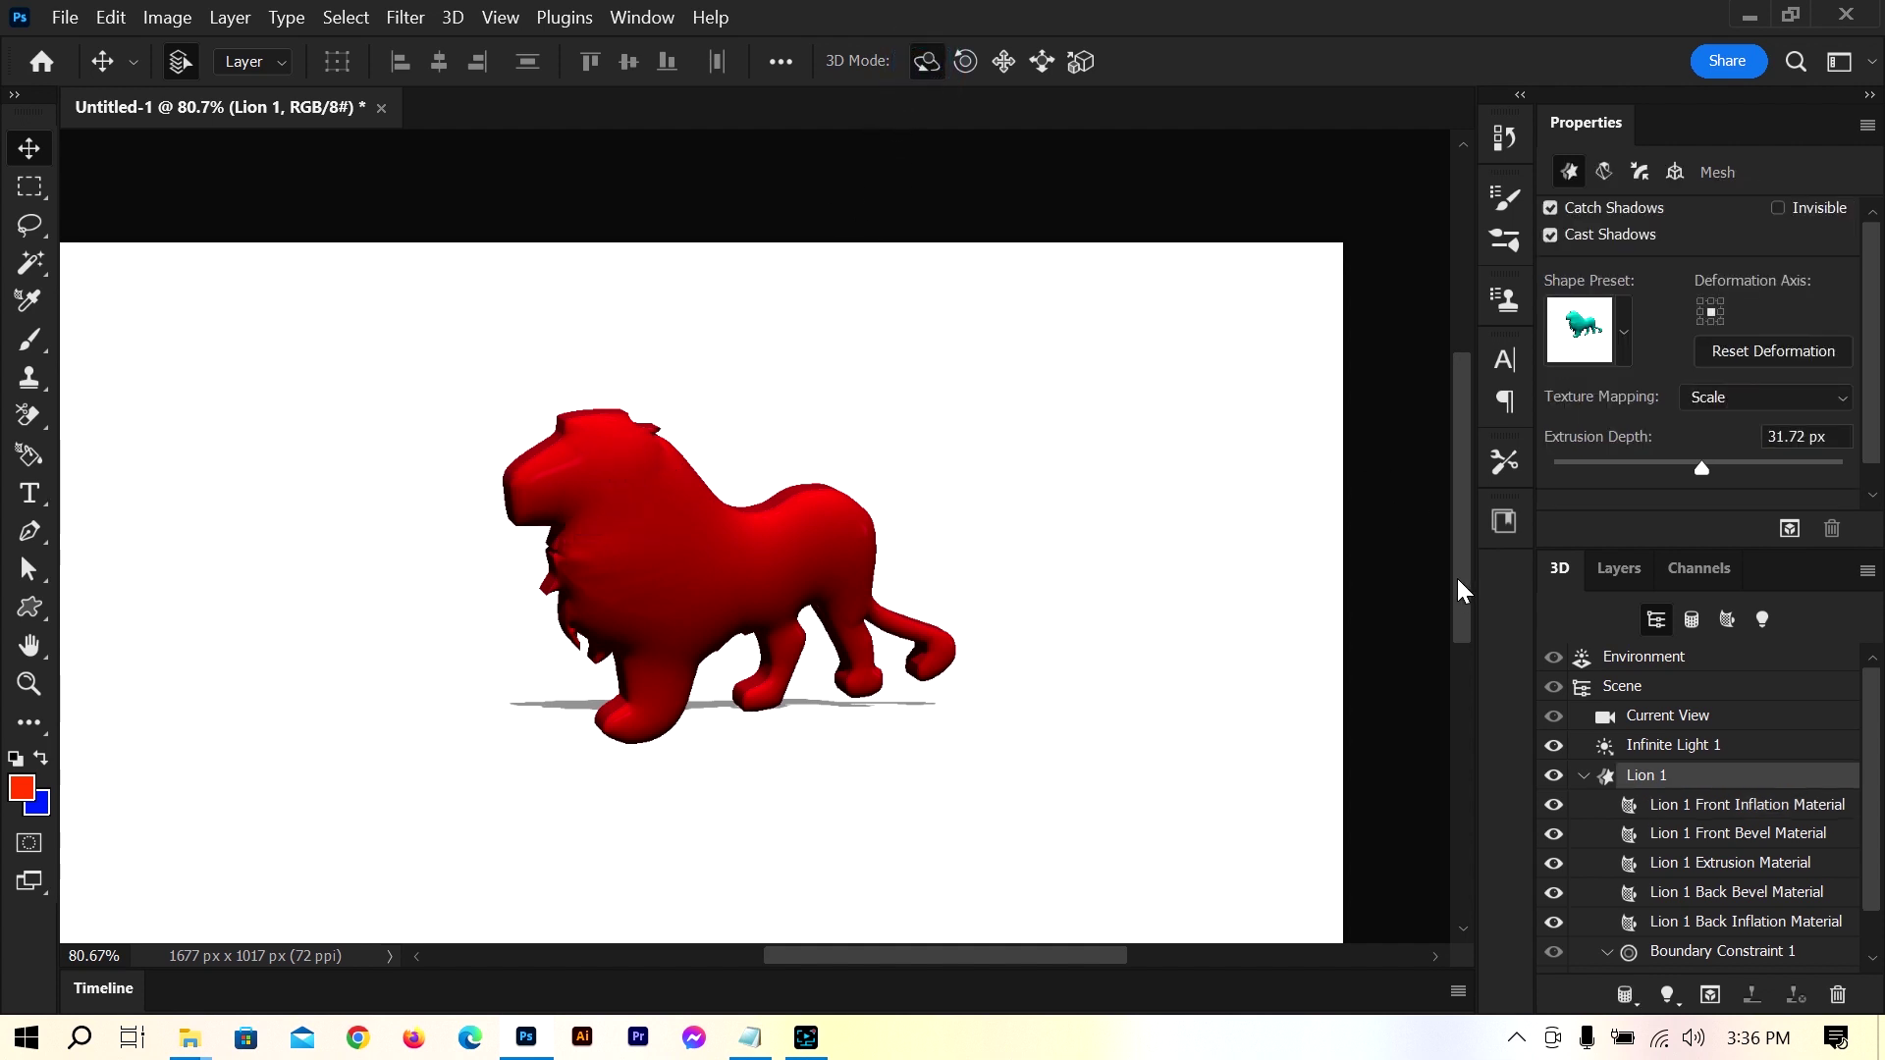
Rasterize the 3D lion layer into a regular pixel layer
{"action": "left_click", "coordinate": [1633, 569]}
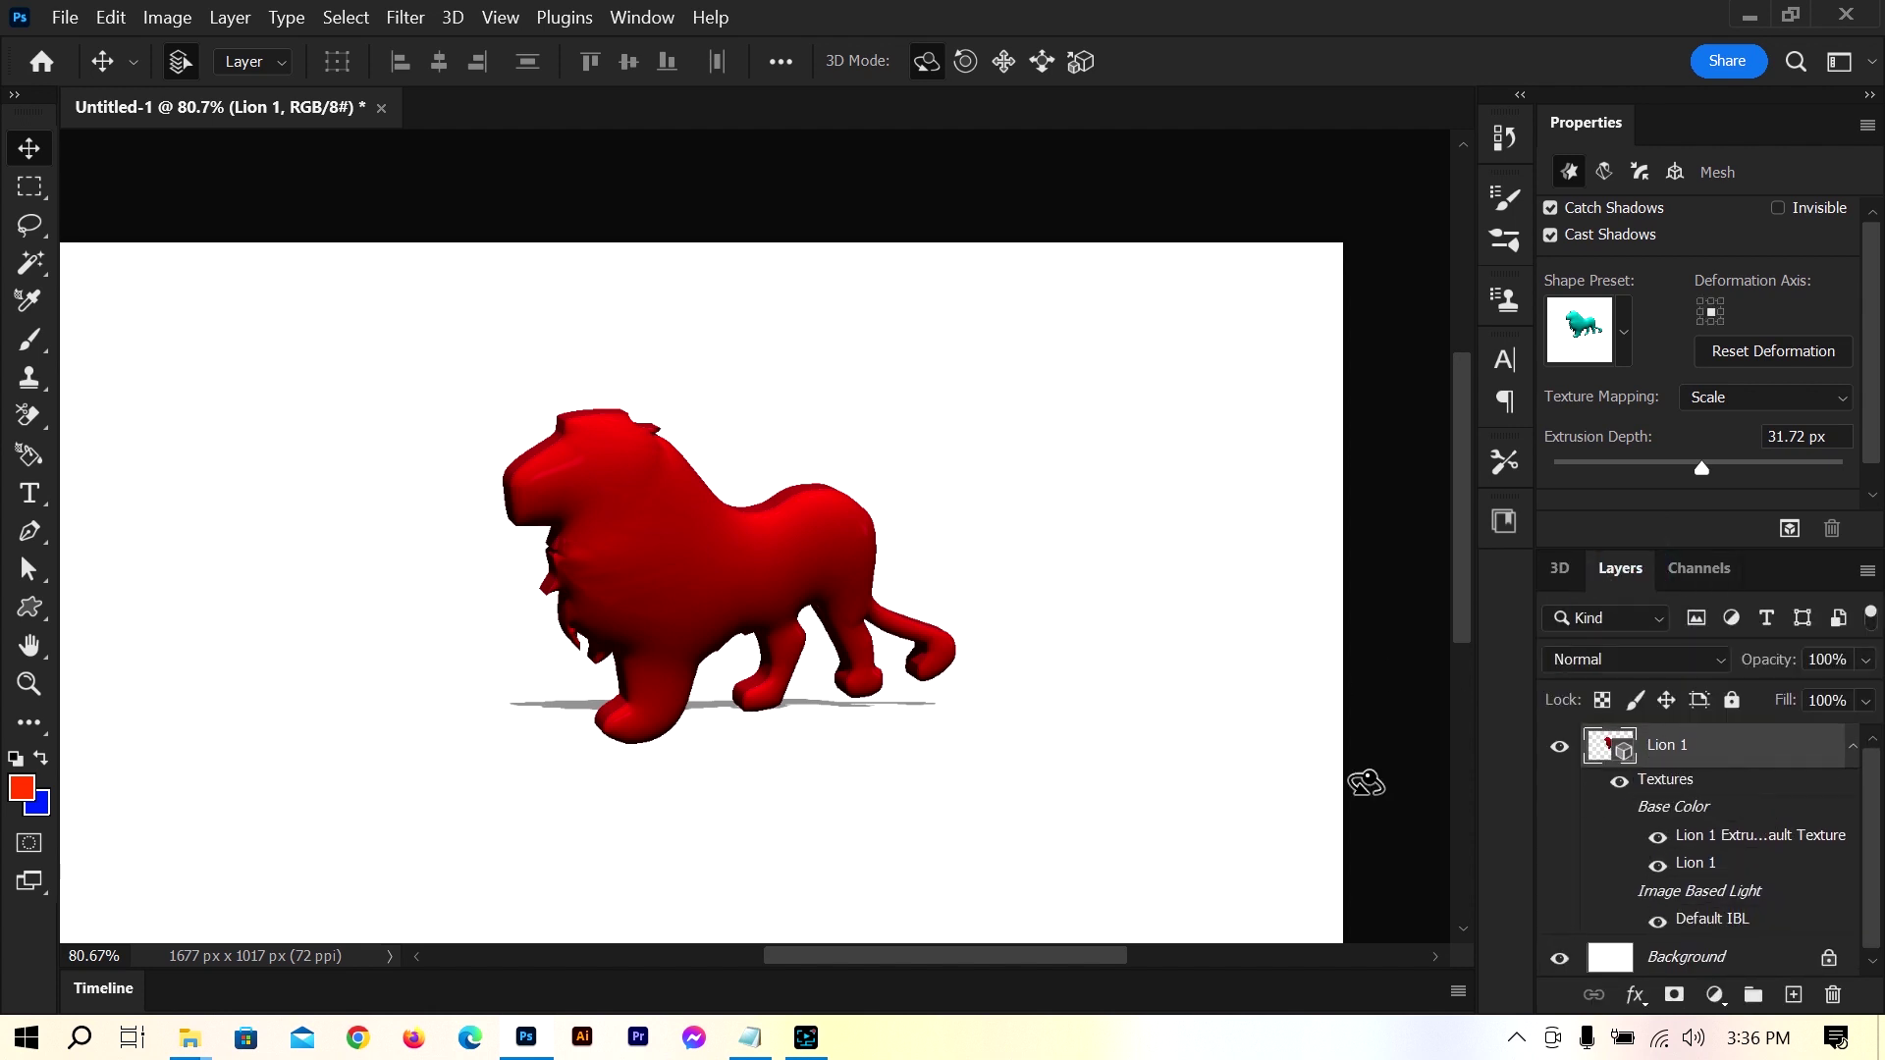
{"action": "right_click", "coordinate": [1682, 761]}
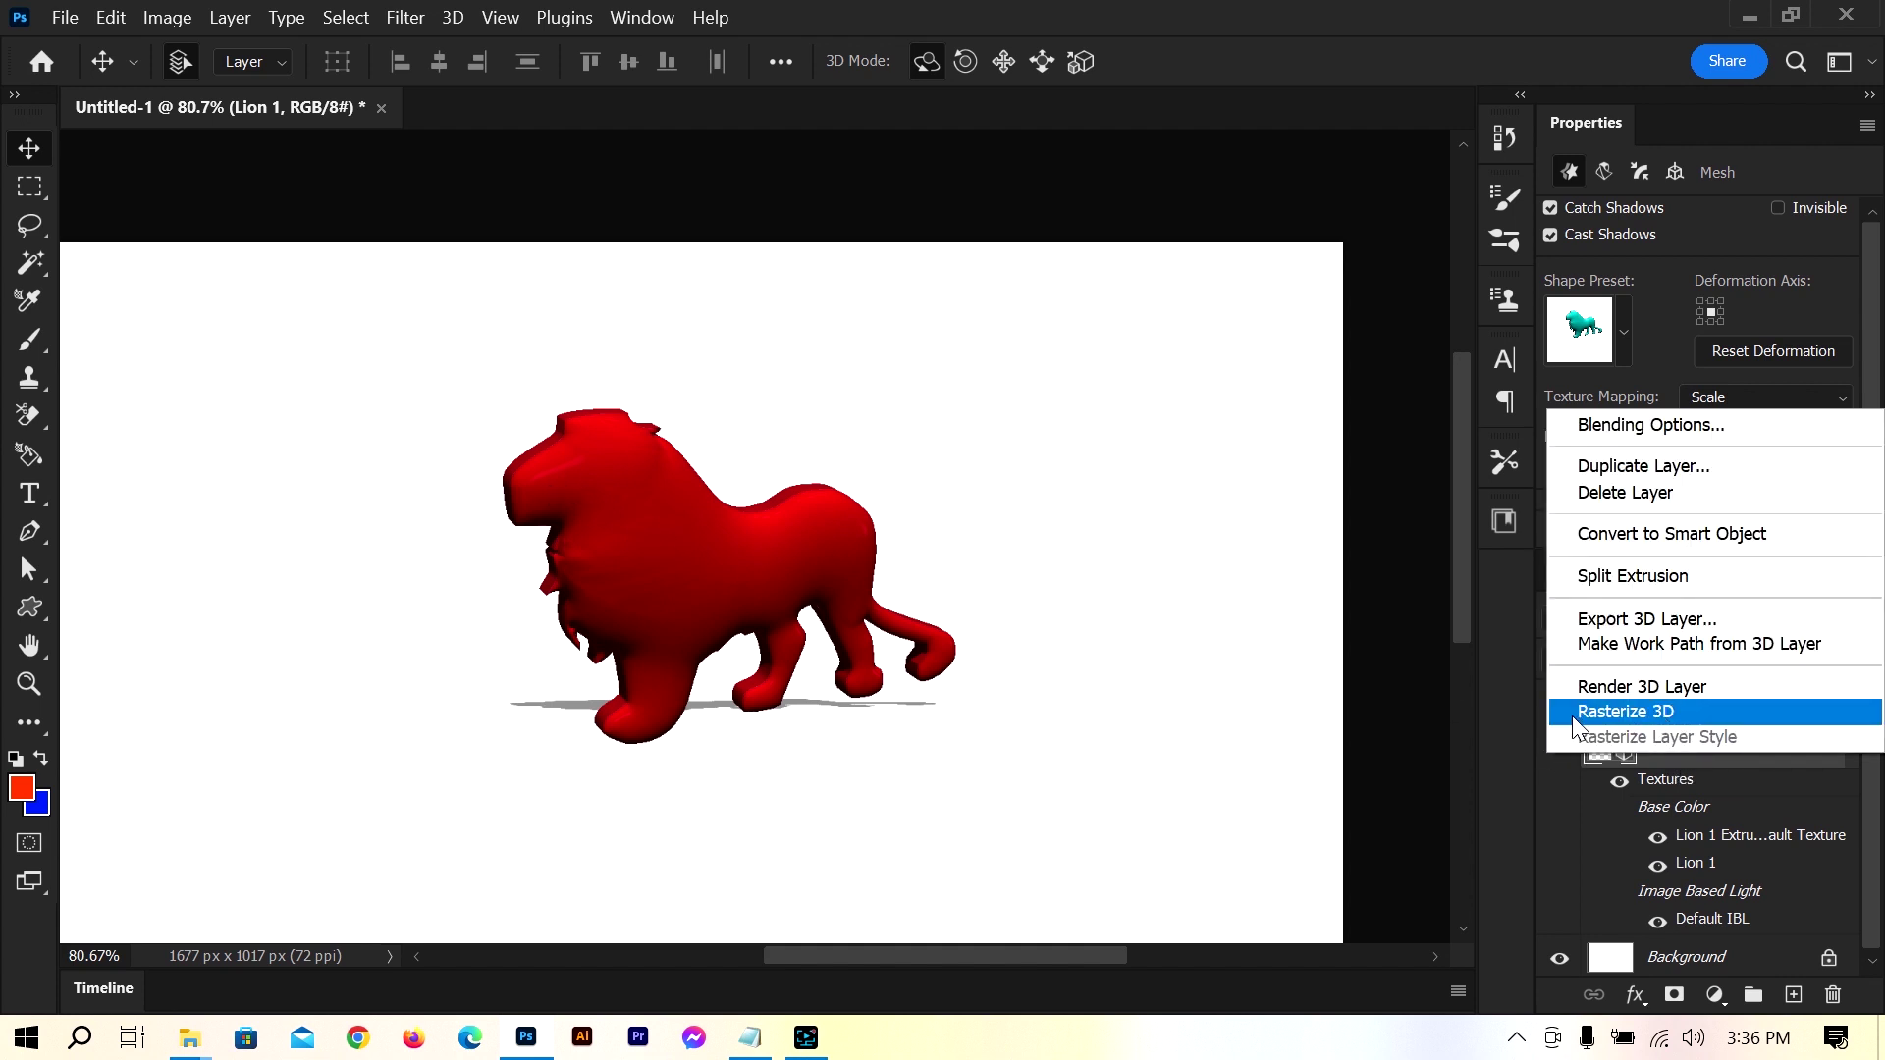
{"action": "left_click", "coordinate": [1635, 699]}
Move the rasterized lion to about X 779 px, Y 136 px and delete its layer
{"action": "left_click_drag", "start_coordinate": [697, 560], "coordinate": [831, 545]}
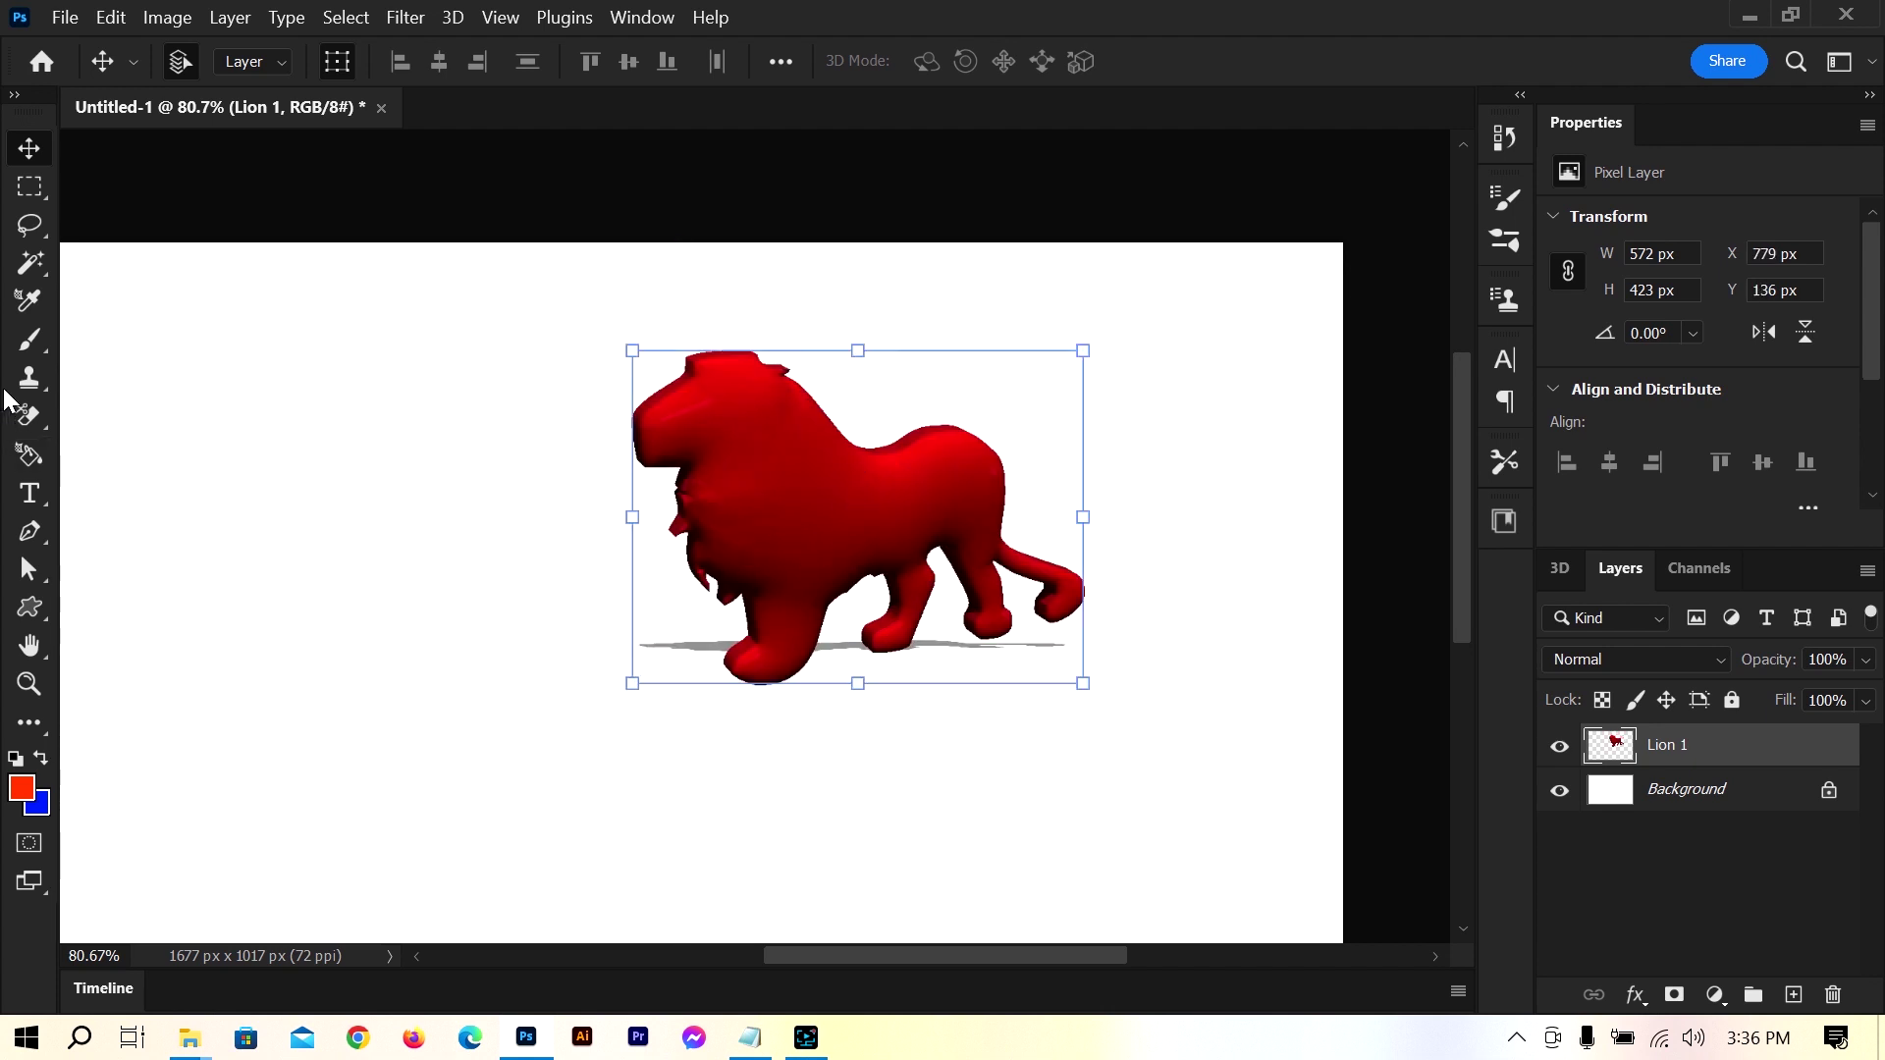
{"action": "left_click", "coordinate": [774, 506]}
{"action": "key", "text": "Delete"}
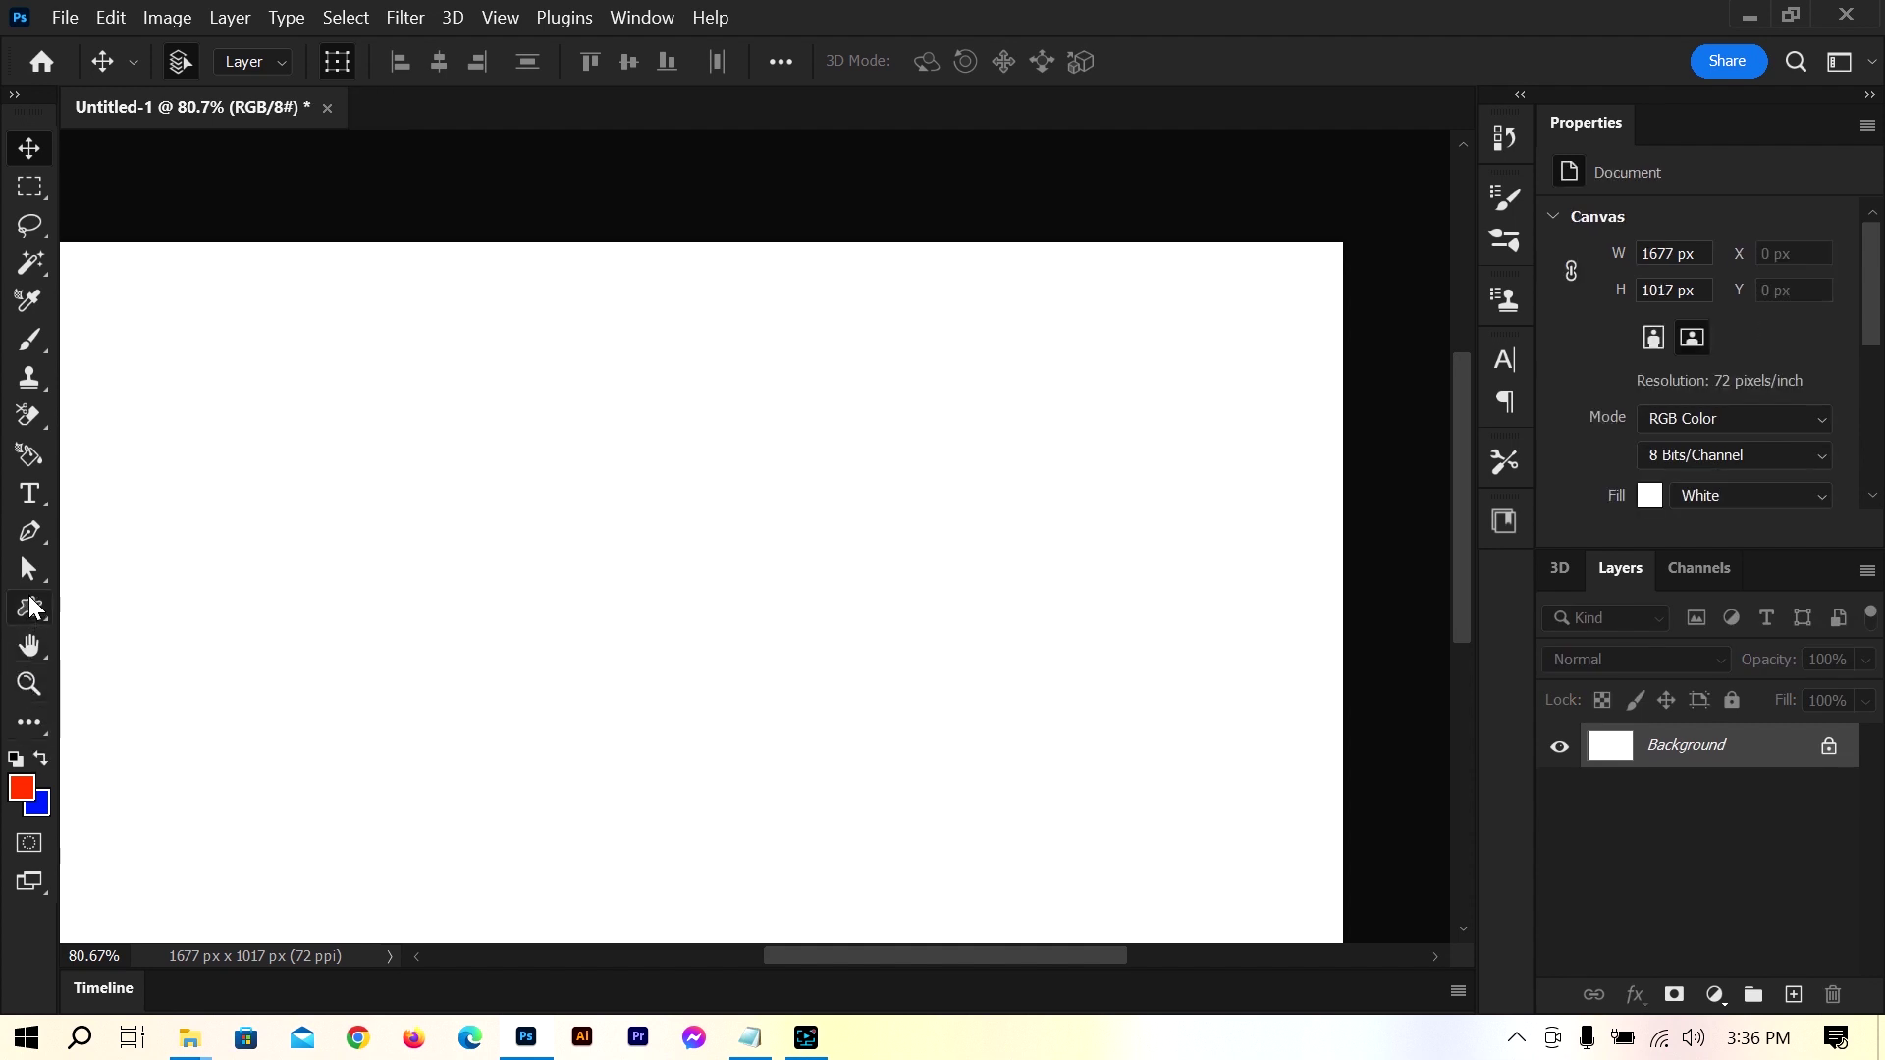
Choose the pointed-petal flower, Shape 47, from the Flowers group for the Custom Shape tool
{"action": "left_click", "coordinate": [33, 606]}
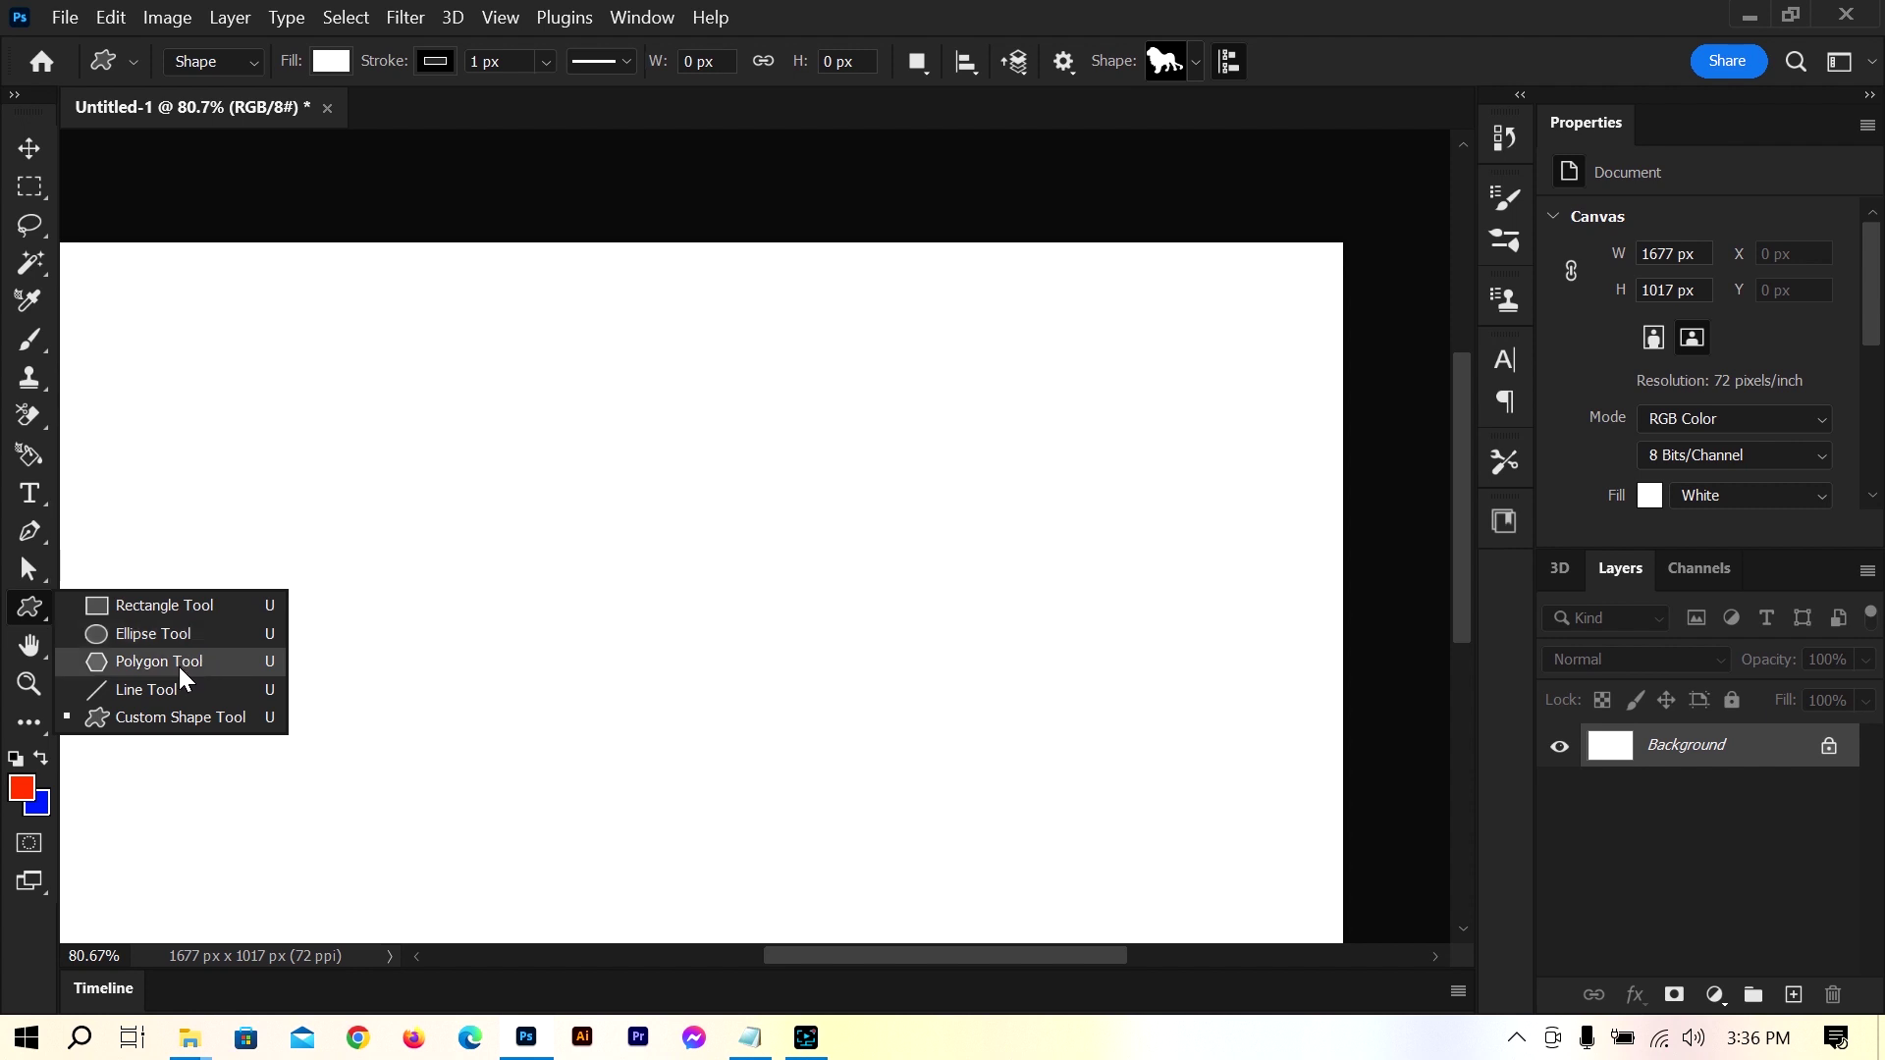
{"action": "left_click", "coordinate": [1197, 59]}
{"action": "left_click_drag", "start_coordinate": [1293, 175], "coordinate": [1296, 228]}
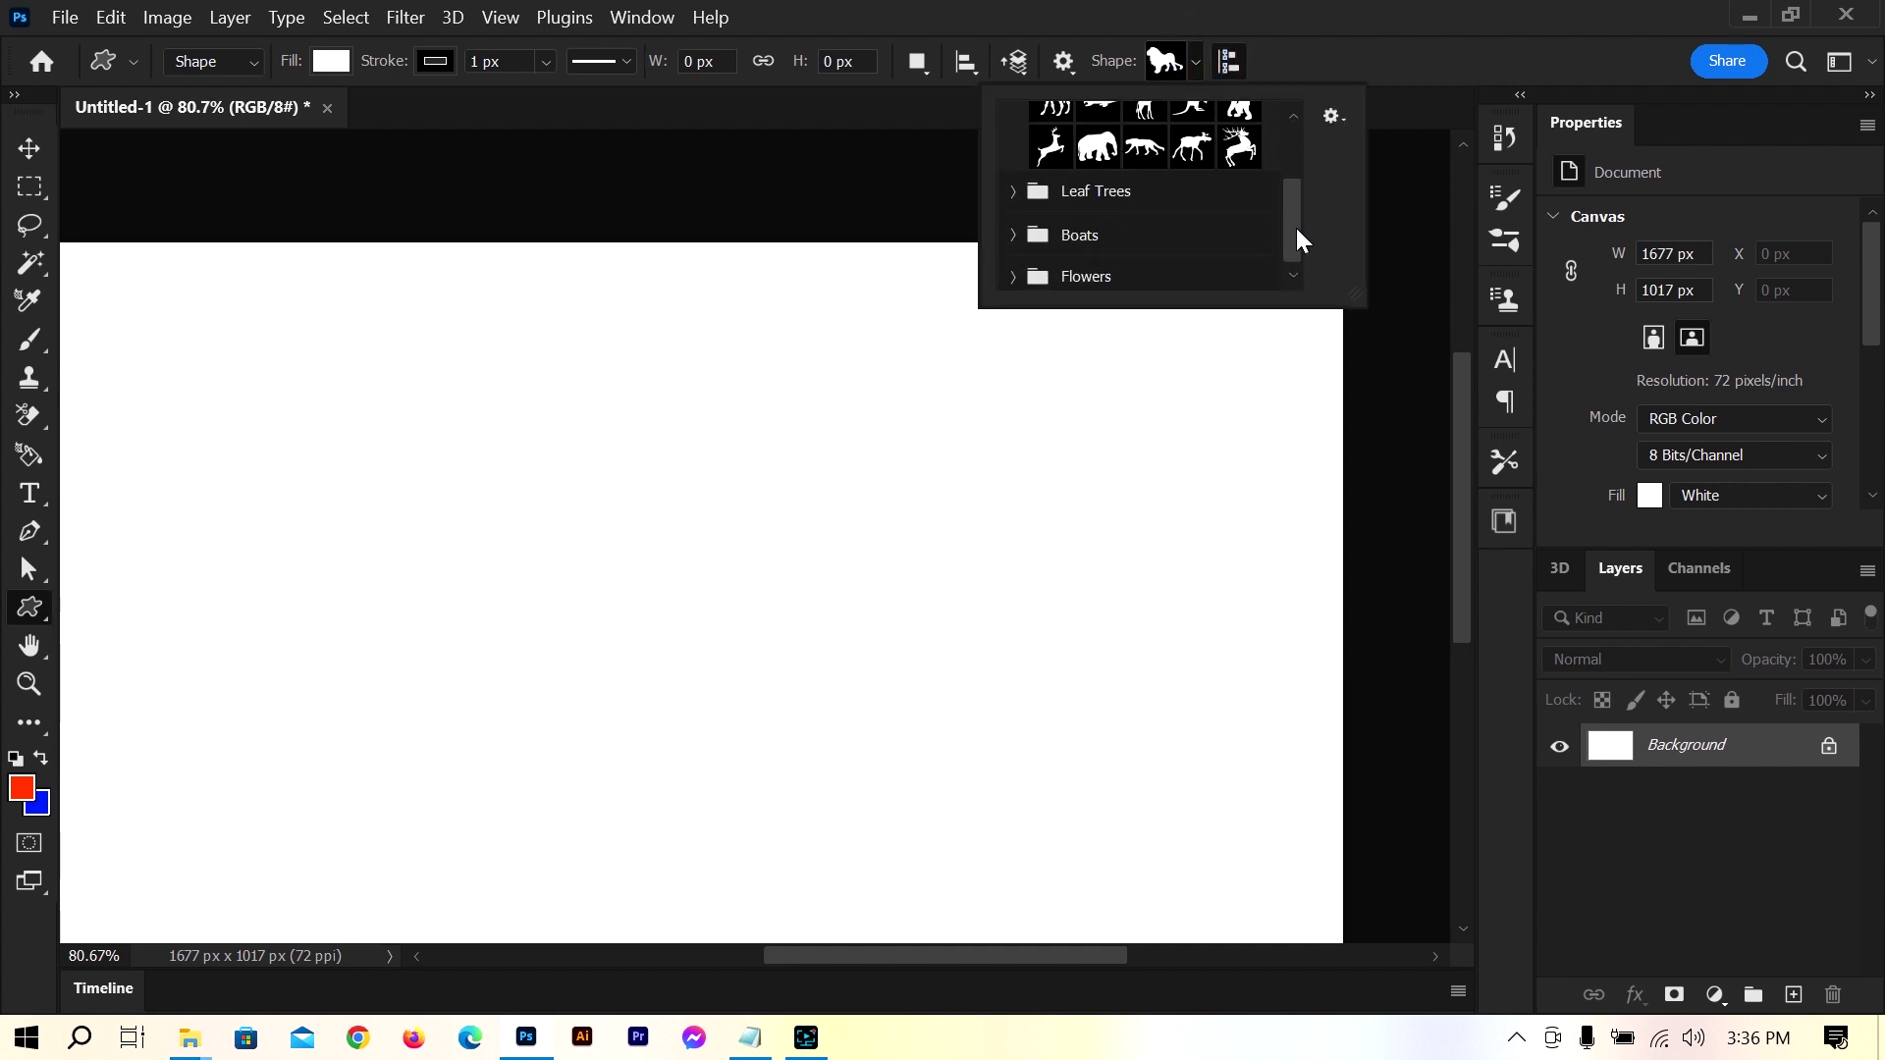
{"action": "left_click", "coordinate": [1013, 278]}
{"action": "scroll", "coordinate": [1134, 246], "scroll_direction": "down", "scroll_amount": 3}
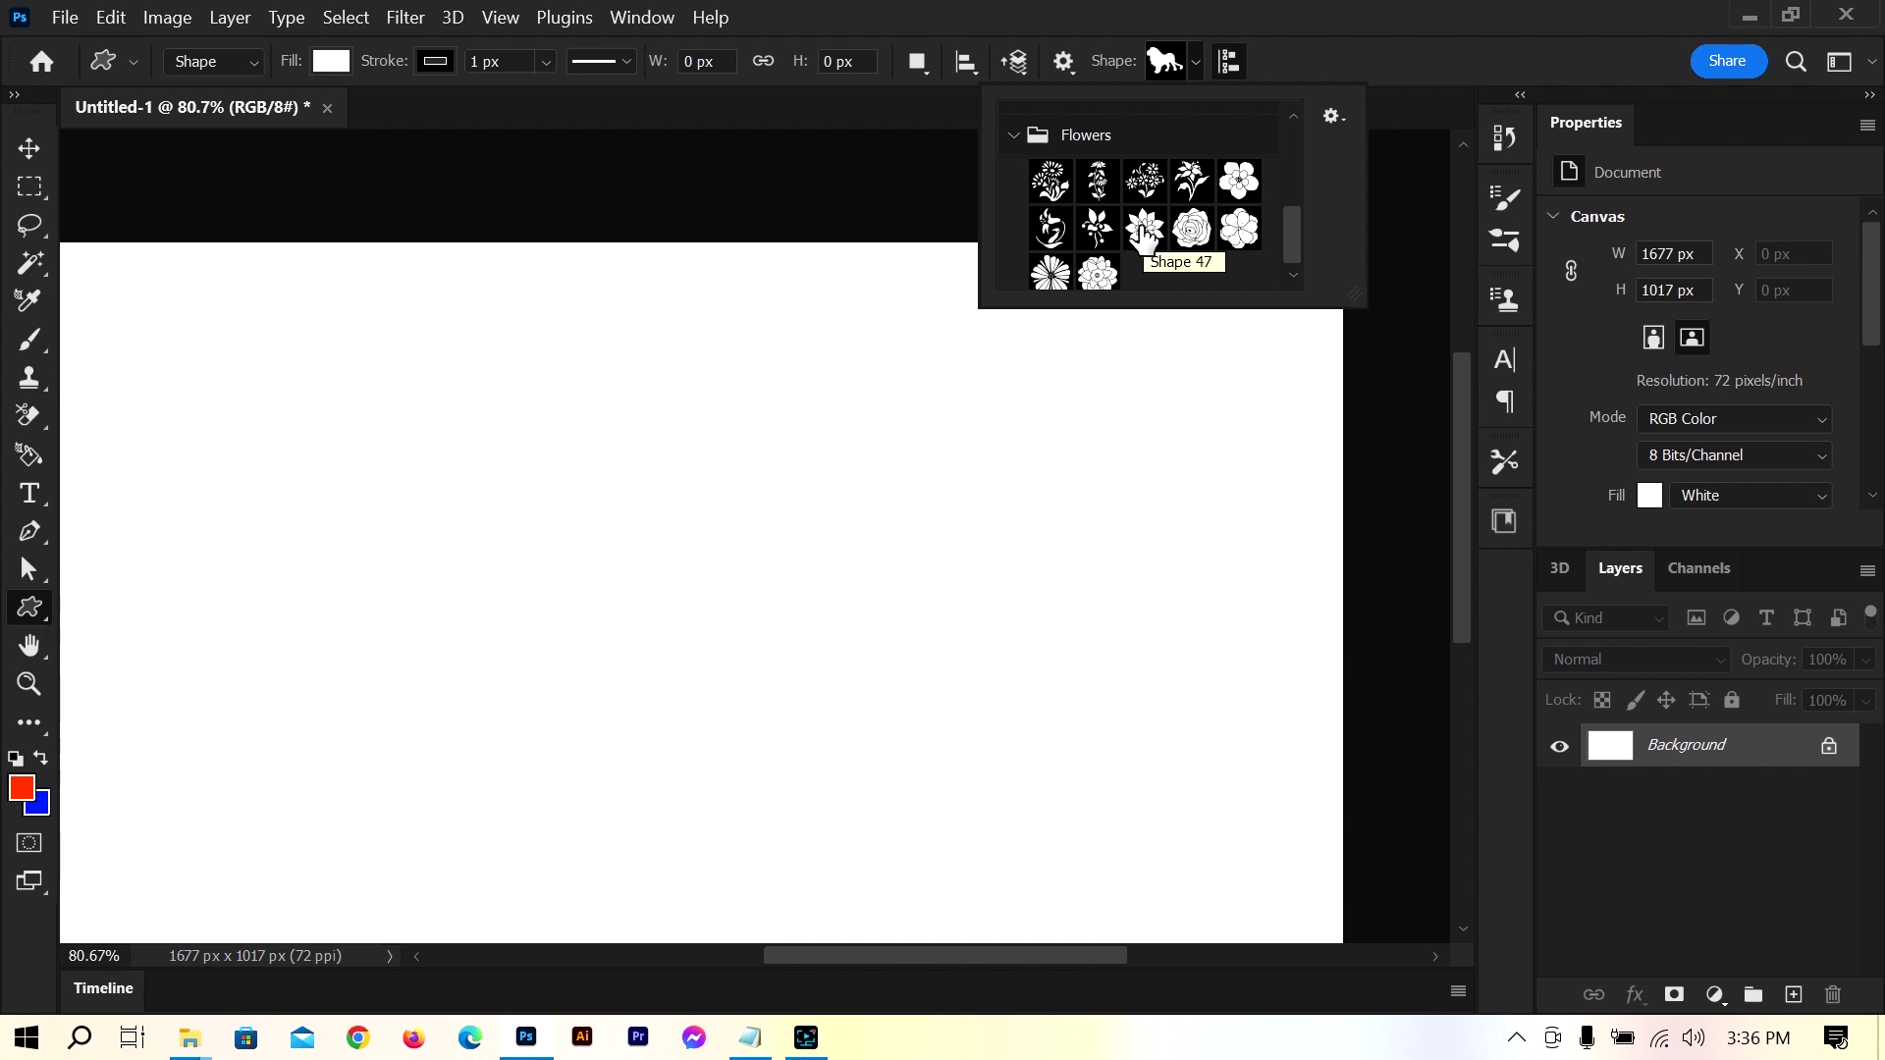
{"action": "left_click", "coordinate": [1146, 235]}
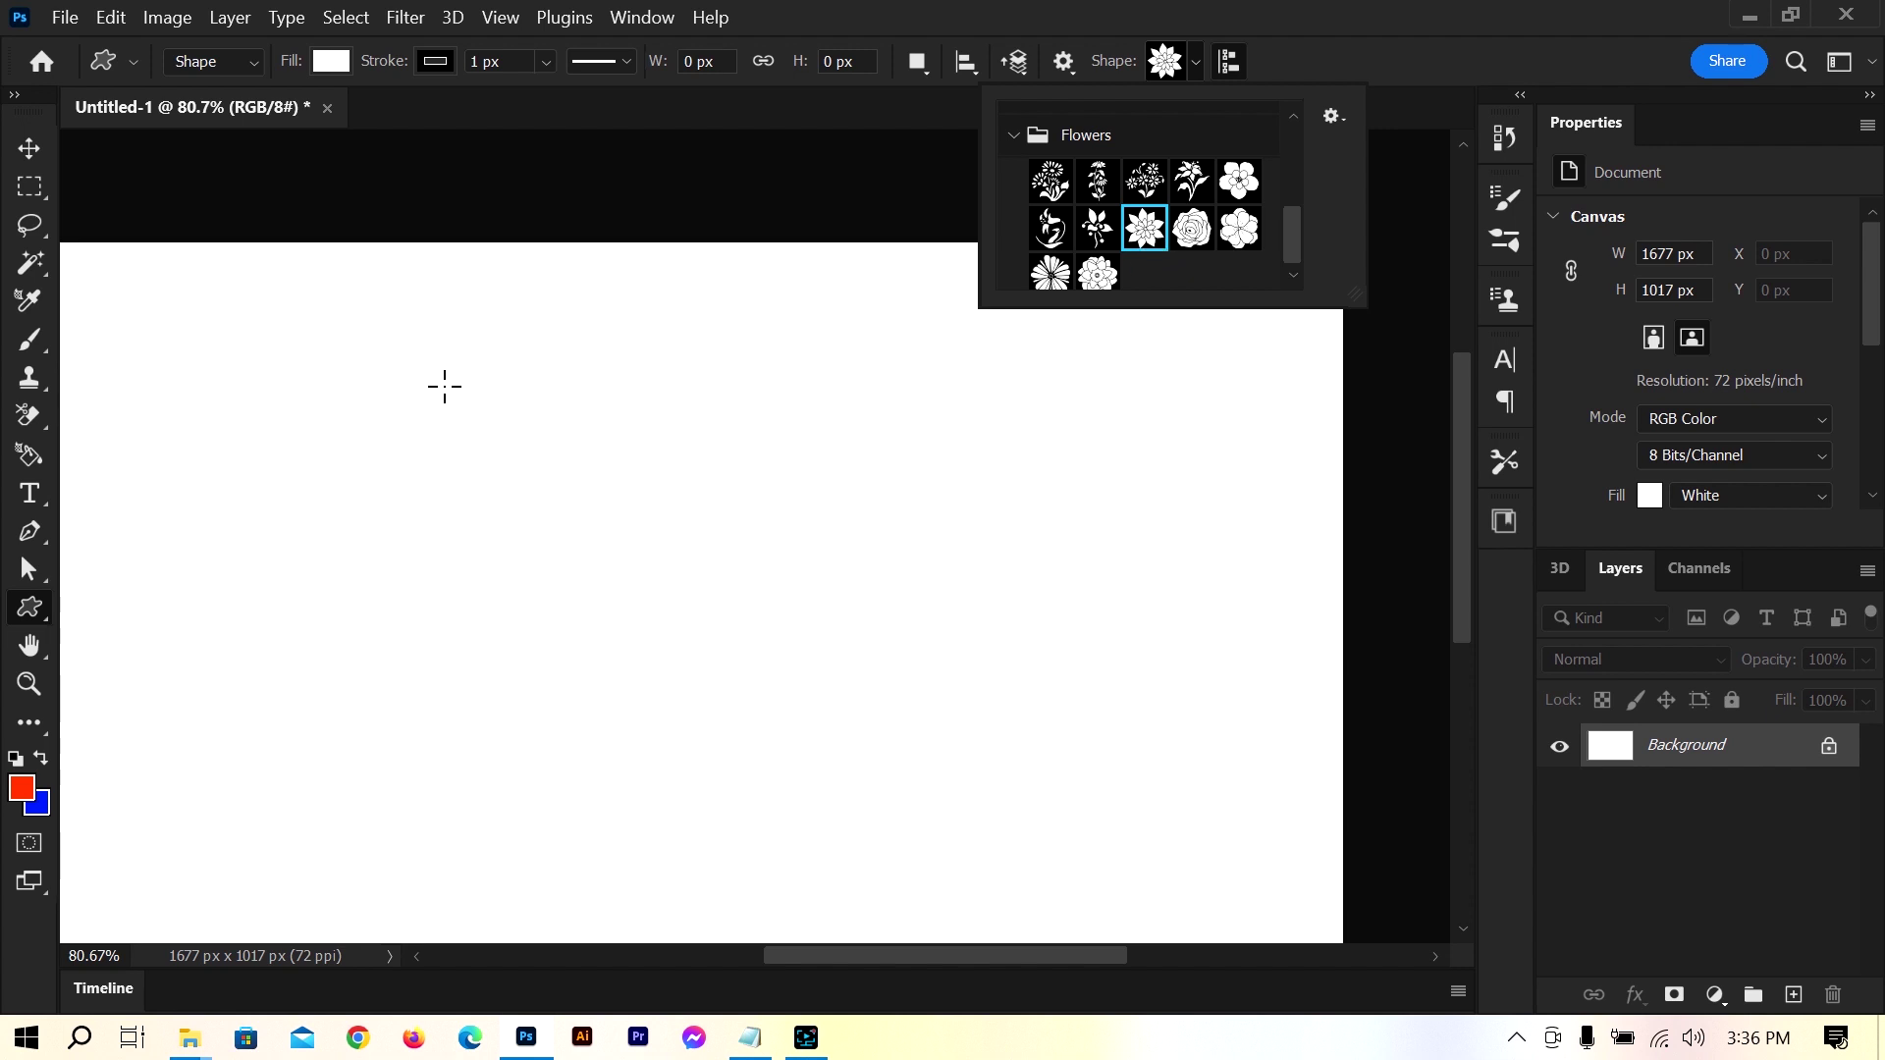
Place the flower shape at 100 by 100 px and enlarge it to about 397 by 451 px
{"action": "left_click", "coordinate": [445, 386]}
{"action": "left_click", "coordinate": [840, 430]}
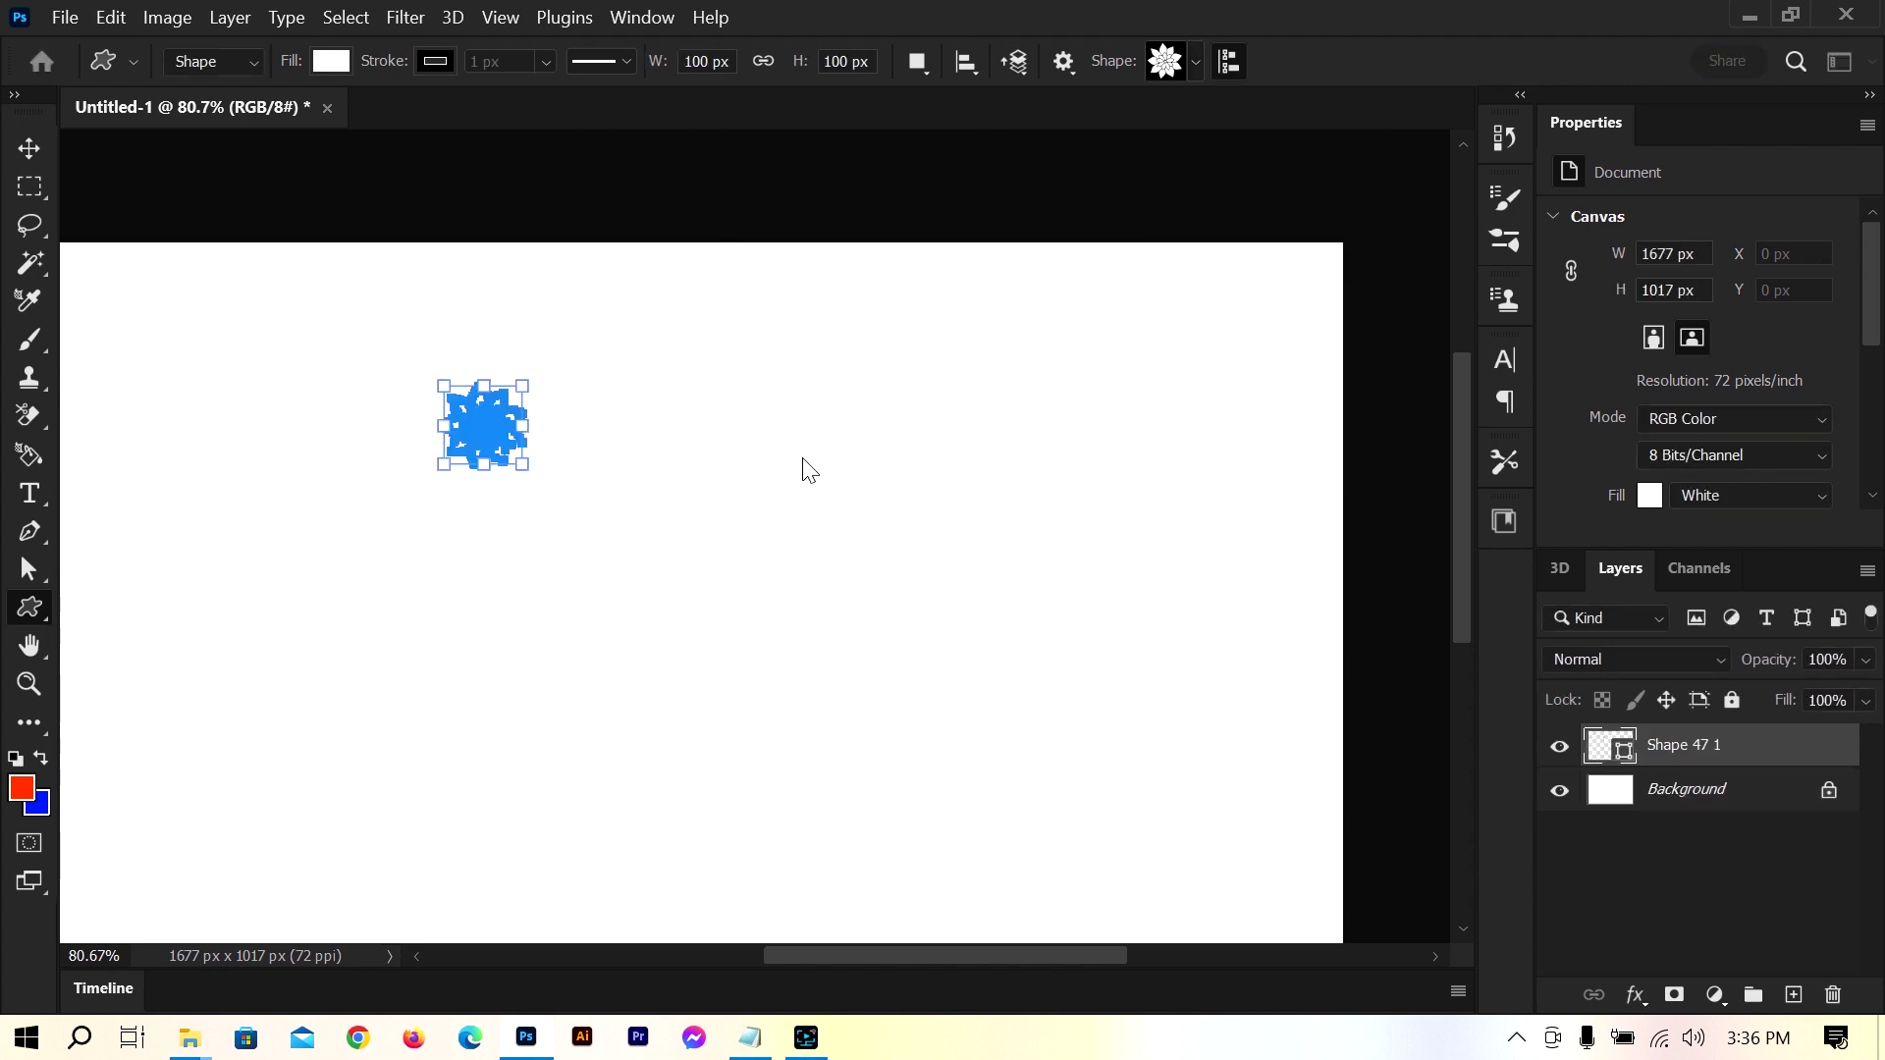
{"action": "left_click_drag", "start_coordinate": [521, 469], "coordinate": [757, 746]}
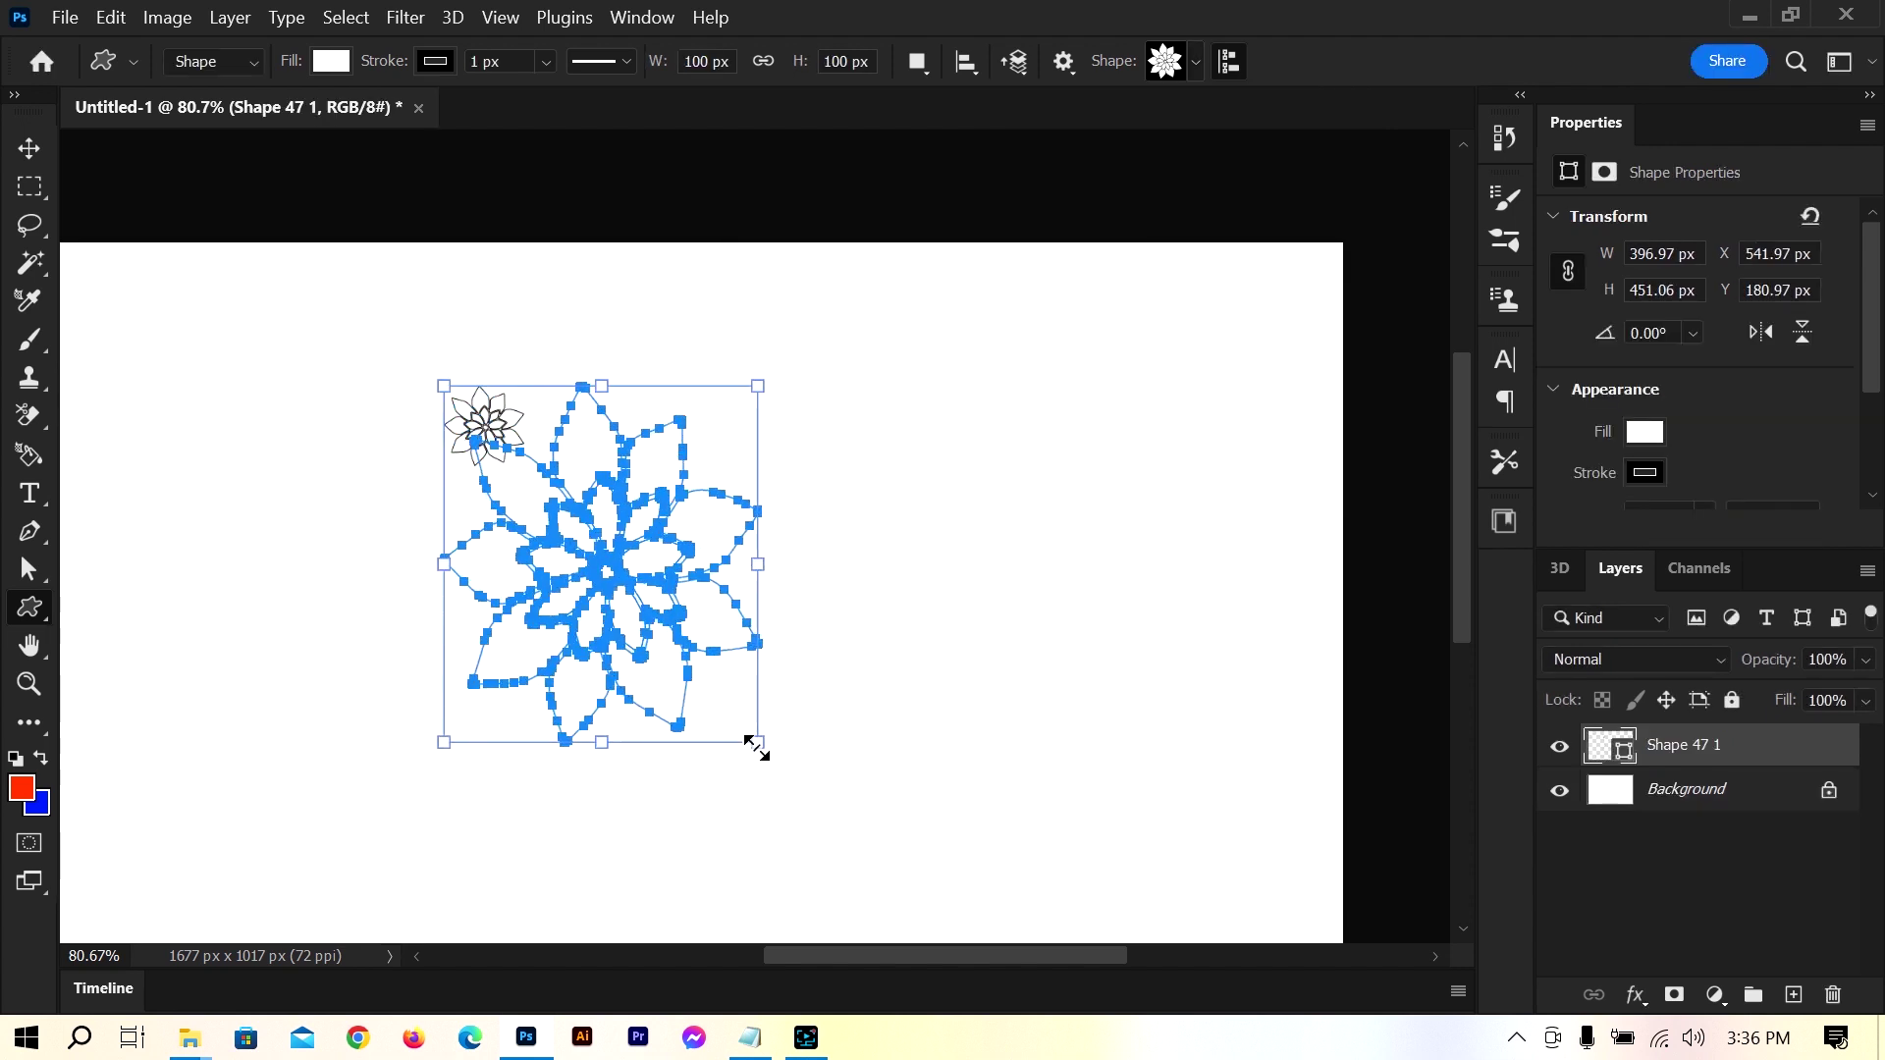
Remove the stroke from the flower shape
{"action": "left_click", "coordinate": [28, 149]}
{"action": "left_click", "coordinate": [1645, 475]}
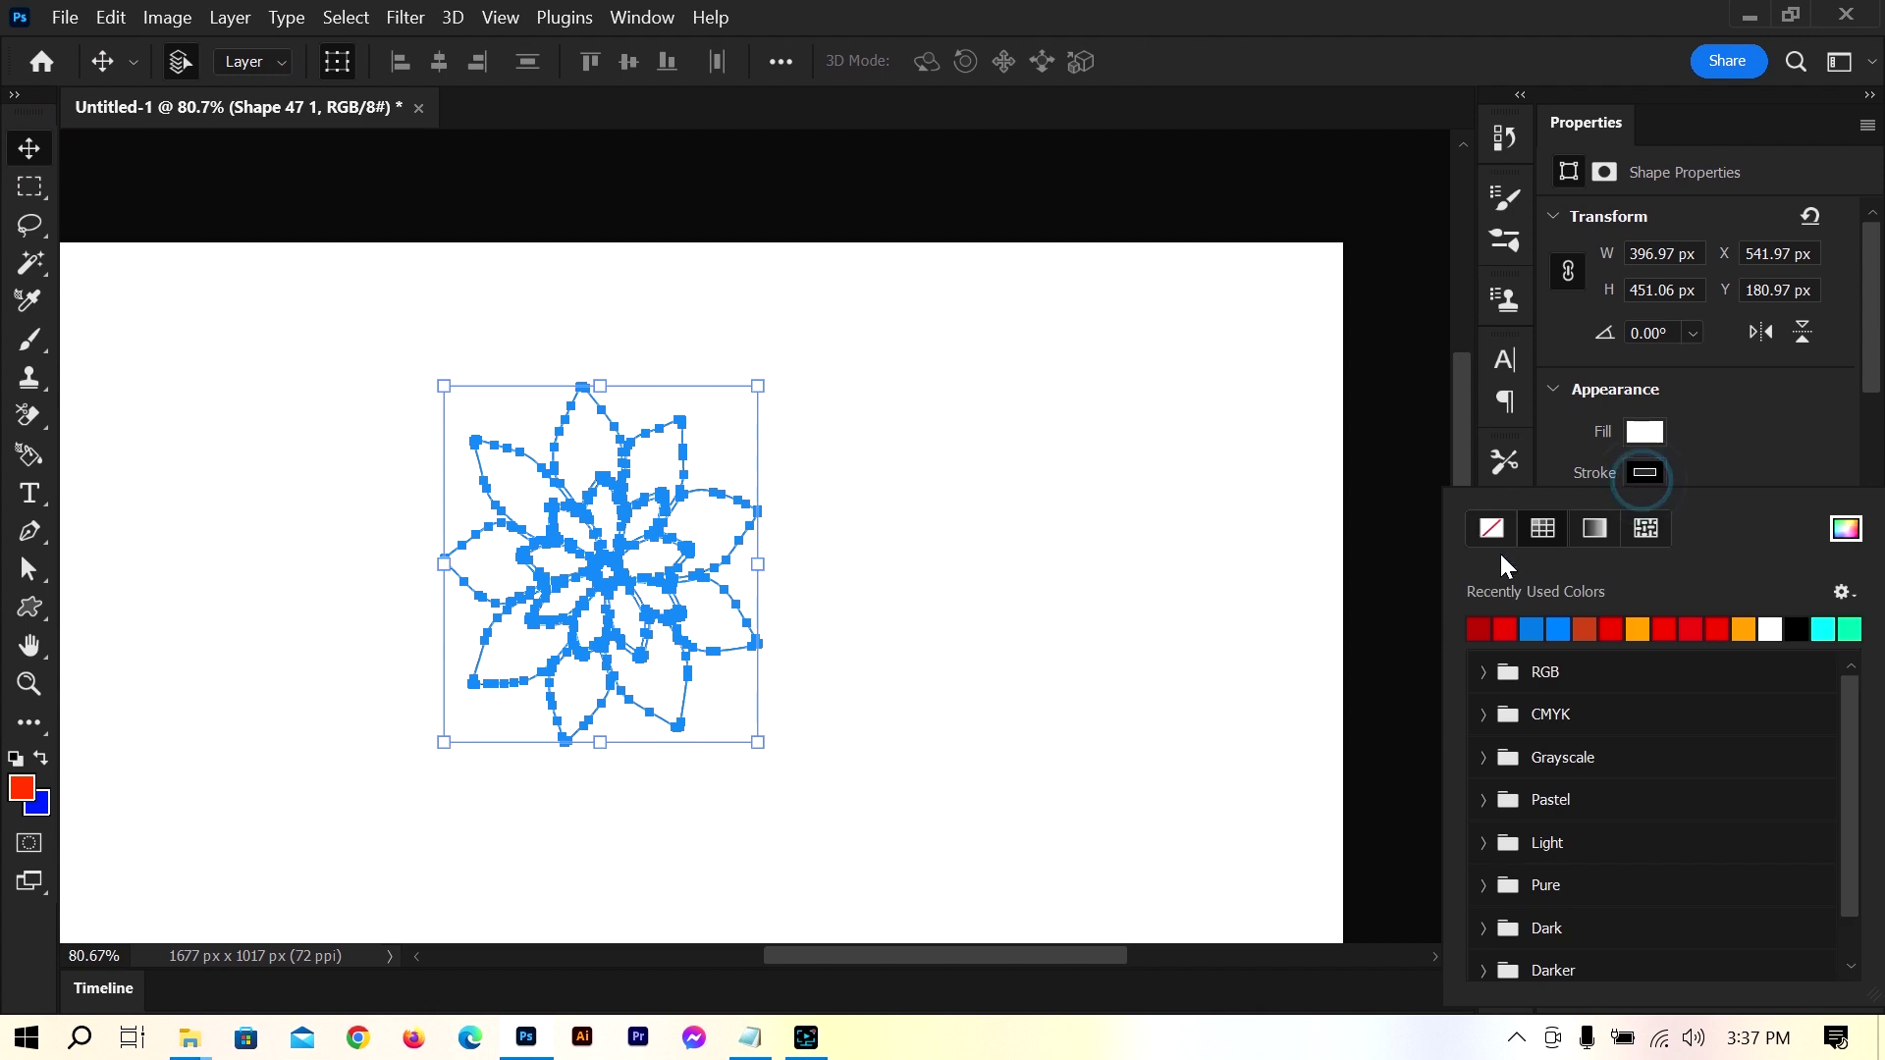
{"action": "left_click", "coordinate": [1494, 528]}
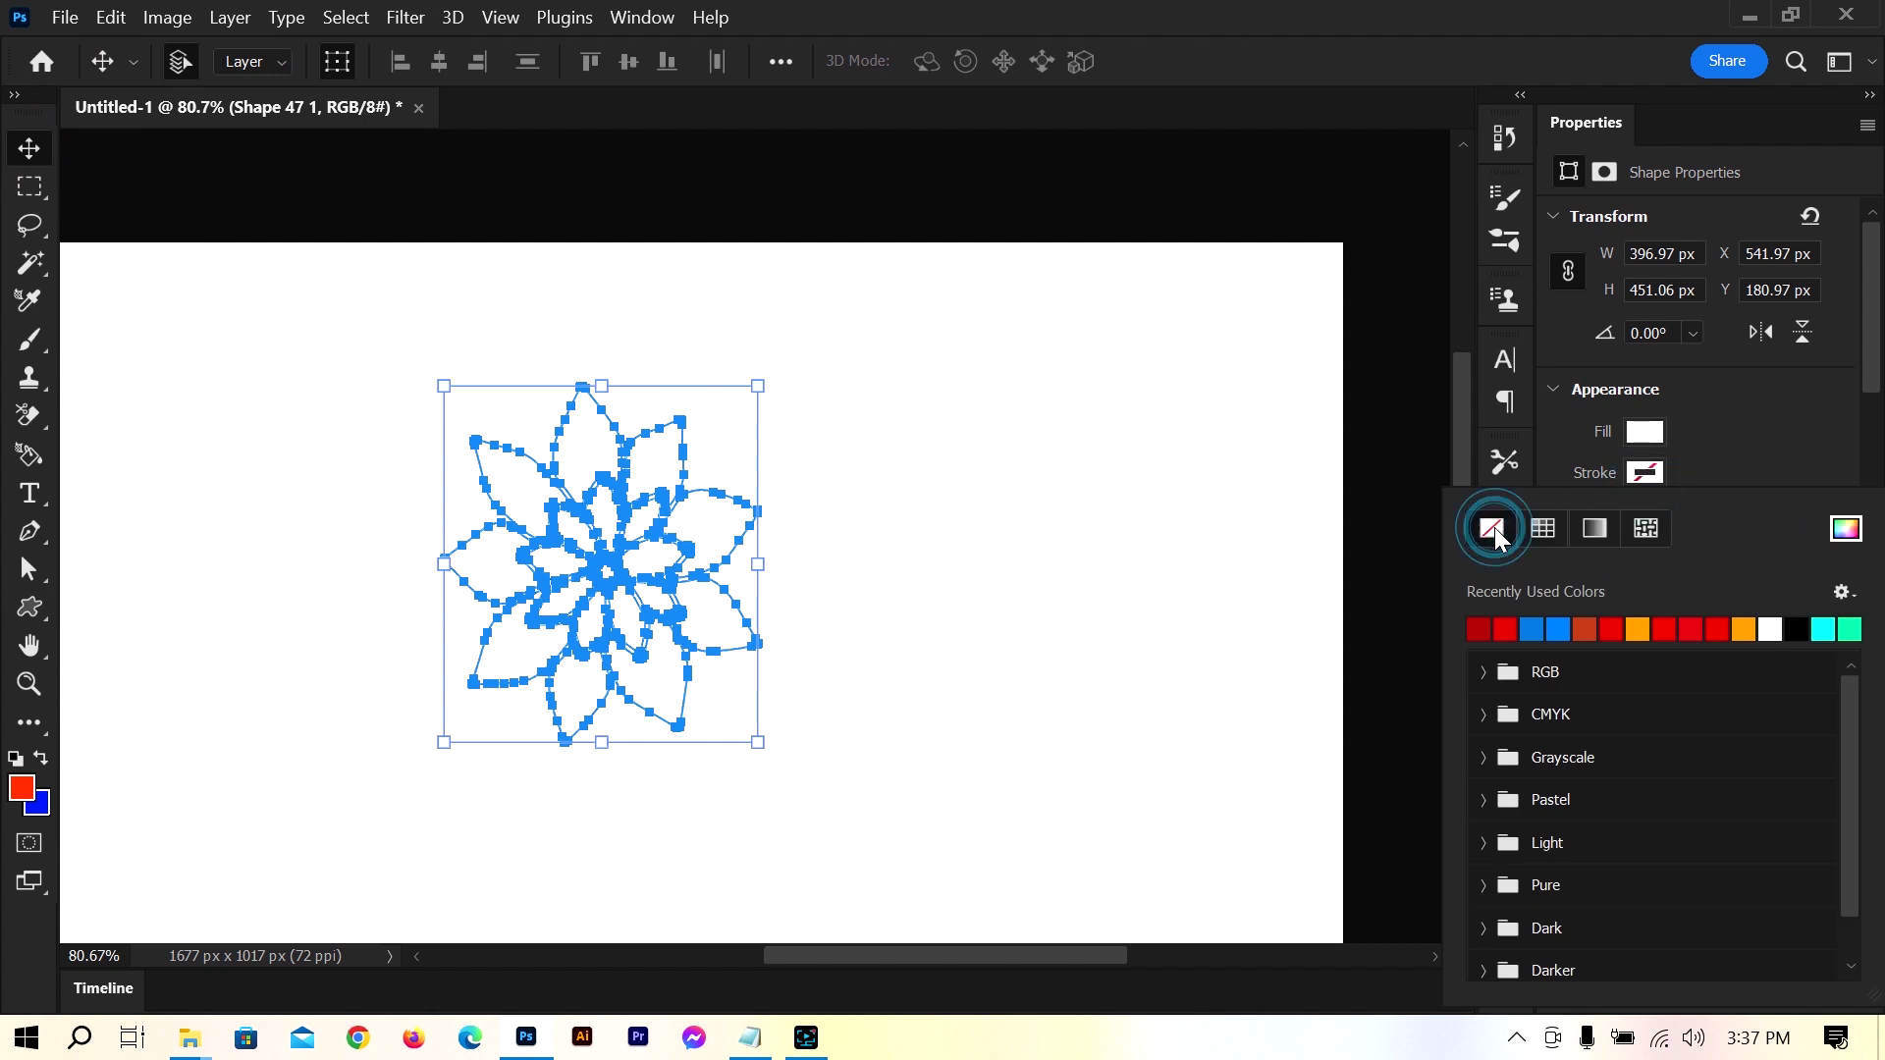
Fill the flower shape with the orange from the recently used colors
{"action": "left_click", "coordinate": [1645, 432]}
{"action": "left_click", "coordinate": [1643, 433]}
{"action": "left_click", "coordinate": [1644, 433]}
{"action": "left_click", "coordinate": [1645, 435]}
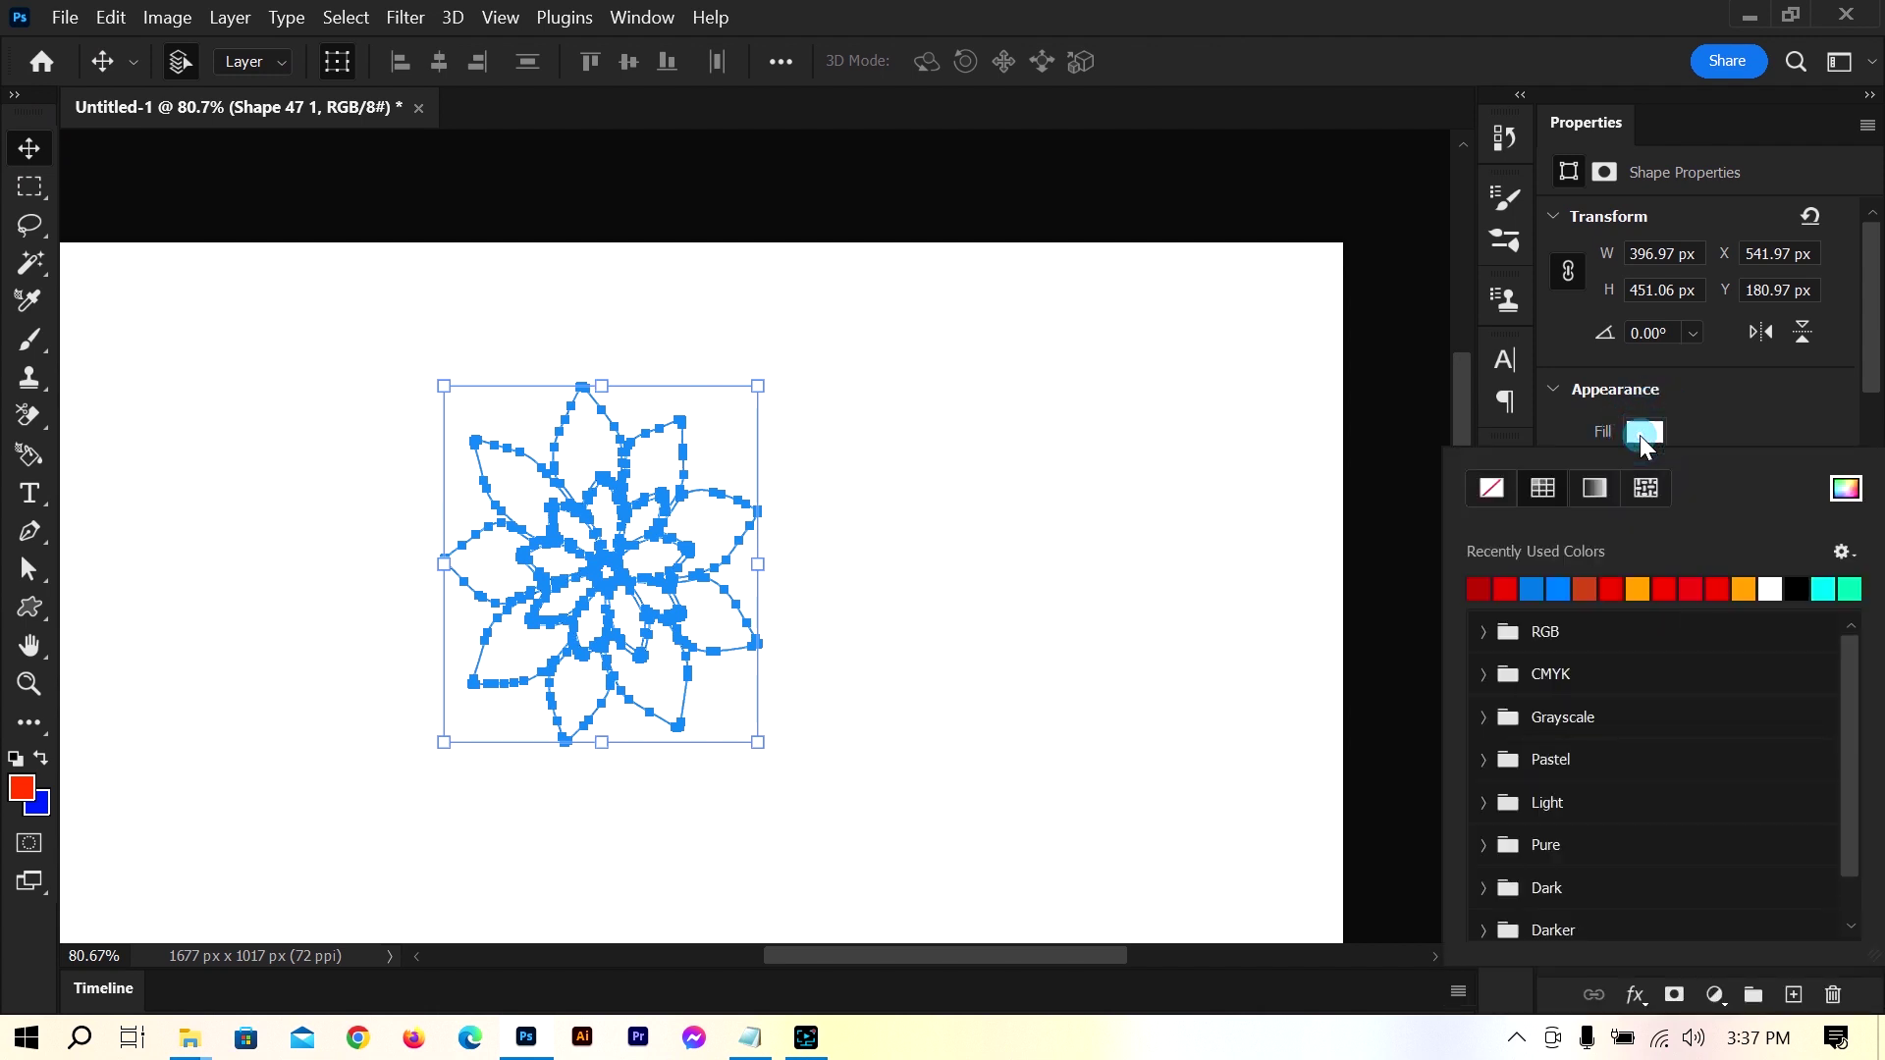
{"action": "left_click", "coordinate": [1584, 589]}
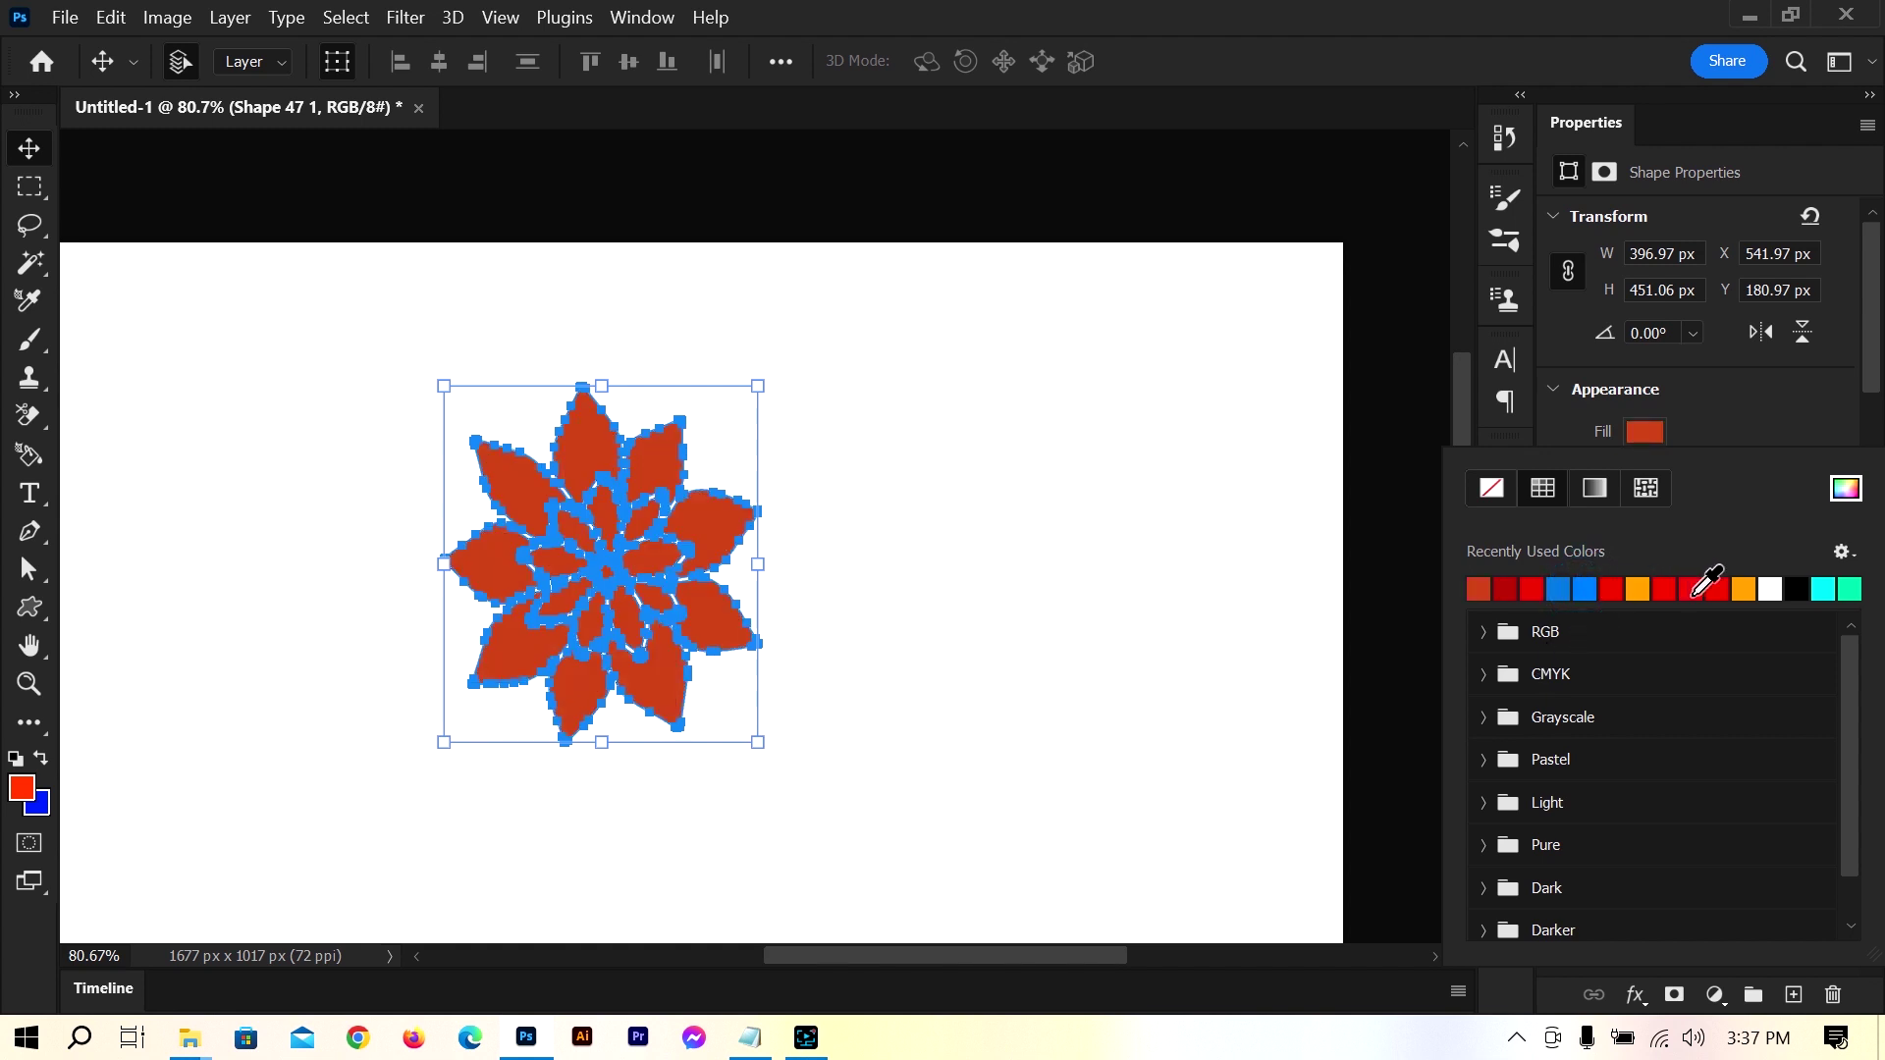
{"action": "left_click", "coordinate": [1640, 589]}
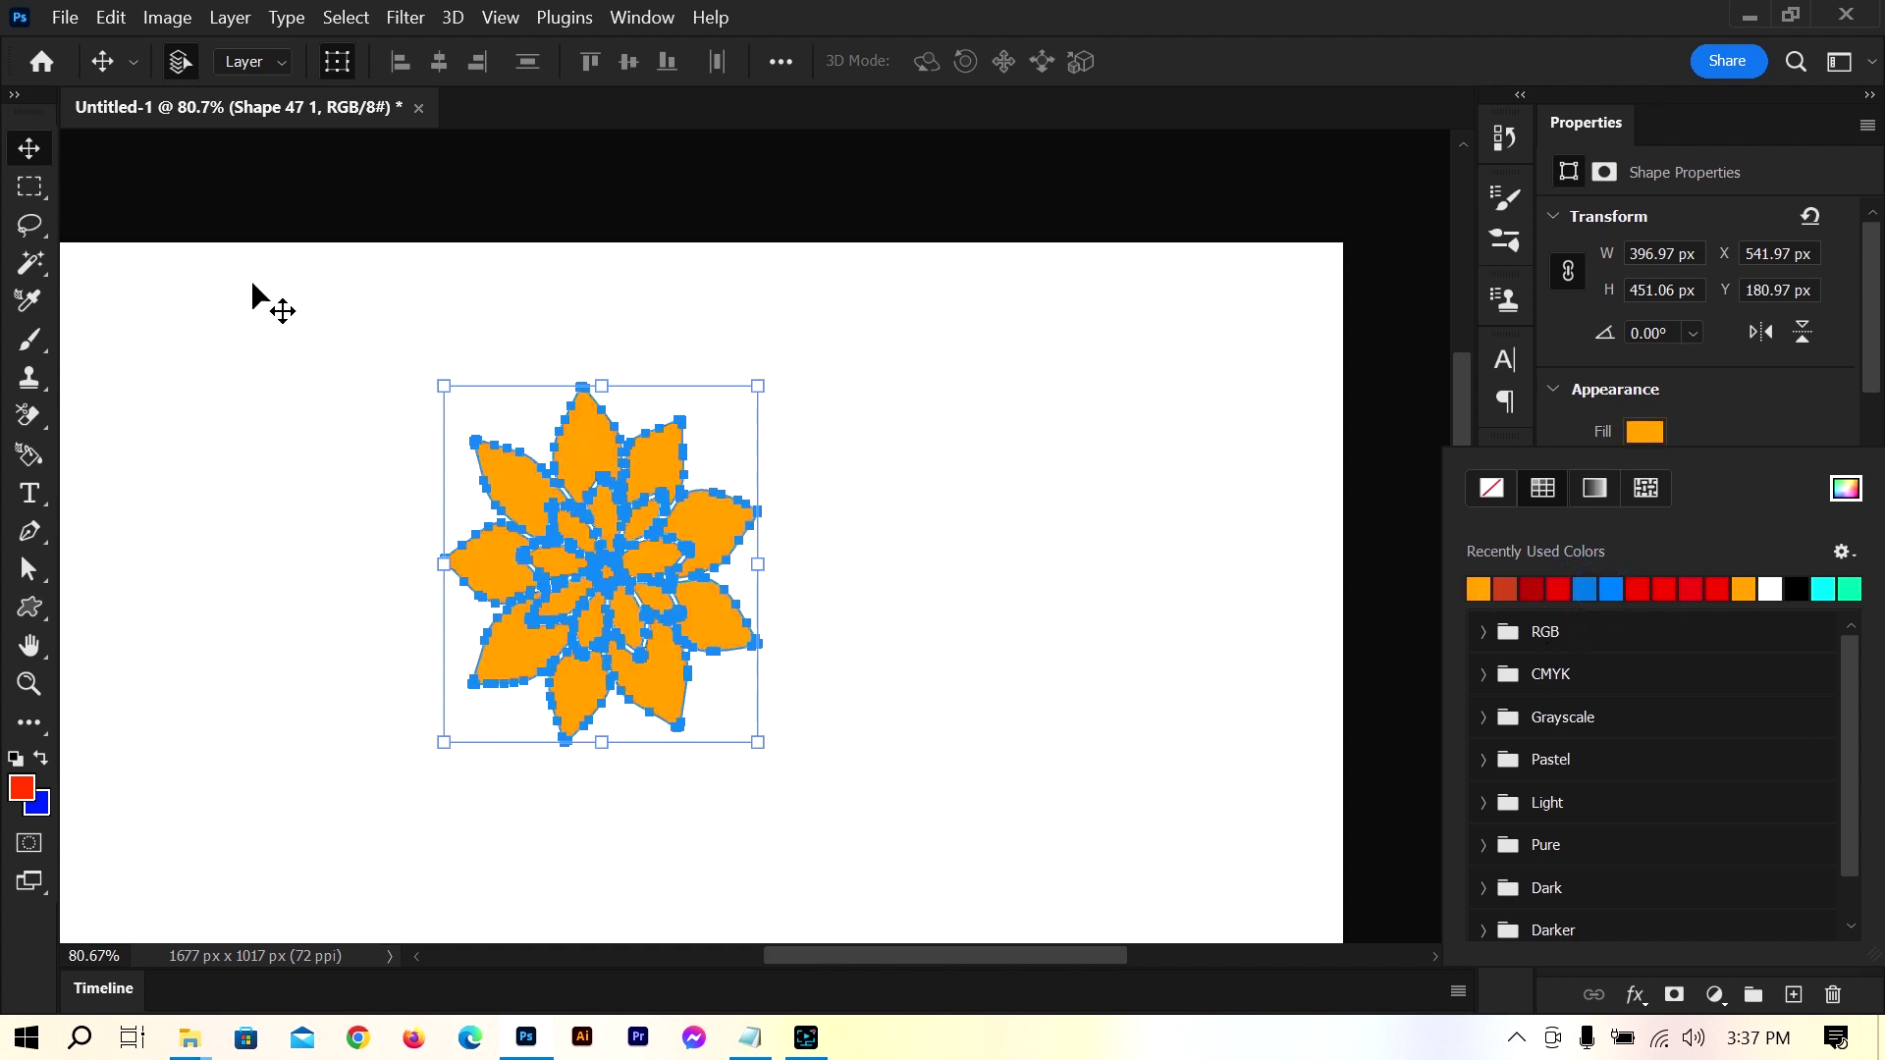
Move the flower up and to the right, to about X 592 px, Y 141 px
{"action": "left_click", "coordinate": [26, 150]}
{"action": "left_click", "coordinate": [840, 542]}
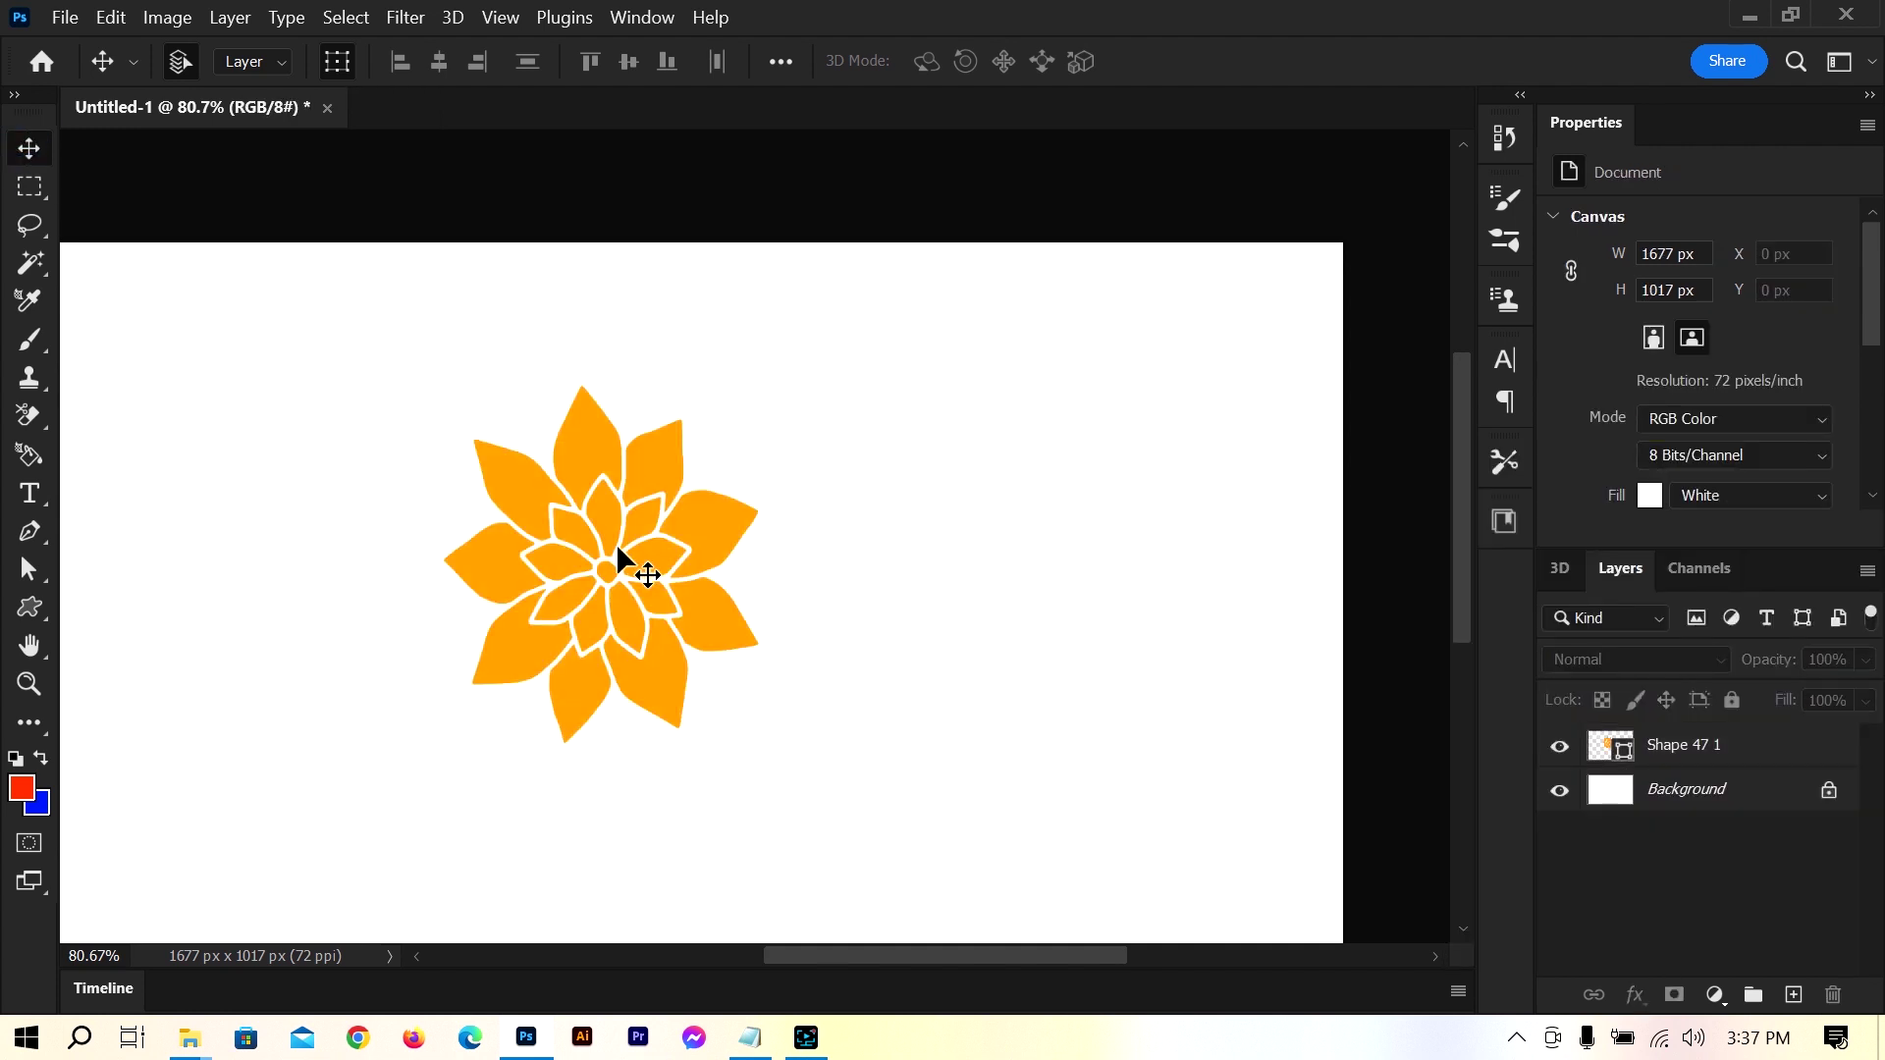
{"action": "left_click_drag", "start_coordinate": [616, 548], "coordinate": [657, 507]}
{"action": "left_click", "coordinate": [898, 628]}
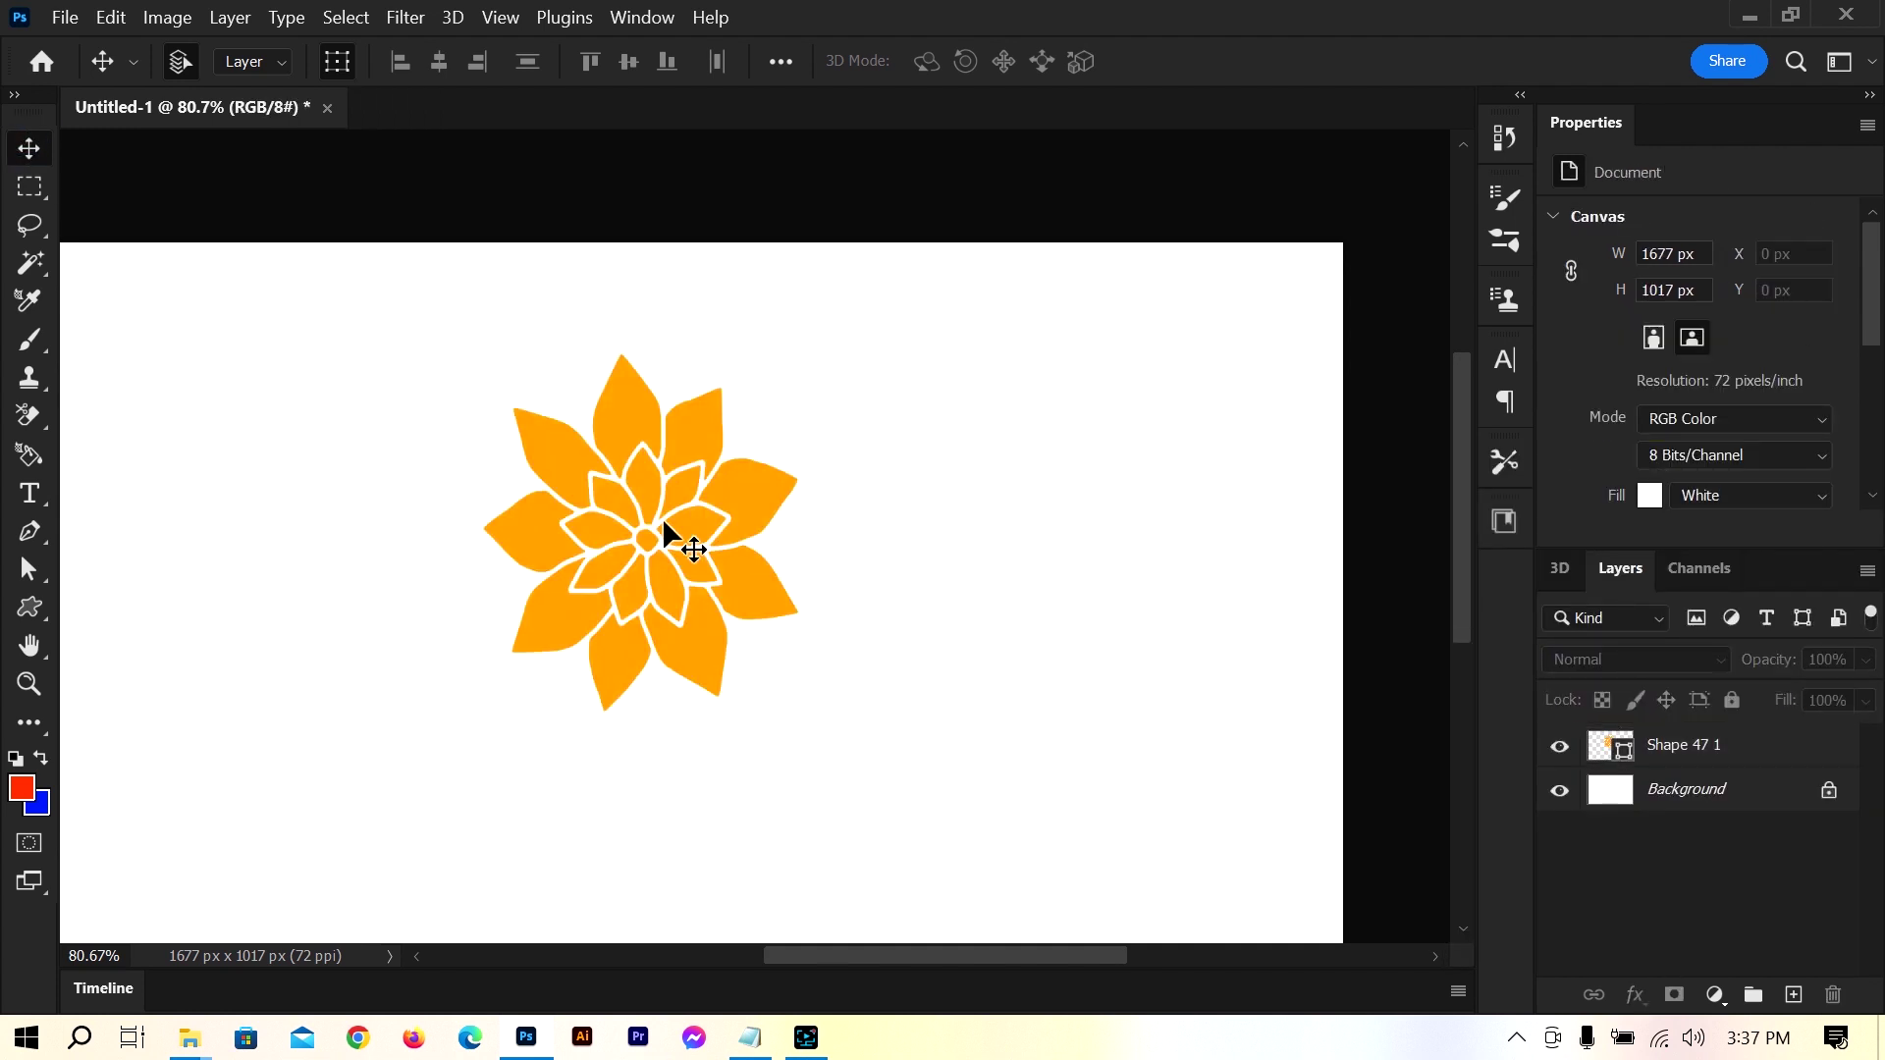
Create a new 3D extrusion from the orange flower layer
{"action": "left_click", "coordinate": [693, 526]}
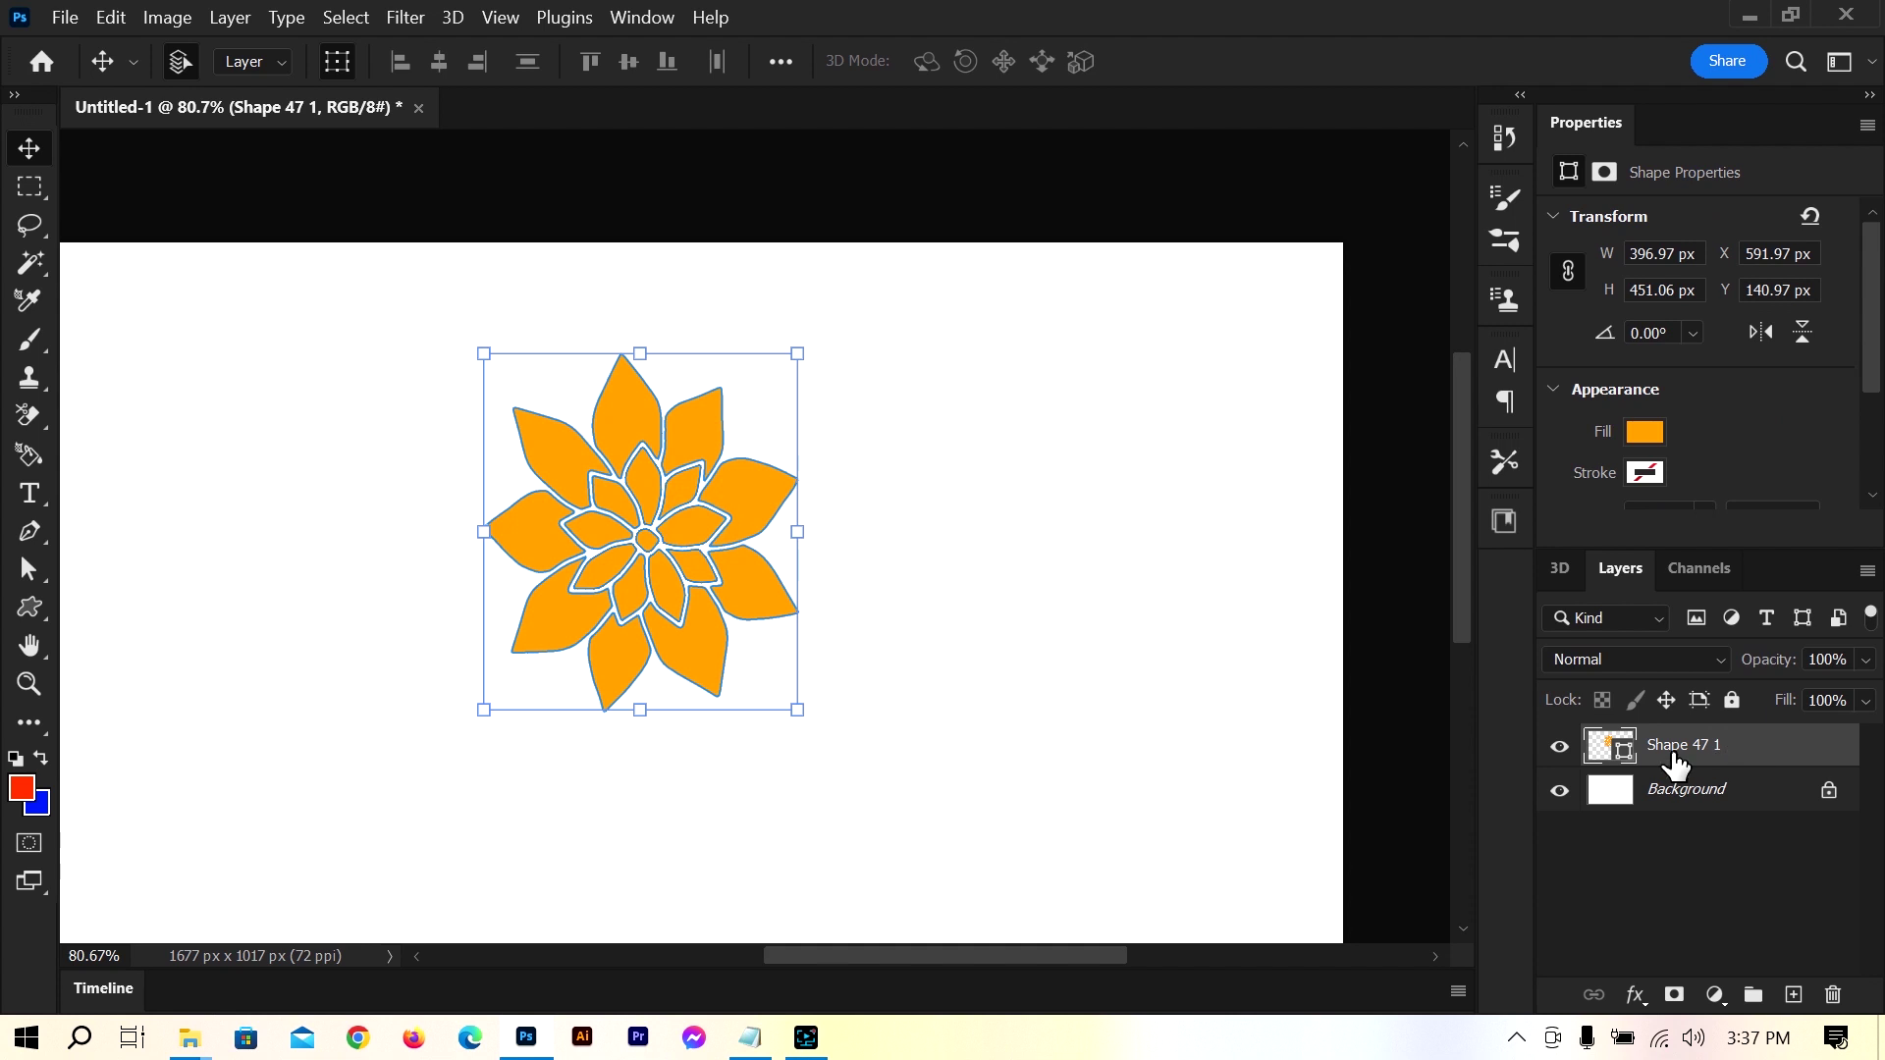
{"action": "right_click", "coordinate": [1671, 762]}
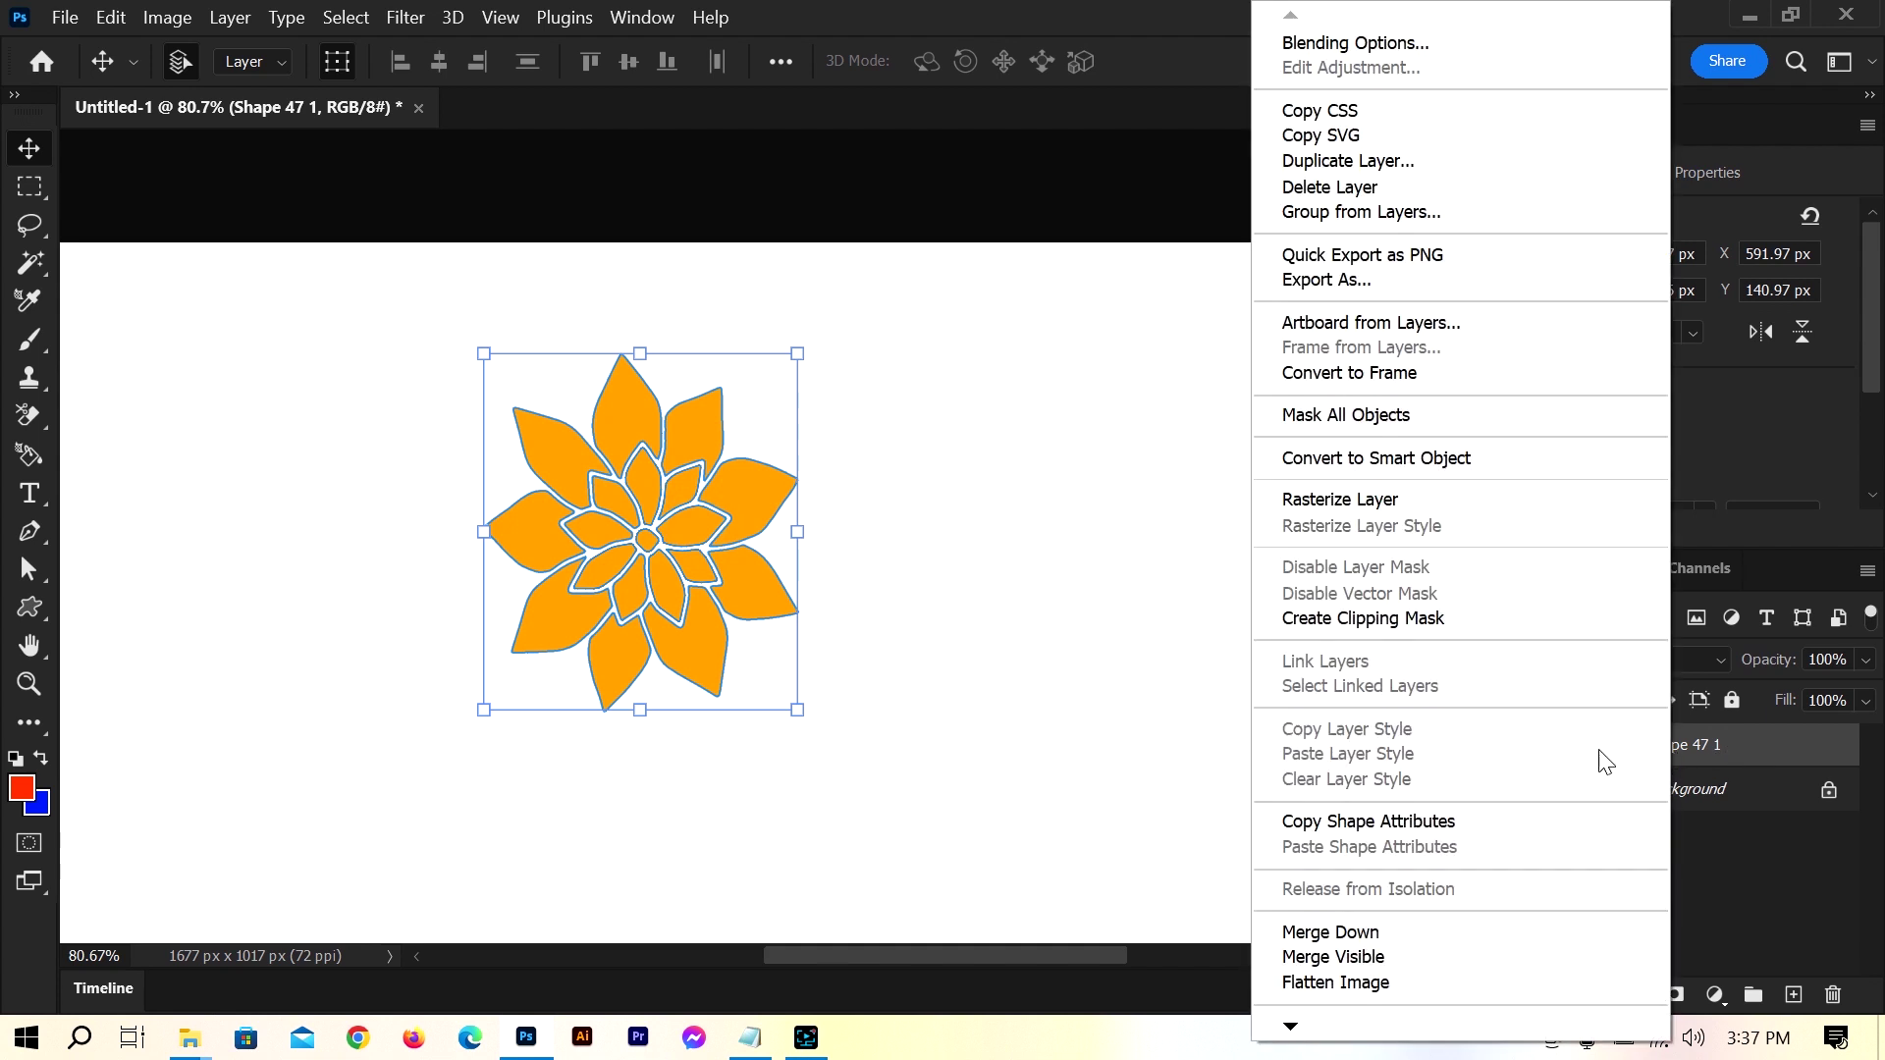
{"action": "left_click", "coordinate": [1289, 1029]}
{"action": "left_click", "coordinate": [1289, 1030]}
{"action": "left_click", "coordinate": [1291, 1031]}
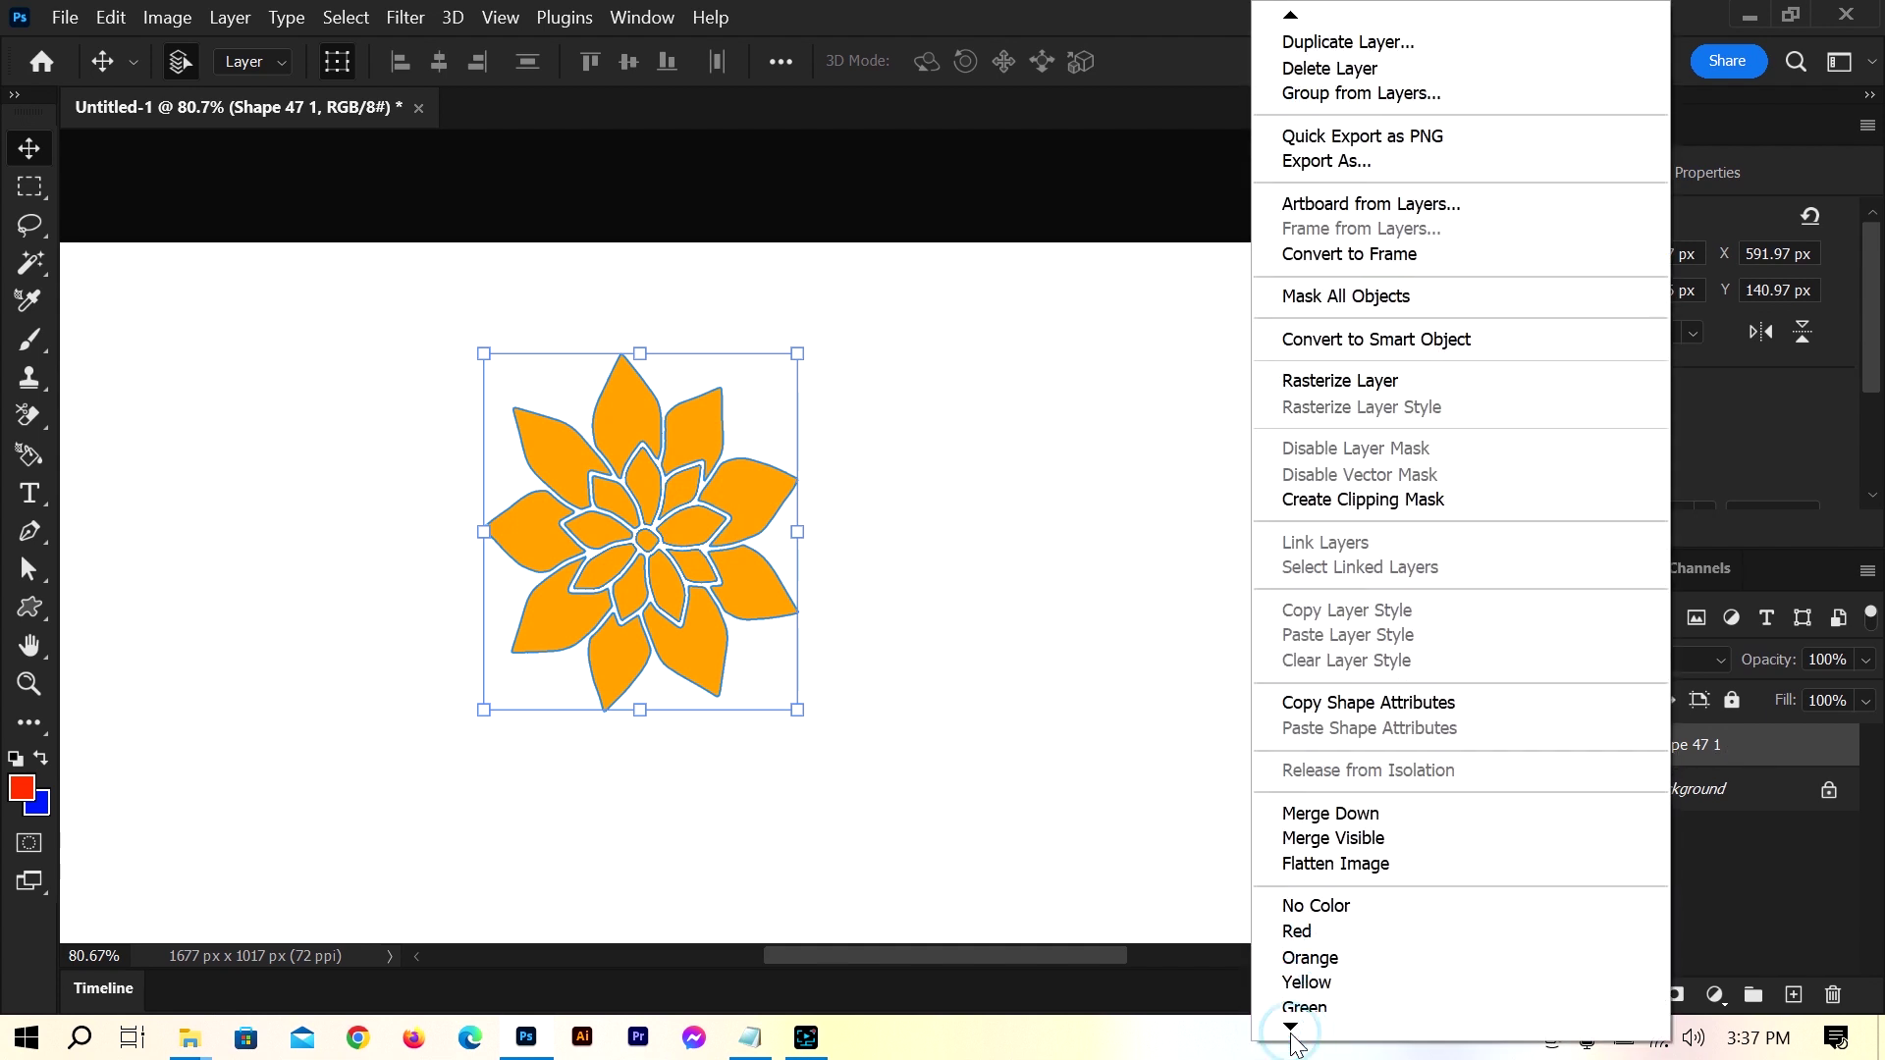
{"action": "left_click", "coordinate": [1291, 1029]}
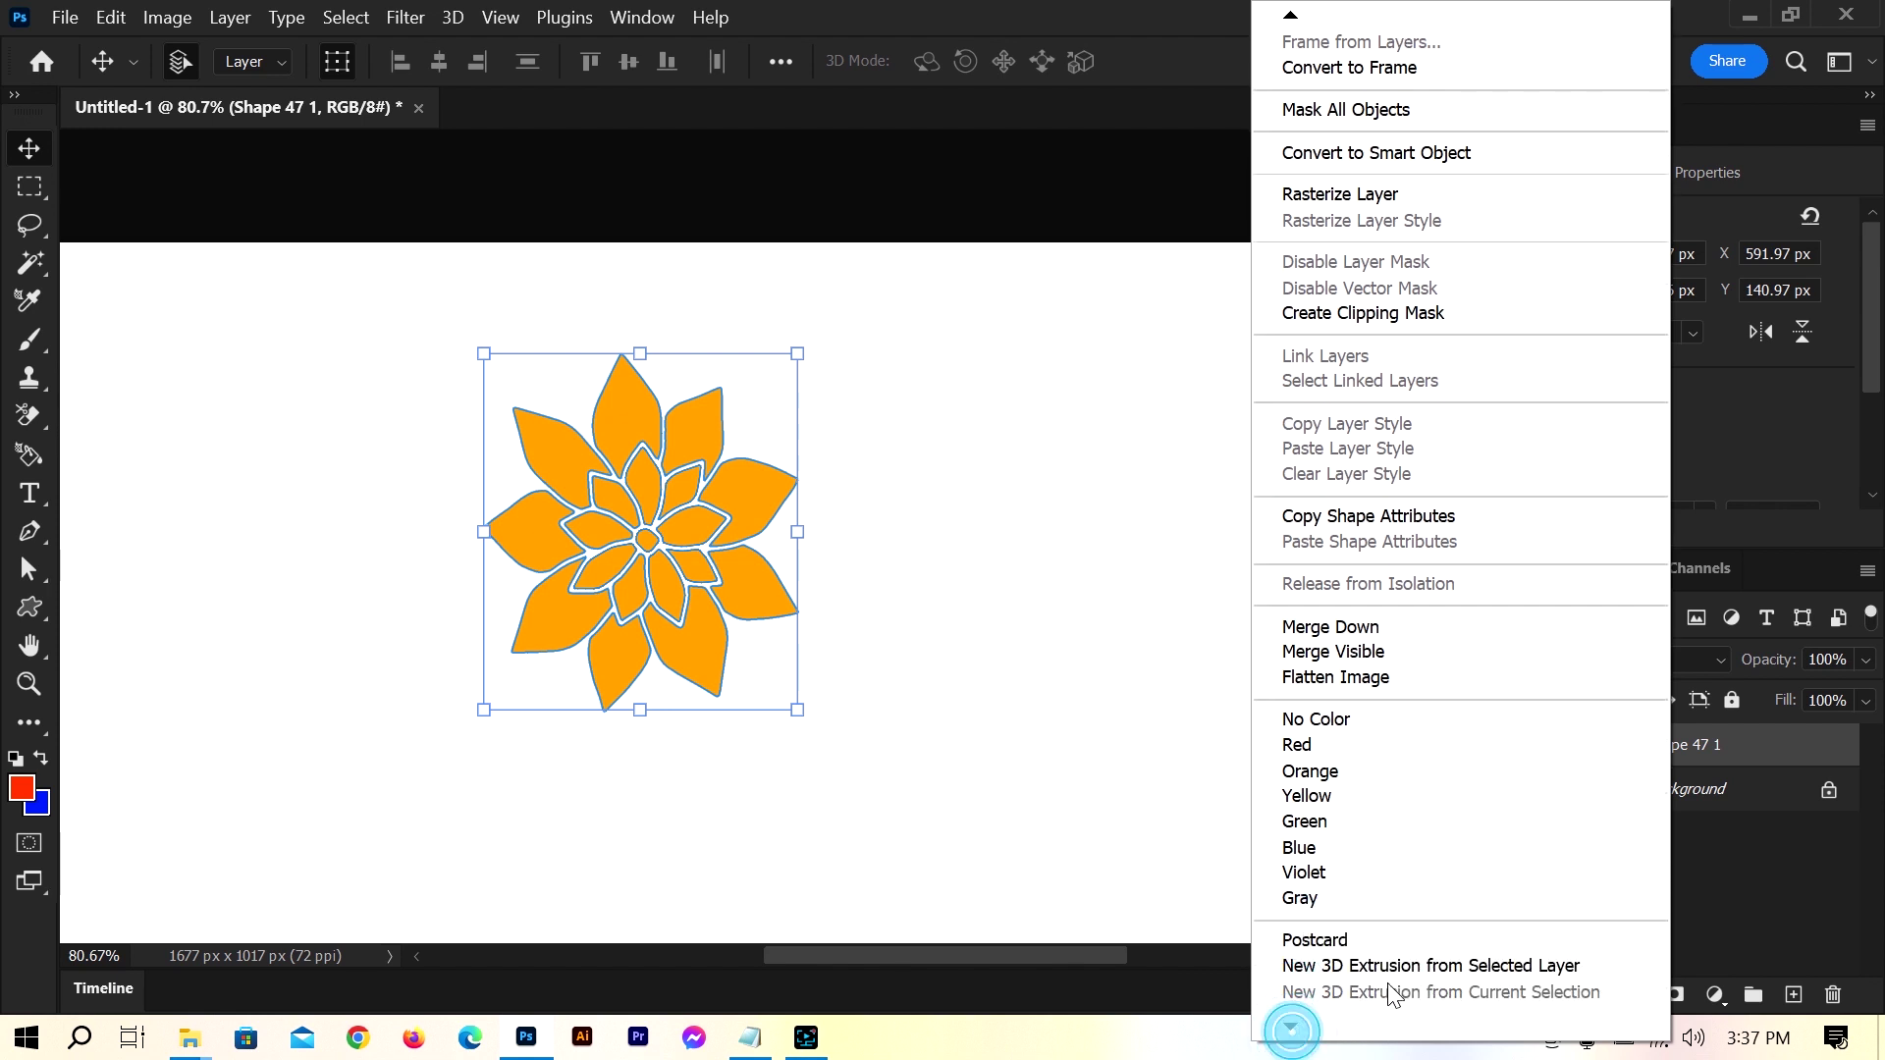
{"action": "left_click", "coordinate": [1394, 967]}
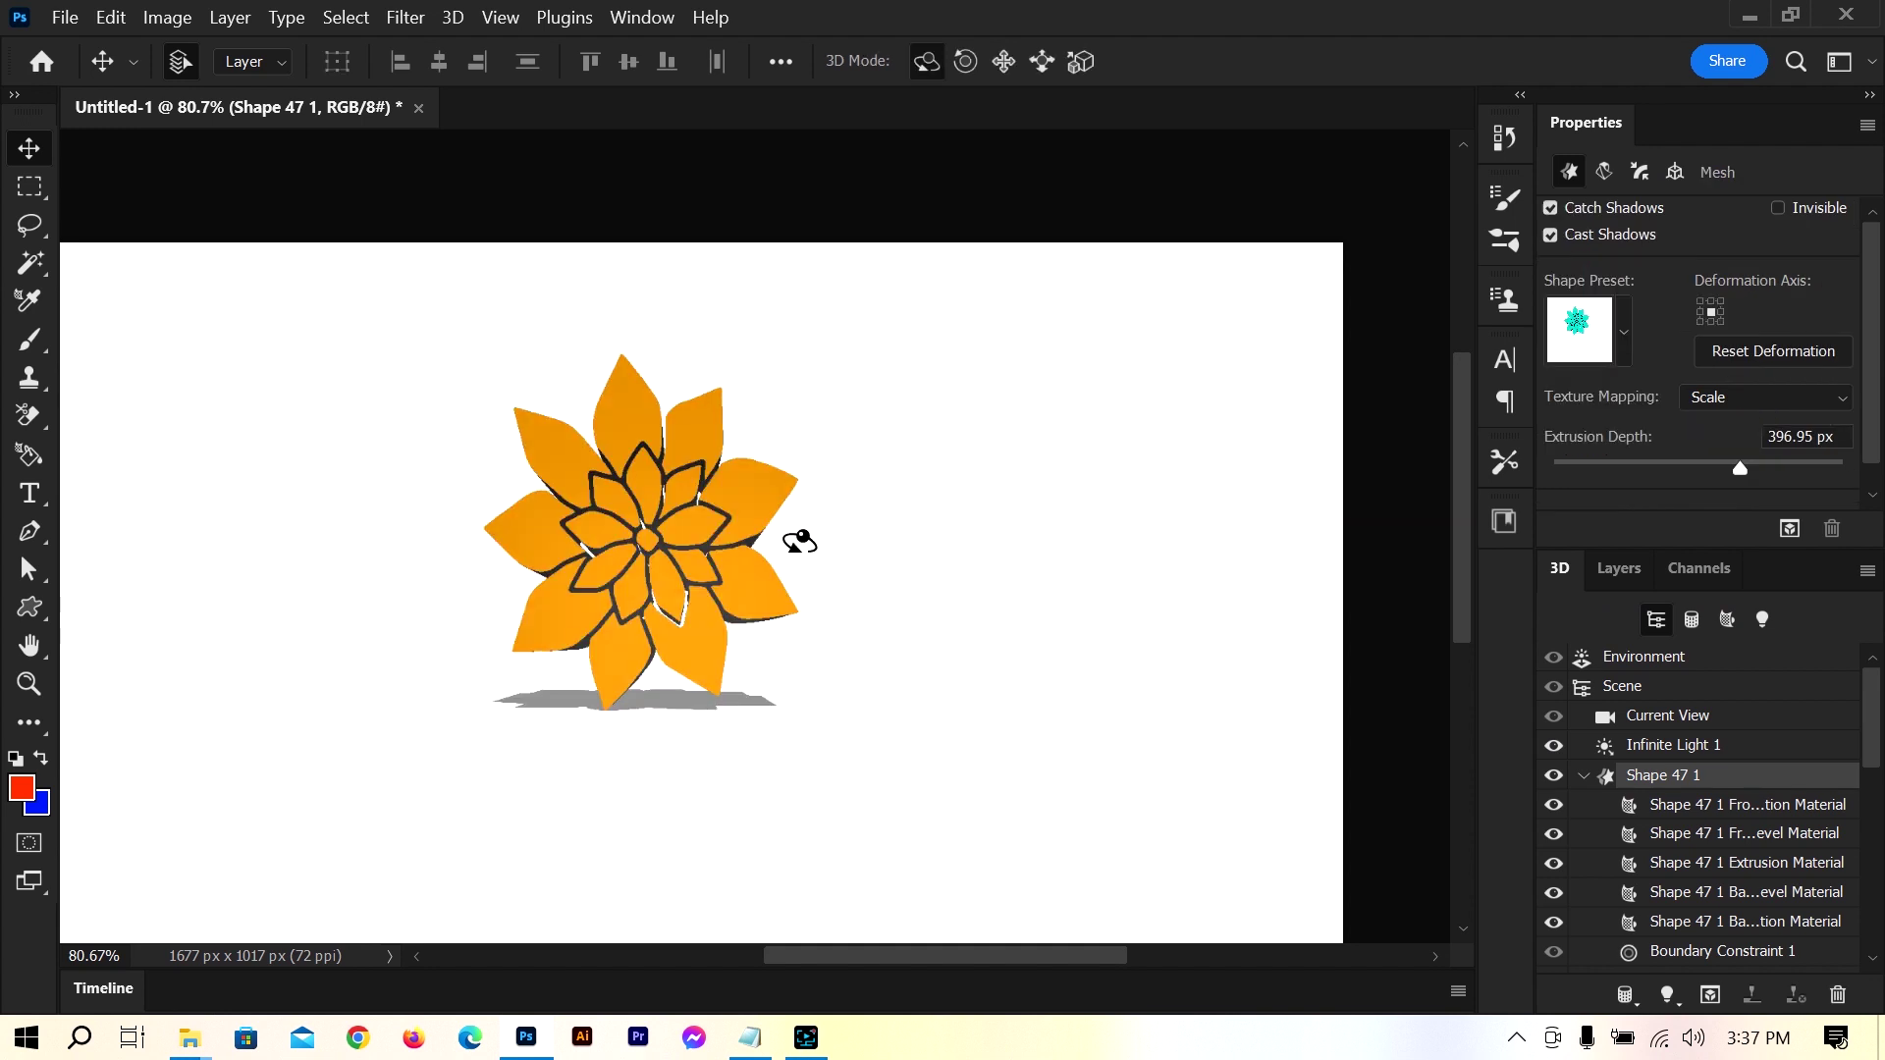
Apply the inflated-front shape preset that keeps visible sides to the flower, and turn the model so its extruded sides show
{"action": "left_click", "coordinate": [1622, 334]}
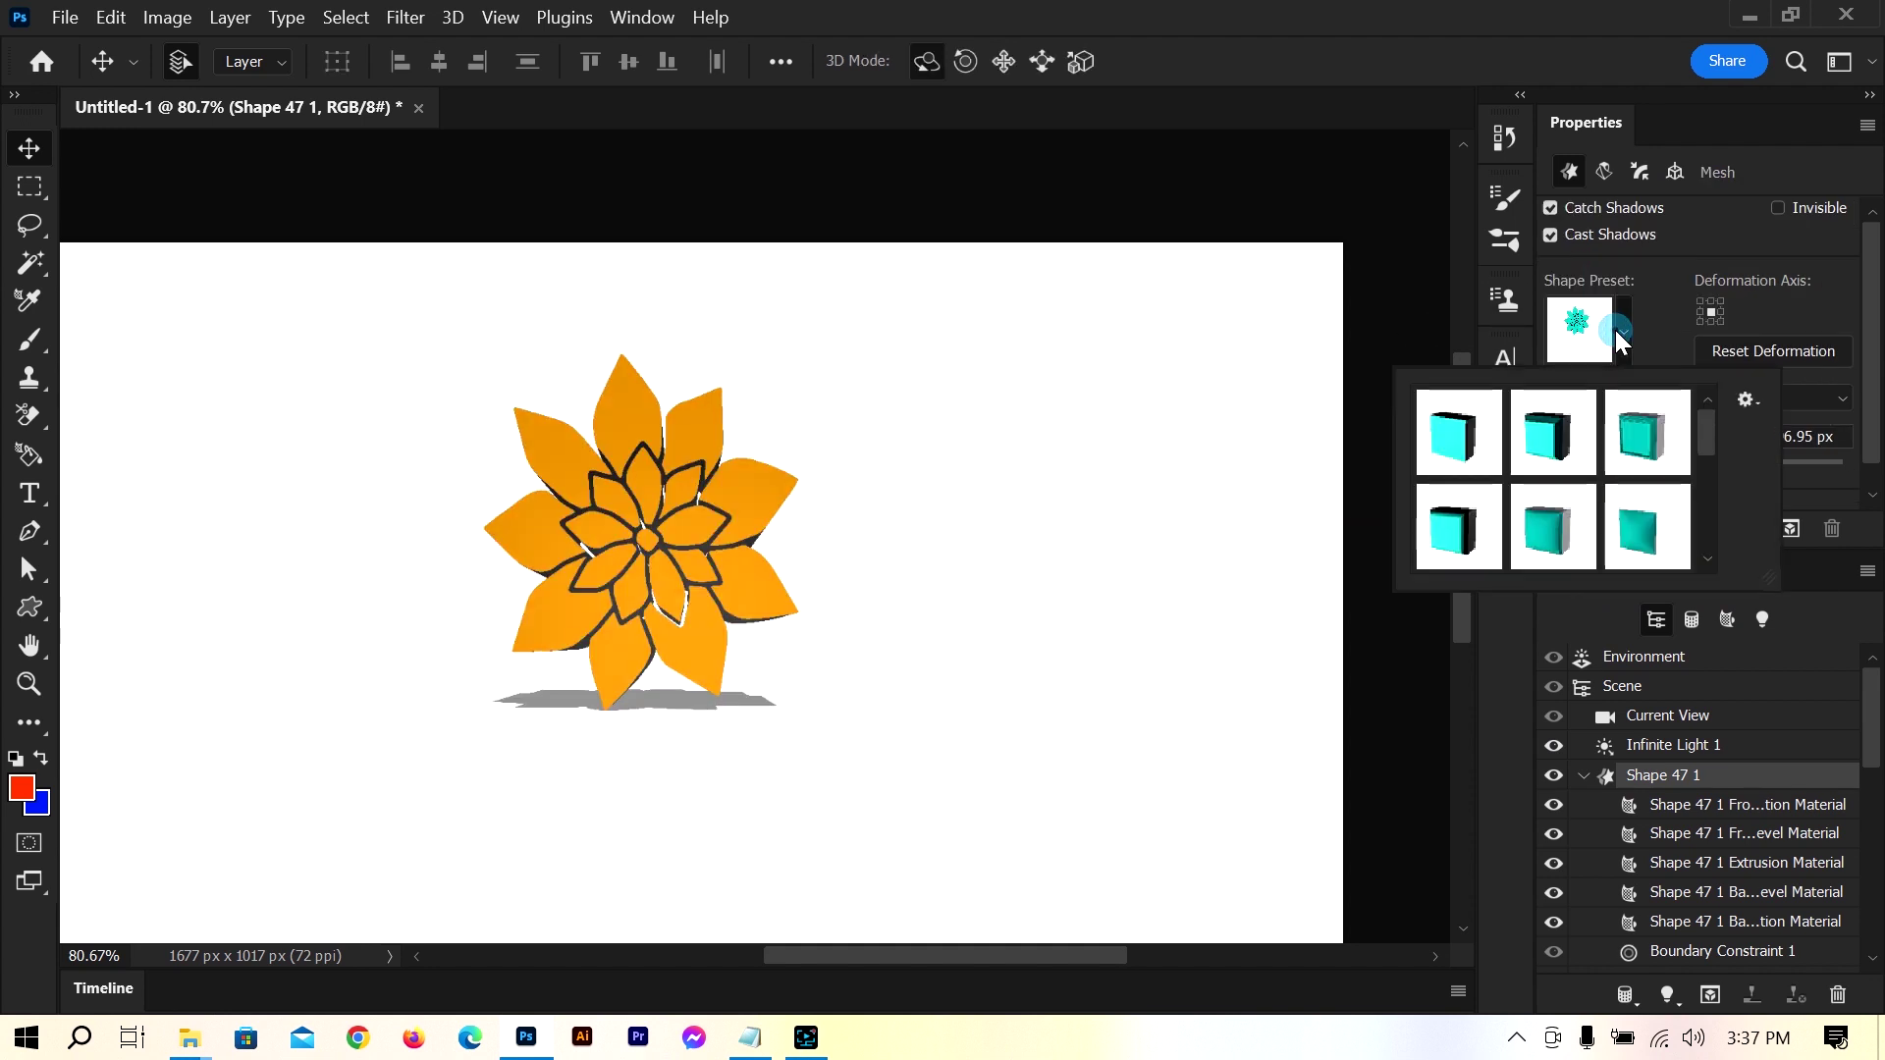
{"action": "left_click", "coordinate": [1539, 540]}
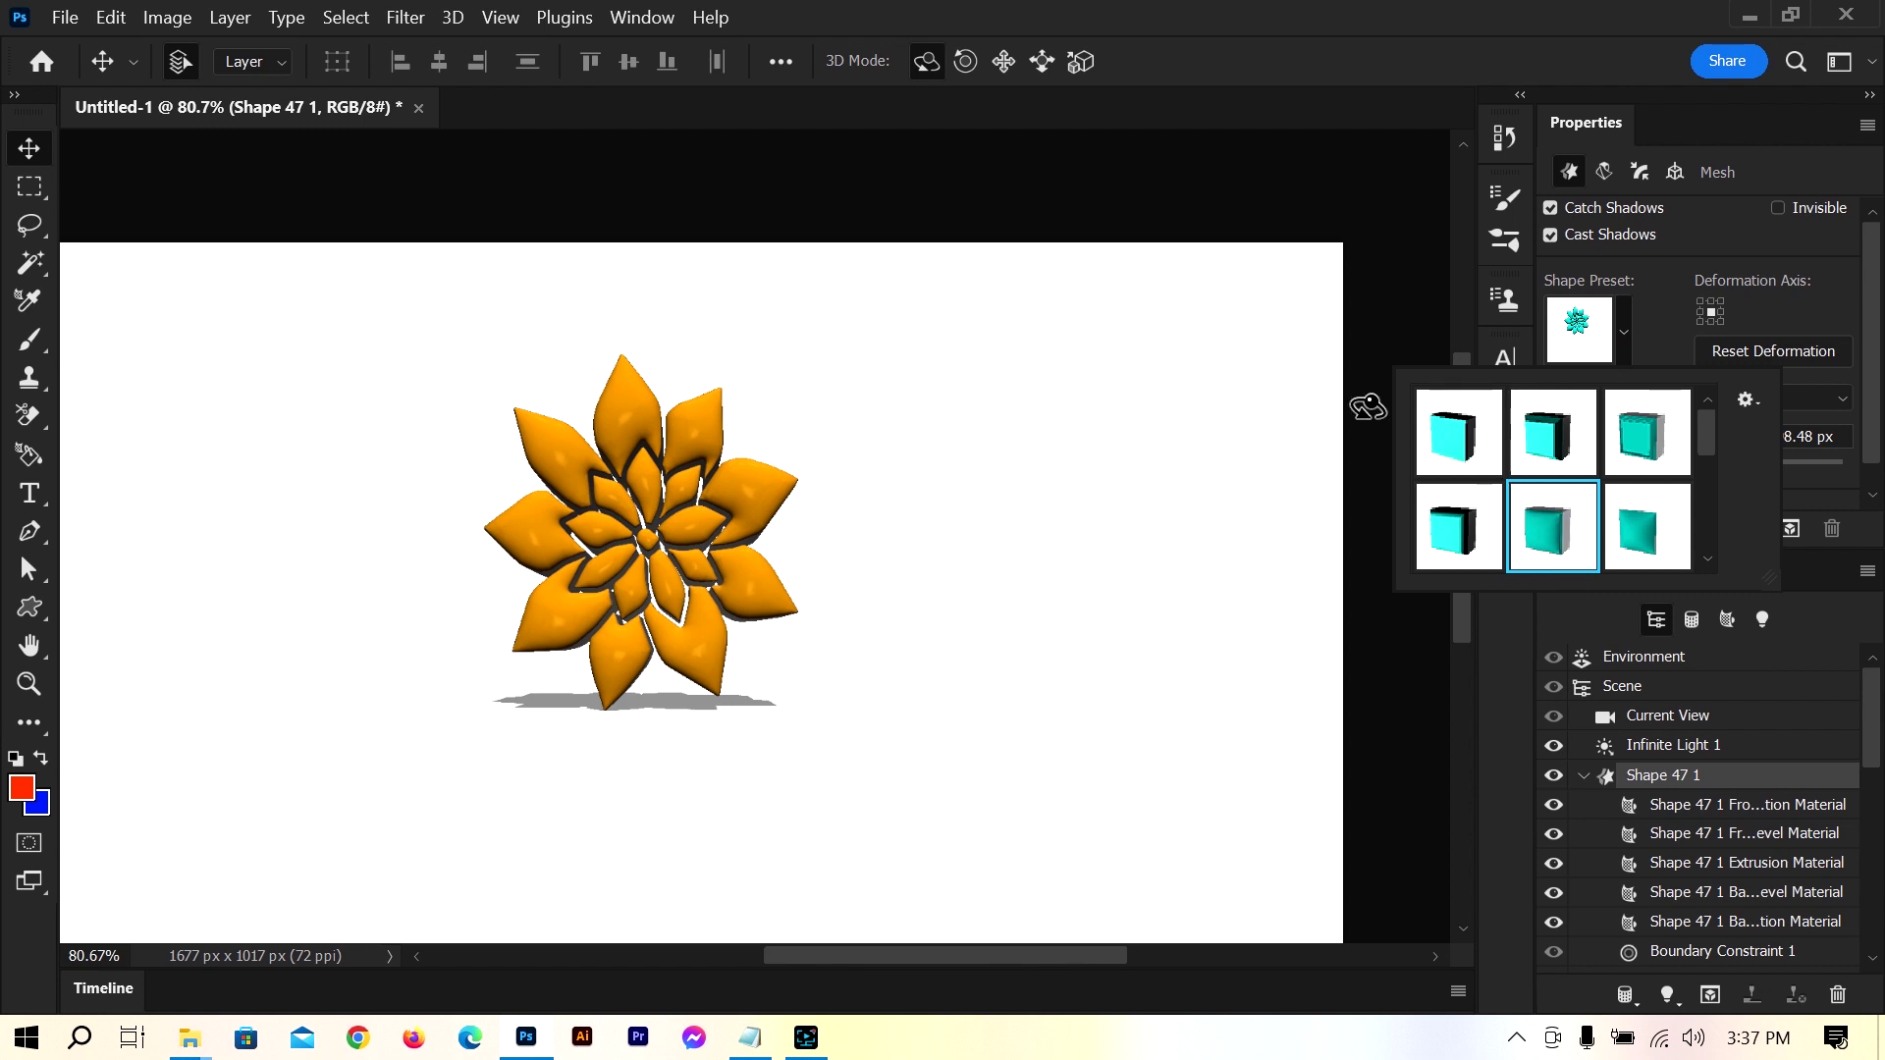
{"action": "left_click", "coordinate": [609, 508]}
{"action": "left_click_drag", "start_coordinate": [608, 508], "coordinate": [757, 455]}
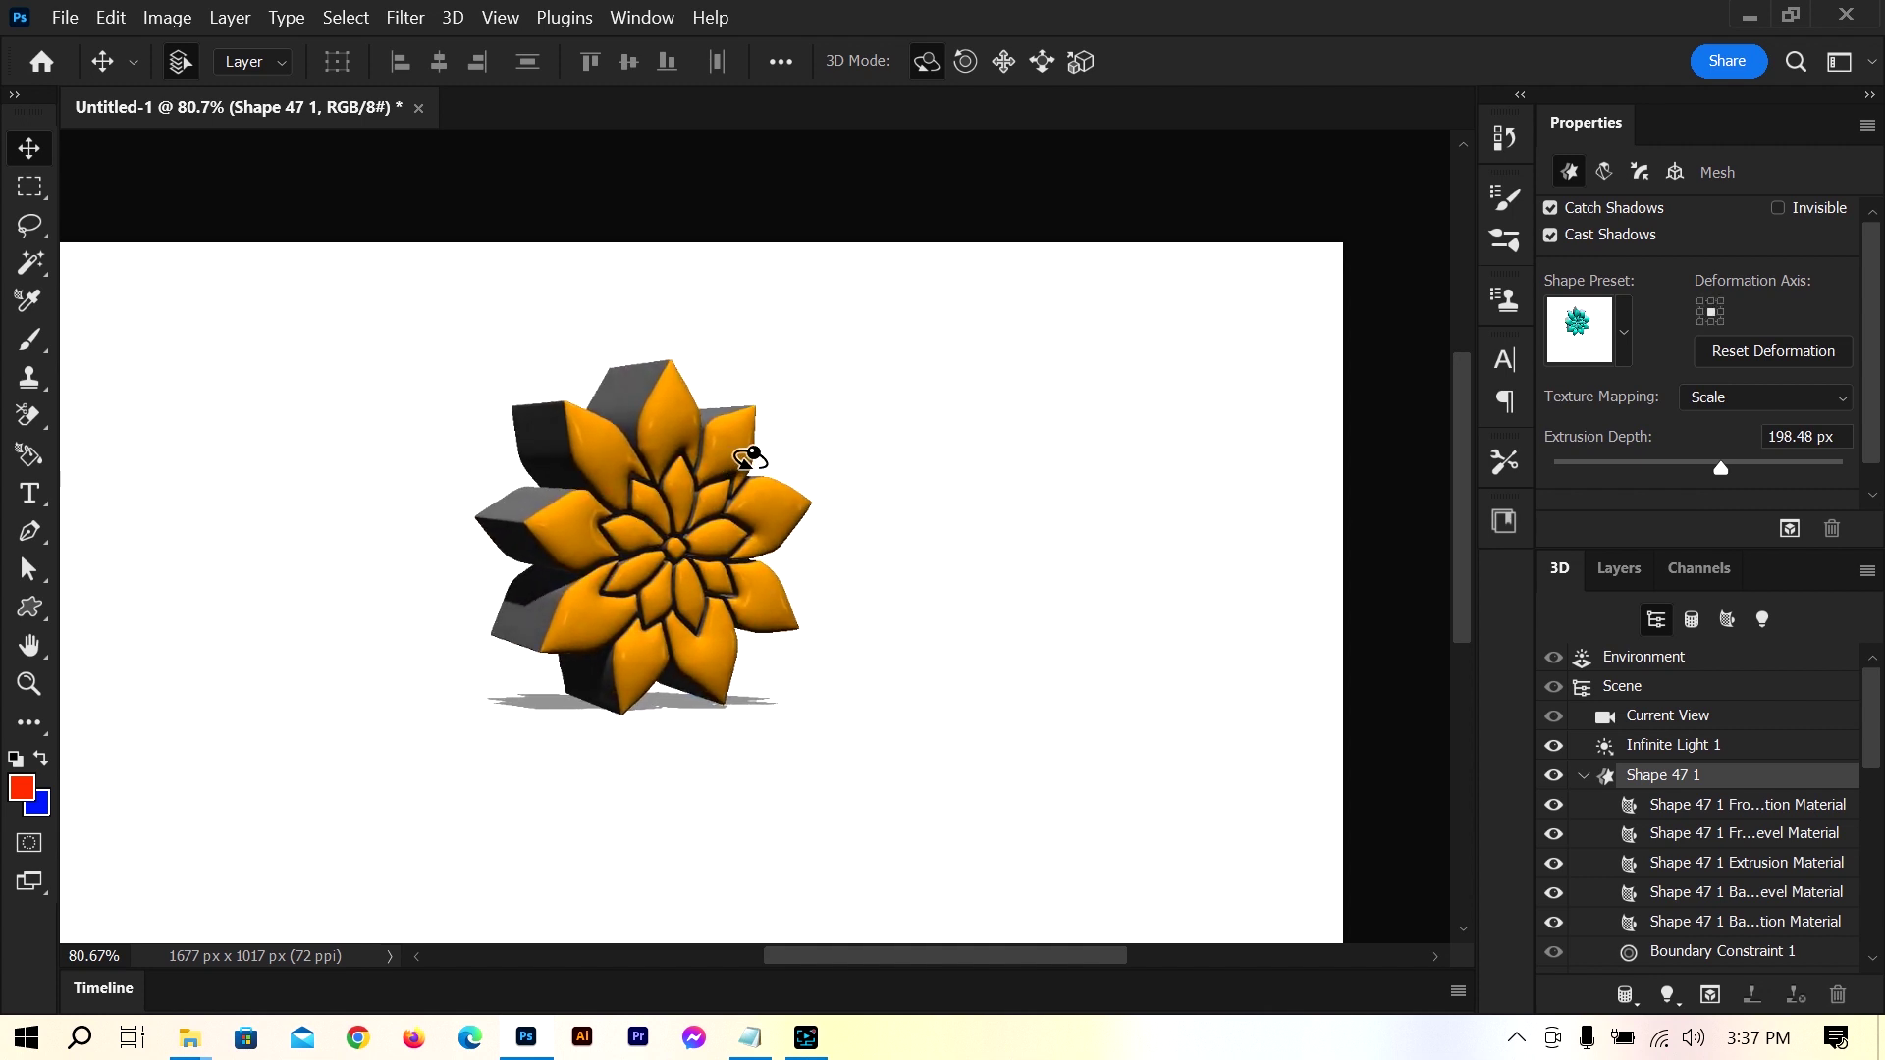
Set the base color of the flower's extrusion material to a yellow-orange, RGB 249, 179, 38
{"action": "left_click", "coordinate": [625, 386]}
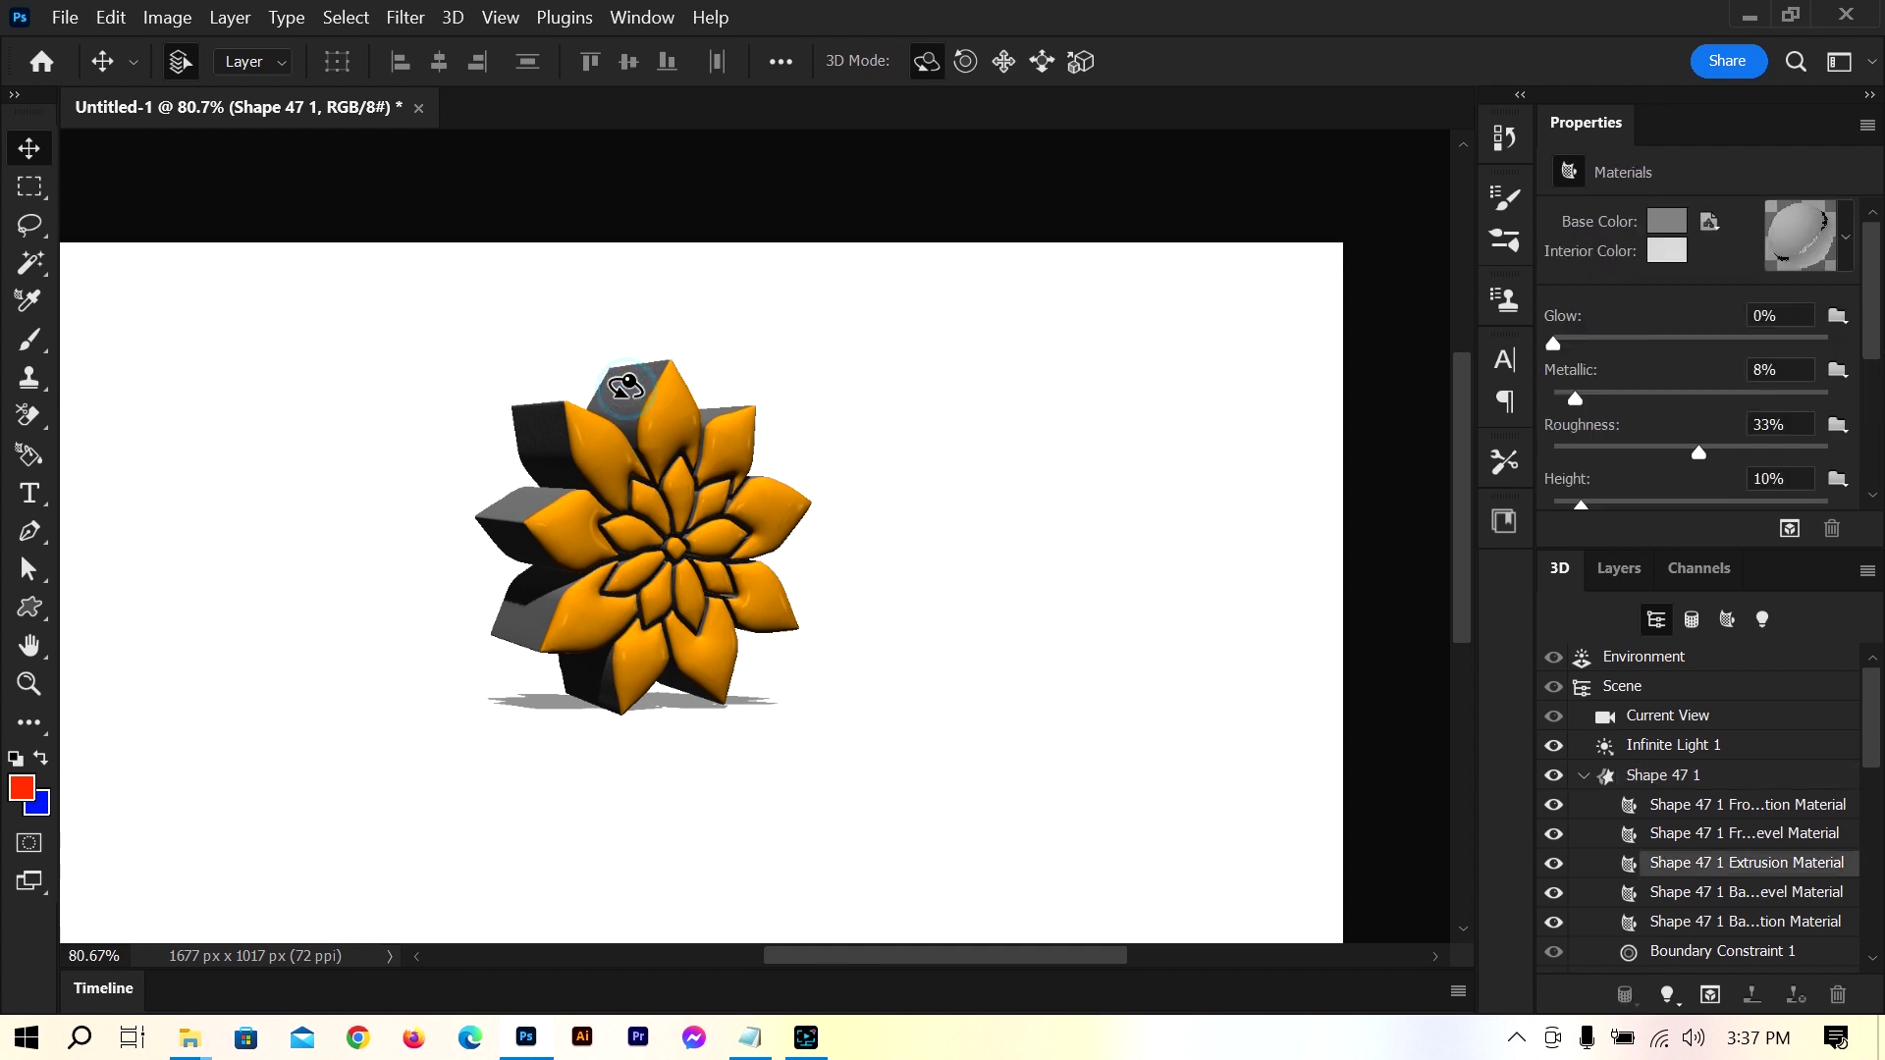
{"action": "left_click", "coordinate": [1676, 232]}
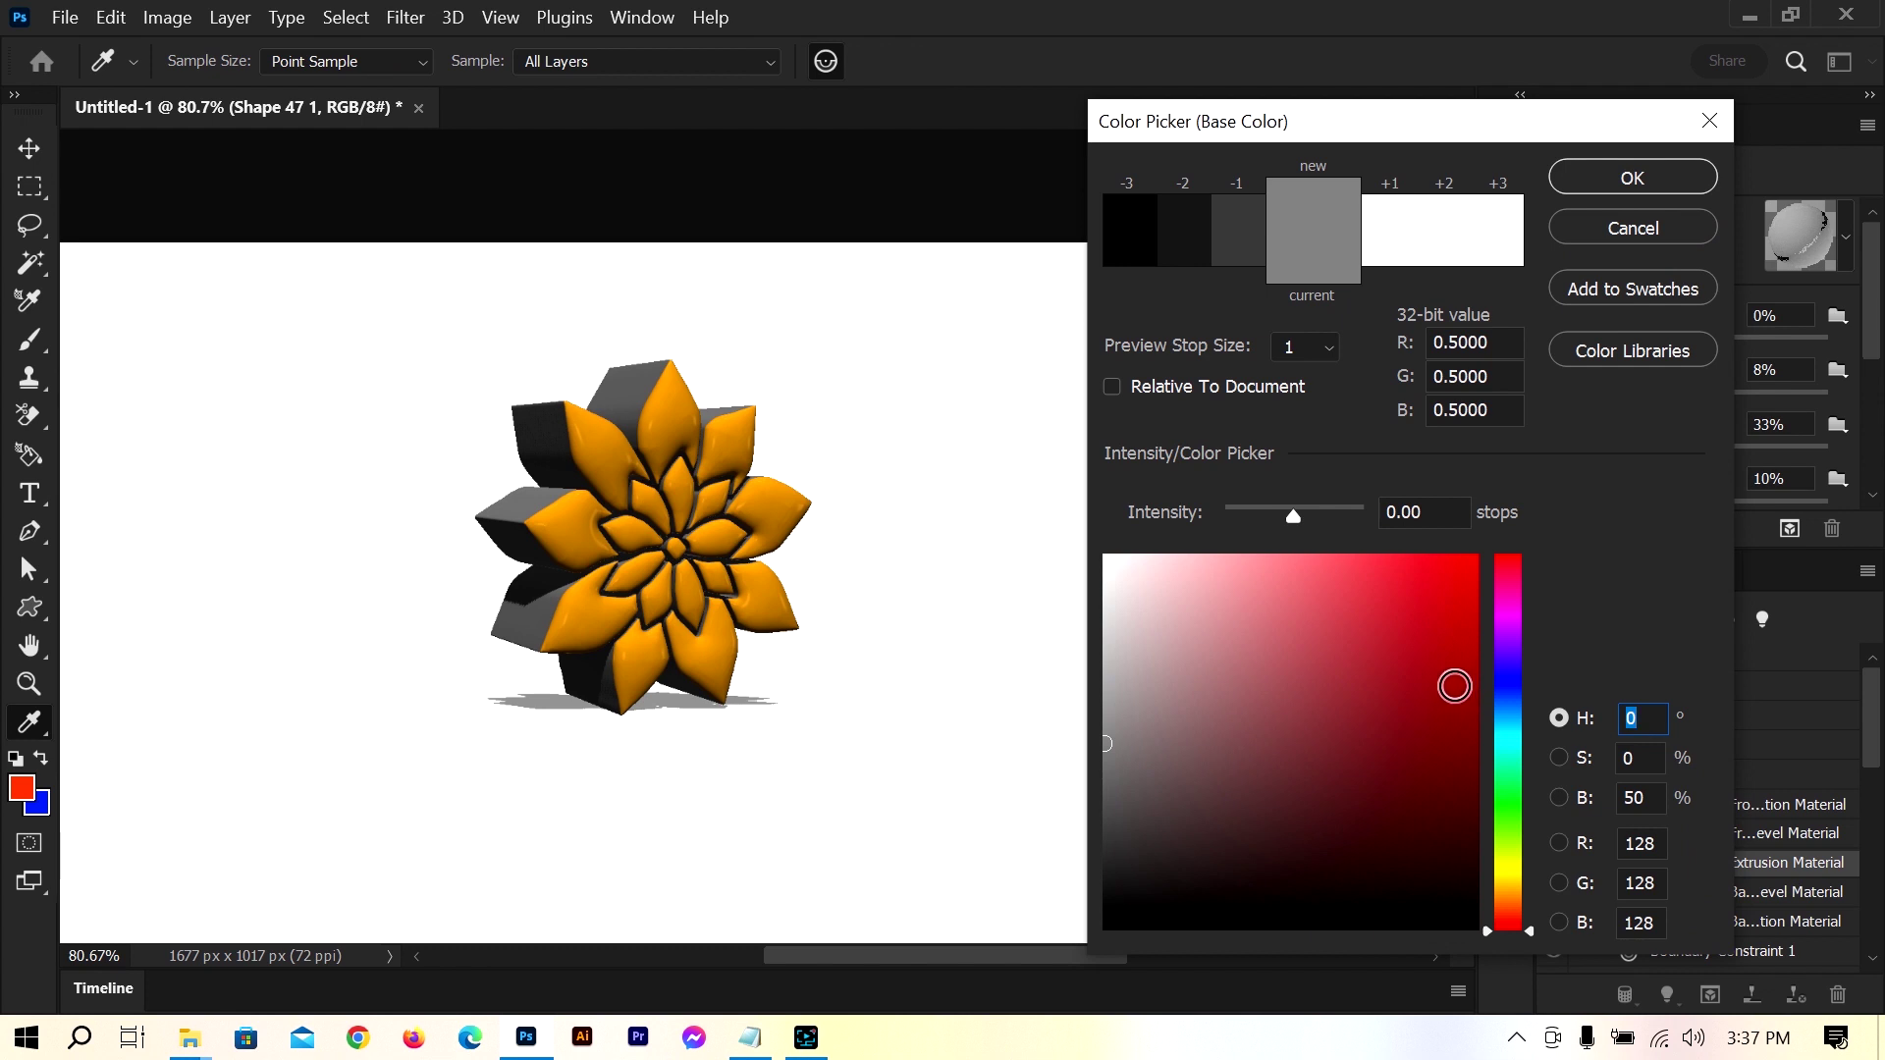
{"action": "left_click_drag", "start_coordinate": [1502, 871], "coordinate": [1498, 888]}
{"action": "left_click_drag", "start_coordinate": [1445, 601], "coordinate": [1422, 565]}
{"action": "left_click", "coordinate": [1621, 196]}
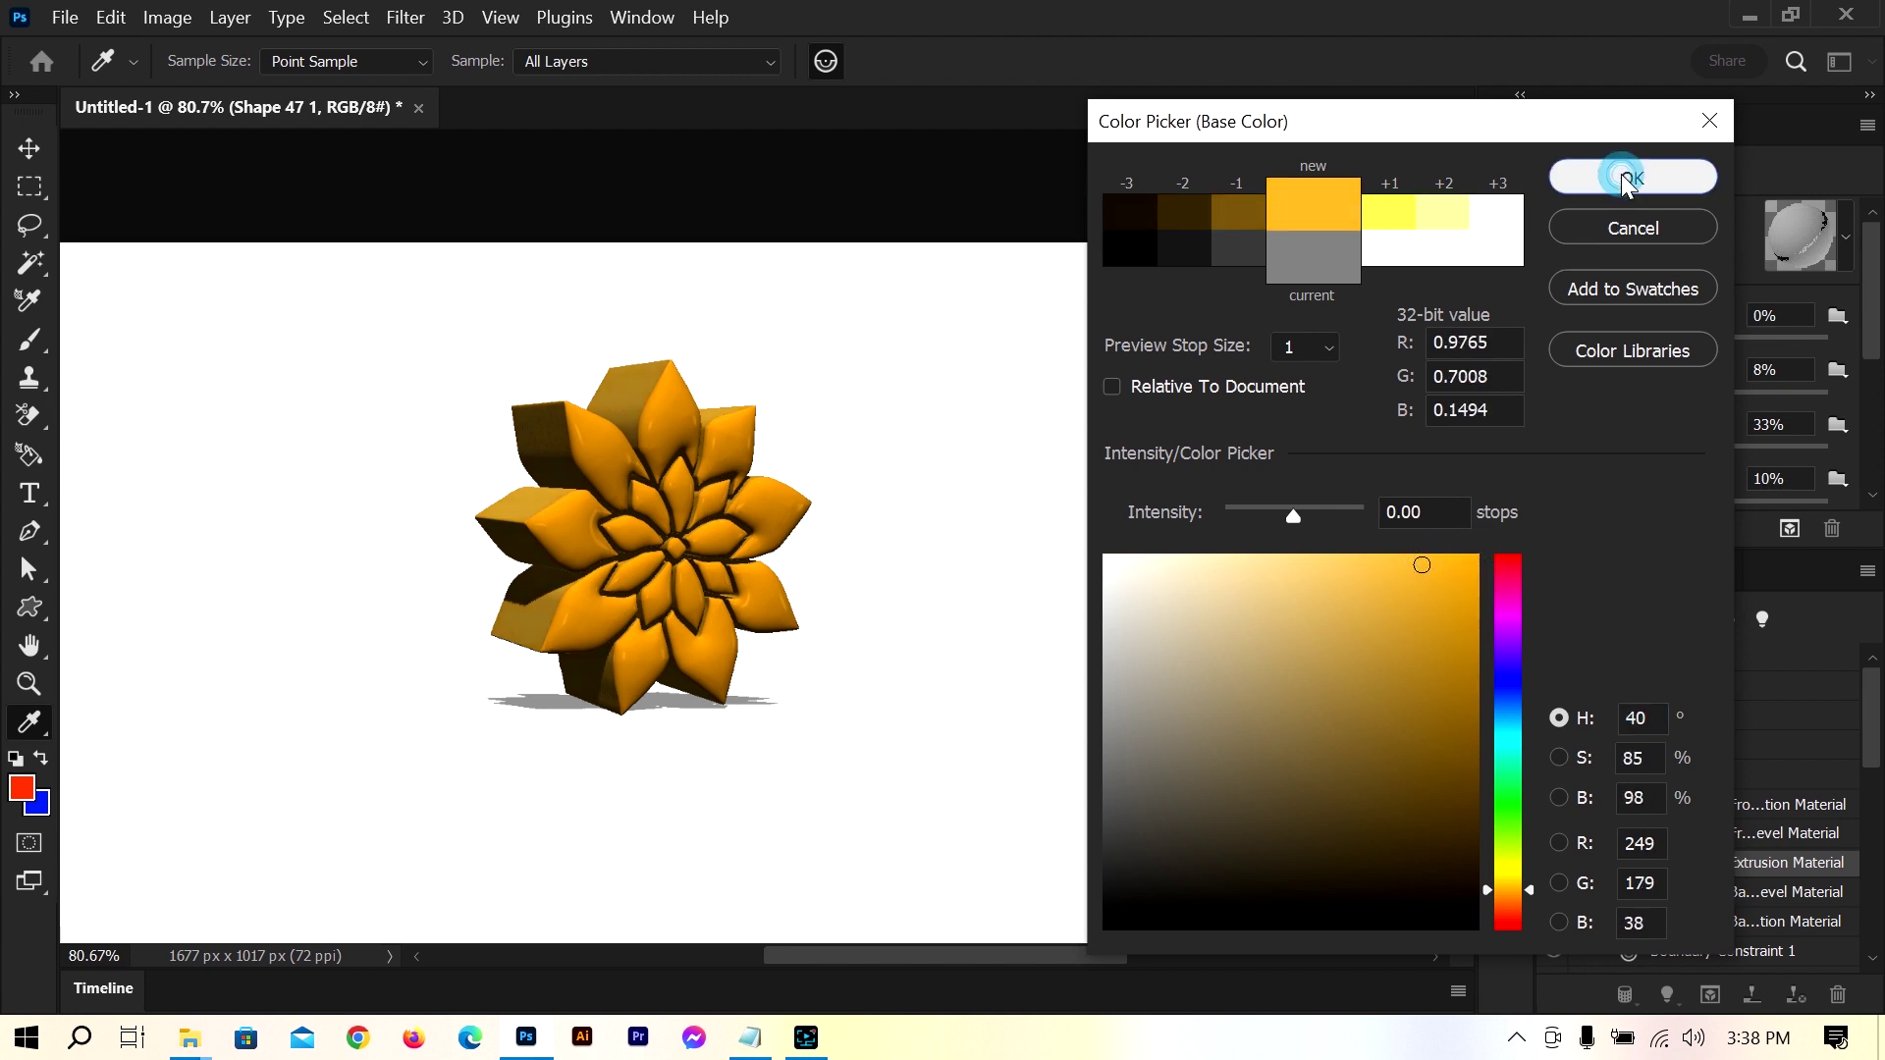